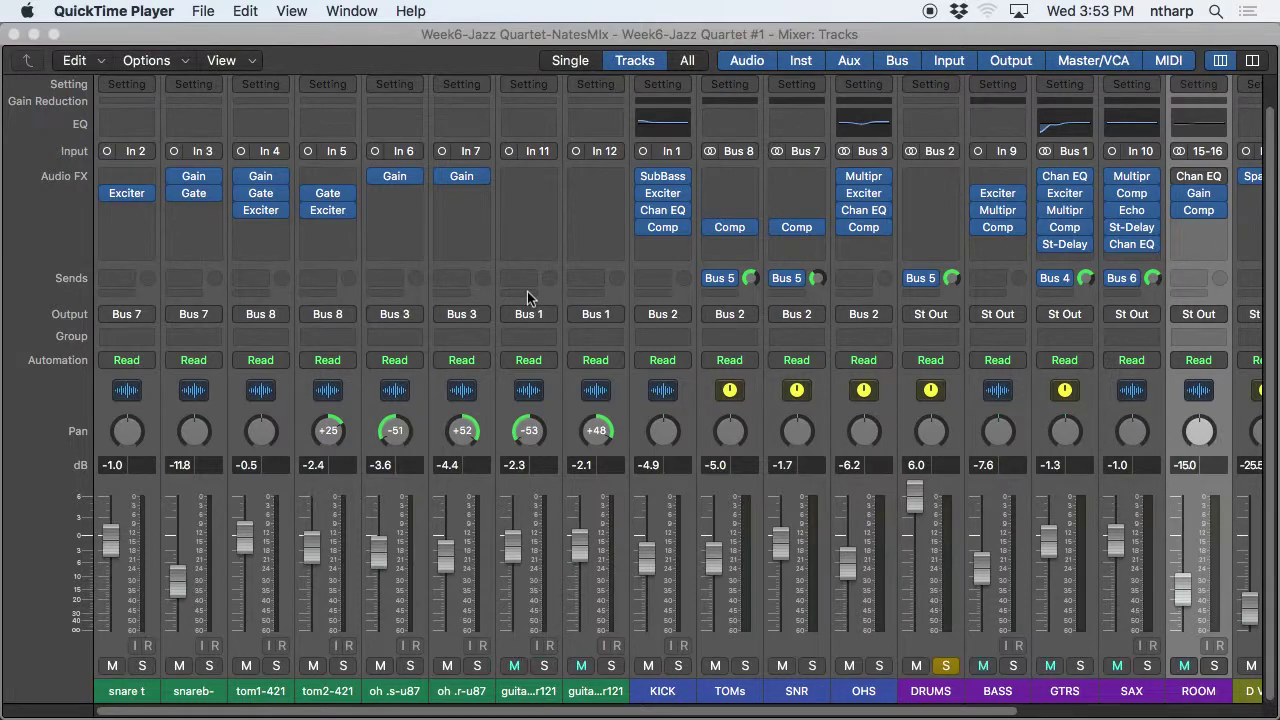
Hide the audio device controls and the setting menu from the mixer's channel strips.
click(250, 62)
click(250, 62)
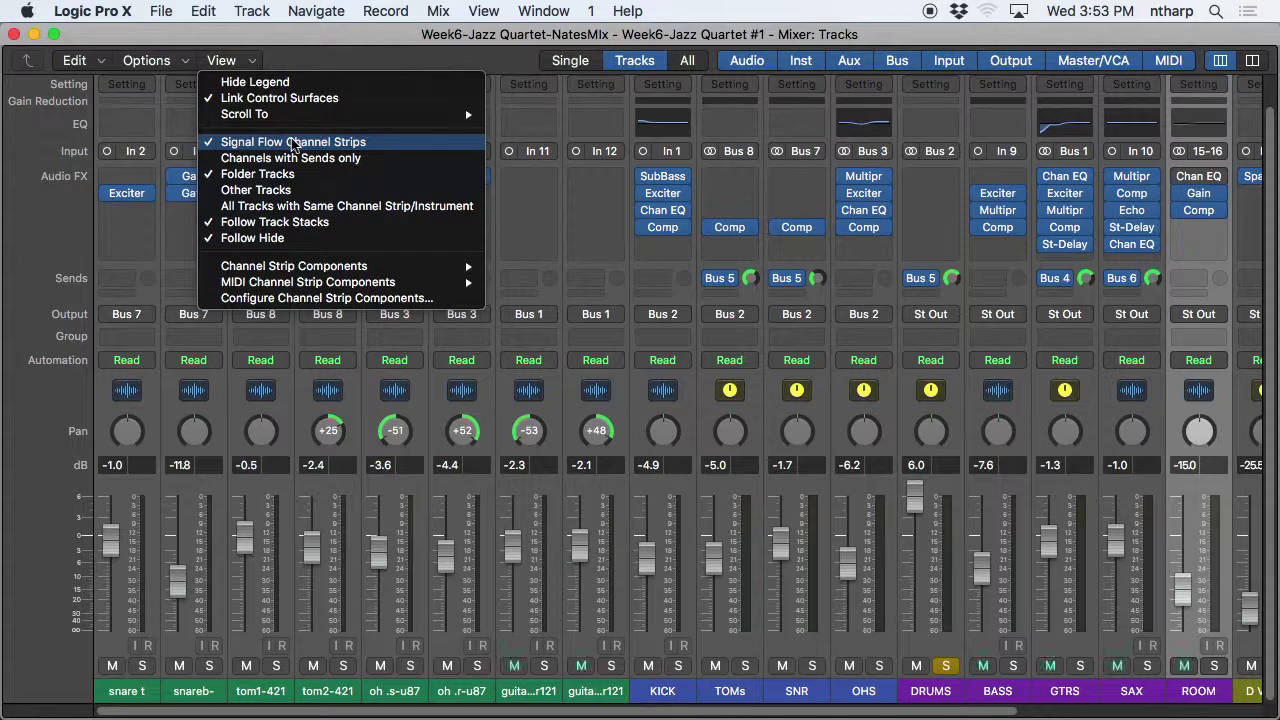
mouse_move(318, 268)
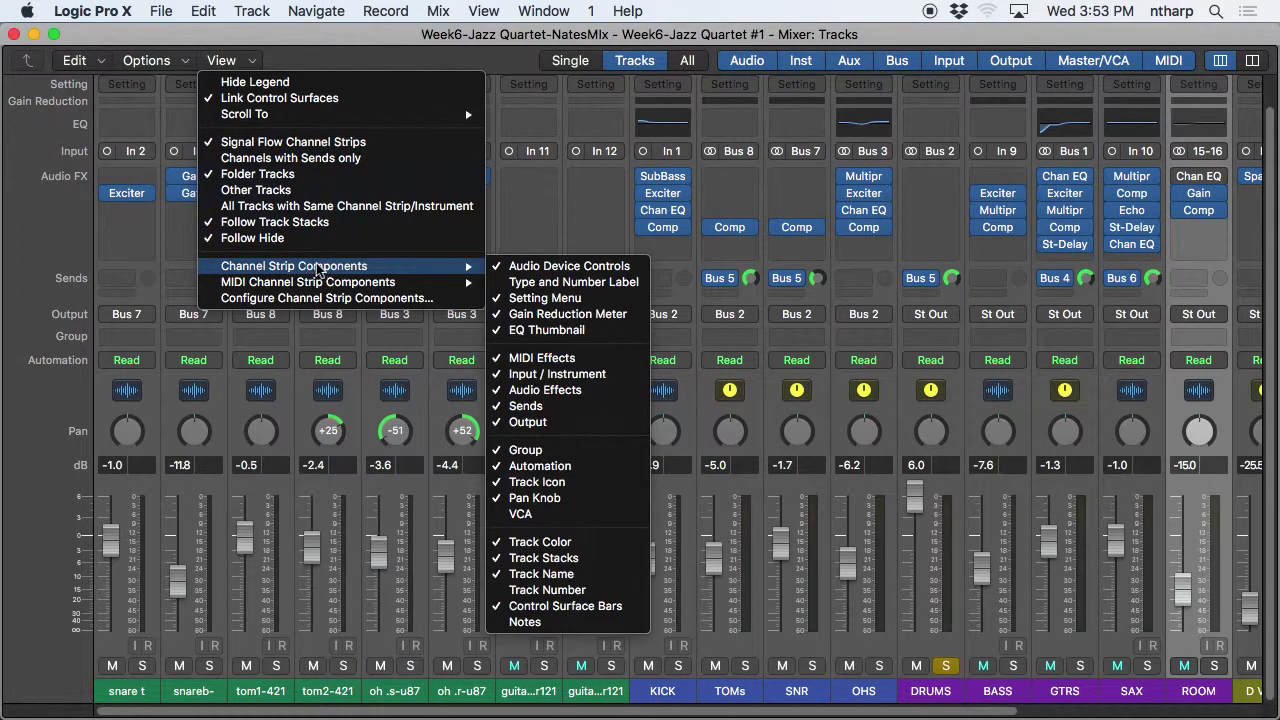
click(530, 272)
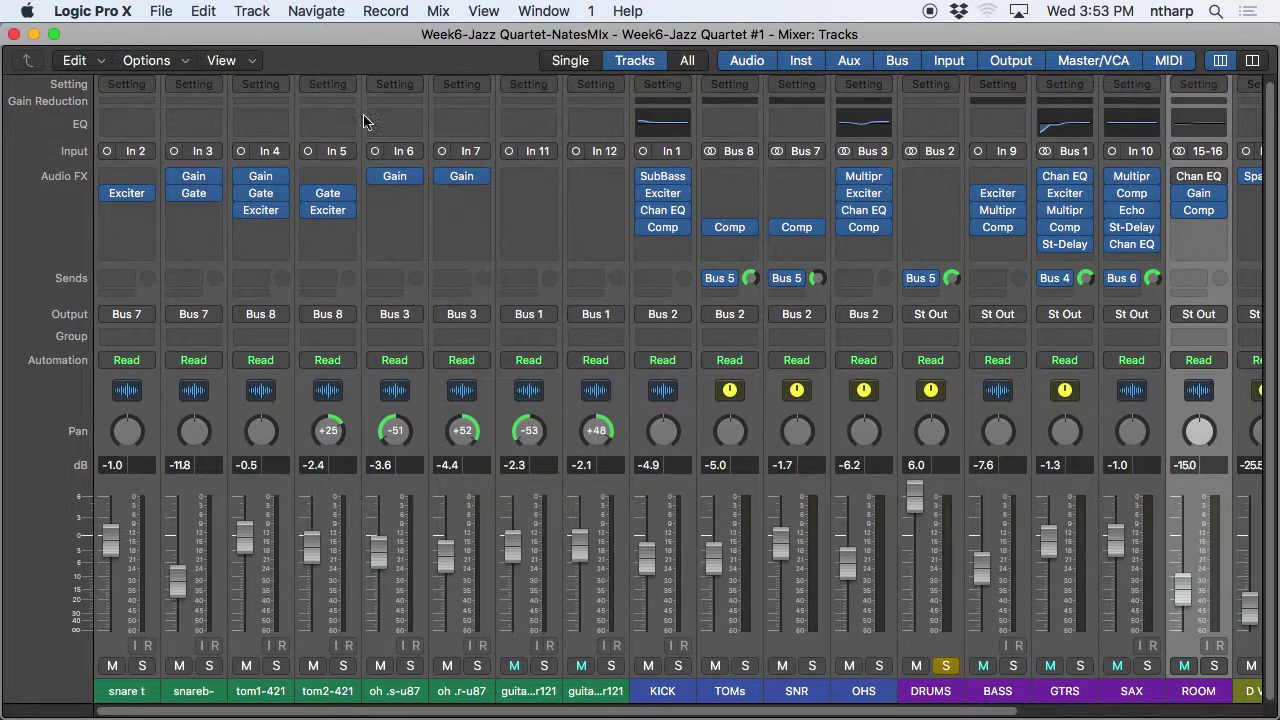
click(248, 60)
mouse_move(310, 270)
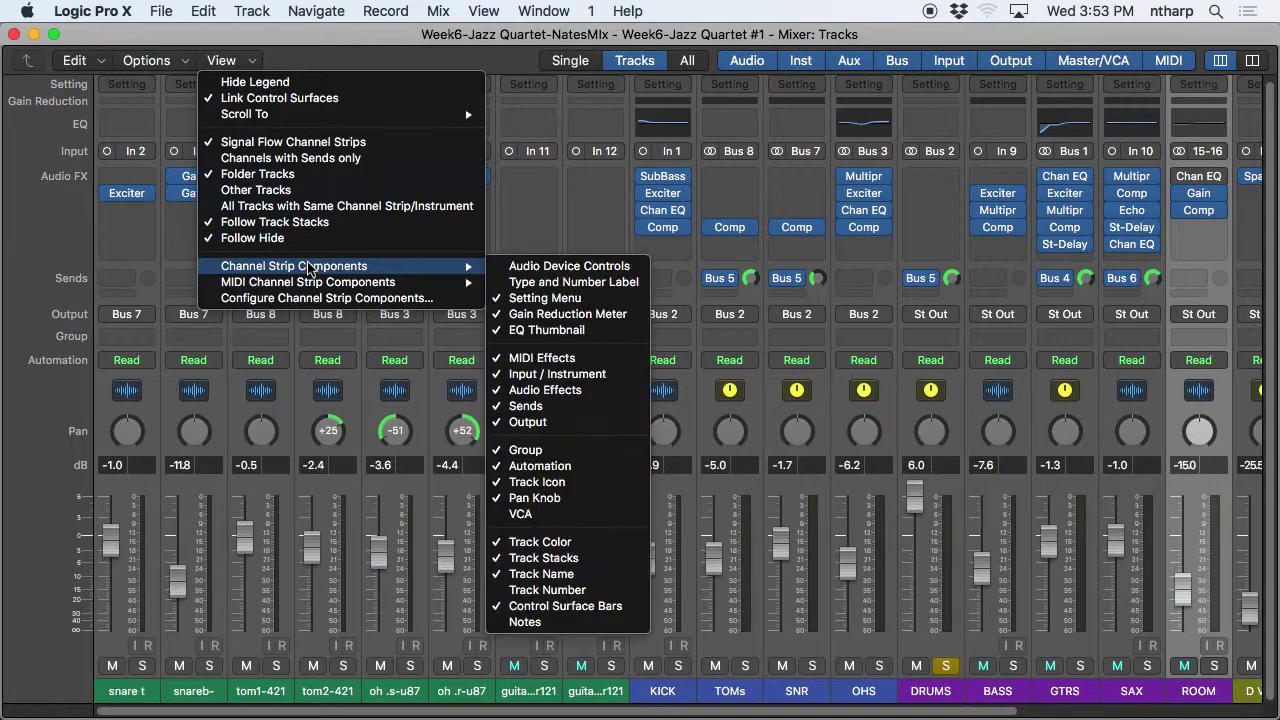
click(592, 298)
Hide the gain reduction meter and the EQ thumbnail from the mixer's channel strips.
click(252, 62)
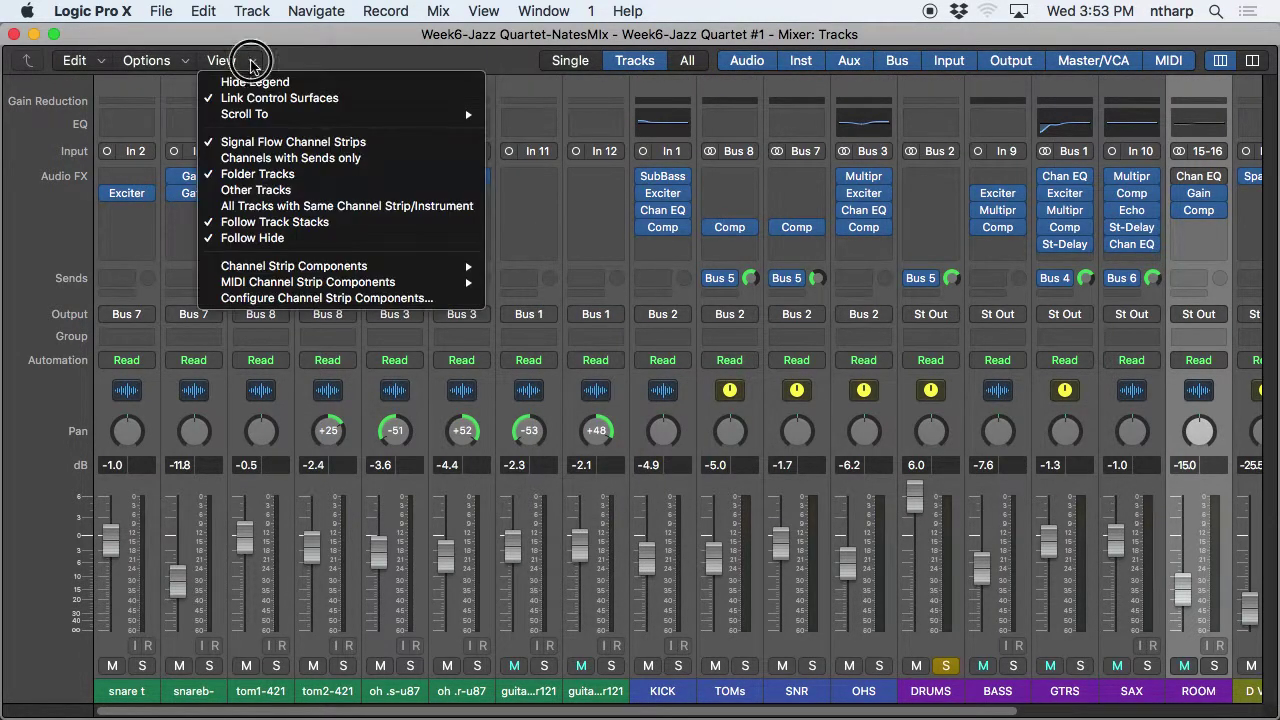
mouse_move(357, 270)
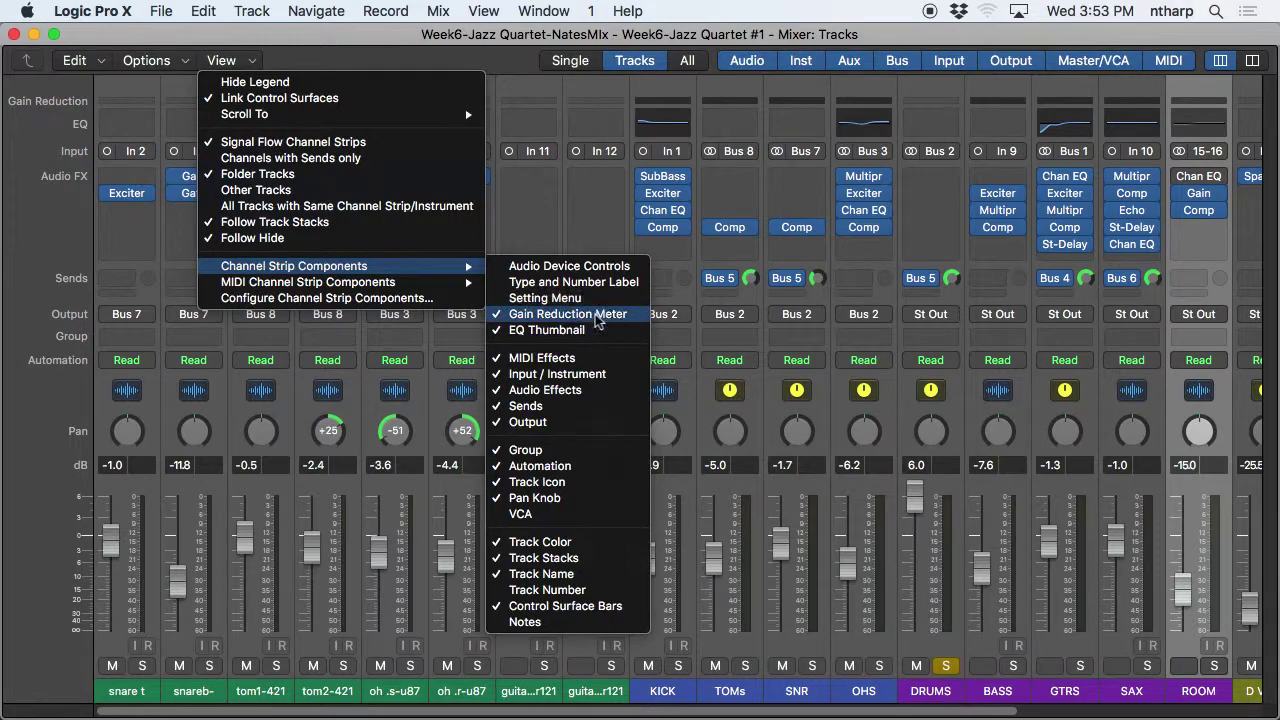
click(567, 314)
click(246, 62)
mouse_move(397, 288)
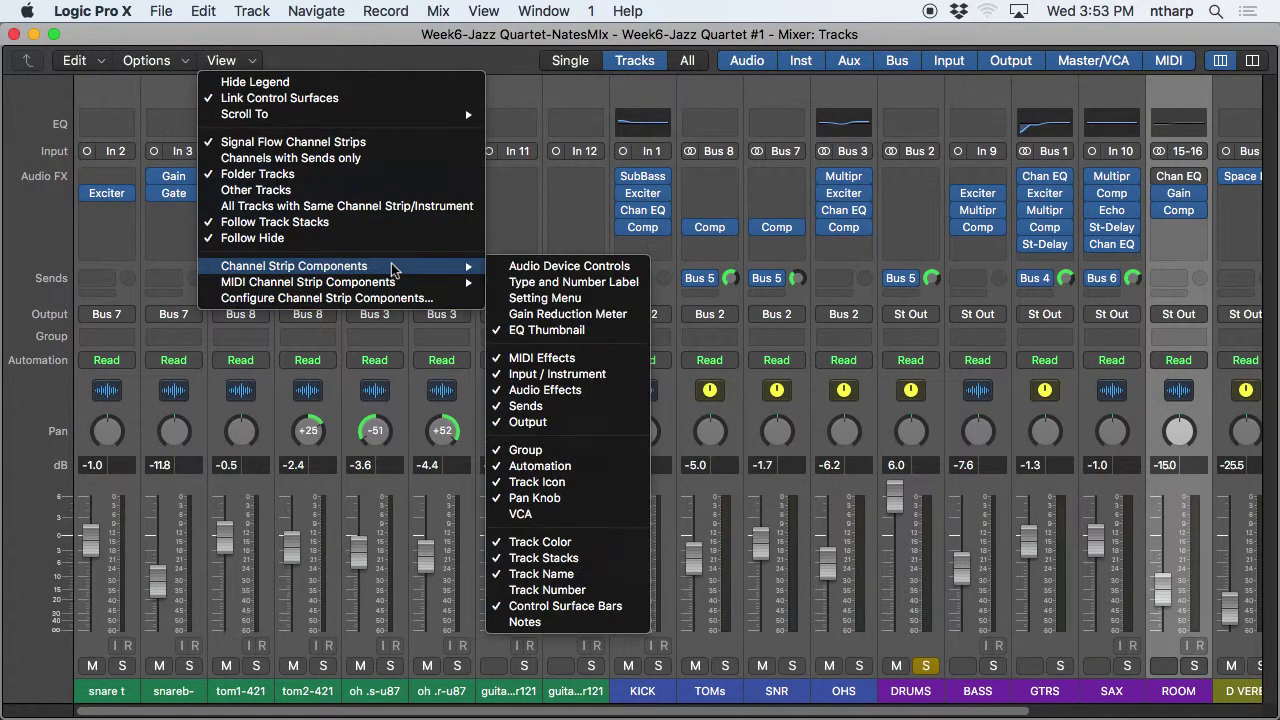
click(540, 333)
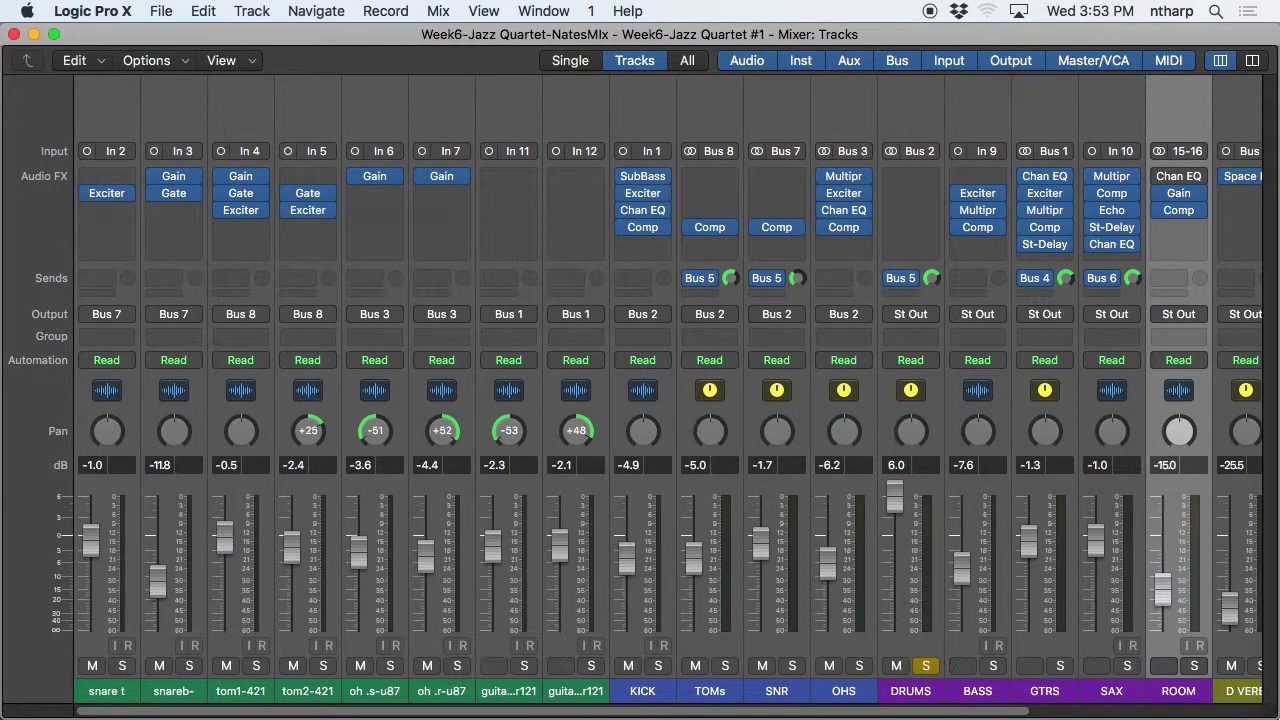
Shorten the separate Mixer window and show it over the Tracks window with the embedded mixer pane hidden.
drag(1271, 713, 1266, 663)
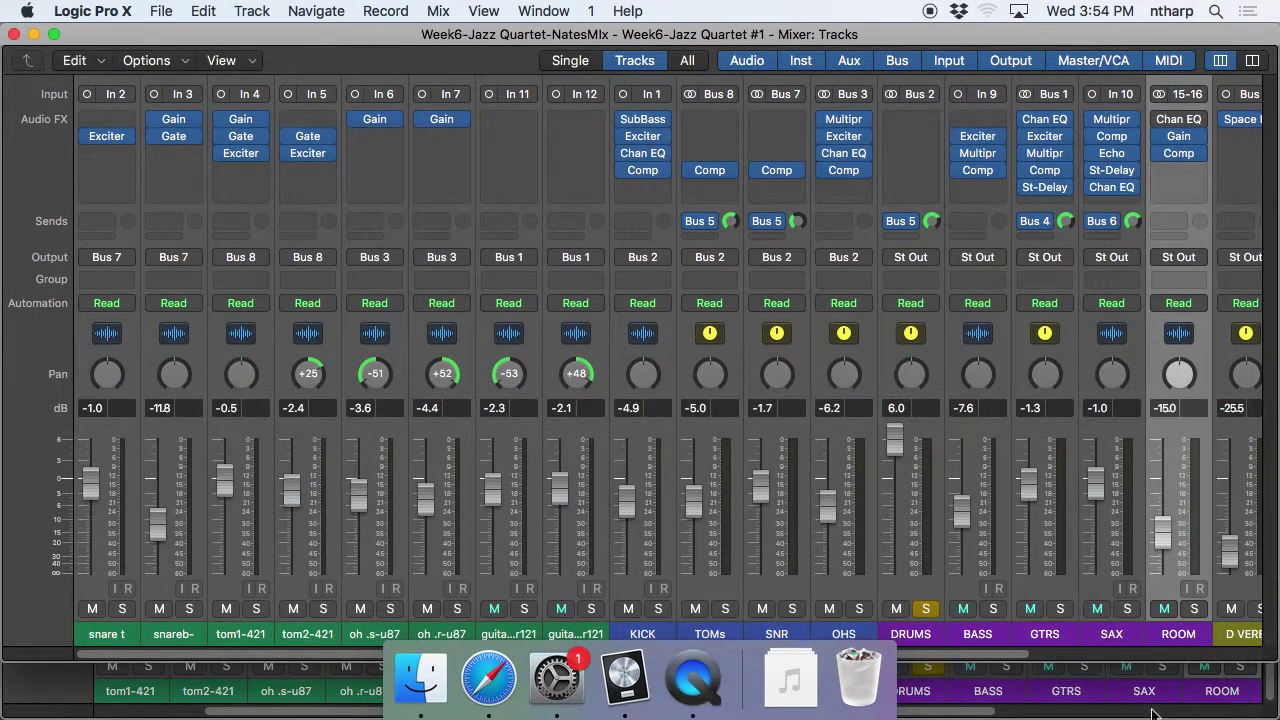
click(14, 34)
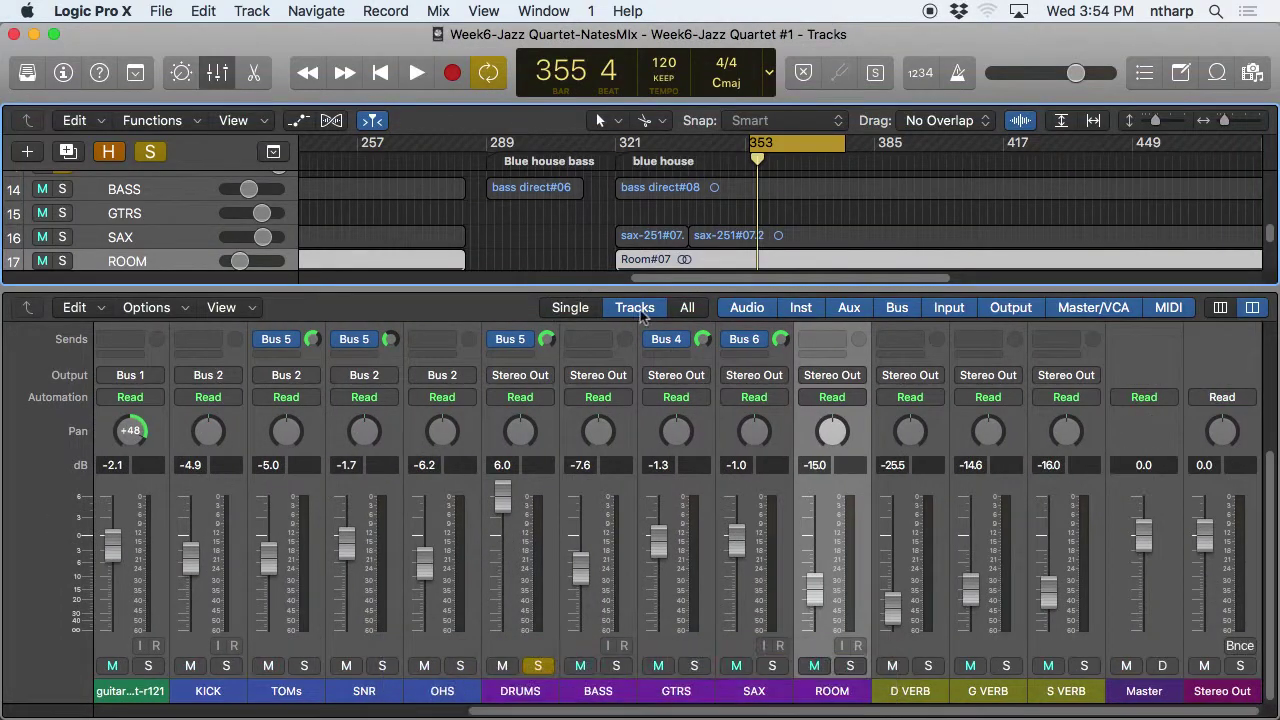
click(217, 72)
key(super+2)
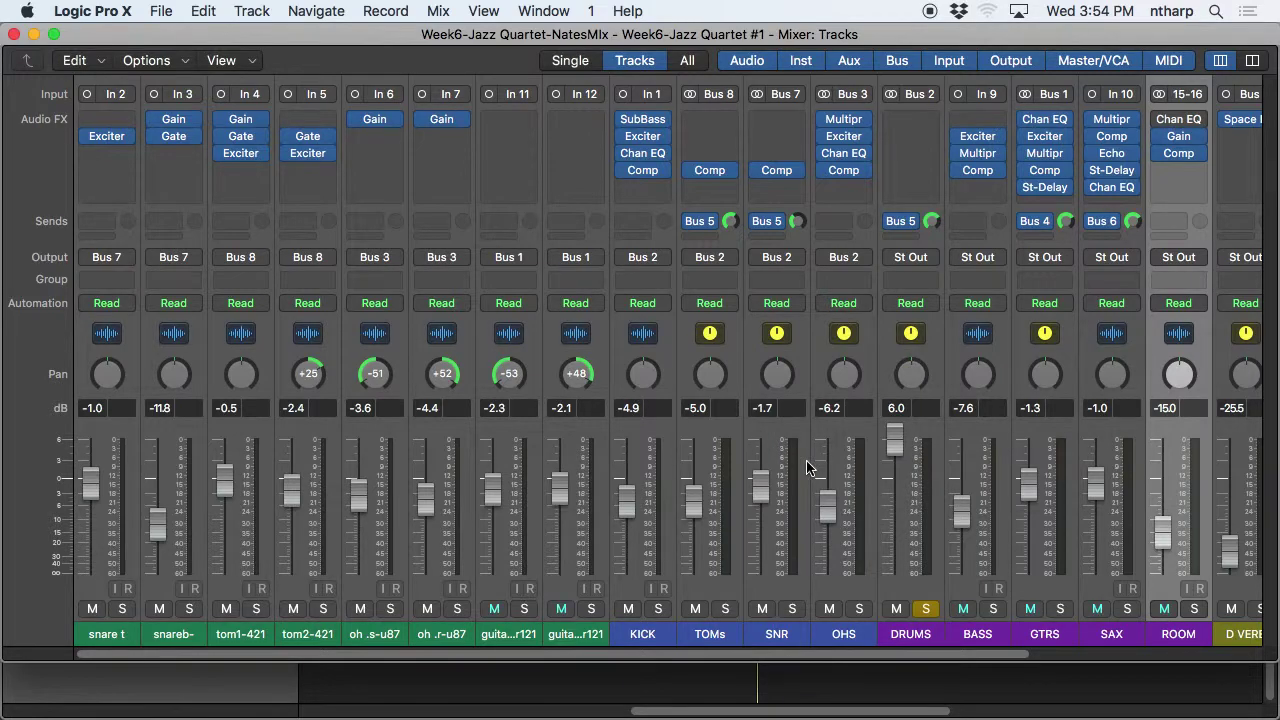
Shift the Mixer window sideways and widen it to fit more channel strips.
drag(387, 36, 334, 36)
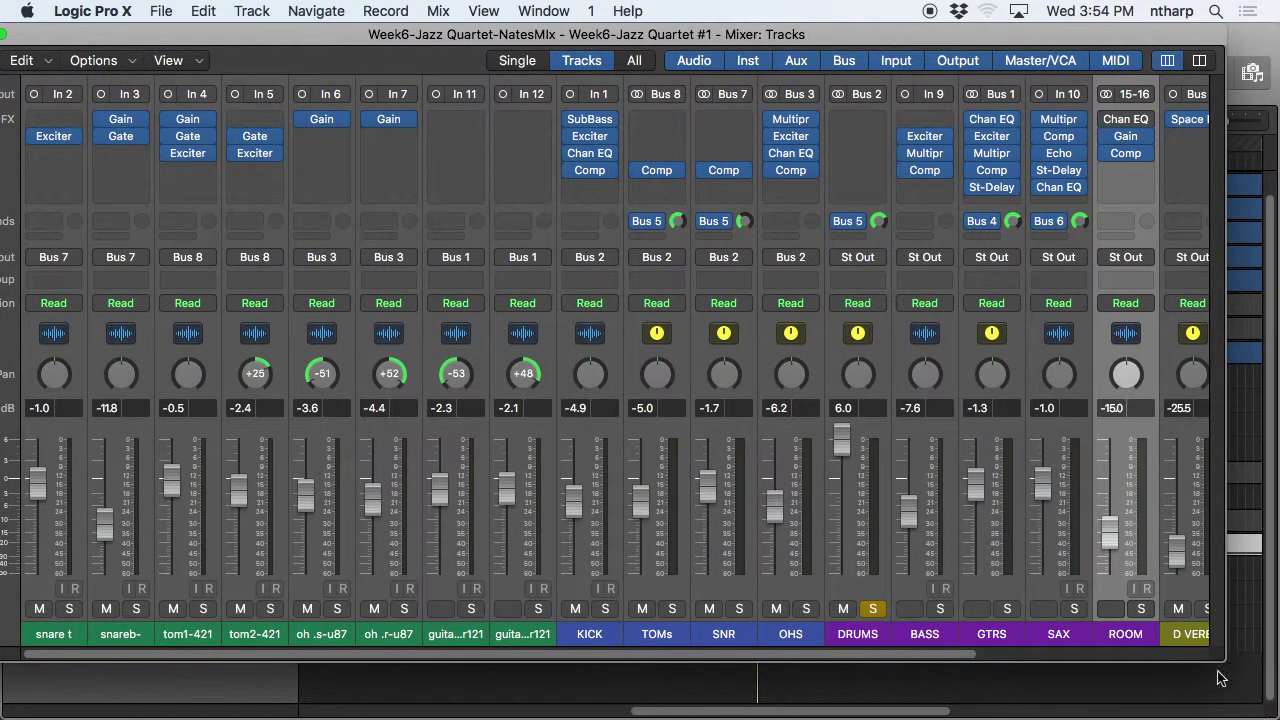
drag(1225, 660, 1270, 656)
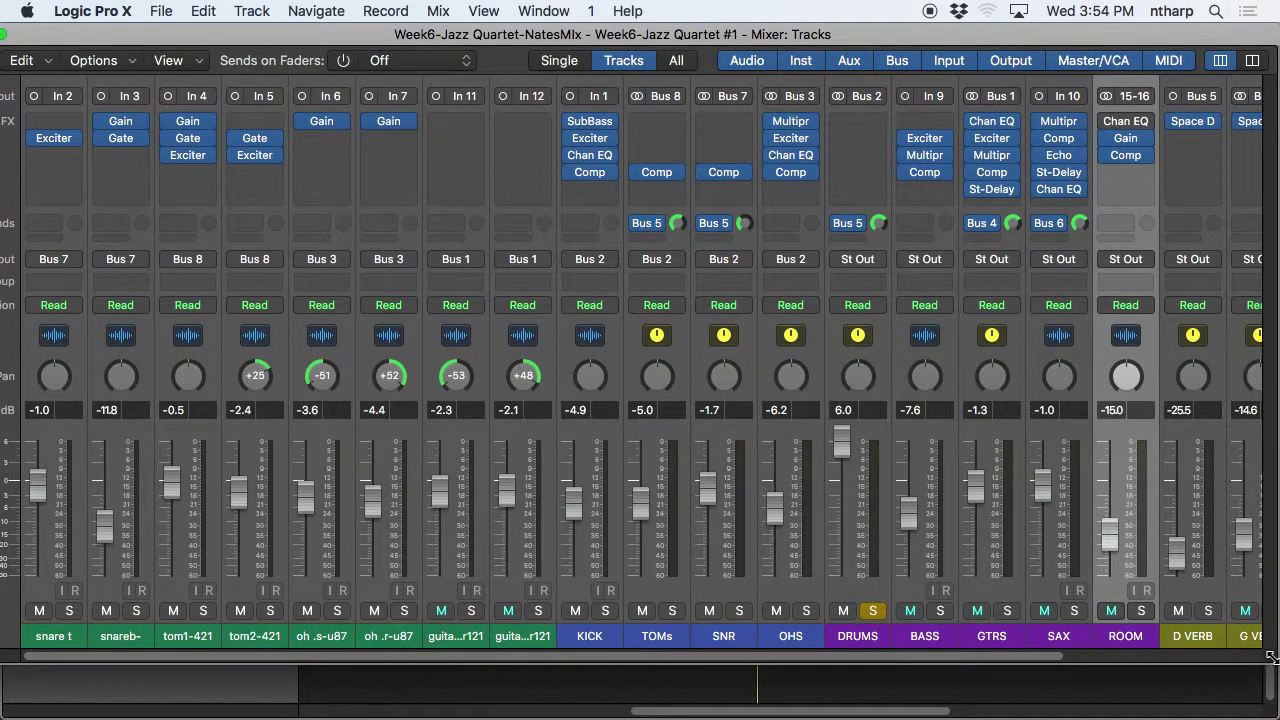
drag(464, 35, 452, 35)
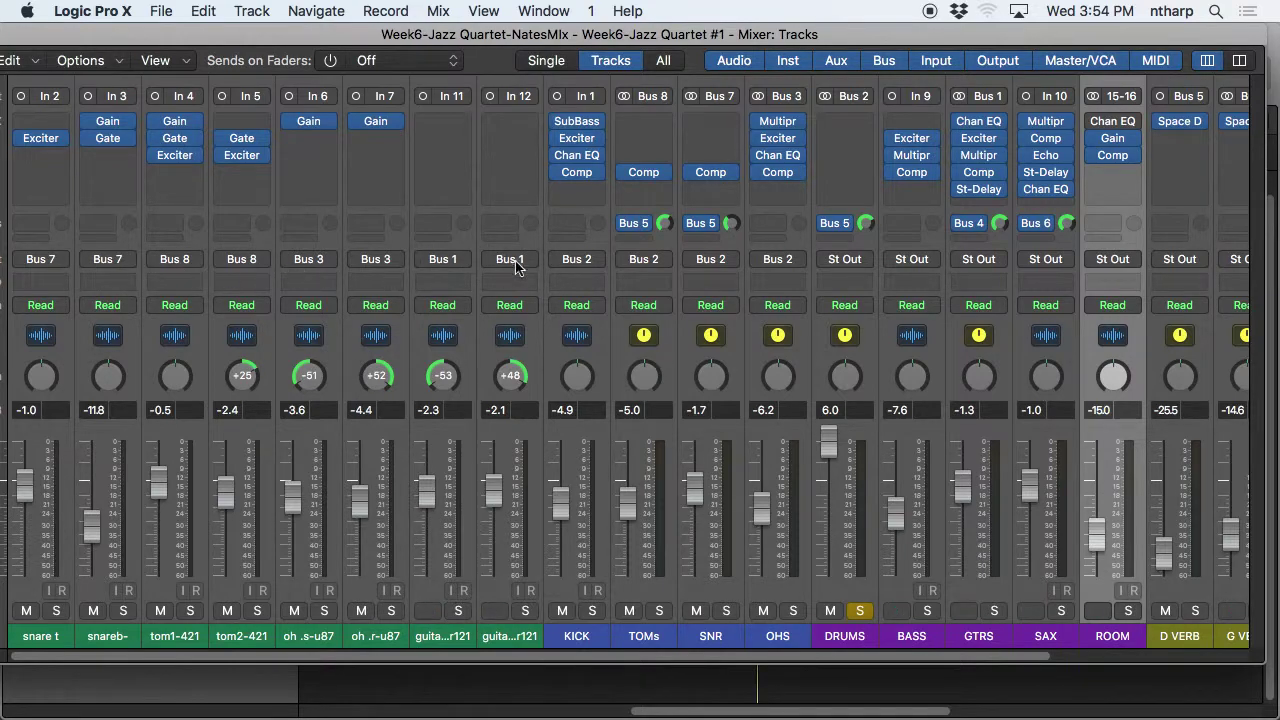
Select the KICK, TOMs, SNR, OHS and DRUMS channel strips one at a time to review the drum submix.
click(586, 638)
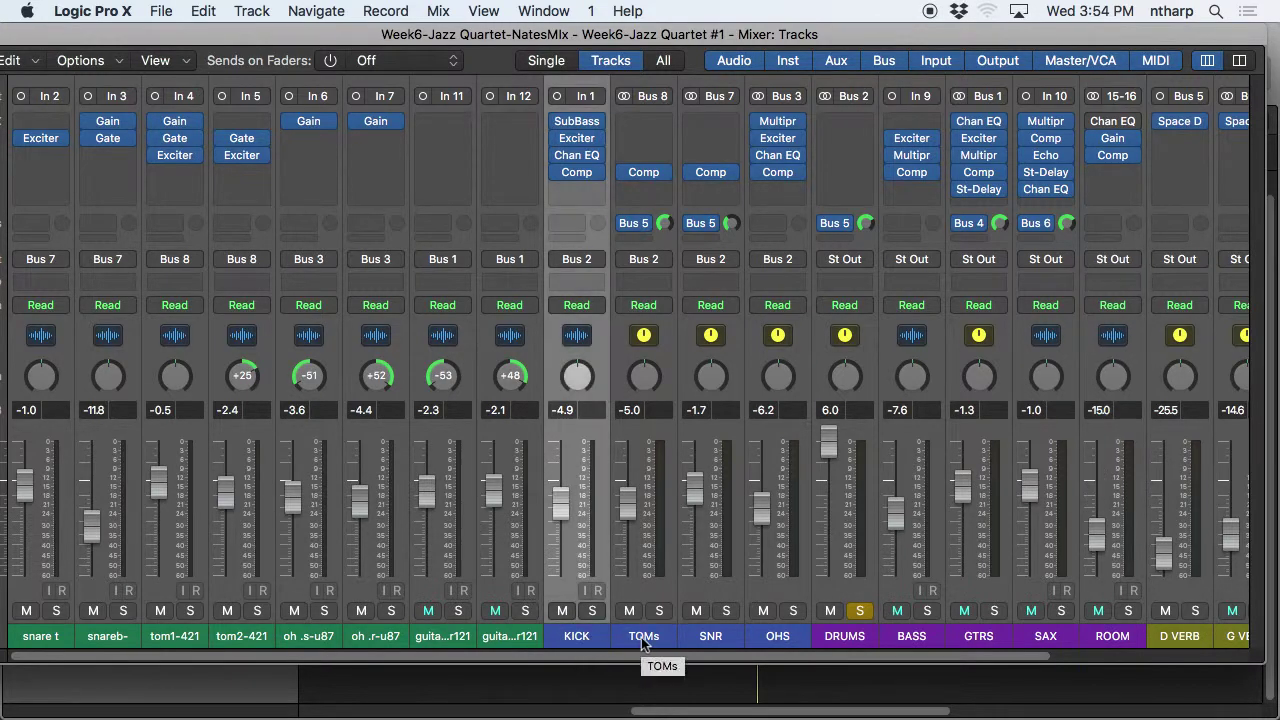
click(641, 637)
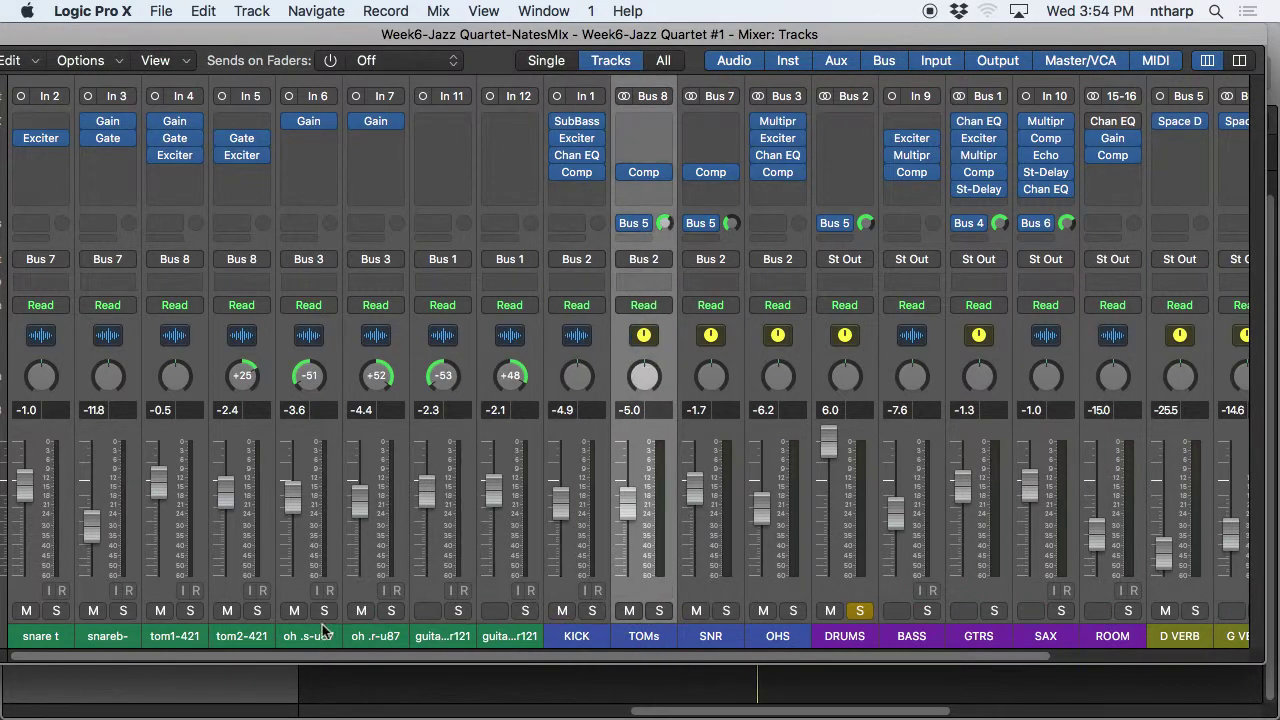
click(708, 637)
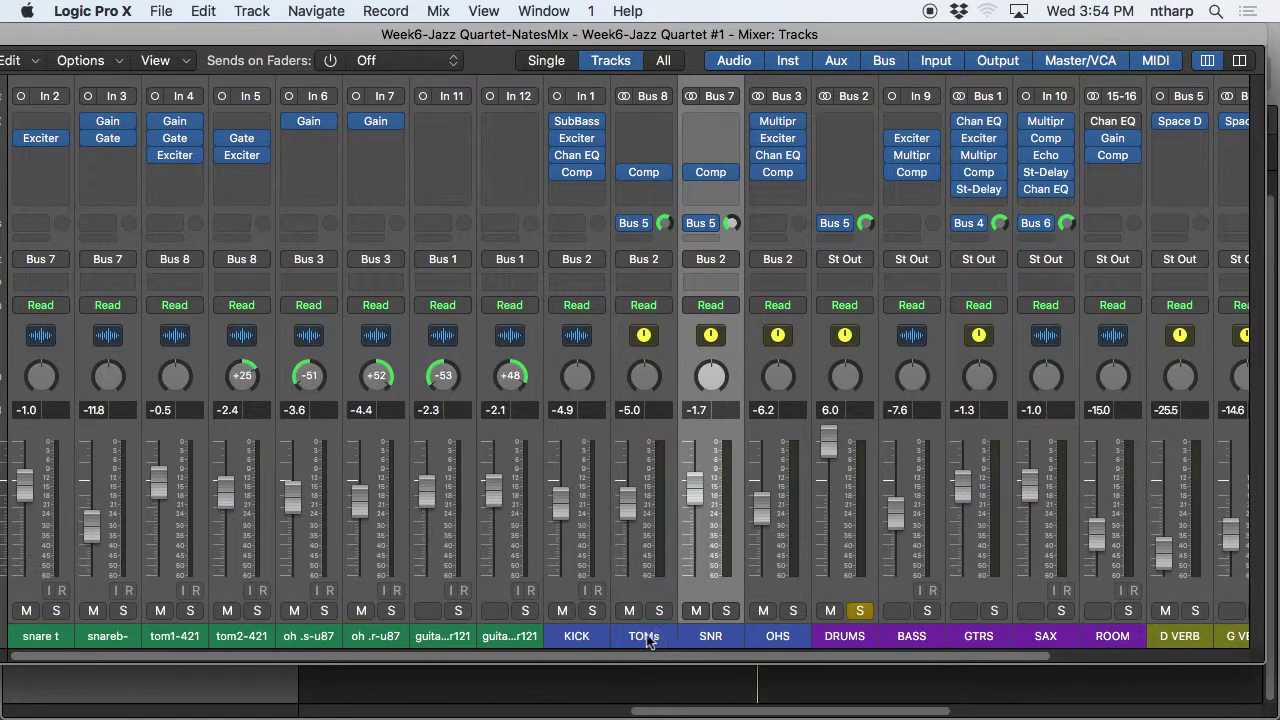
click(770, 636)
click(840, 636)
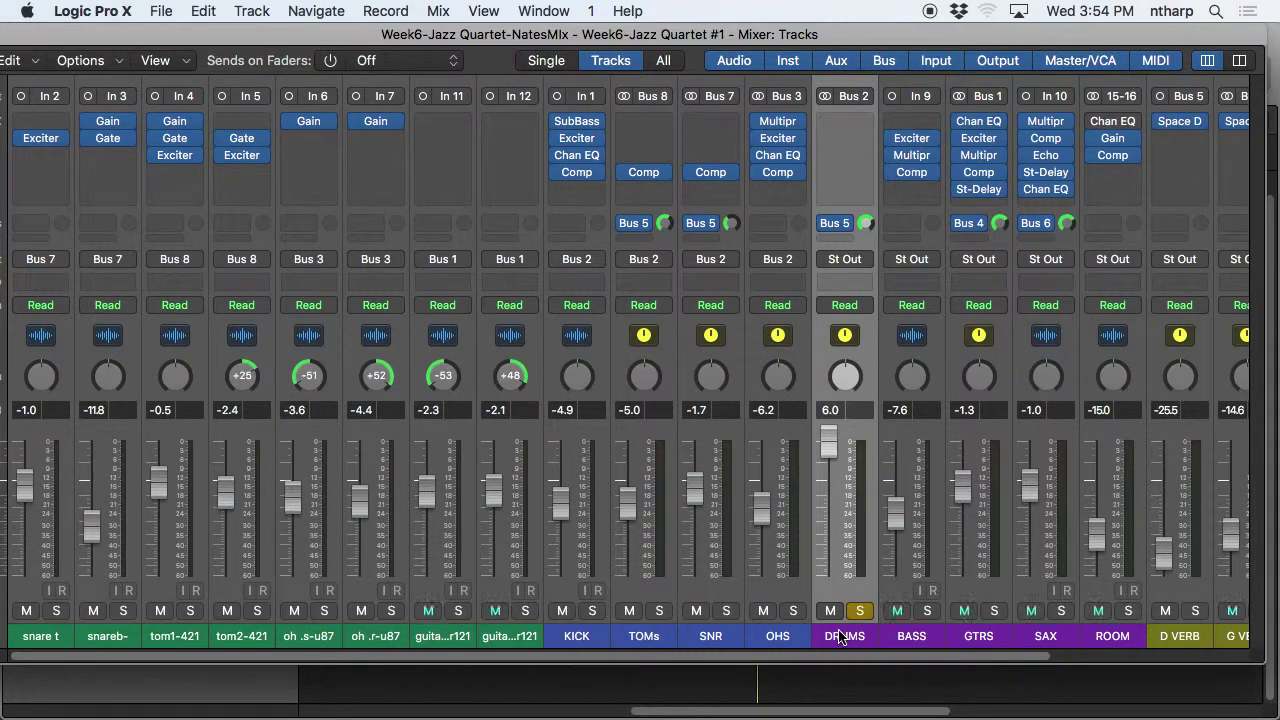
click(582, 637)
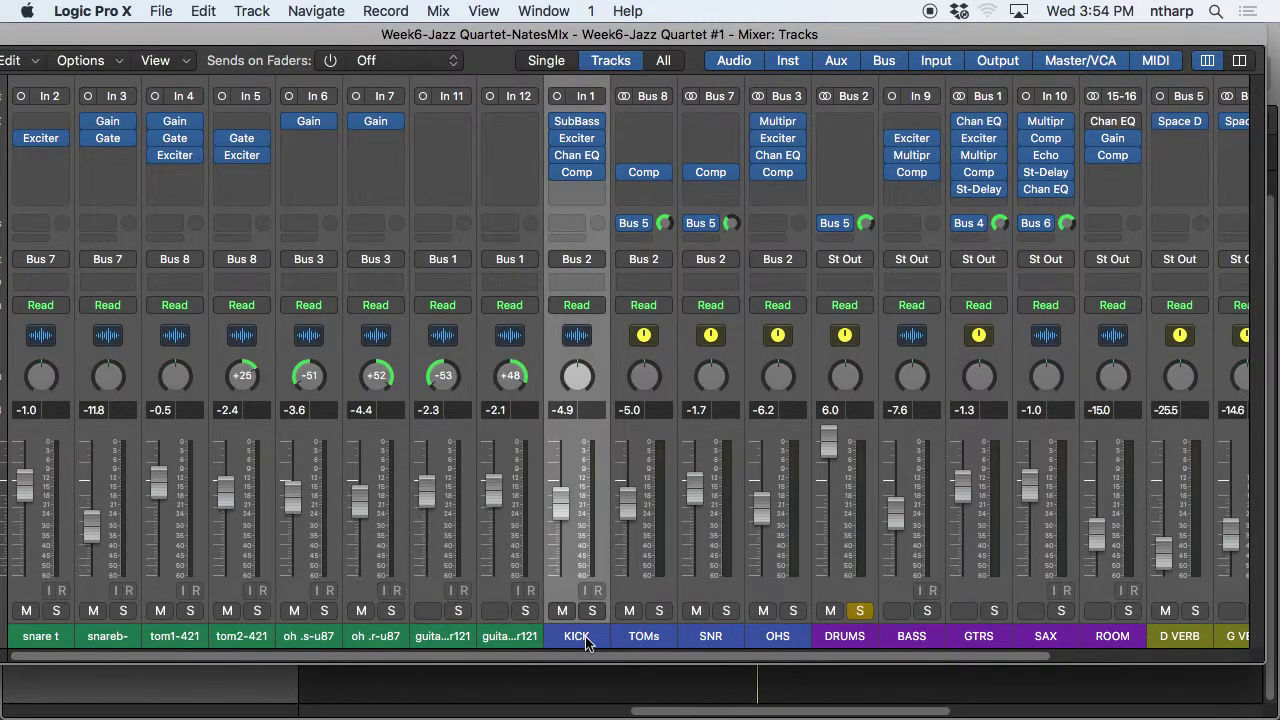
click(837, 639)
Select the DRUMS through ROOM strips together and, with the song playing, turn off the DRUMS solo and mute the selected strips.
drag(1095, 638, 970, 640)
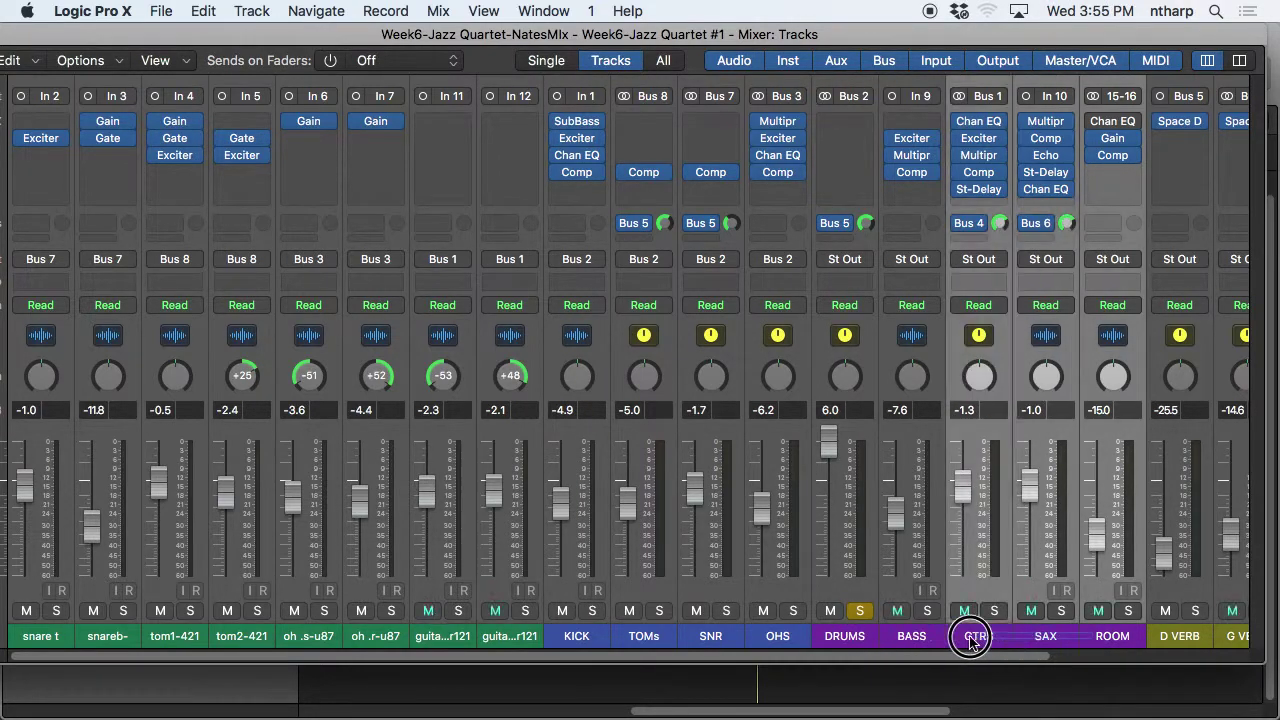
click(845, 637)
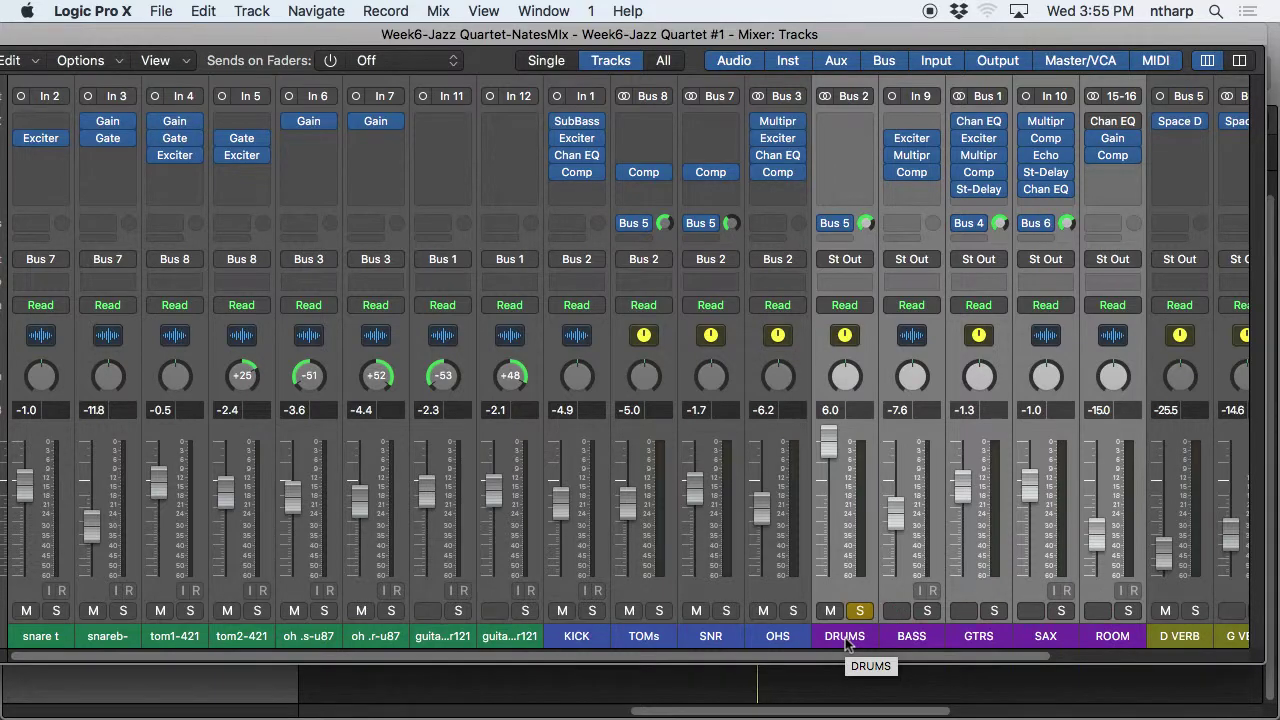
key(space)
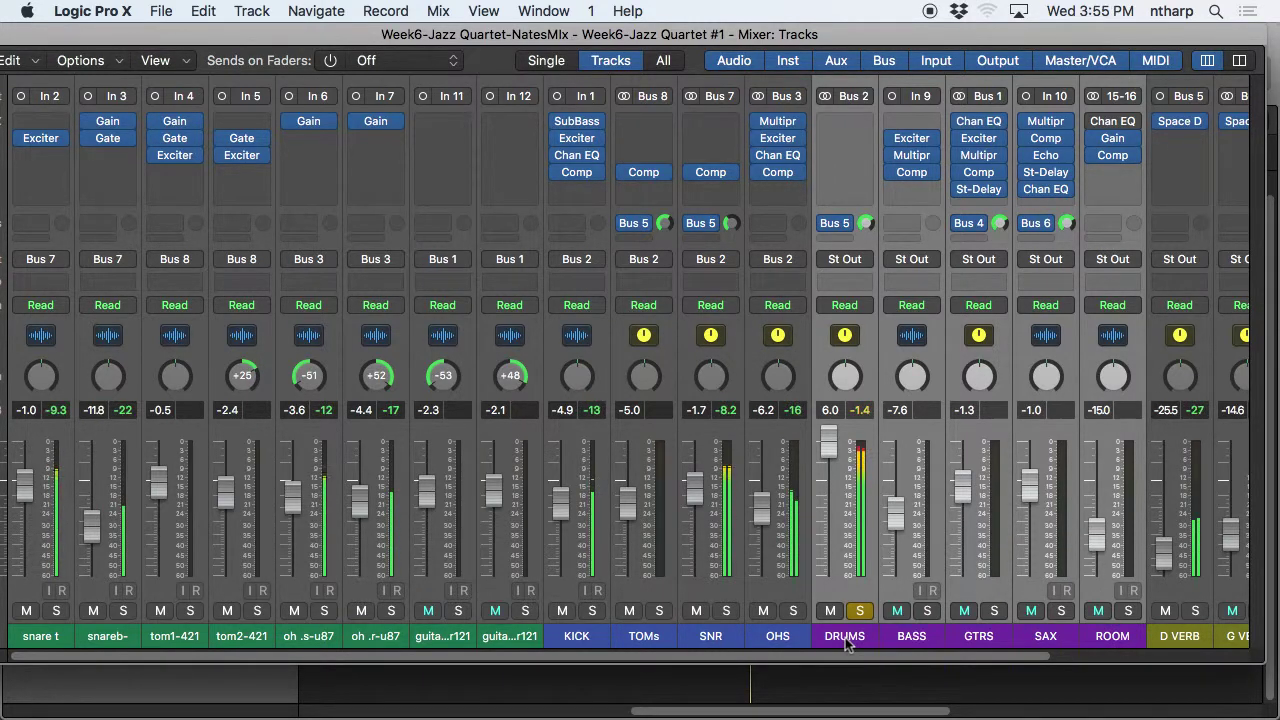
click(864, 611)
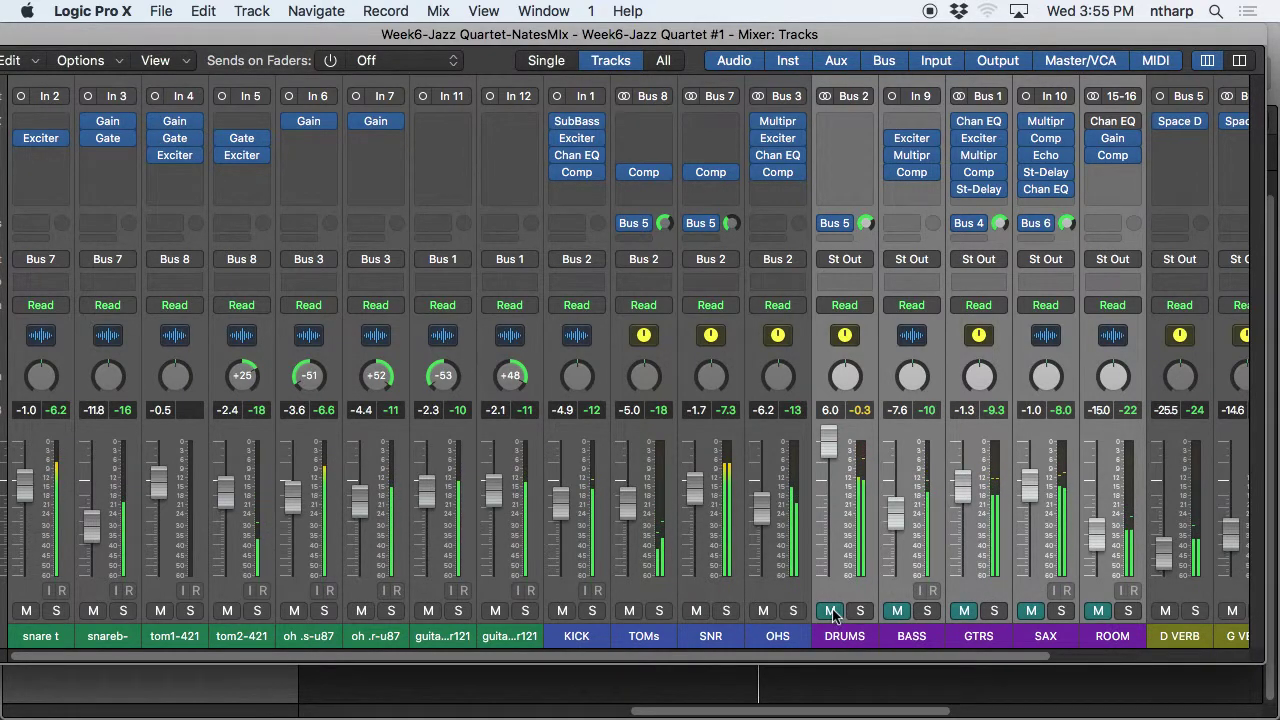
Inspect the Compressor plug-in on the Stereo Out channel and close its window.
drag(833, 611, 1217, 655)
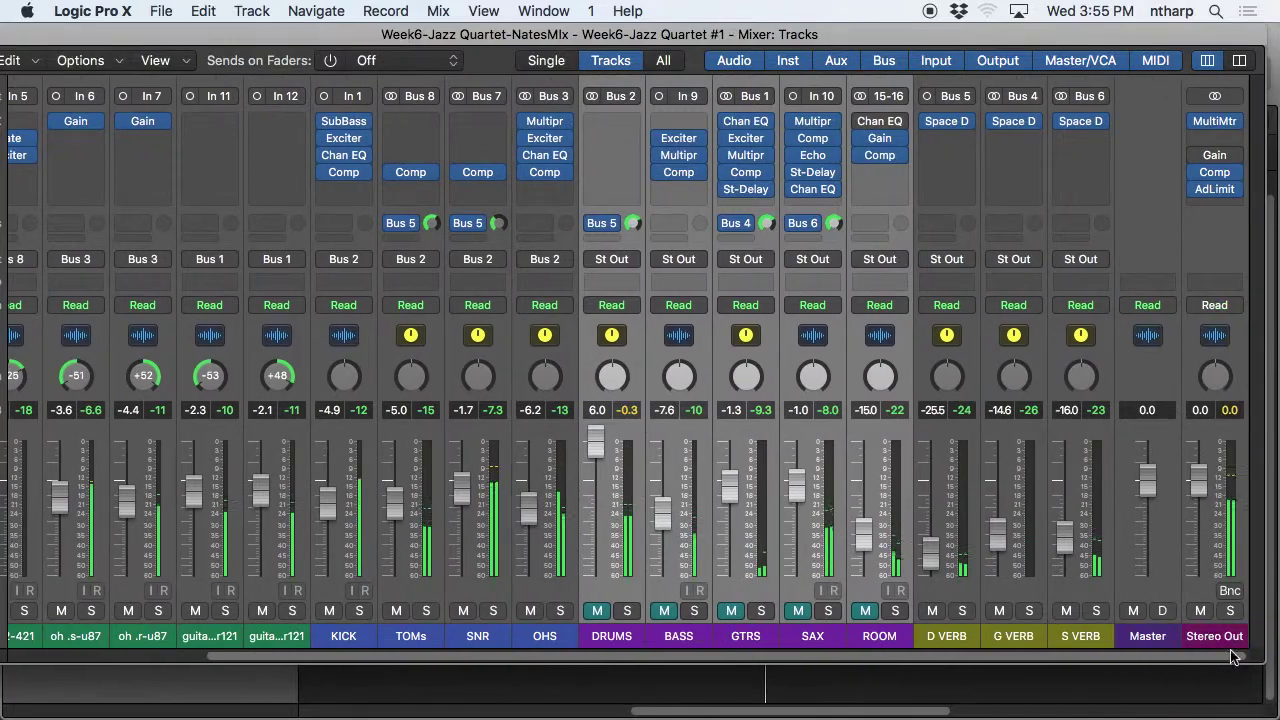
click(1219, 176)
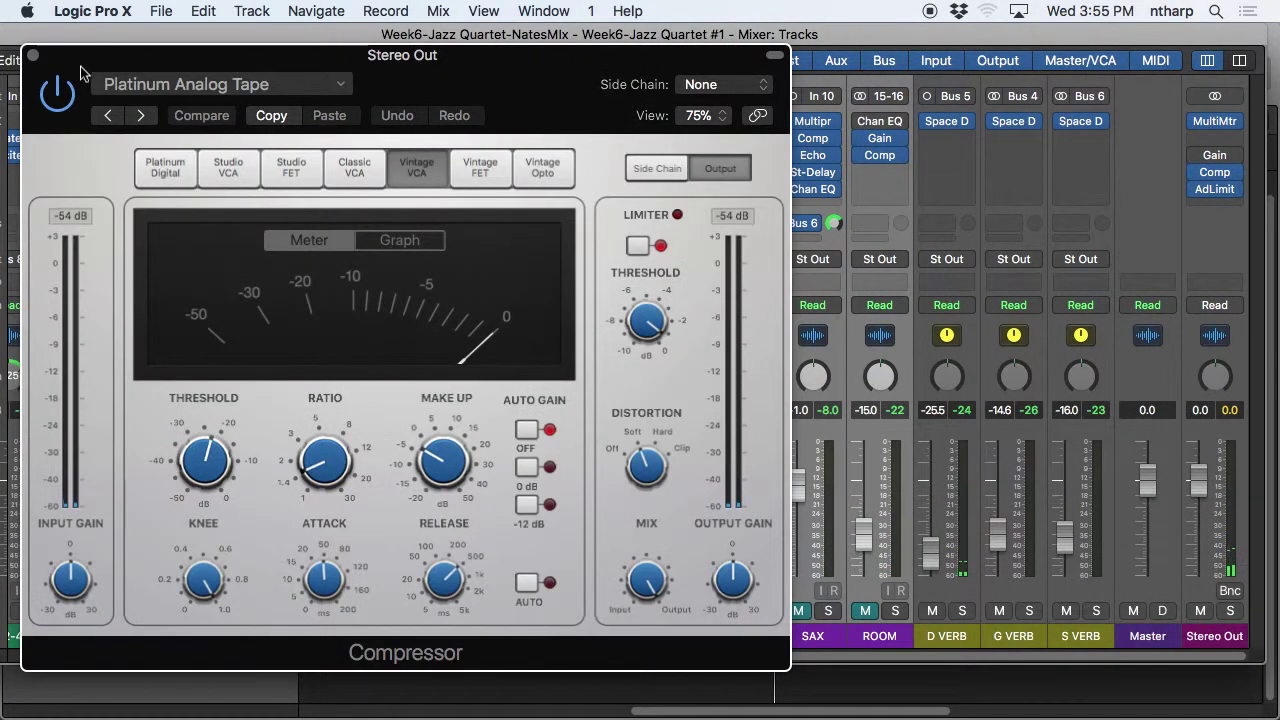
click(33, 55)
Select the DRUMS through ROOM strips and lower their faders together until DRUMS is at 5.2 dB.
drag(596, 442, 609, 371)
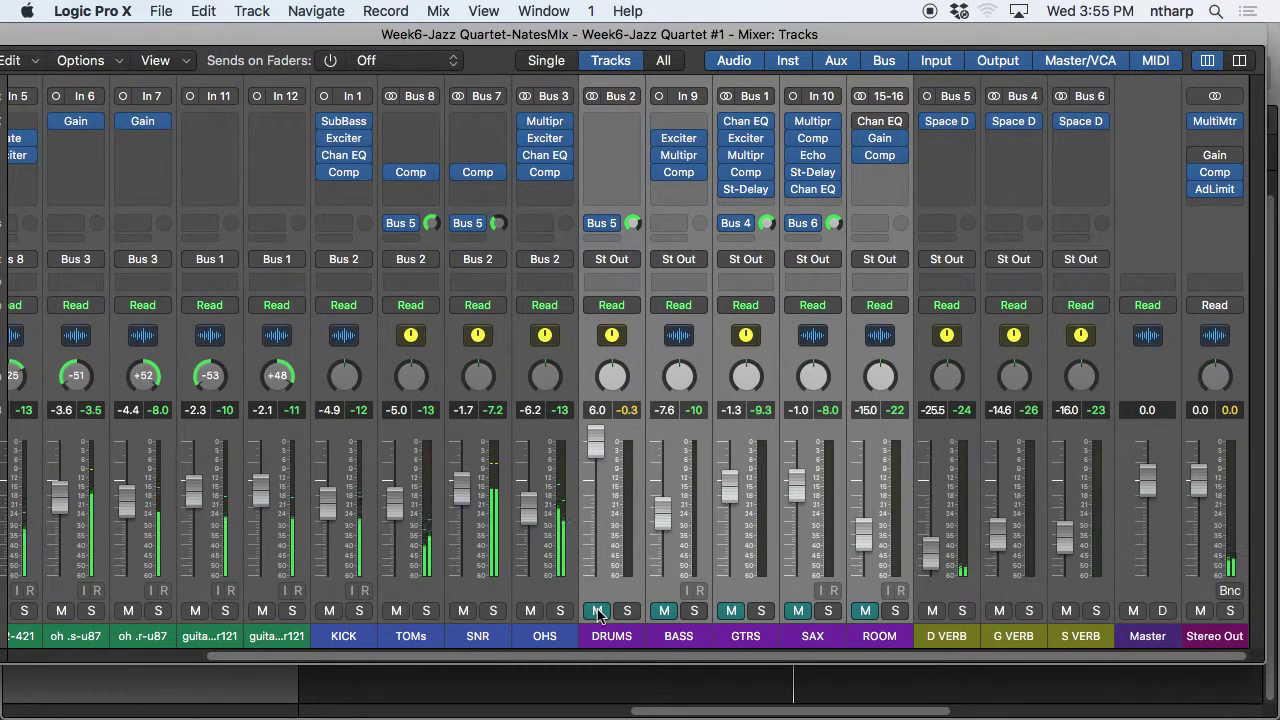
drag(544, 640, 860, 600)
drag(858, 540, 860, 531)
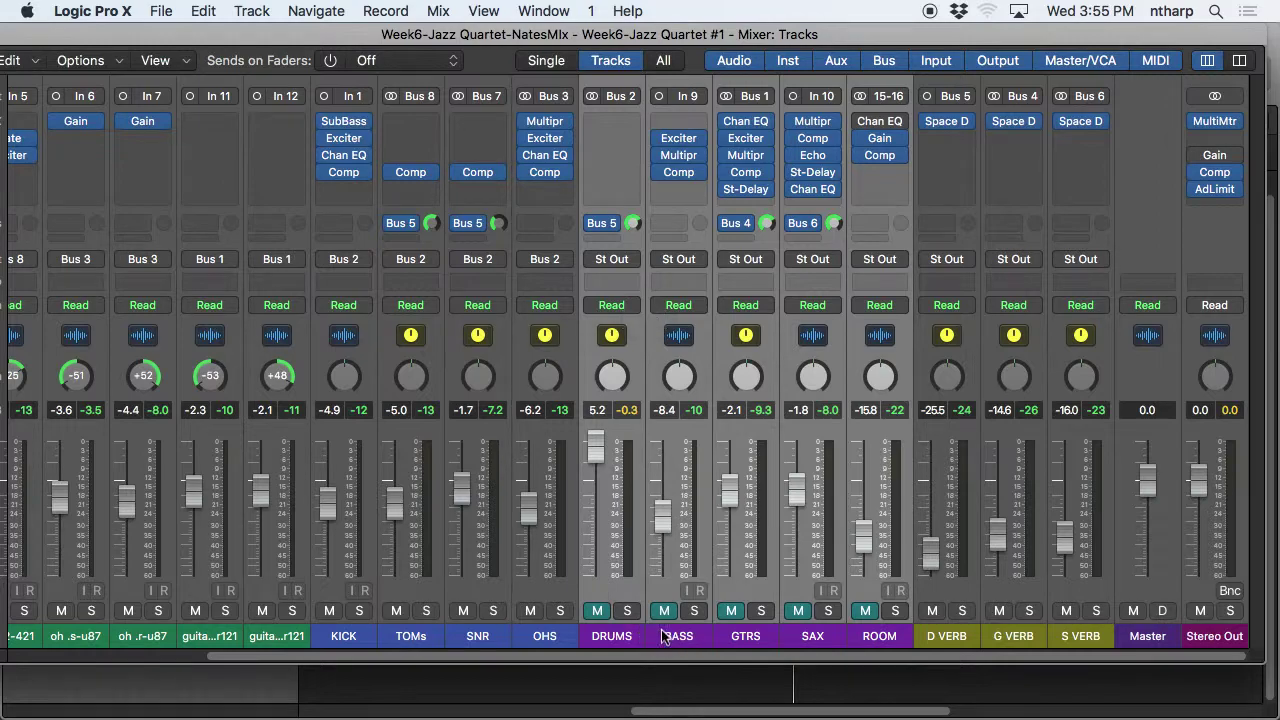
Select the GTRS strip alone, followed by the D VERB, G VERB and S VERB strips as a group.
key(g)
click(725, 634)
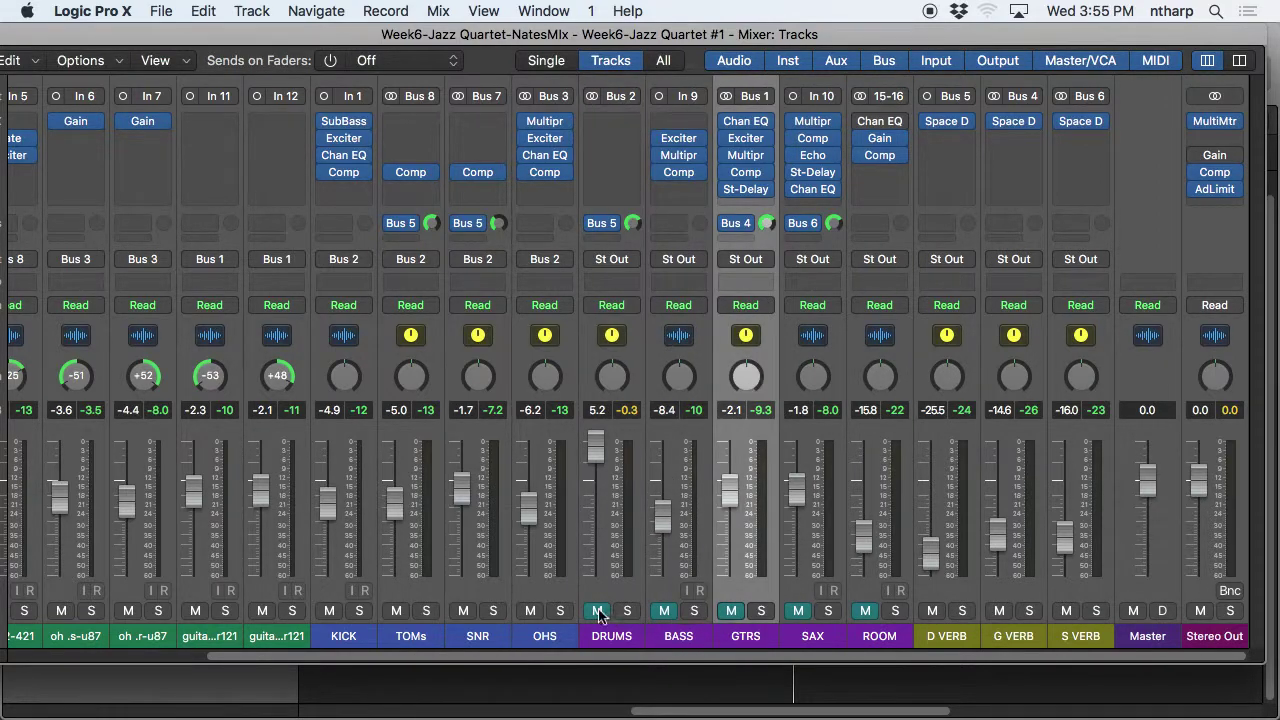
click(942, 638)
shift+click(1052, 638)
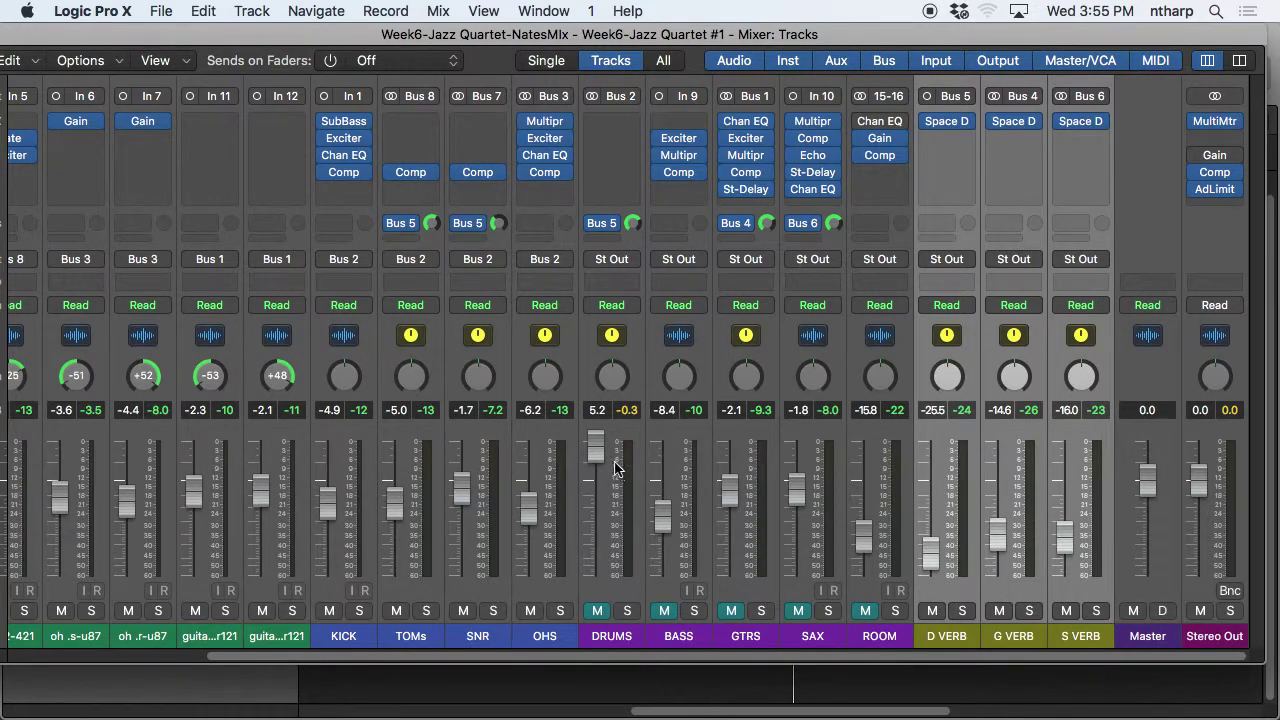
Reselect the DRUMS through ROOM strips and move their faders together until DRUMS is at 4.1 dB.
drag(628, 628, 845, 588)
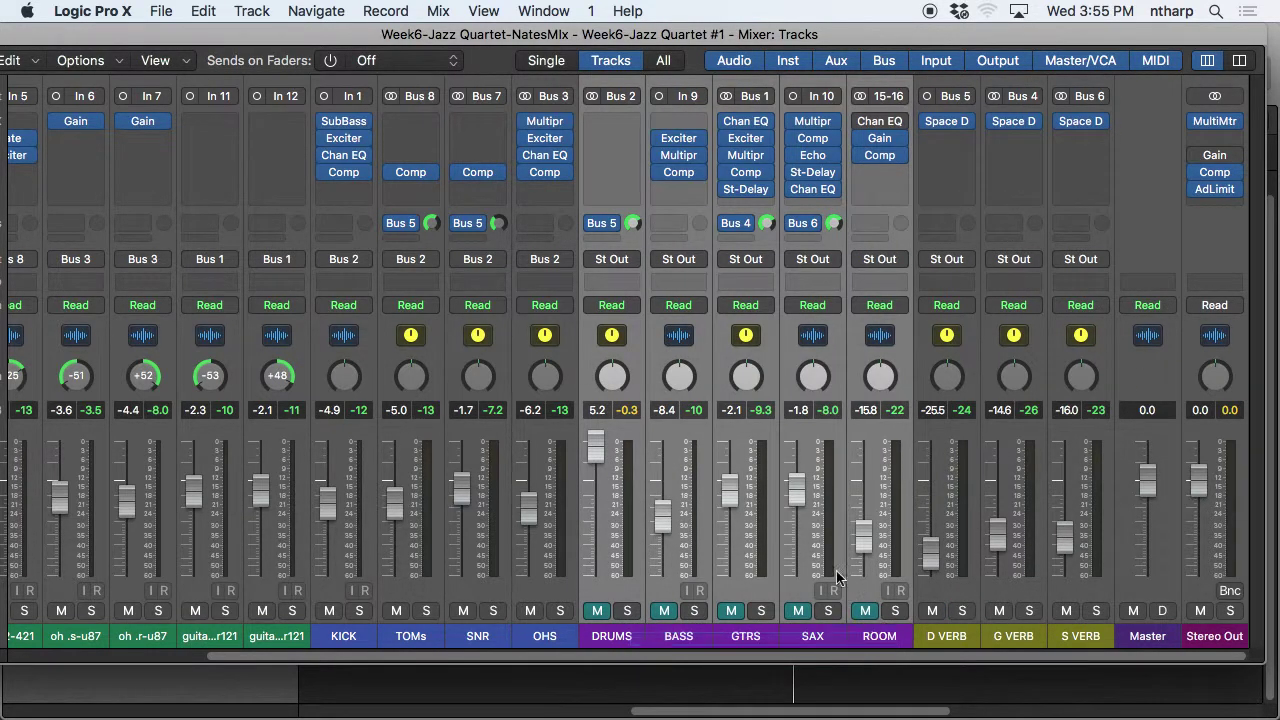
drag(858, 529, 859, 534)
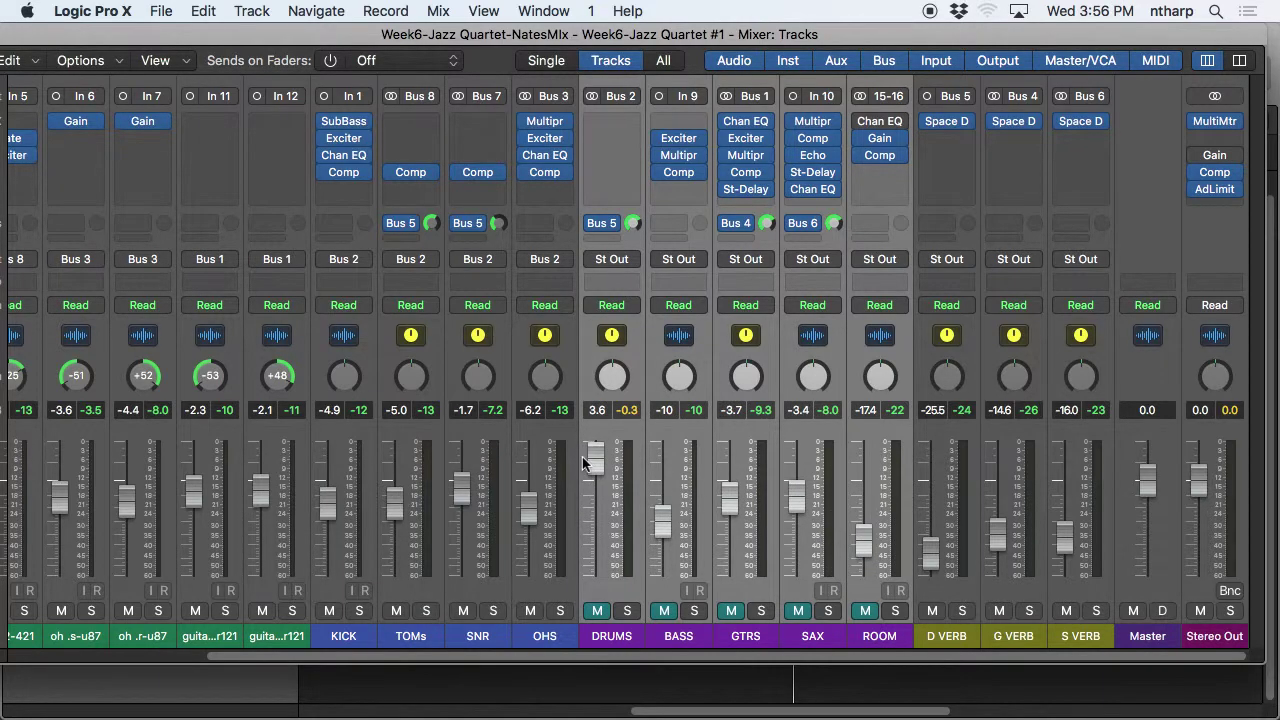
drag(600, 470, 600, 445)
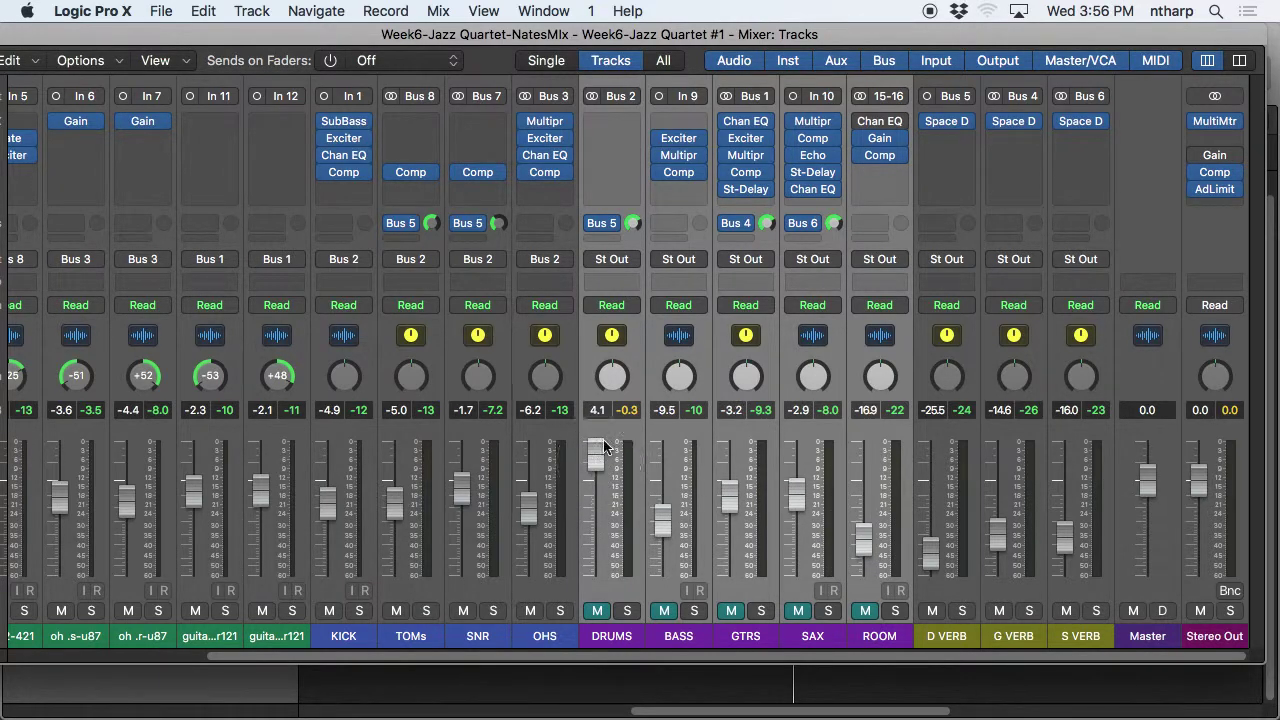
Review the DRUMS strip's Bus 5 send options, keeping D VERB as the destination, and unmute the DRUMS through ROOM strips.
click(611, 224)
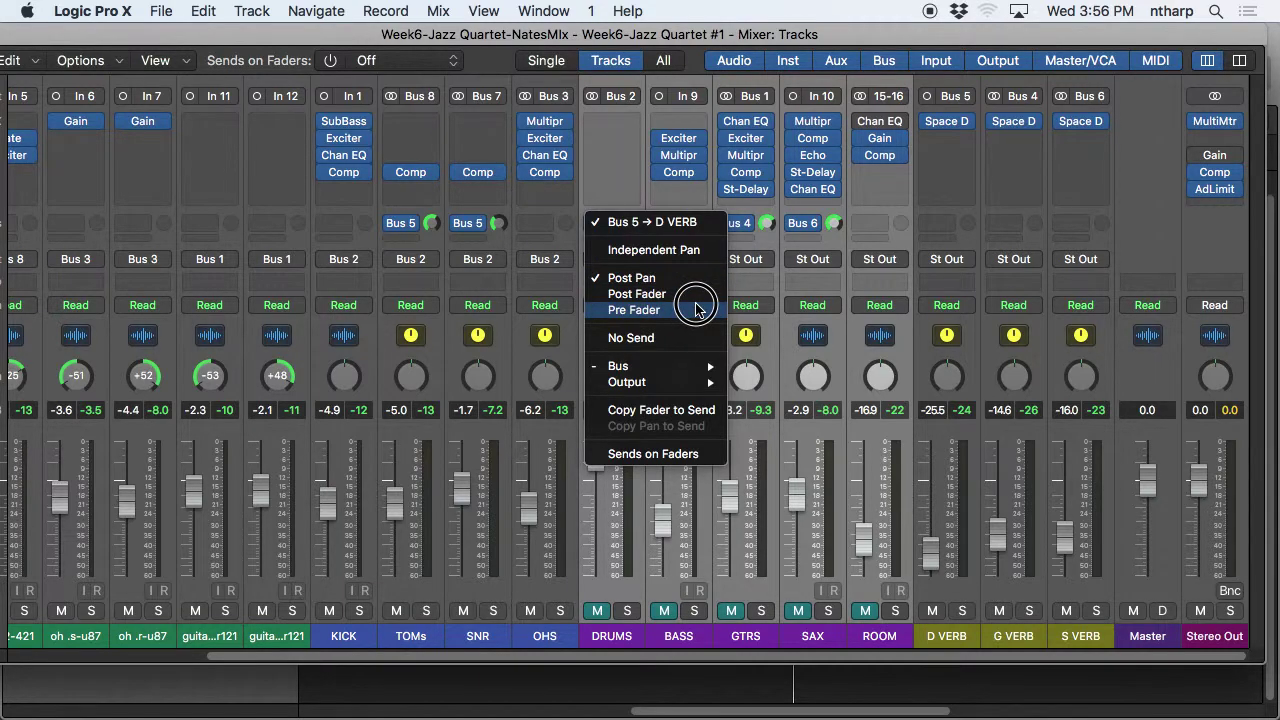
click(655, 221)
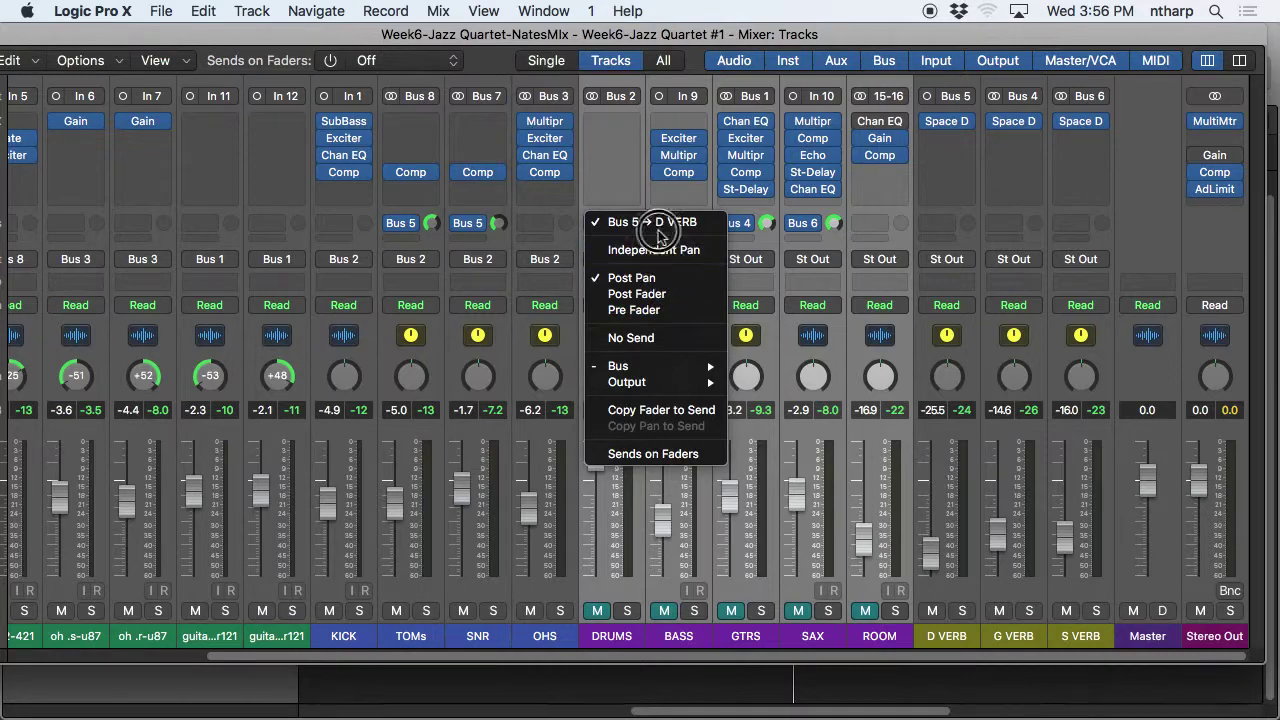
click(626, 611)
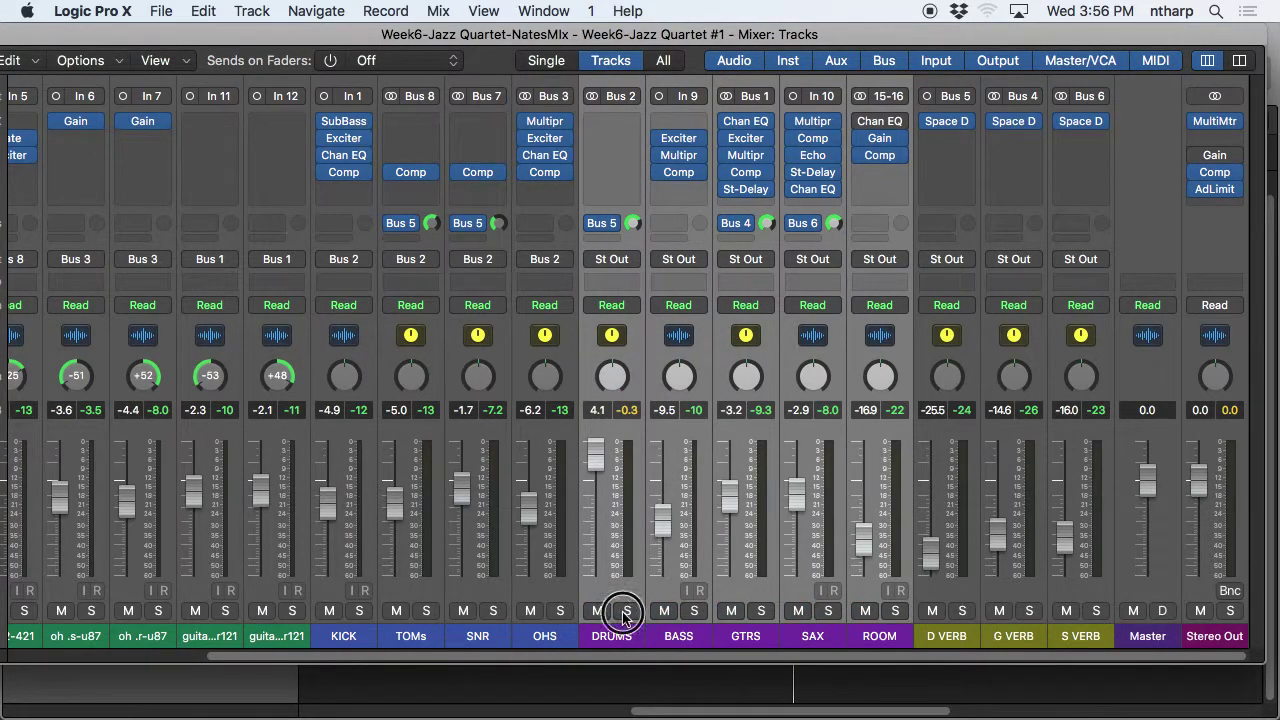
Select the DRUMS strip alone and review its Bus 5 send options, keeping Post Pan and the D VERB destination.
click(694, 610)
click(640, 636)
click(614, 225)
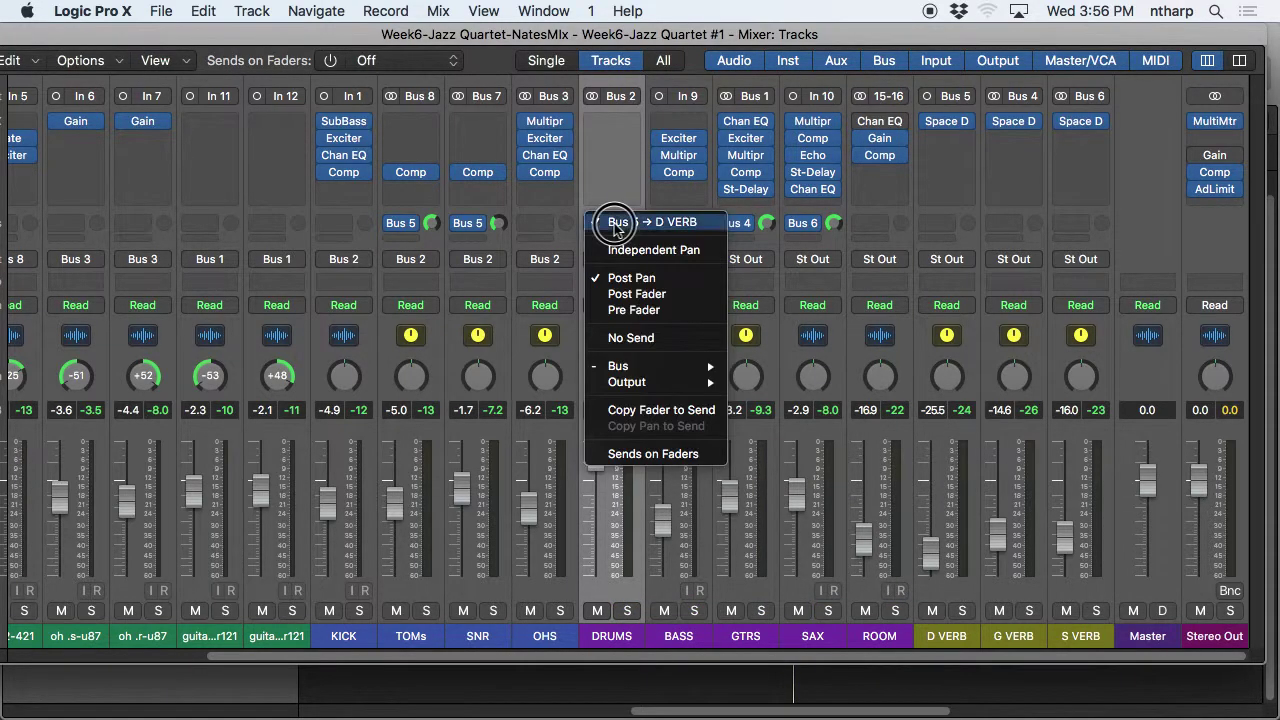
click(863, 425)
Pull the DRUMS fader all the way down and bring it back up to 3.1 dB.
drag(597, 455, 615, 675)
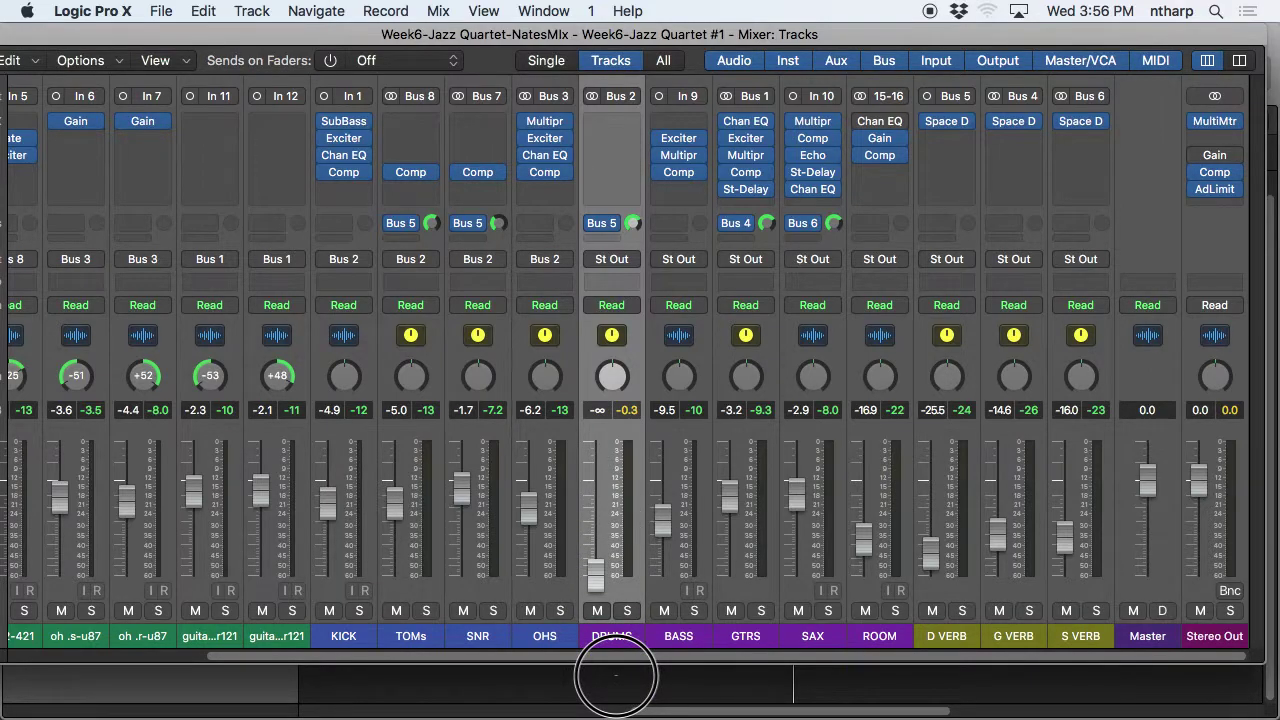
drag(615, 675, 602, 465)
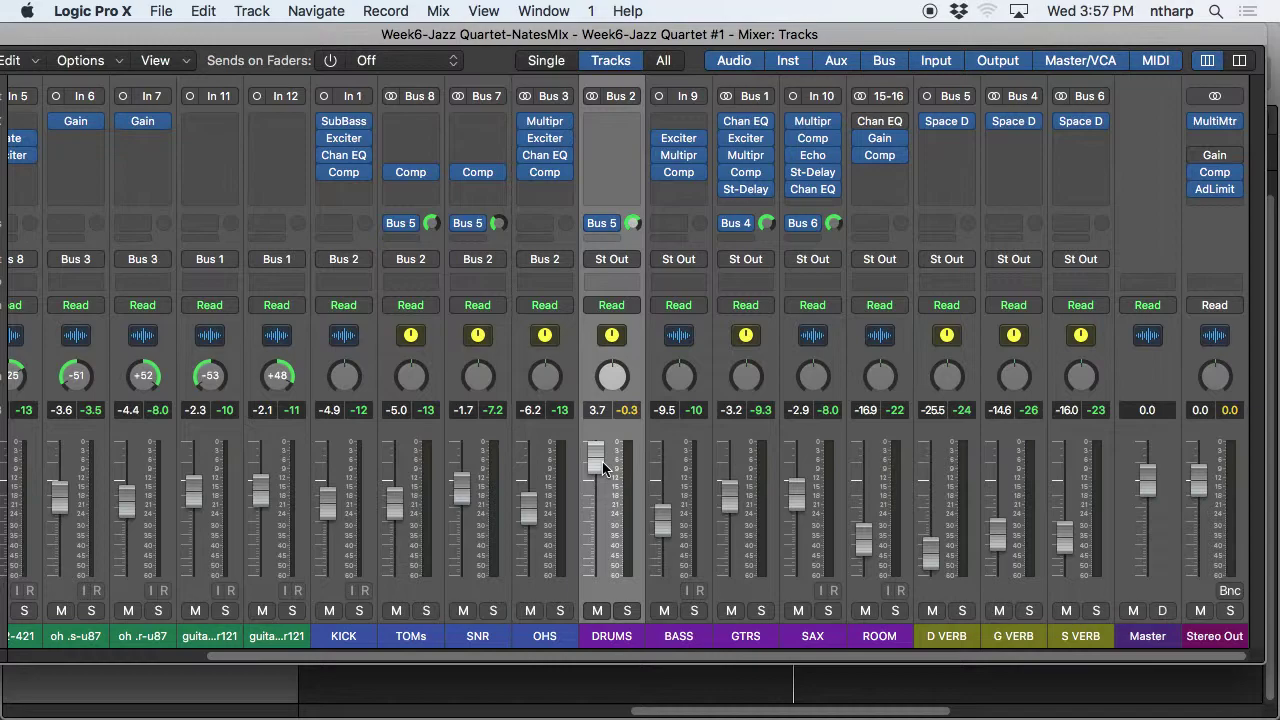
drag(603, 467, 598, 467)
drag(603, 468, 600, 458)
Select the DRUMS through ROOM strips as a group, followed by the KICK strip alone.
click(615, 638)
drag(615, 638, 855, 645)
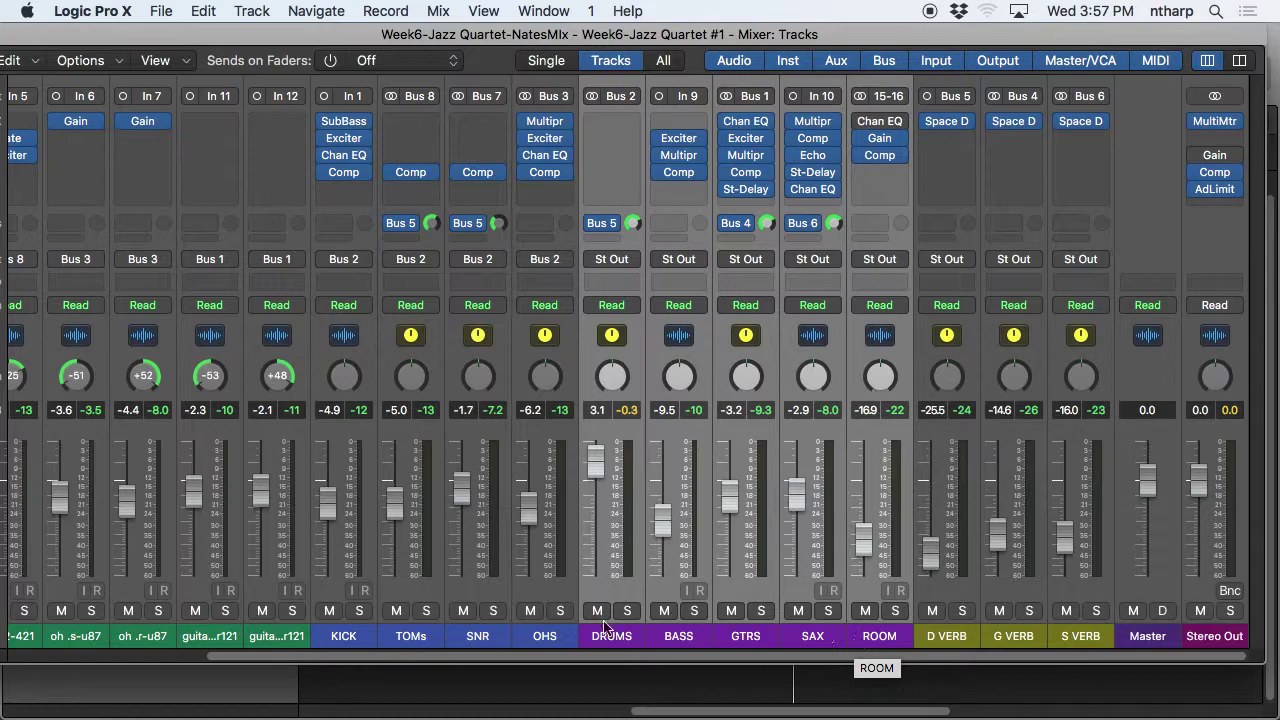
click(324, 643)
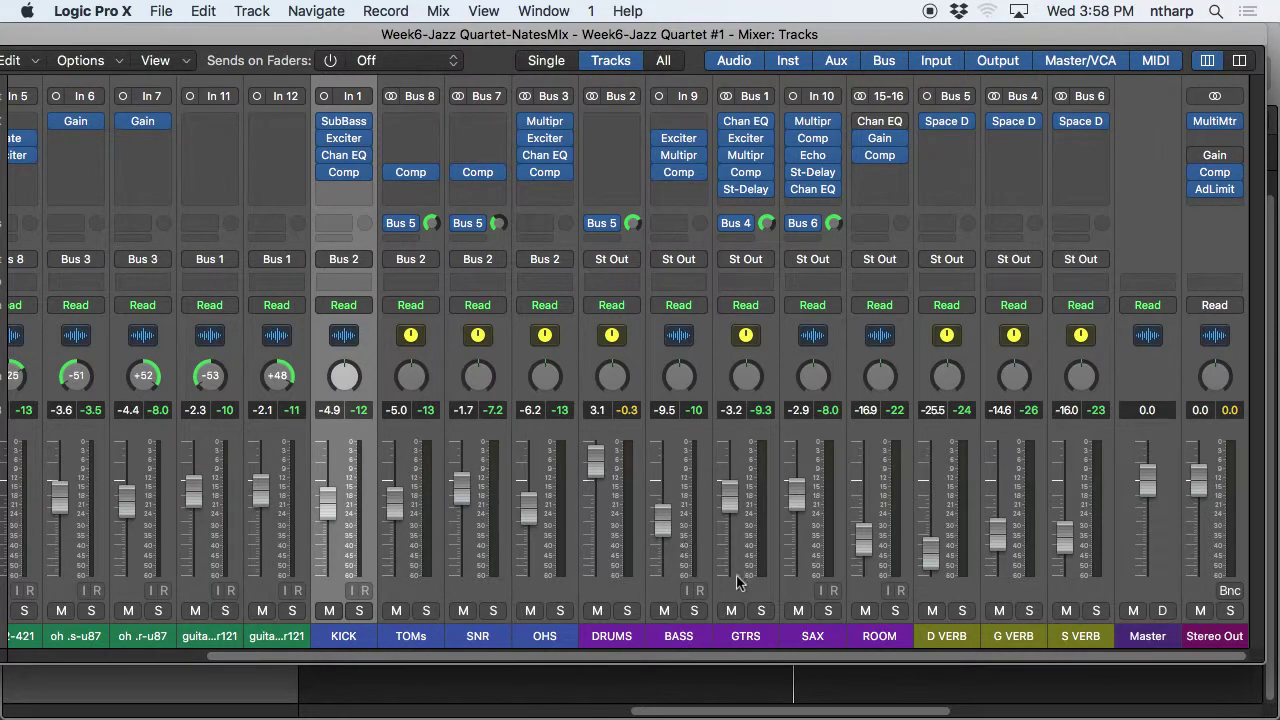
Solo and select the BASS strip, and show its regions in the Tracks window with taller track lanes.
click(694, 611)
click(684, 632)
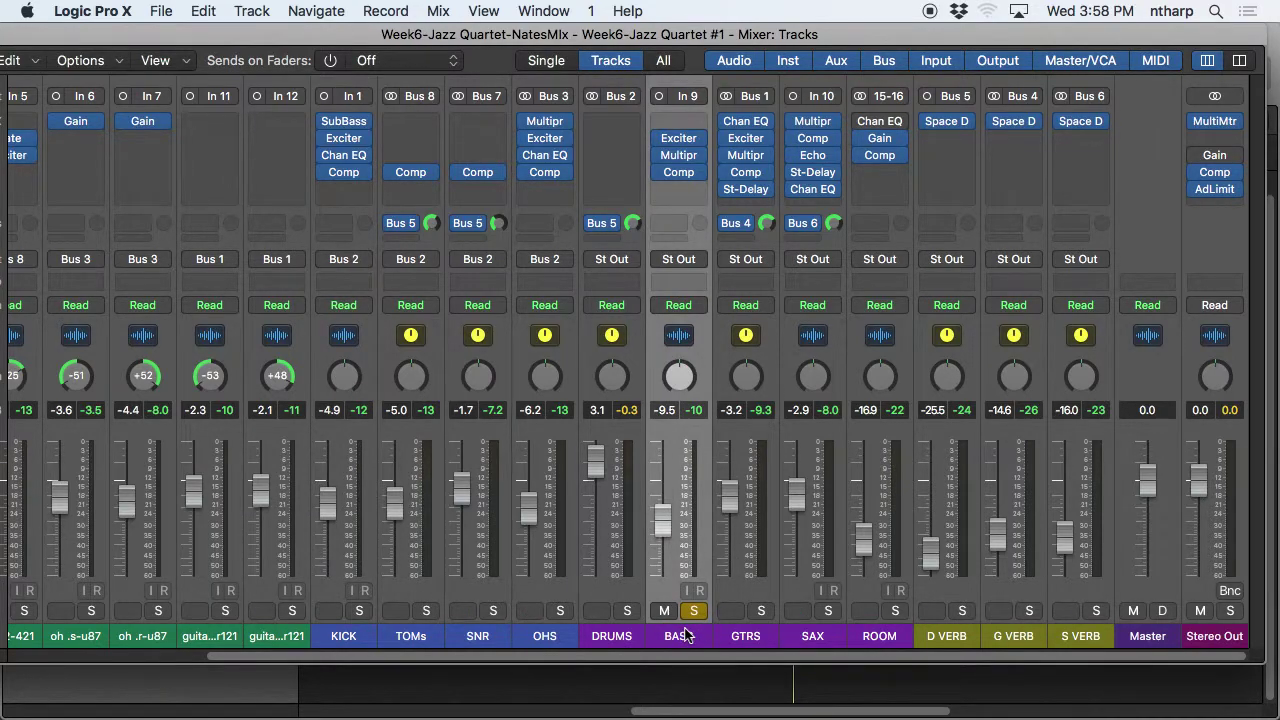
click(690, 680)
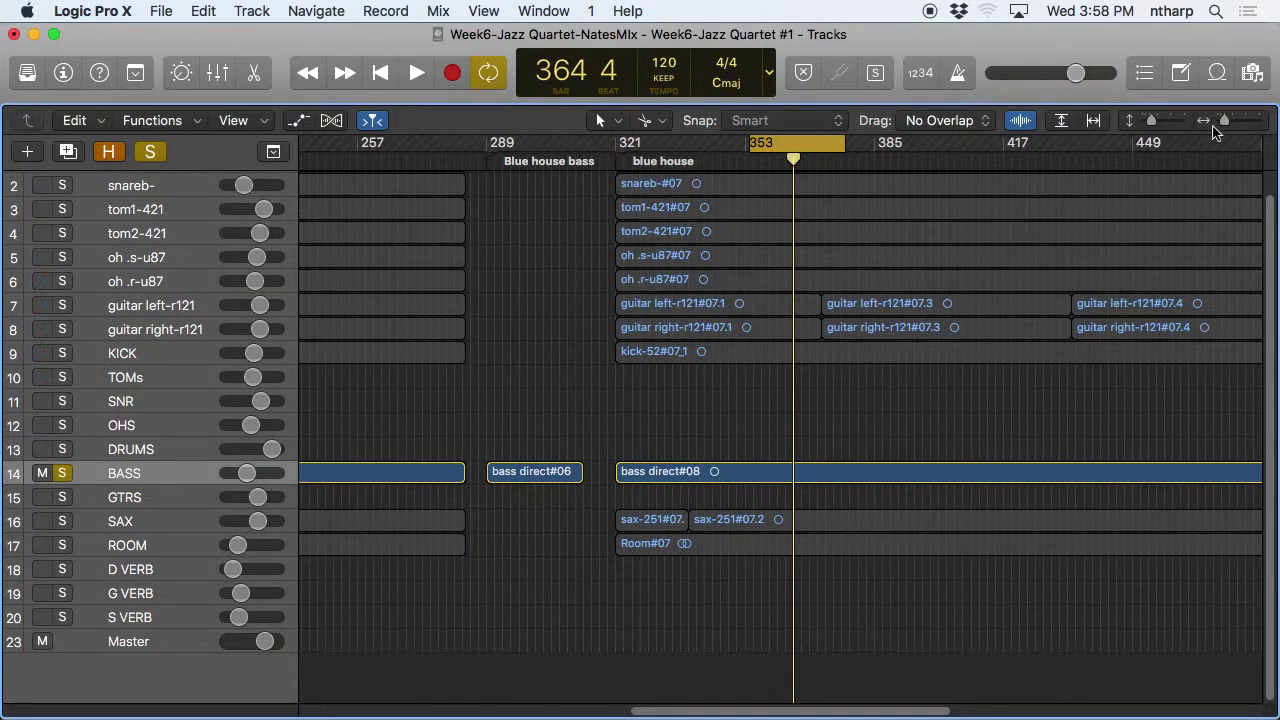
drag(1224, 120, 1220, 121)
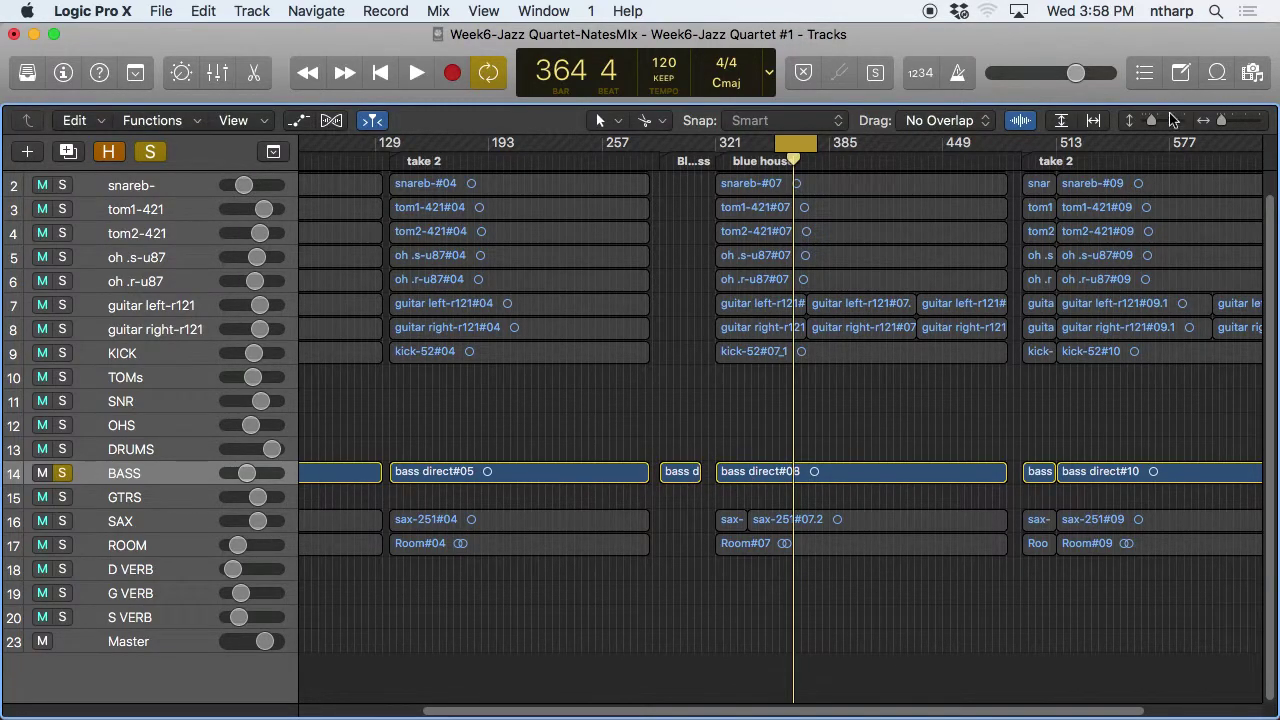
drag(1157, 120, 1168, 119)
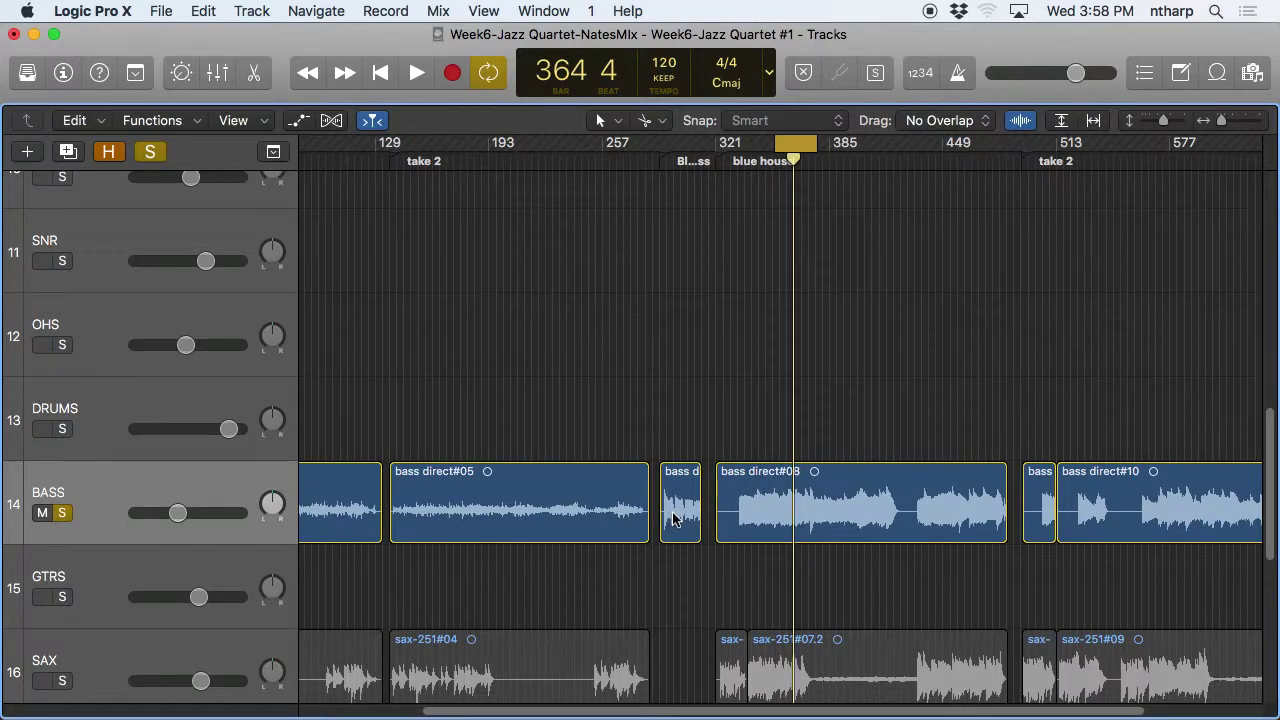
Play the BASS track's Blue house bass region and set the cycle range from about bar 292 to bar 313.
drag(794, 146, 671, 160)
key(space)
drag(647, 437, 706, 514)
drag(444, 143, 512, 143)
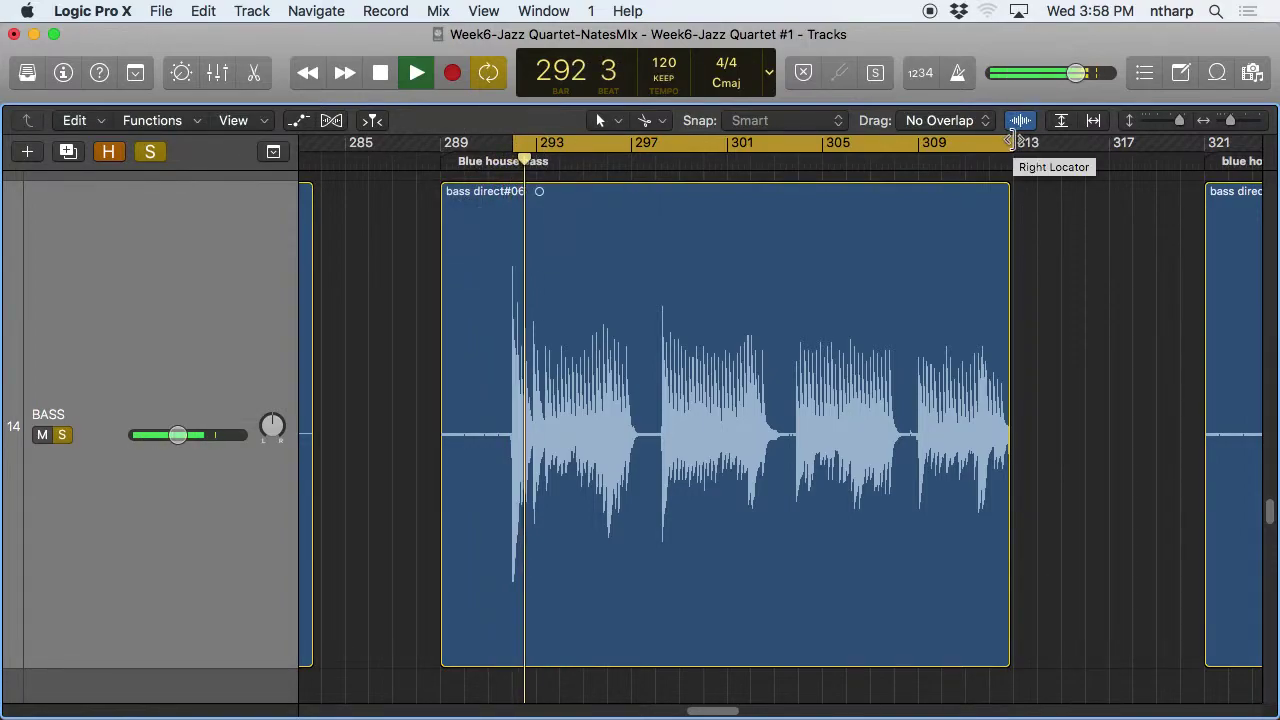
In the mixer, bypass BASS's Exciter, Multipressor and Compressor, add a mono Channel EQ above them, and close its window after viewing the analyzer.
key(x)
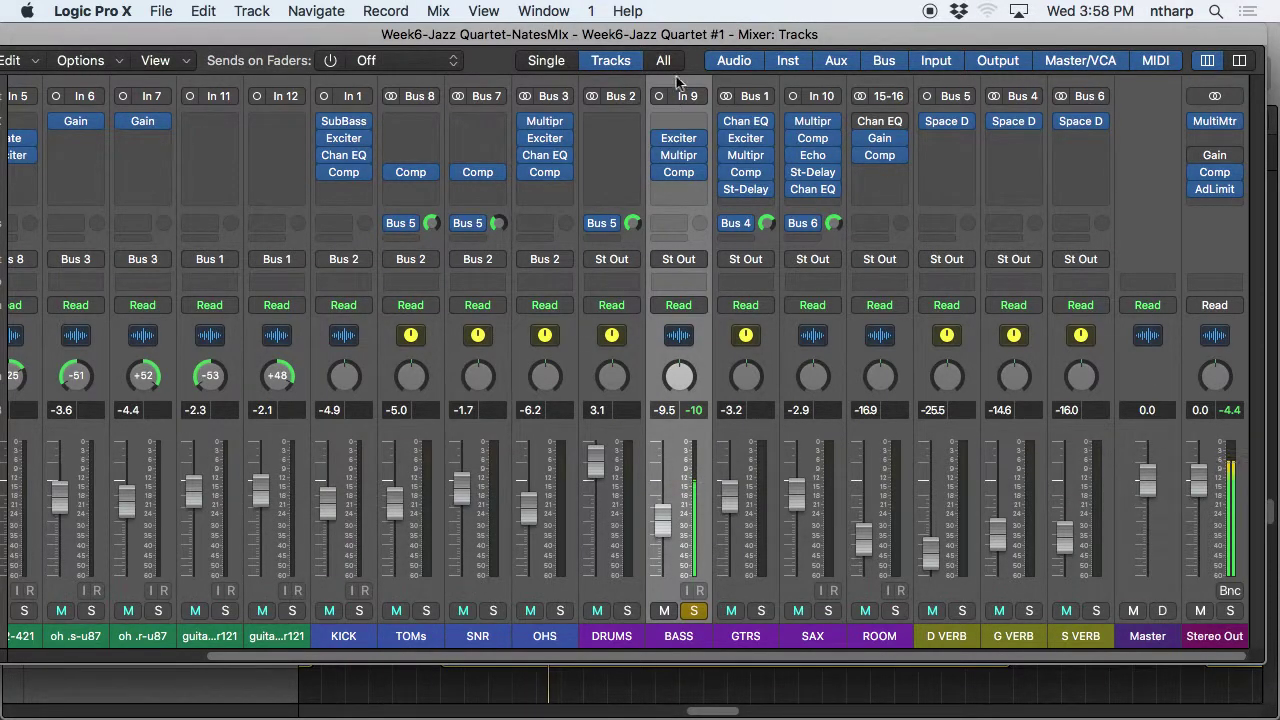
mouse_move(660, 143)
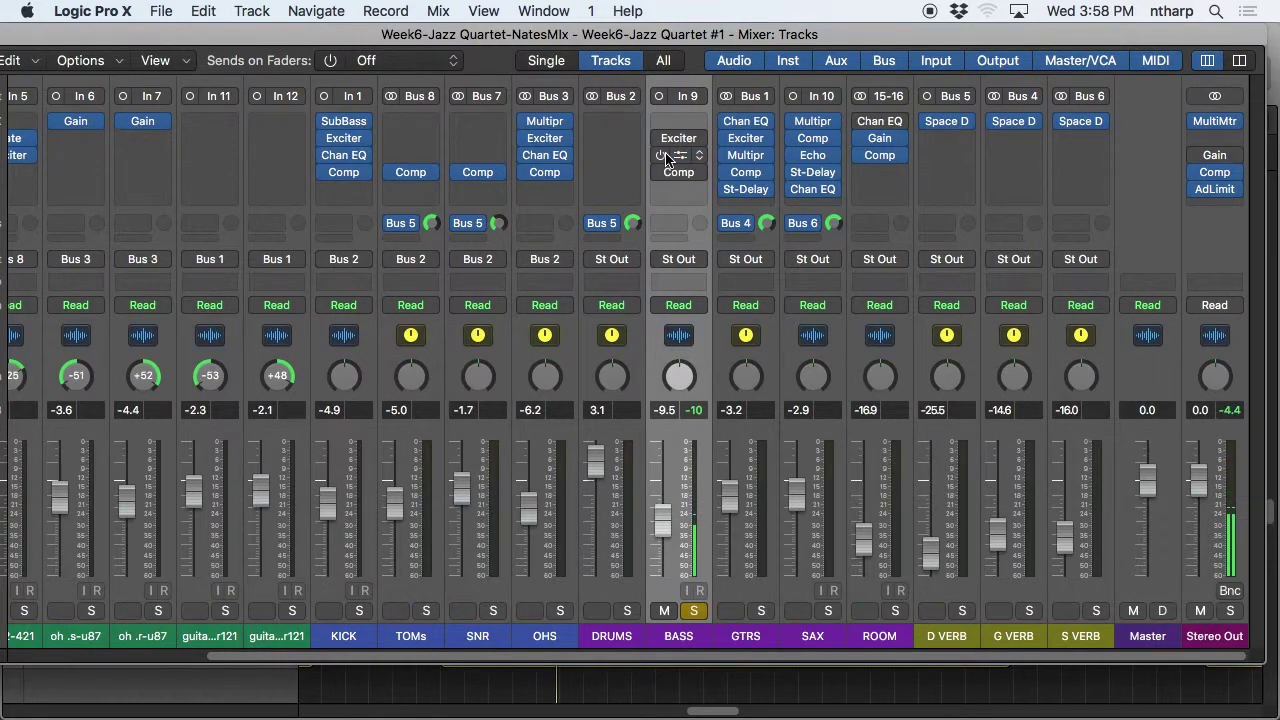
click(697, 120)
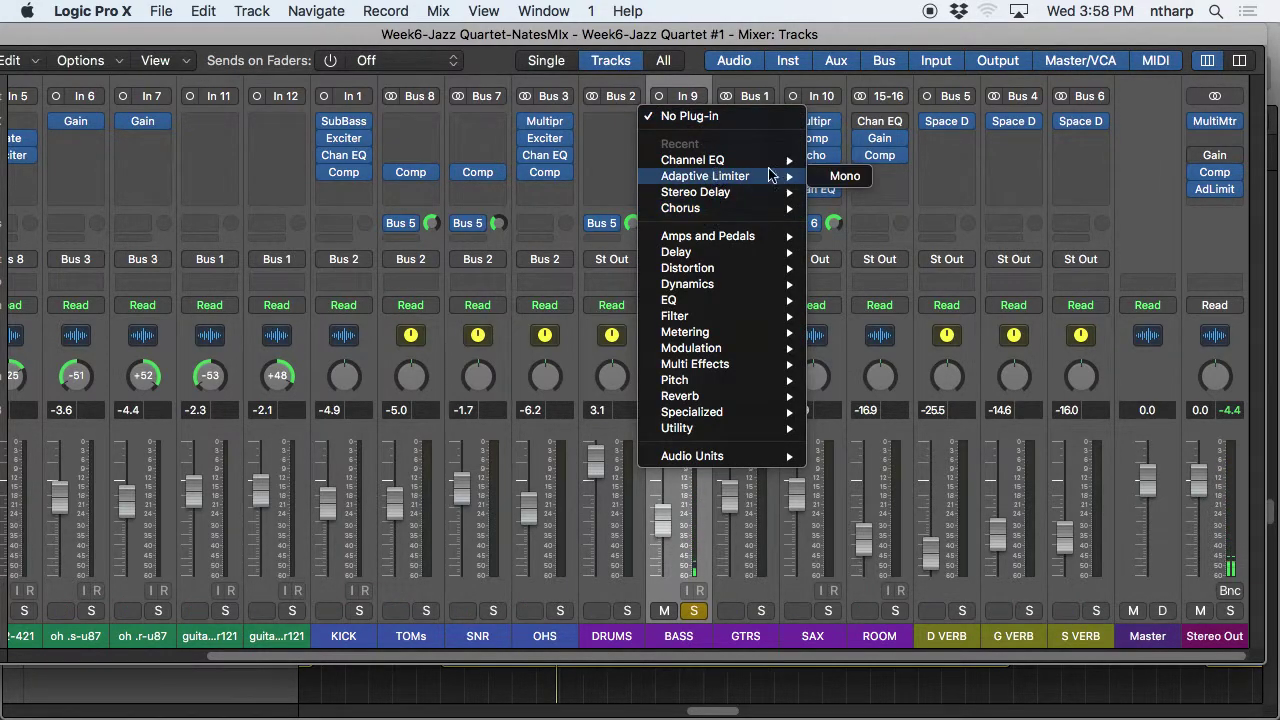
click(817, 162)
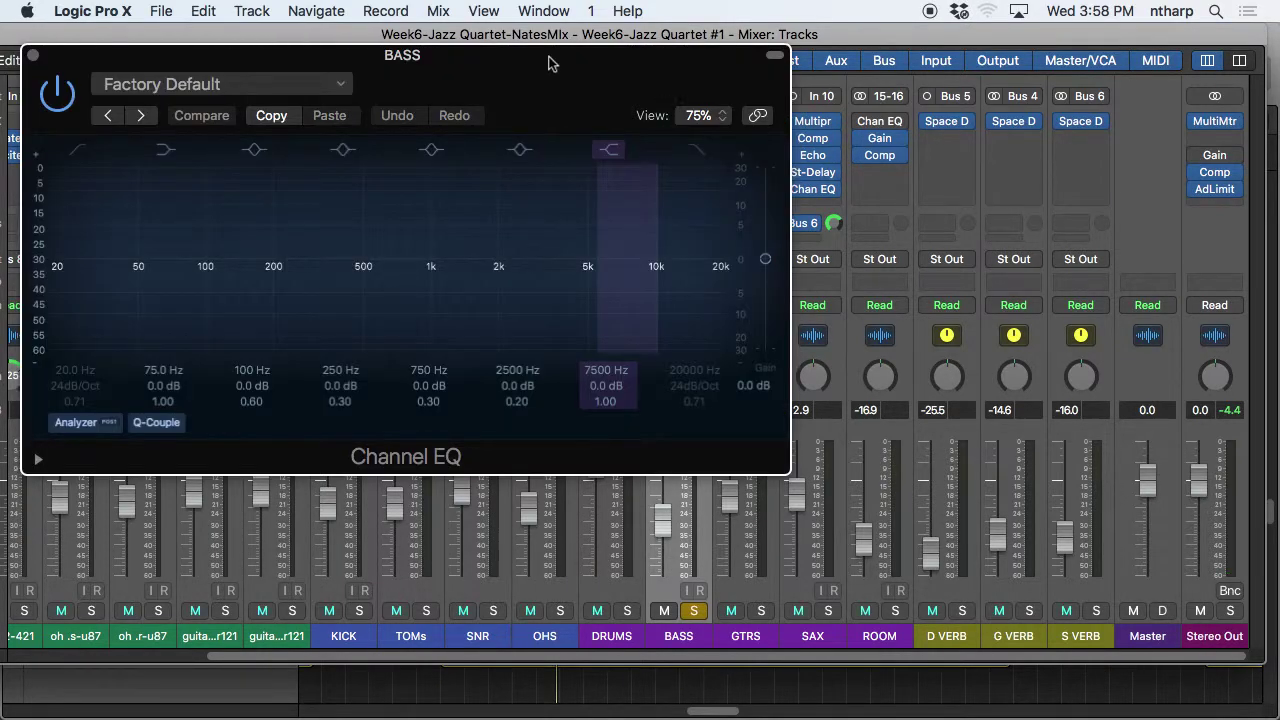
drag(550, 58, 670, 90)
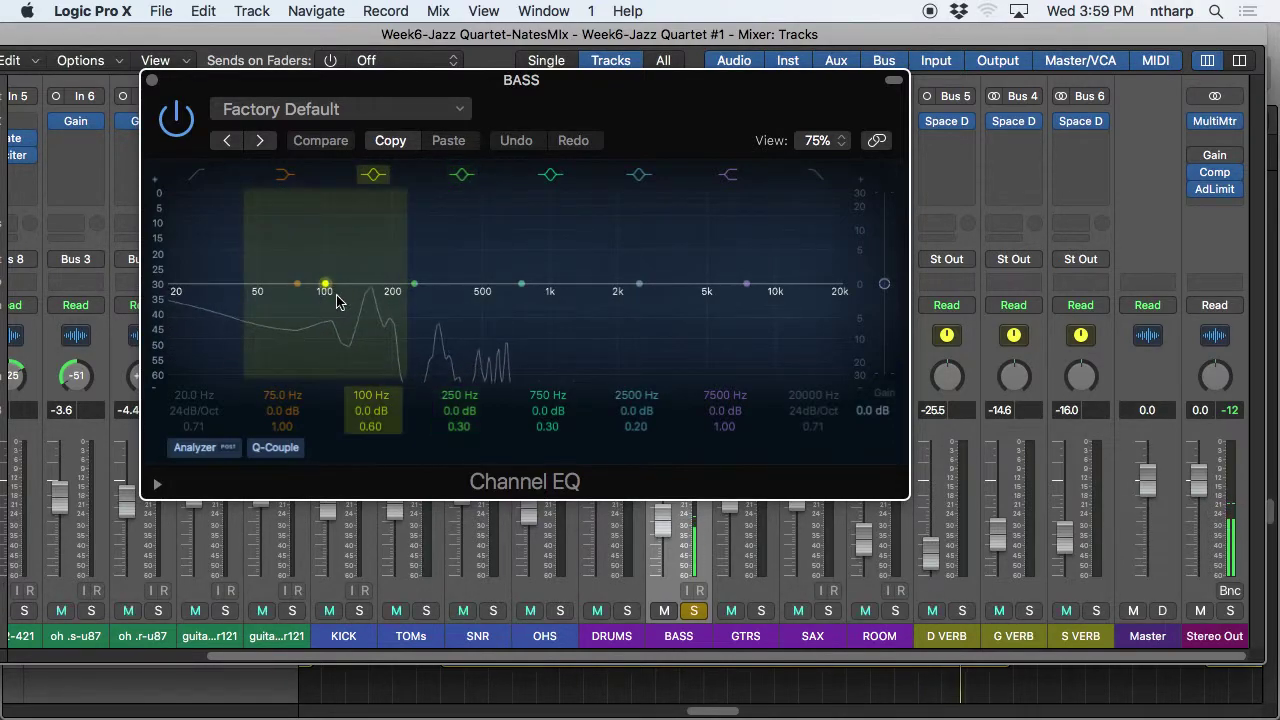
click(151, 80)
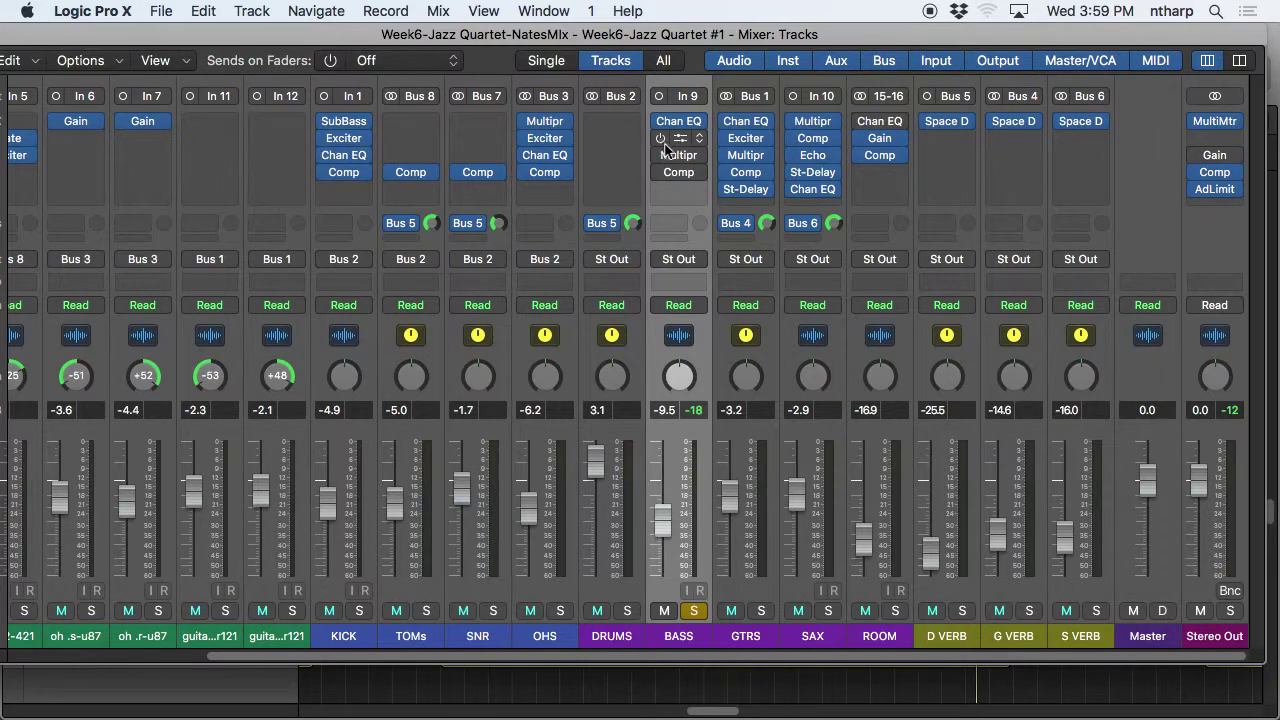
Enable the BASS strip's Multipressor, examine its four-band settings, and bypass it again.
click(683, 163)
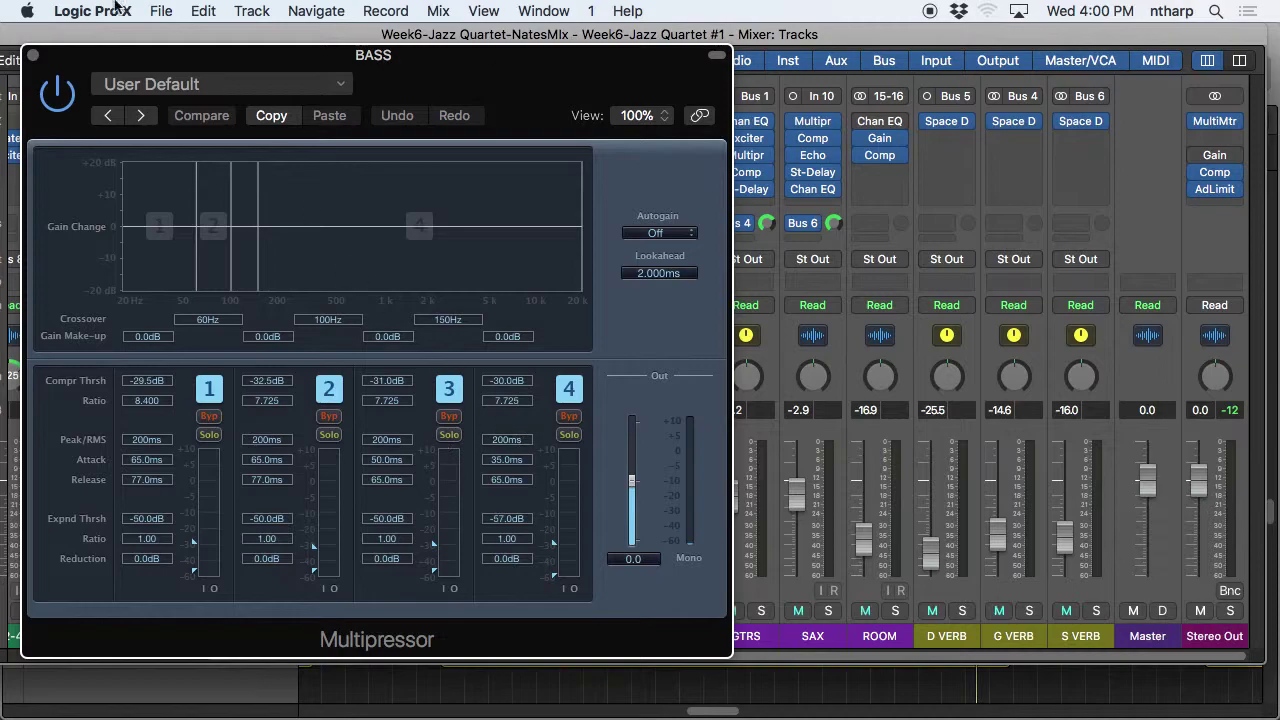
click(32, 55)
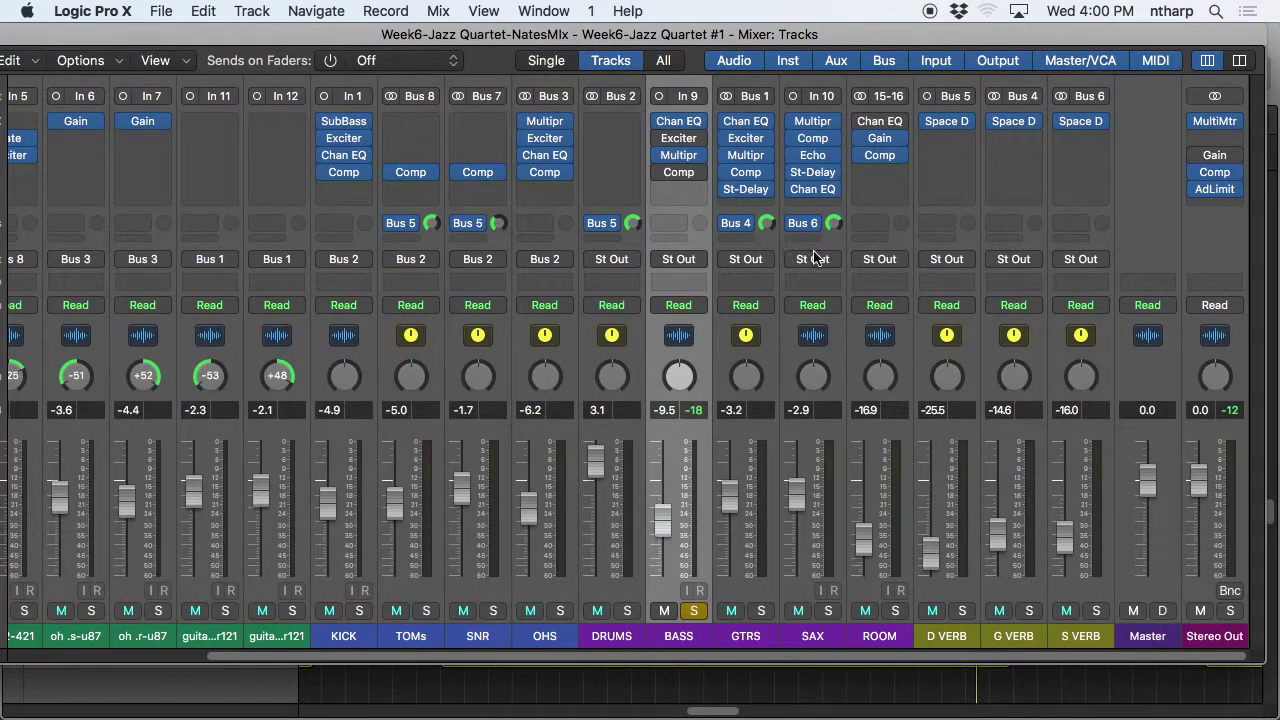
mouse_move(659, 163)
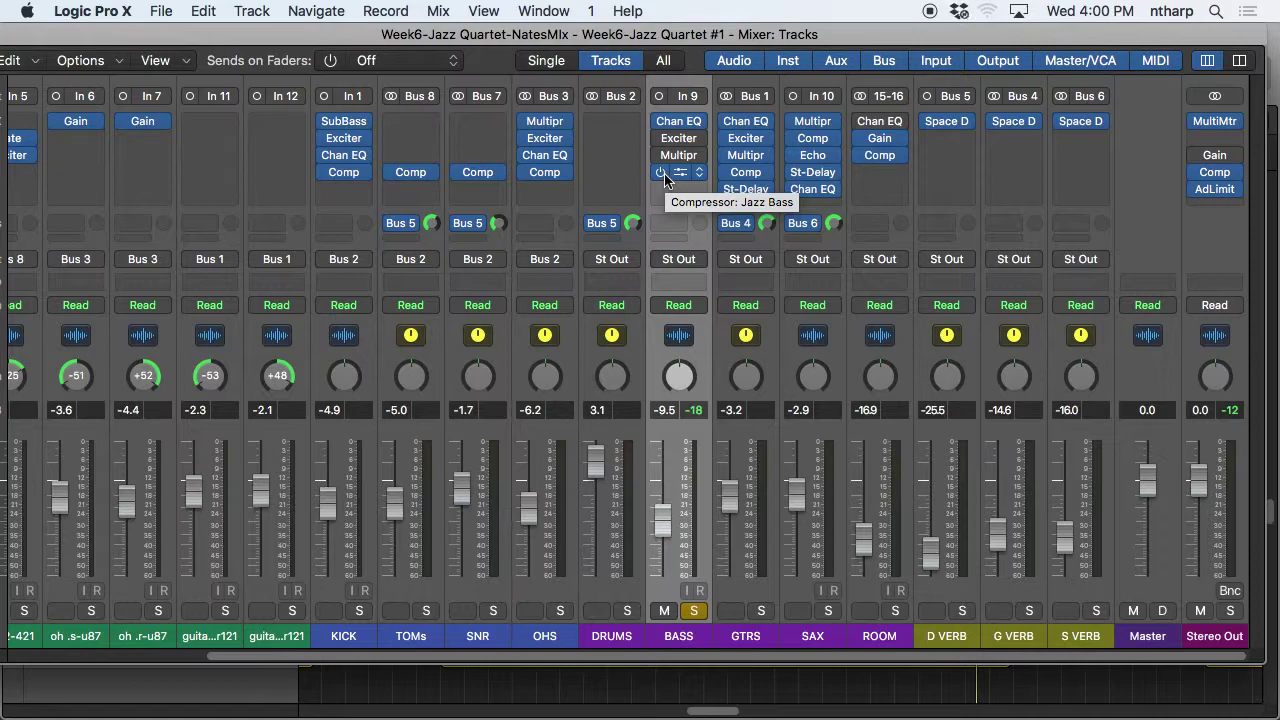
Enable and open the BASS strip's Compressor, and review its preset list while keeping Jazz Bass.
click(675, 175)
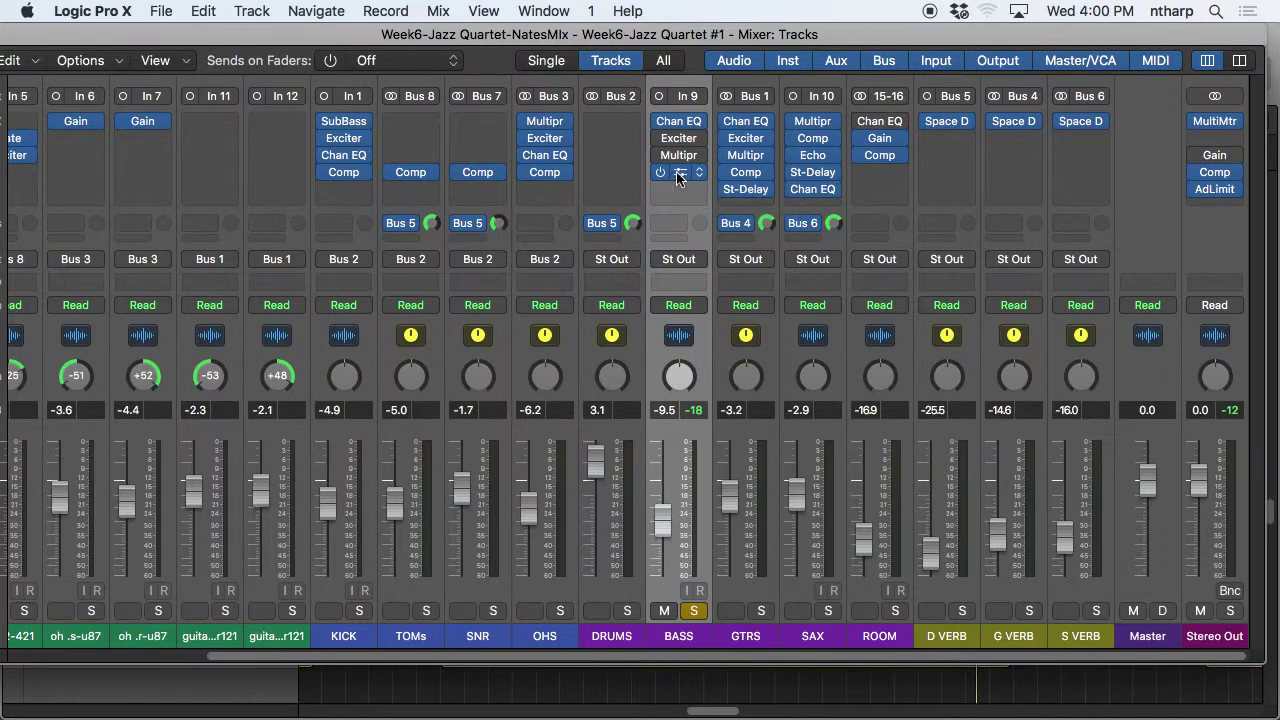
drag(514, 60, 590, 42)
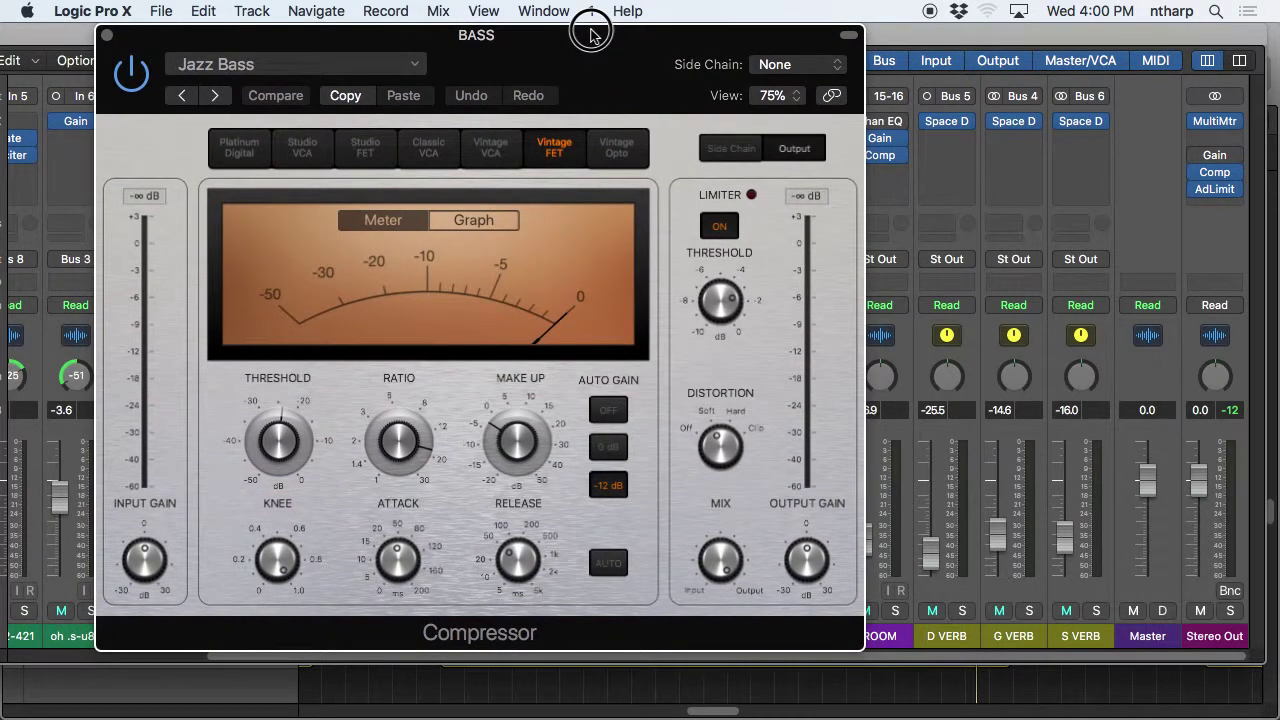
click(277, 68)
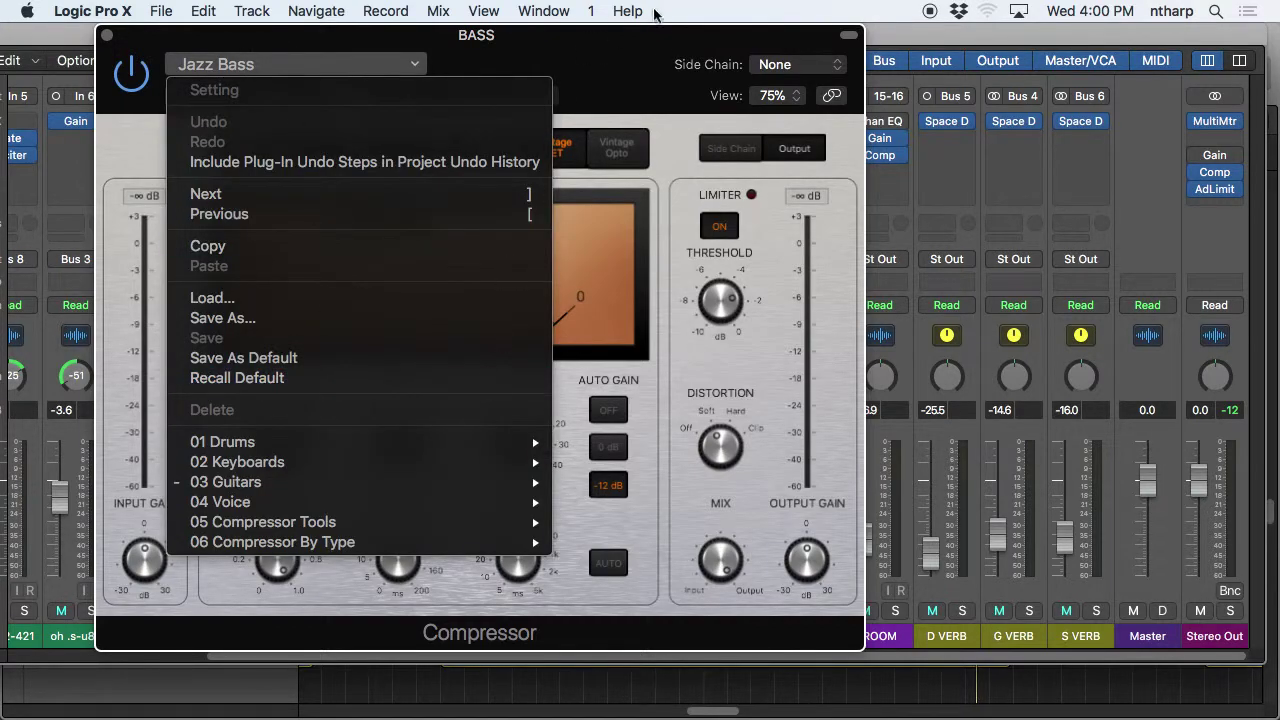
click(606, 56)
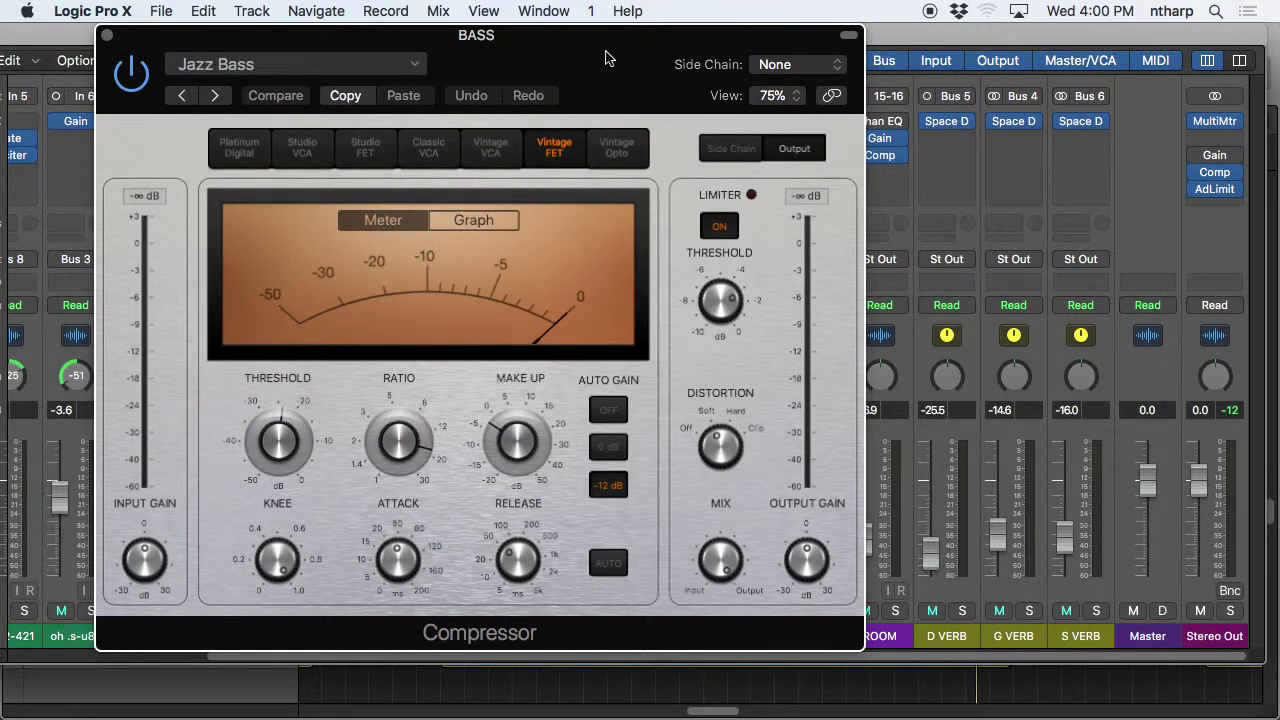
Play the bass loop and examine the Compressor's threshold, ratio, knee and attack settings.
key(space)
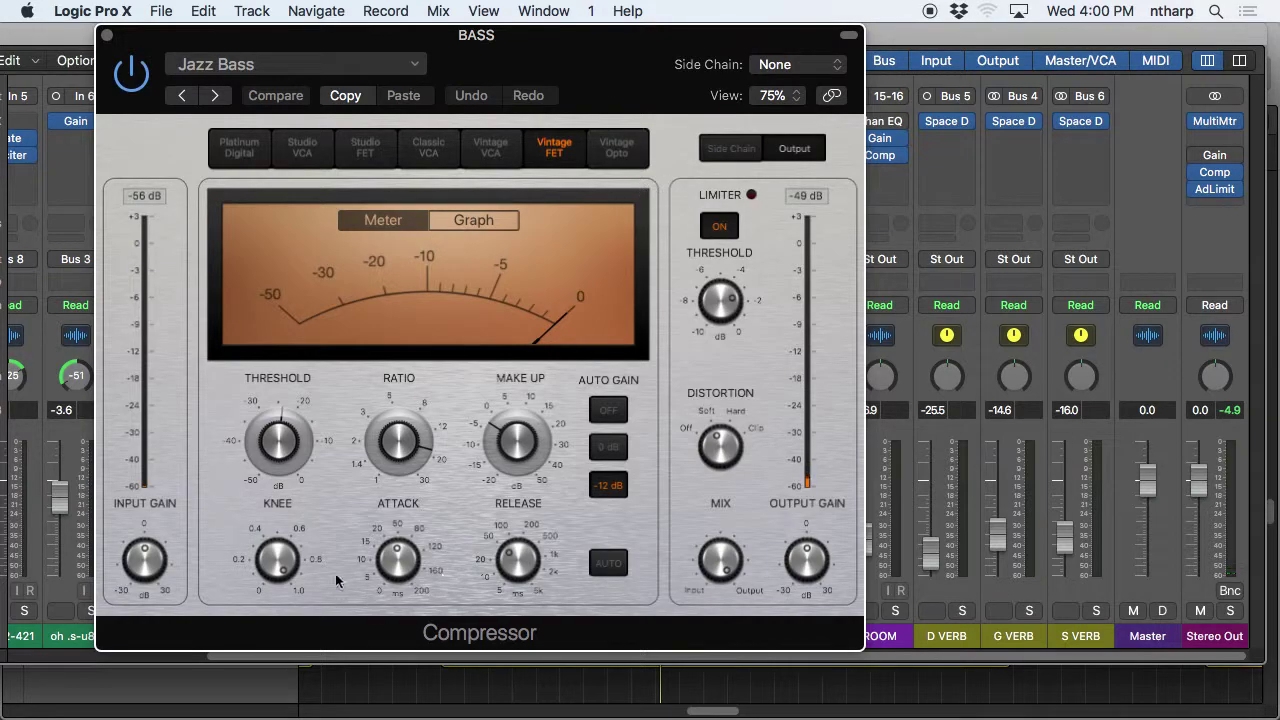
mouse_move(400, 530)
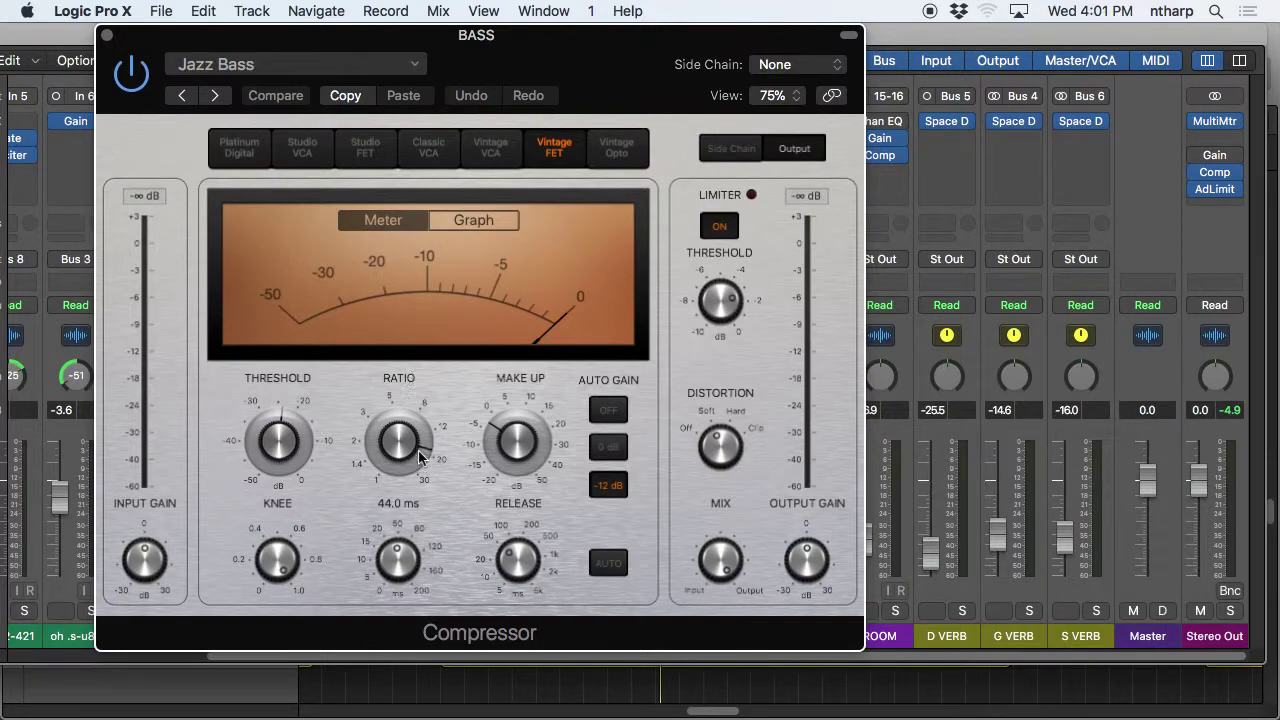
click(419, 484)
mouse_move(276, 565)
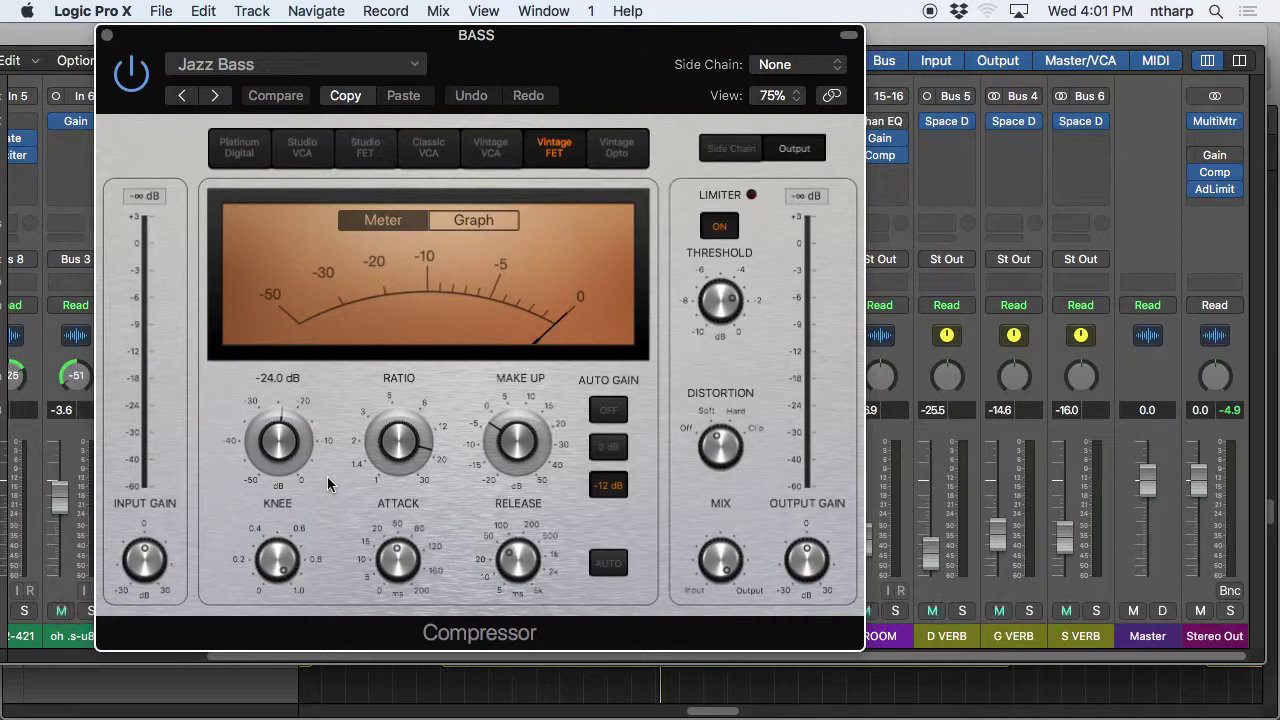
mouse_move(388, 568)
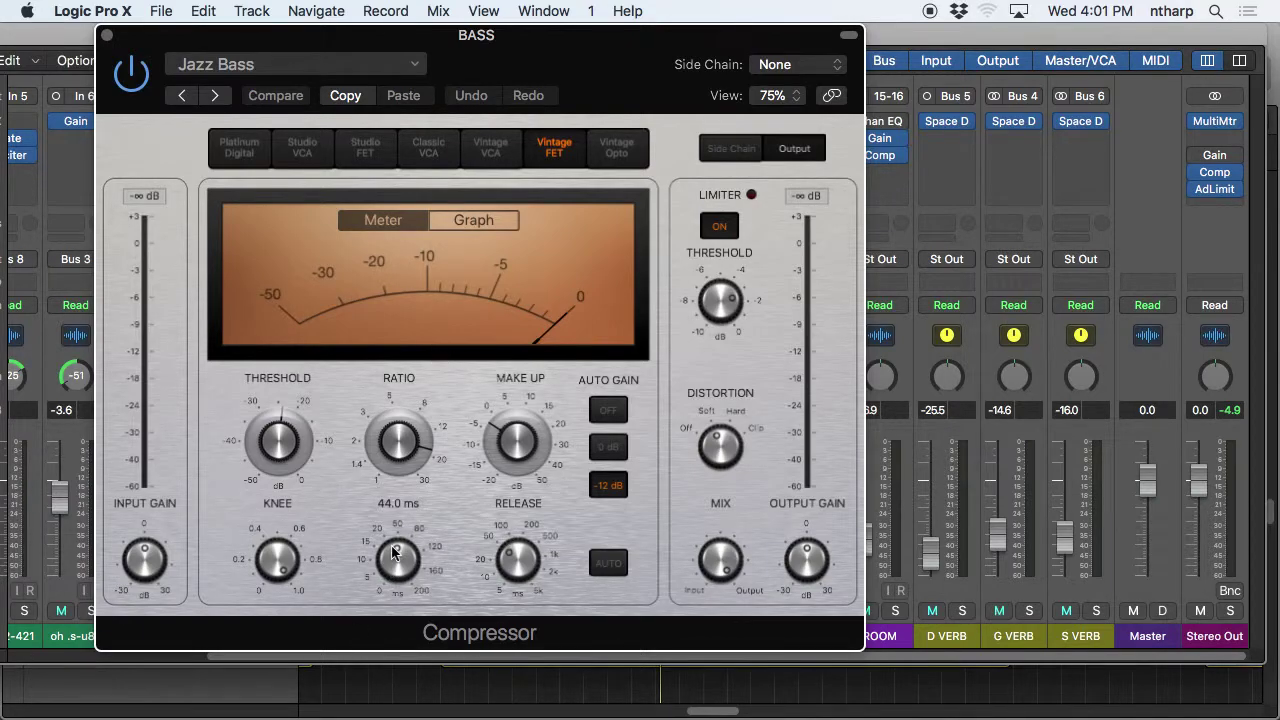
Lower the Compressor's threshold to nearly -50 dB, set the ratio to 8.7:1, and play the bass loop.
drag(278, 440, 308, 530)
mouse_move(392, 428)
drag(403, 437, 396, 497)
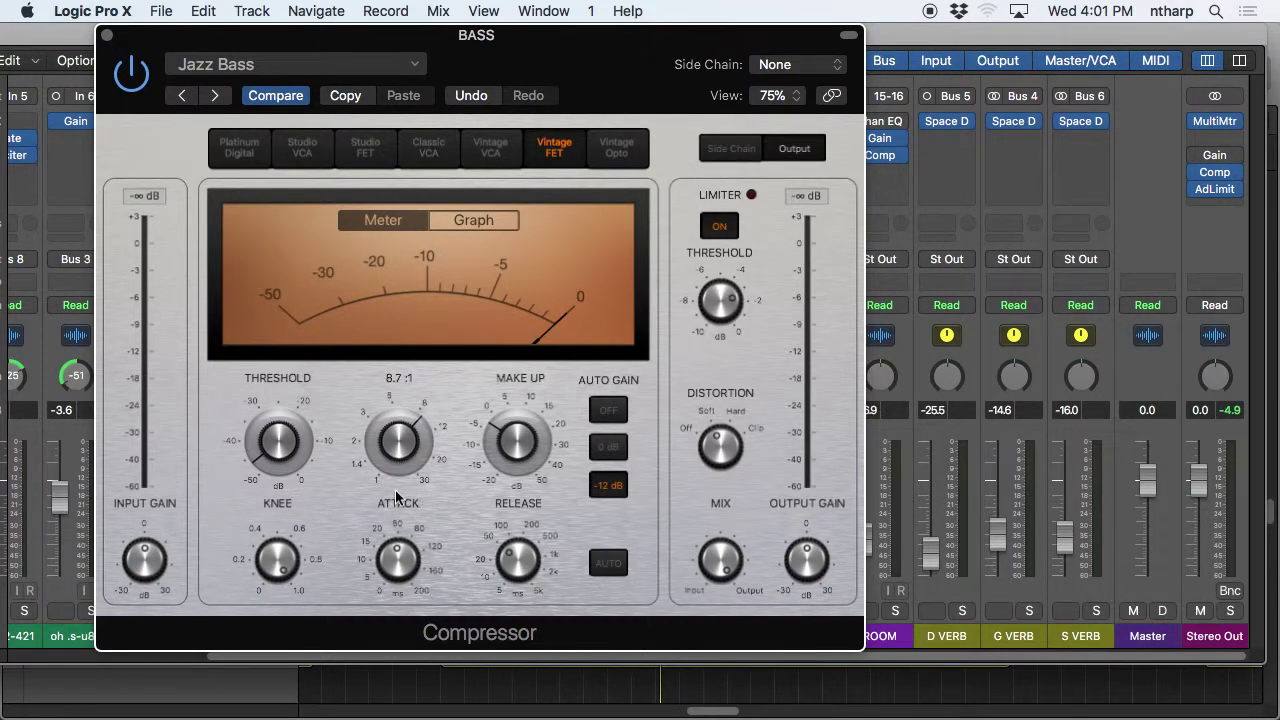
key(space)
mouse_move(553, 462)
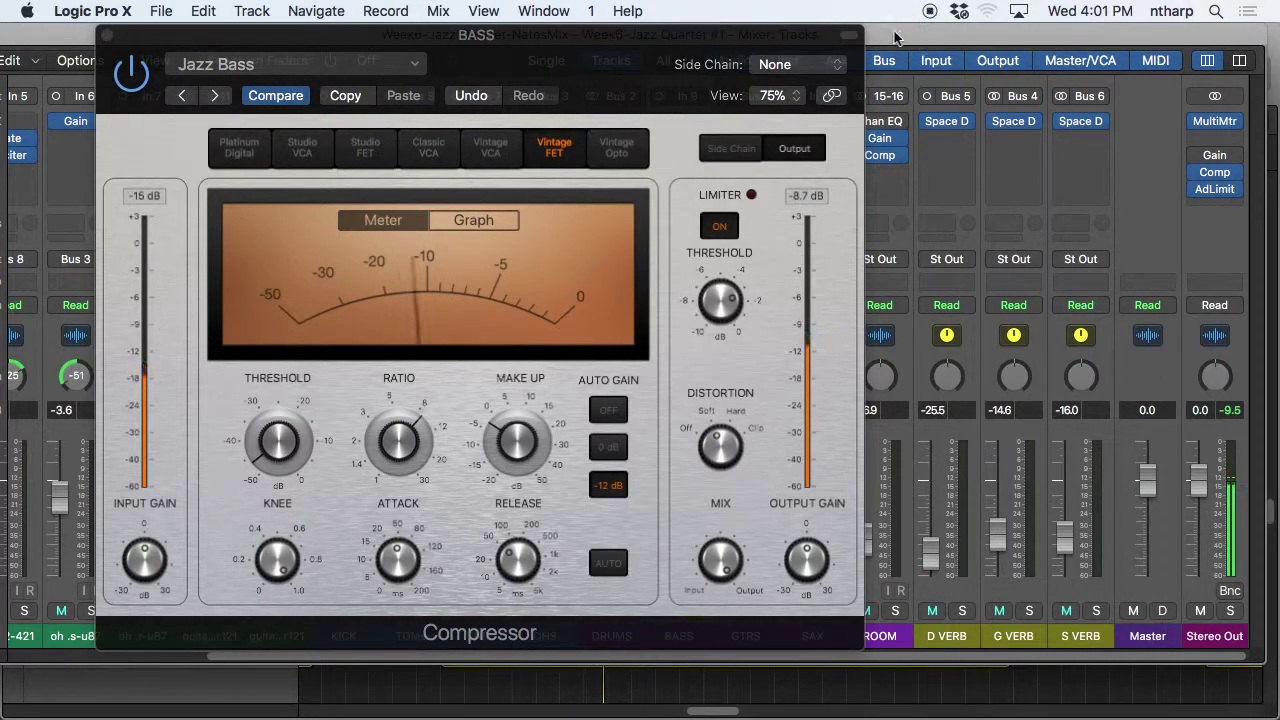
Show the Tracks window and shorten the cycle range to the first bass phrase, ending at about bar 297.
key(super+2)
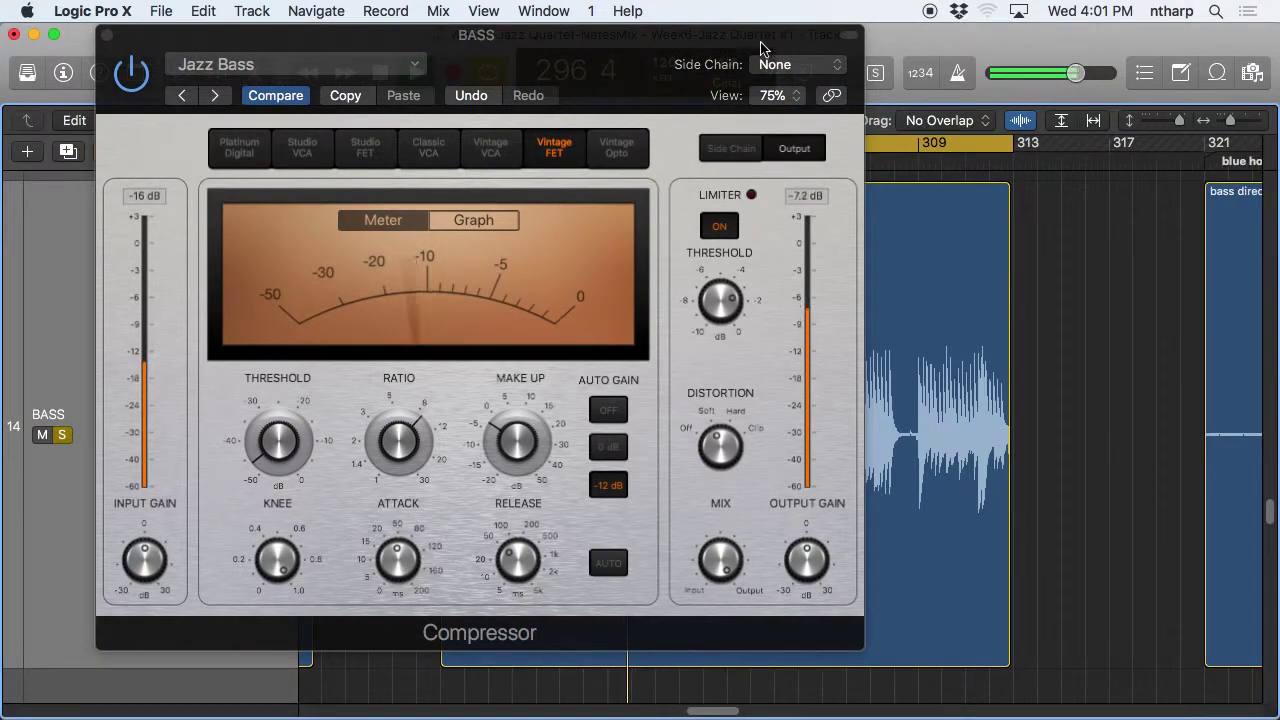
drag(763, 46, 1063, 408)
drag(1010, 148, 623, 200)
drag(731, 406, 661, 33)
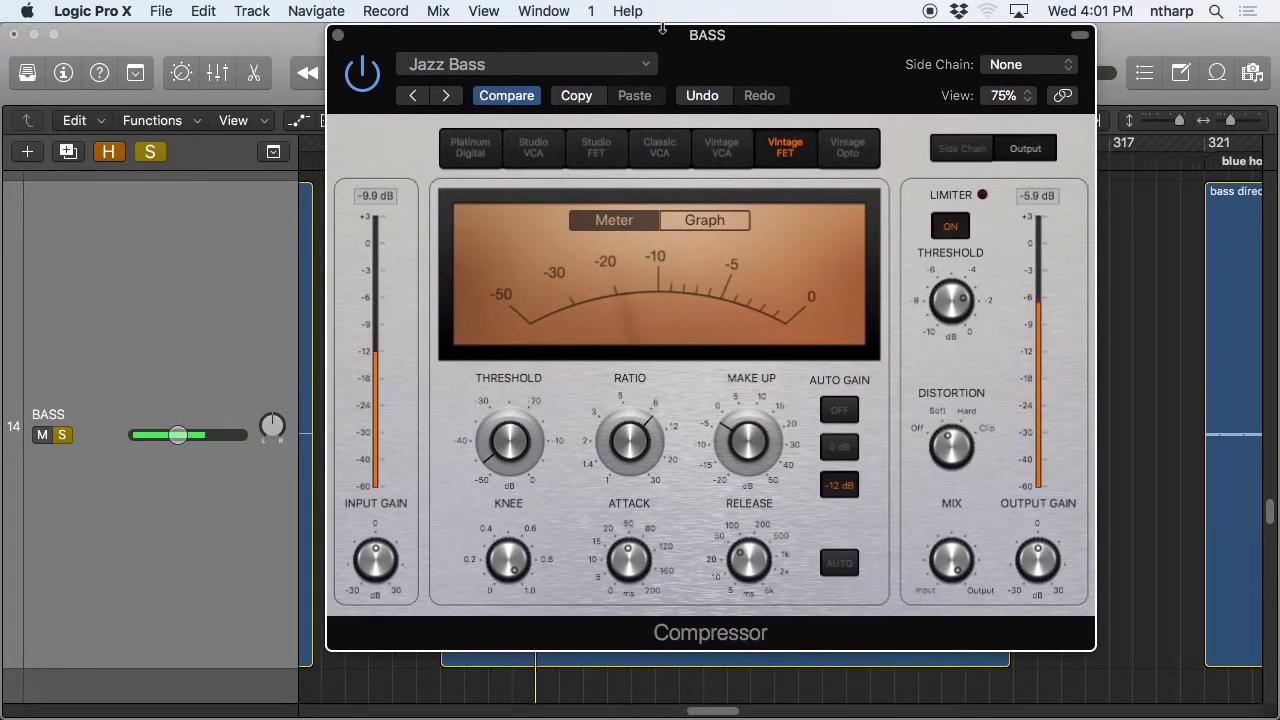
Raise the system volume and lower the BASS Compressor's attack to 0.0 ms while listening to the loop.
mouse_move(705, 551)
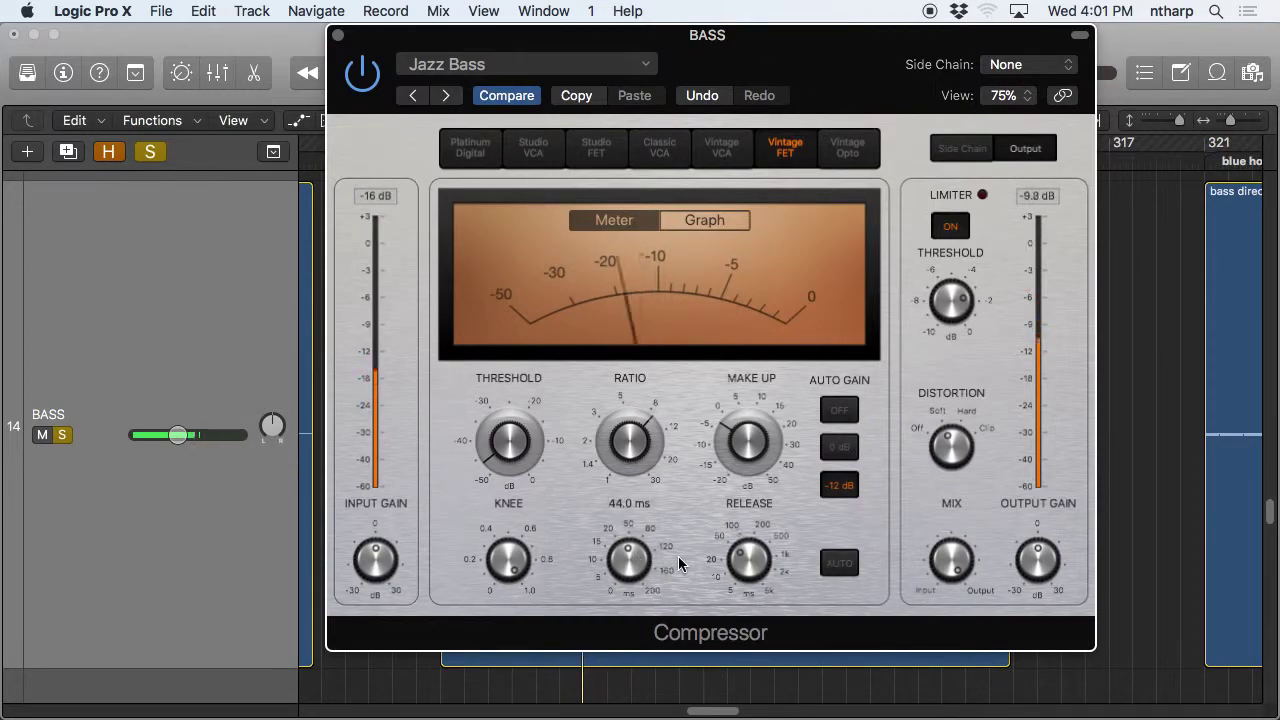
key(XF86AudioRaiseVolume)
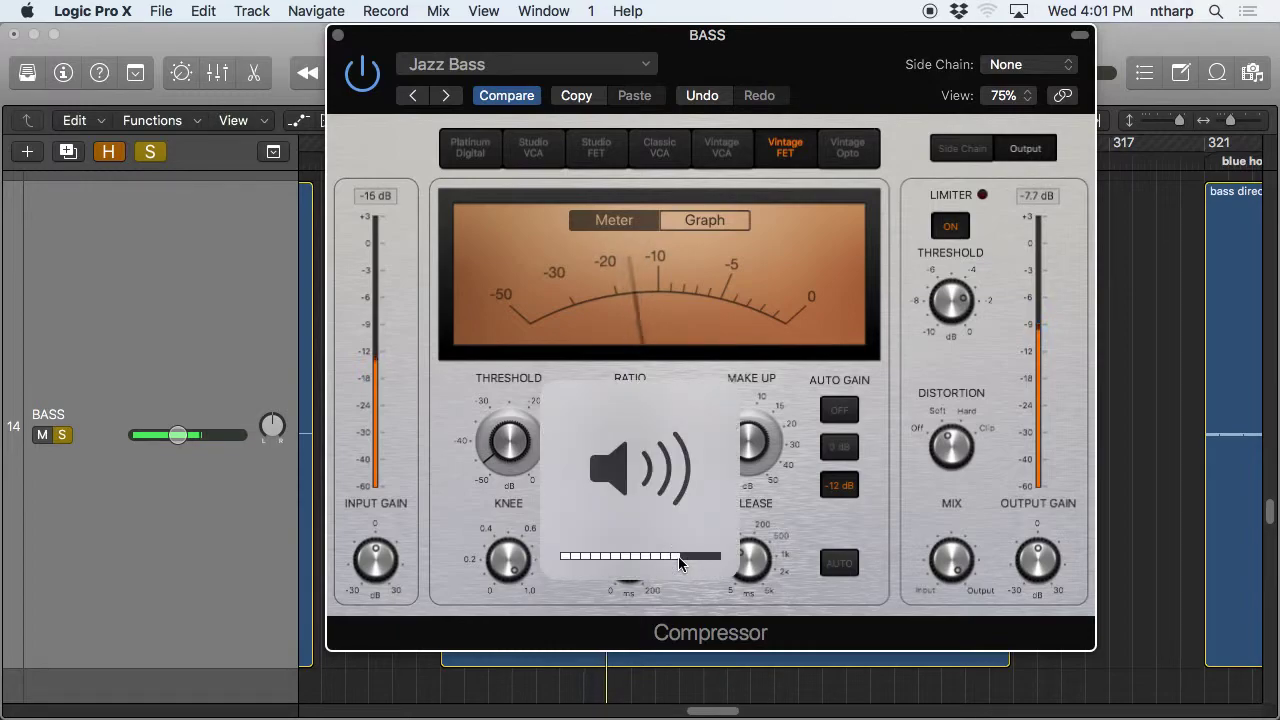
mouse_move(628, 562)
drag(628, 562, 668, 712)
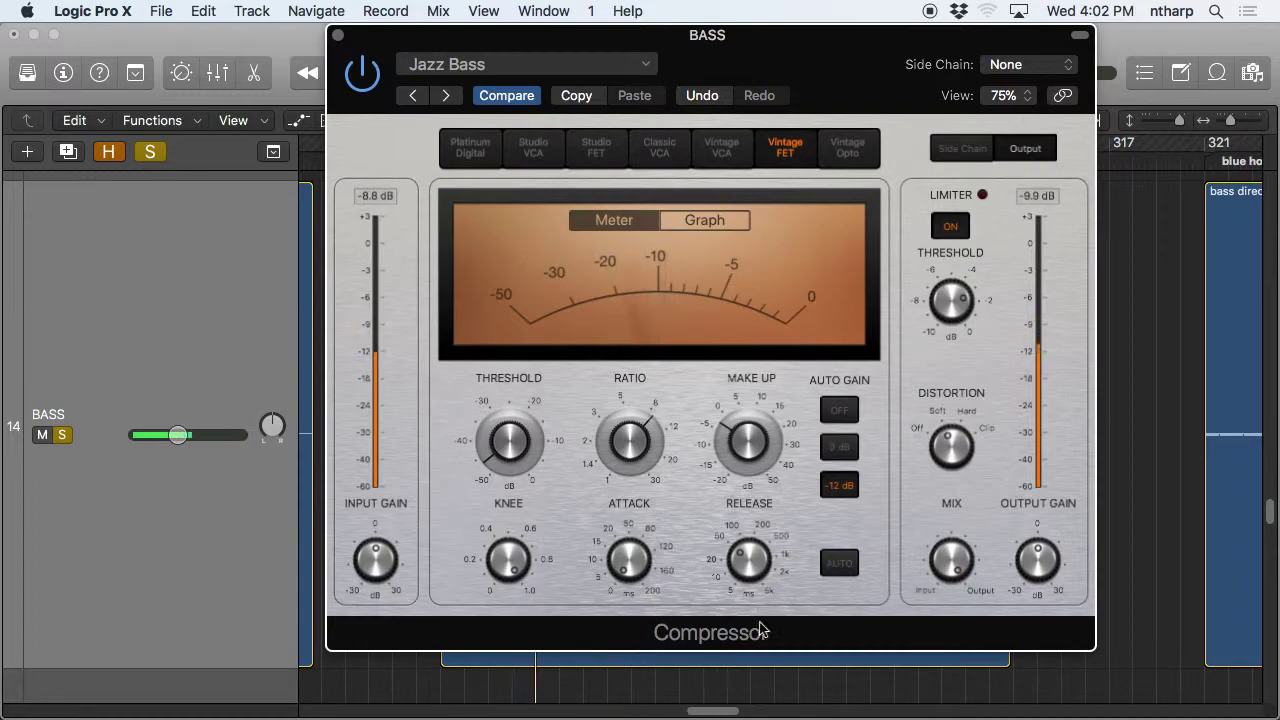
click(620, 527)
drag(620, 527, 615, 568)
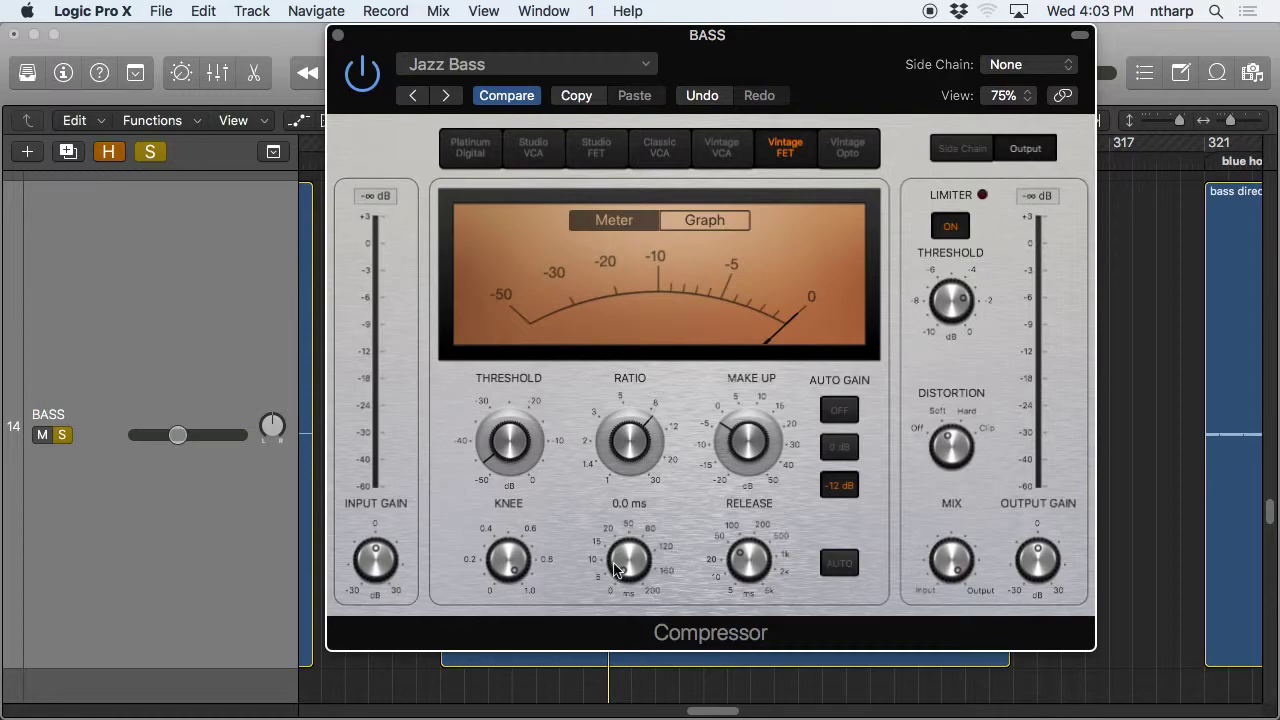
Play the bass loop with the Compressor's release at 10.0 ms, slow the attack, and raise the release to 81.0 ms.
drag(632, 560, 638, 560)
mouse_move(757, 571)
key(space)
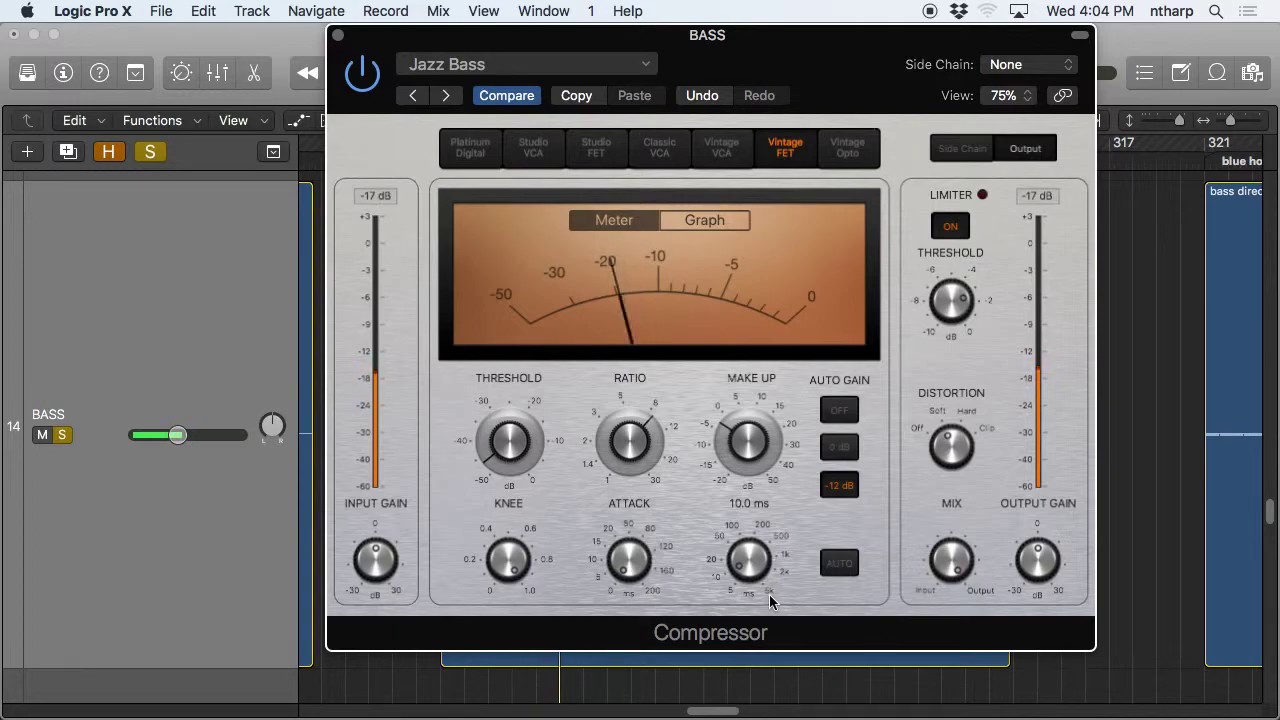
drag(631, 557, 637, 492)
drag(746, 564, 748, 533)
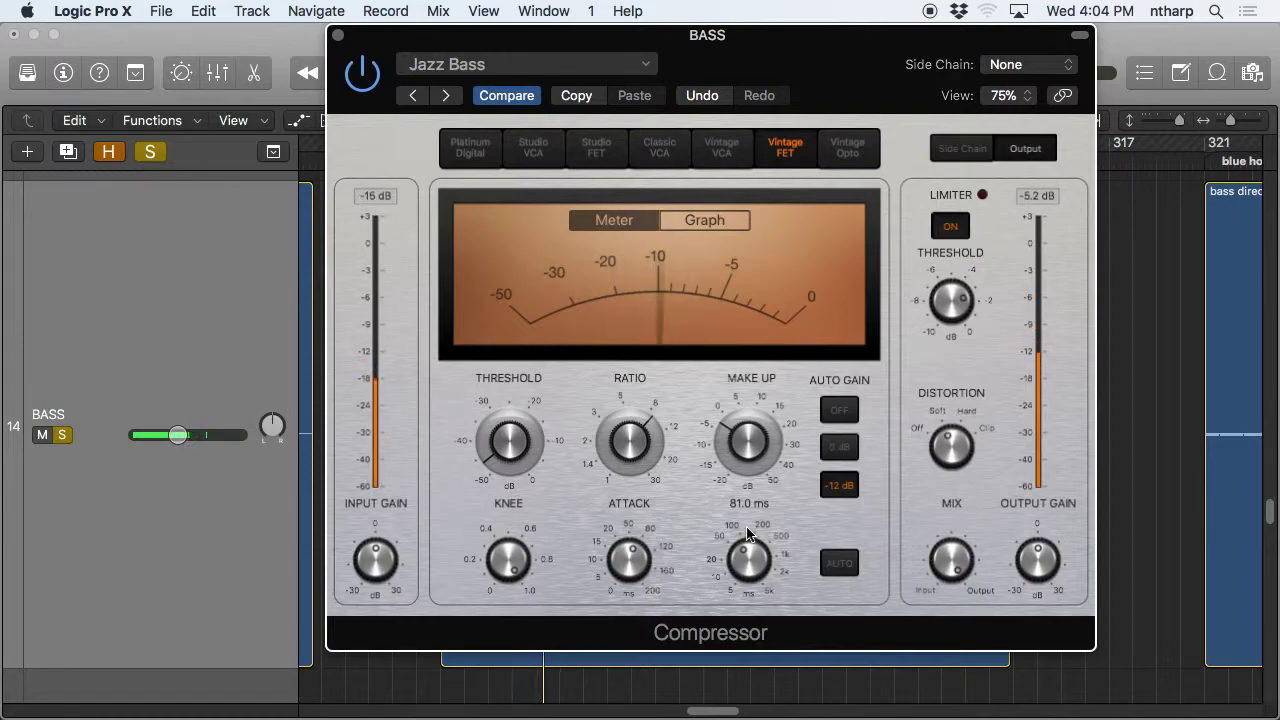
key(space)
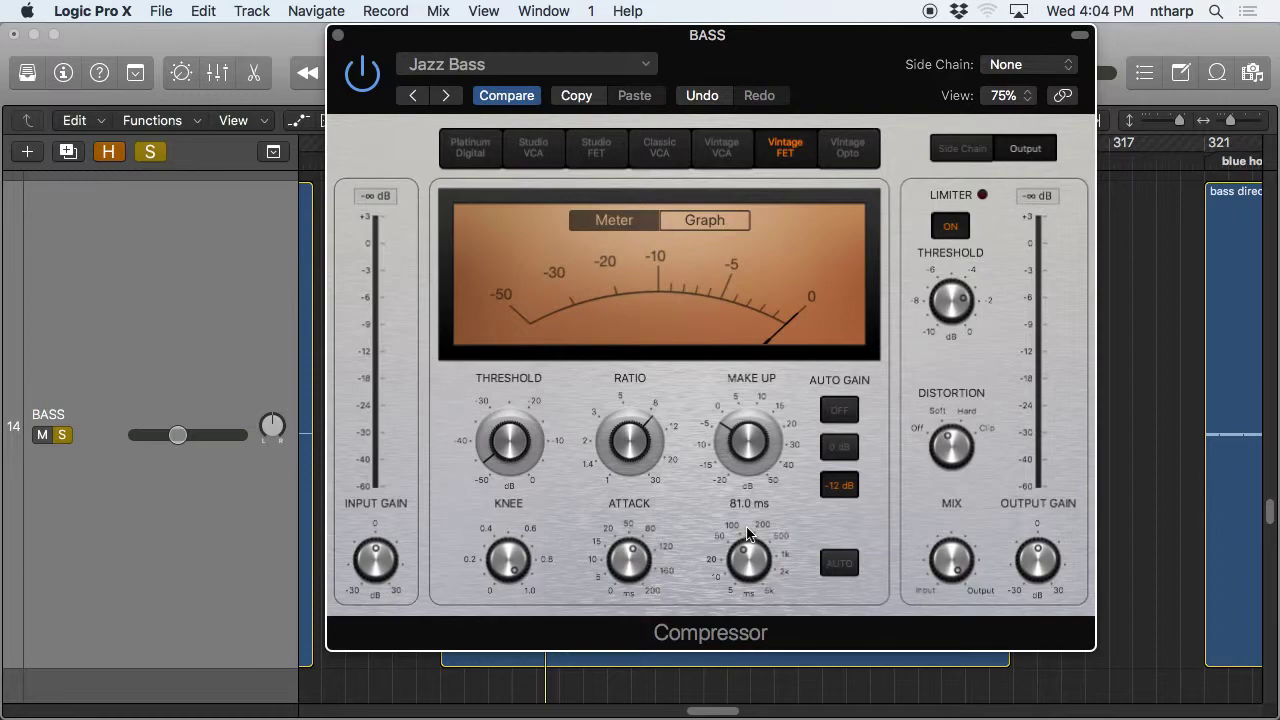
Lengthen the Compressor's release, and with the attack starting at 0.0 ms, play the bass loop while lengthening the attack.
mouse_move(749, 535)
mouse_down()
mouse_move(751, 520)
mouse_move(759, 535)
mouse_up()
mouse_move(780, 567)
drag(754, 560, 749, 492)
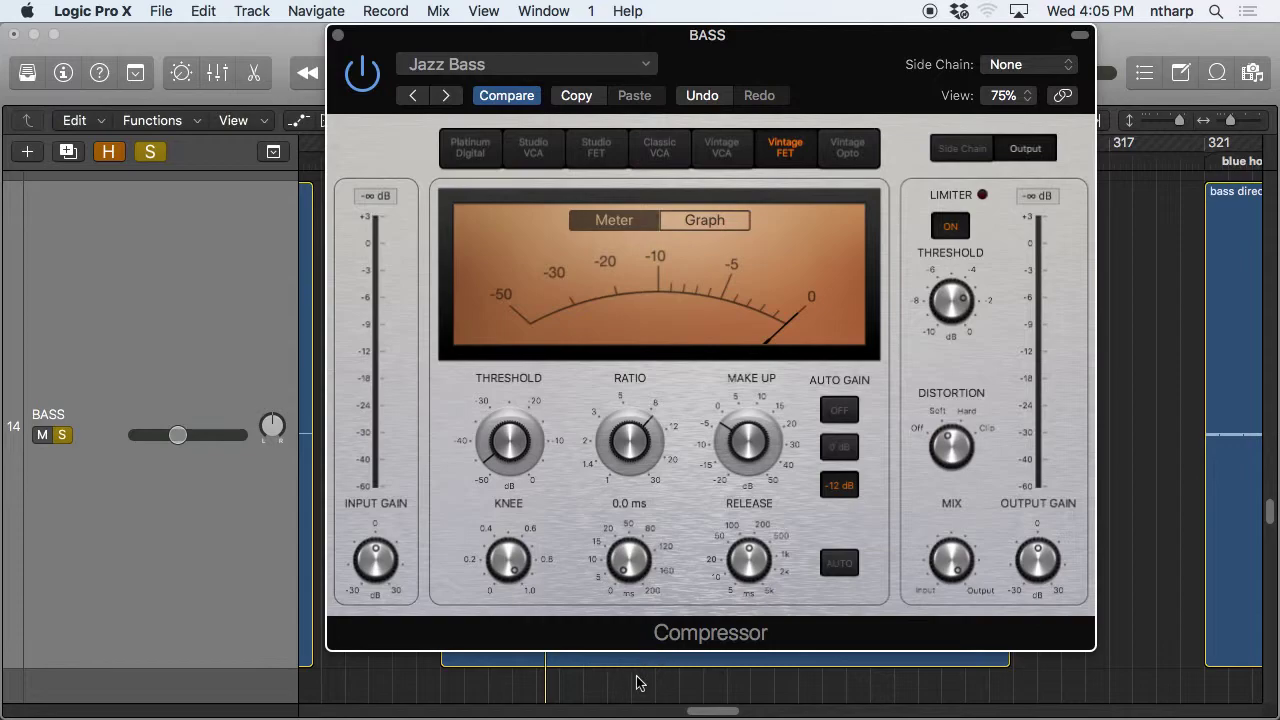
key(space)
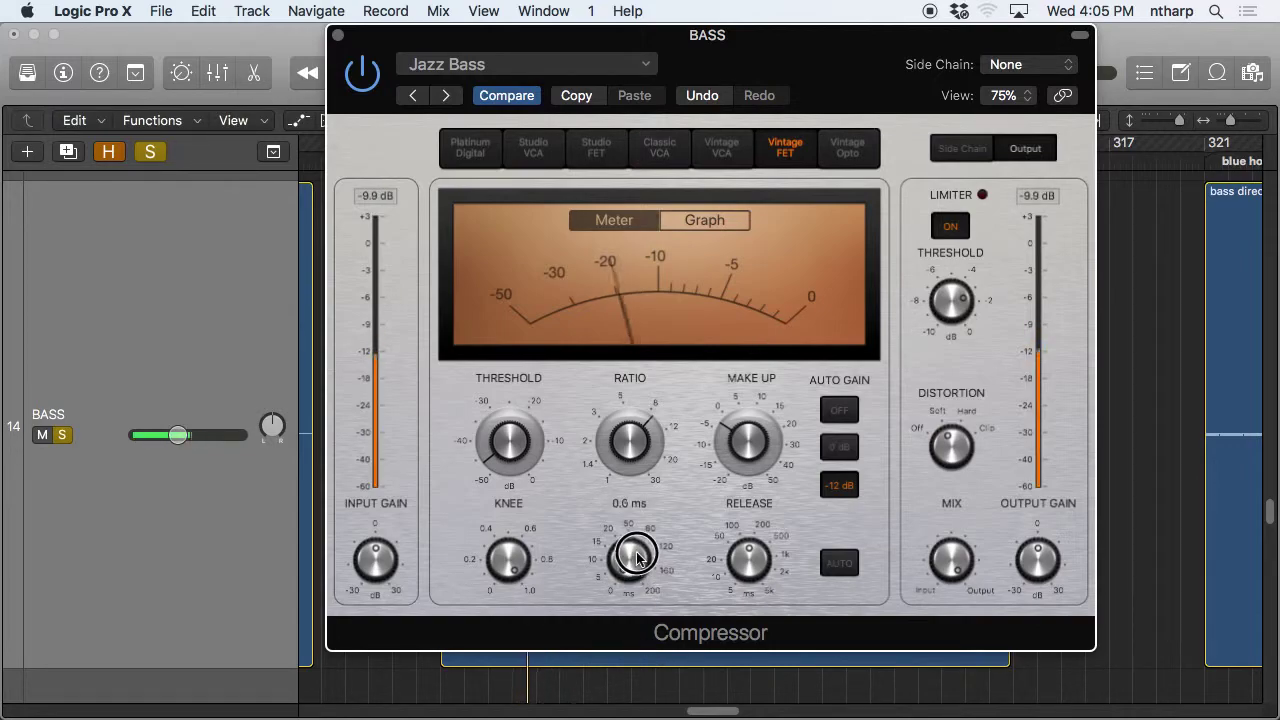
drag(633, 545, 639, 434)
mouse_move(639, 434)
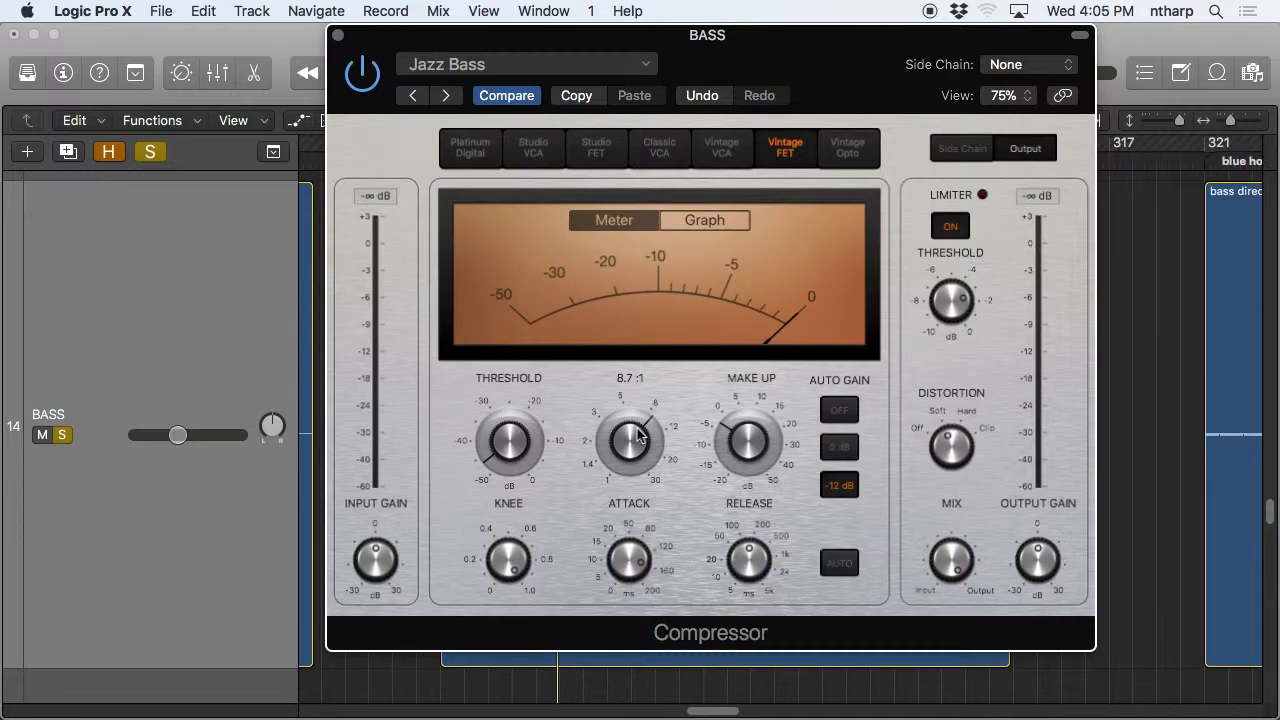
Shorten the Compressor's attack, lengthen it to 125.0 ms for comparison, and settle it at 47.0 ms.
drag(628, 558, 645, 633)
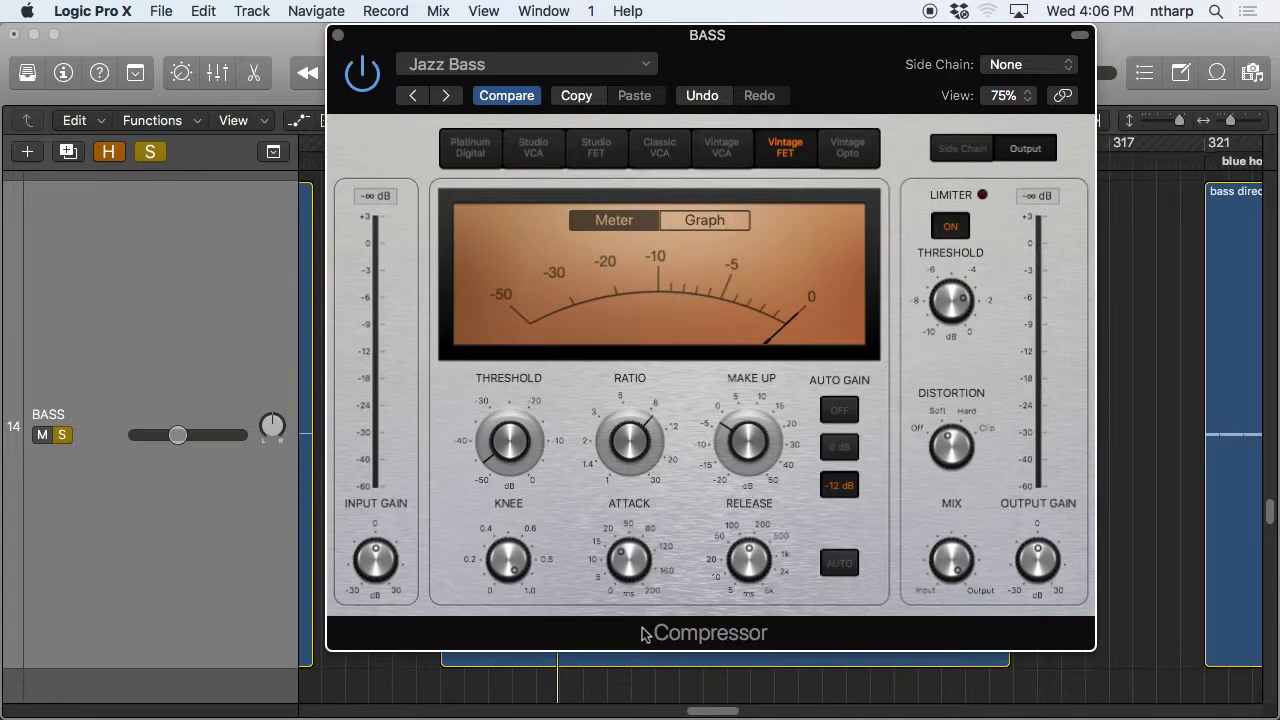
mouse_move(630, 574)
drag(630, 574, 628, 515)
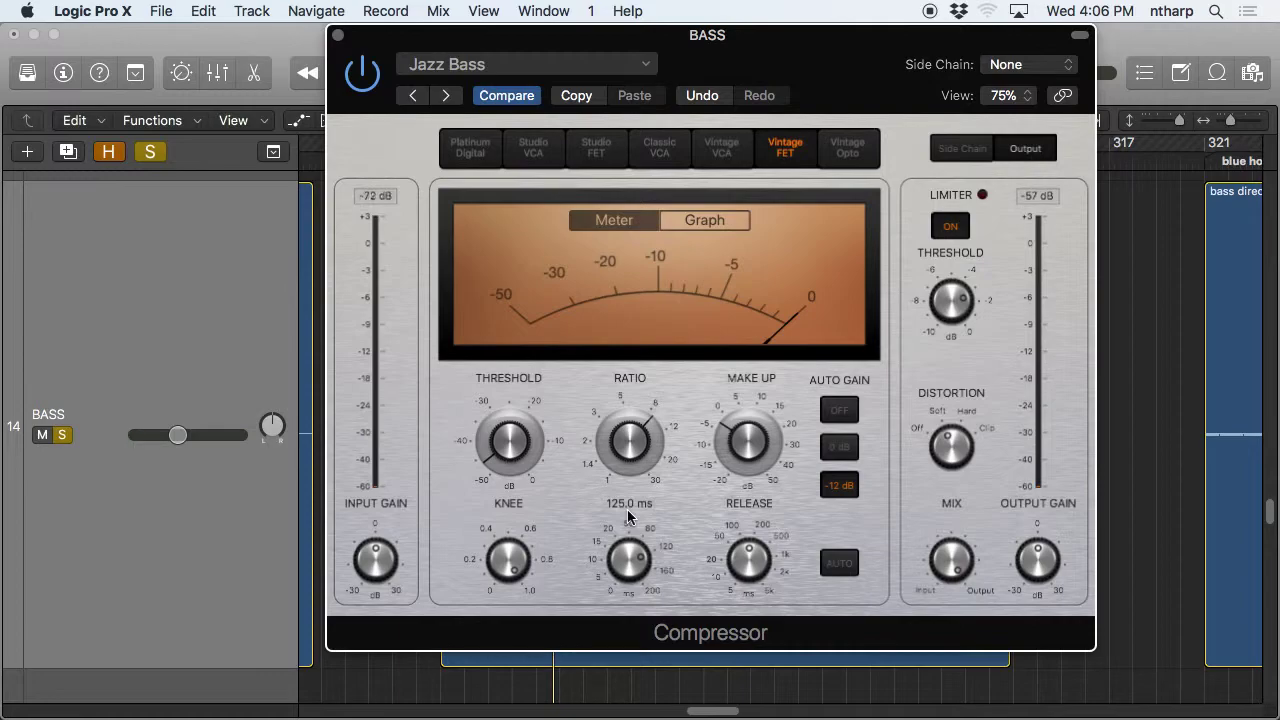
drag(624, 557, 645, 598)
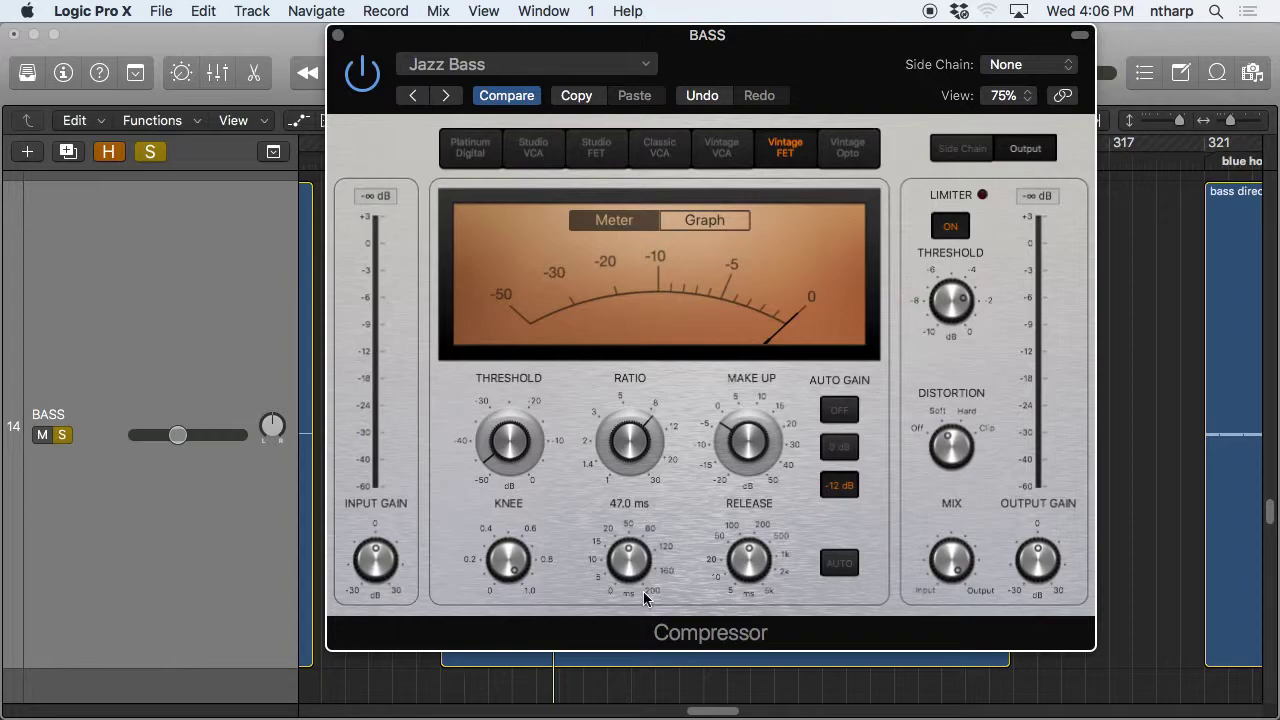
Restore the saved Jazz Bass Compressor settings through Compare, play the loop, and raise the threshold to -22.0 dB.
click(512, 97)
mouse_move(625, 558)
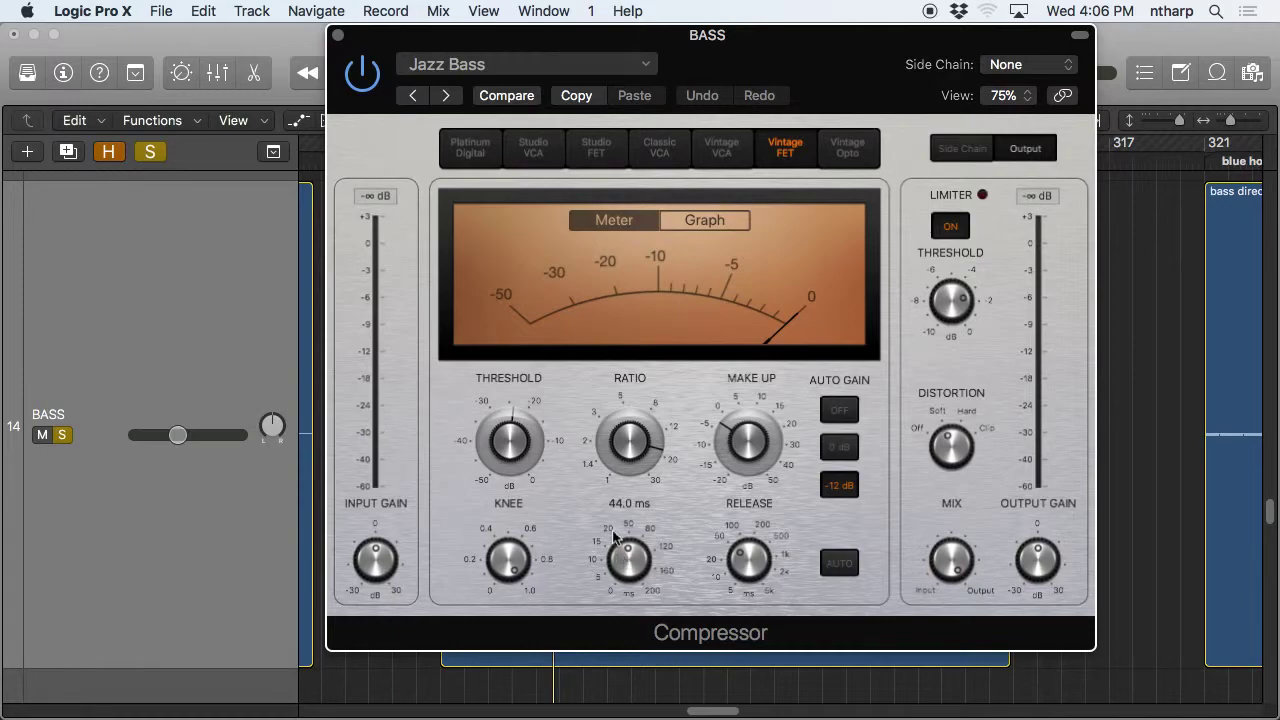
mouse_move(633, 447)
mouse_move(522, 447)
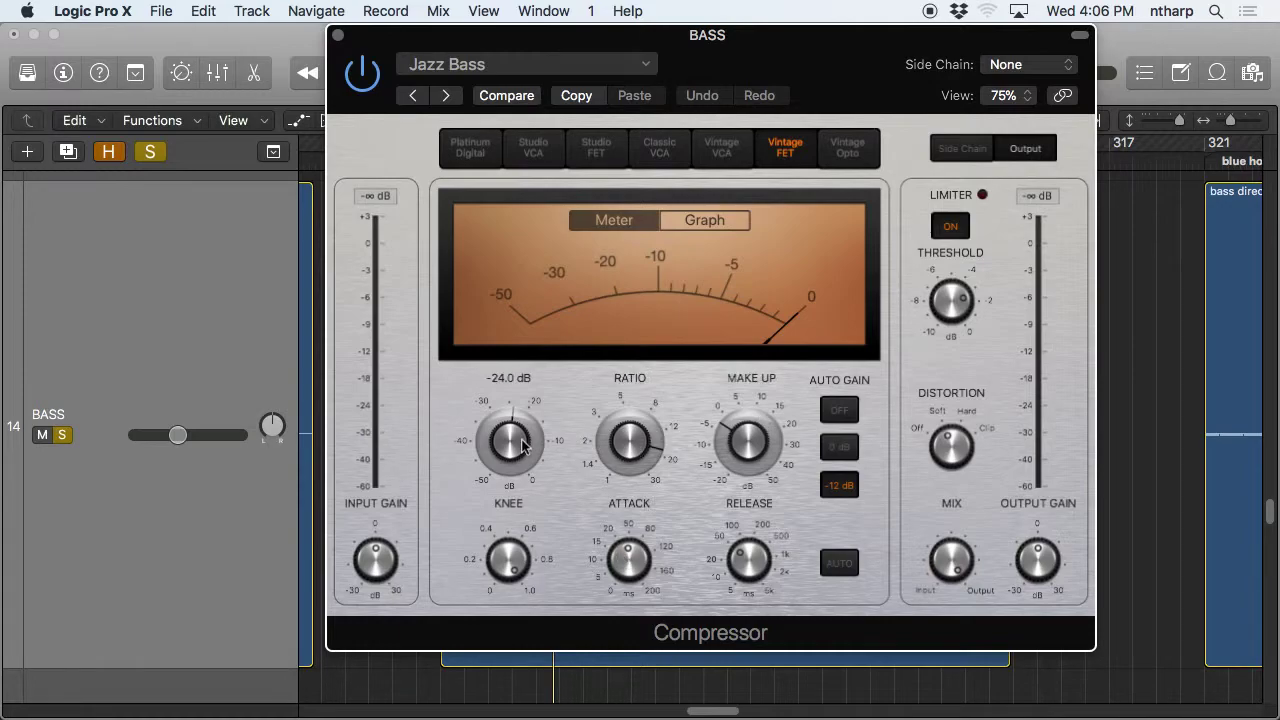
key(space)
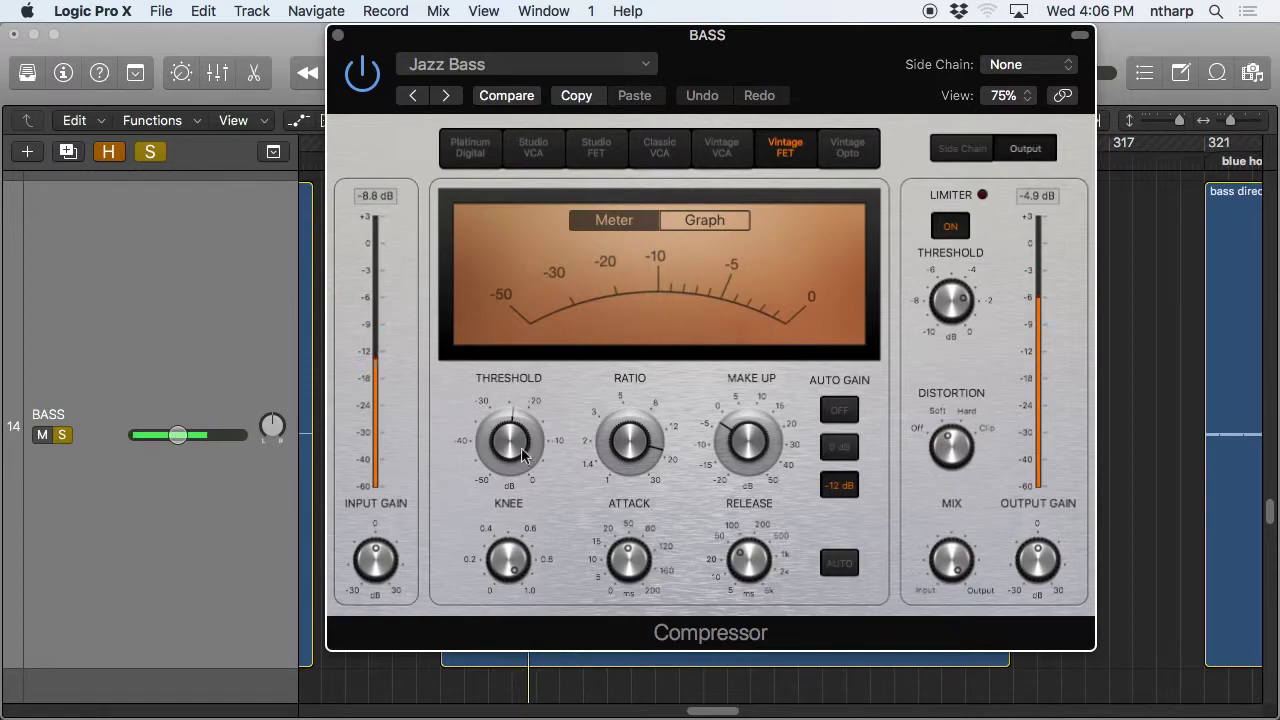
mouse_move(507, 447)
mouse_down()
mouse_move(508, 409)
mouse_move(522, 452)
mouse_up()
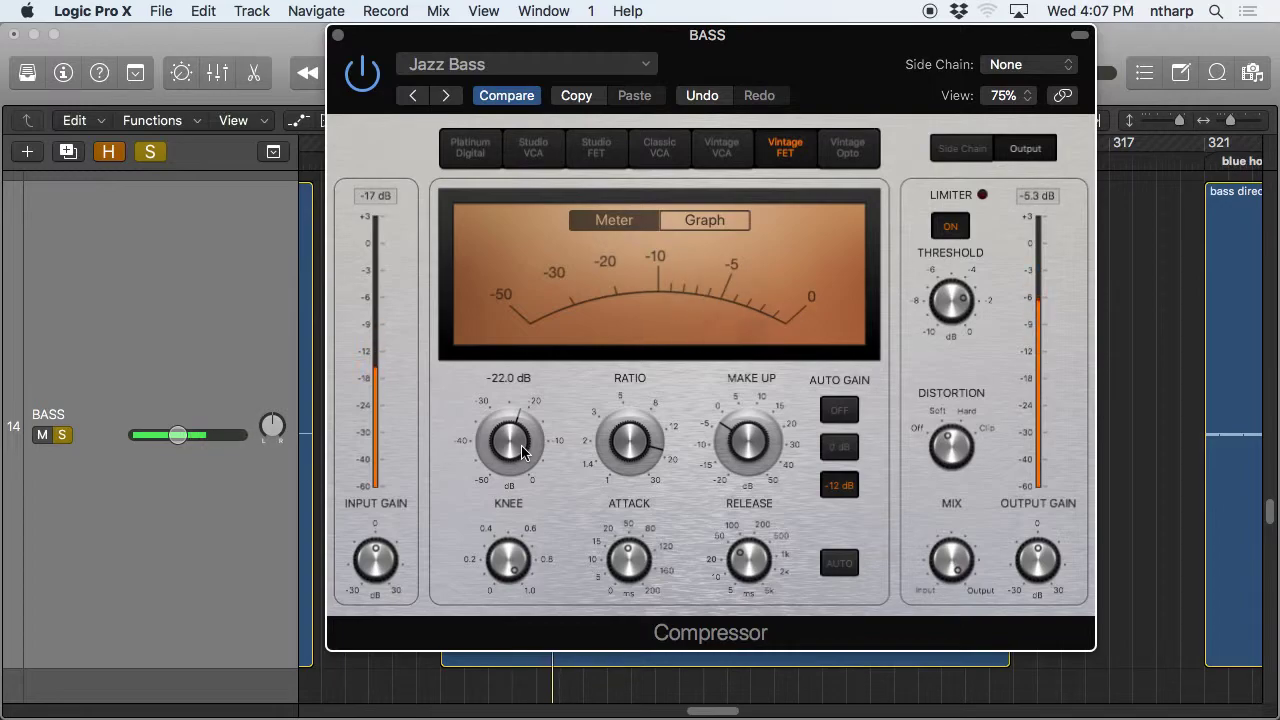
Play the bass loop while sweeping the Compressor's release long and down to 9.5 ms, and adjust the ratio to between 12:1 and 20:1.
mouse_move(741, 380)
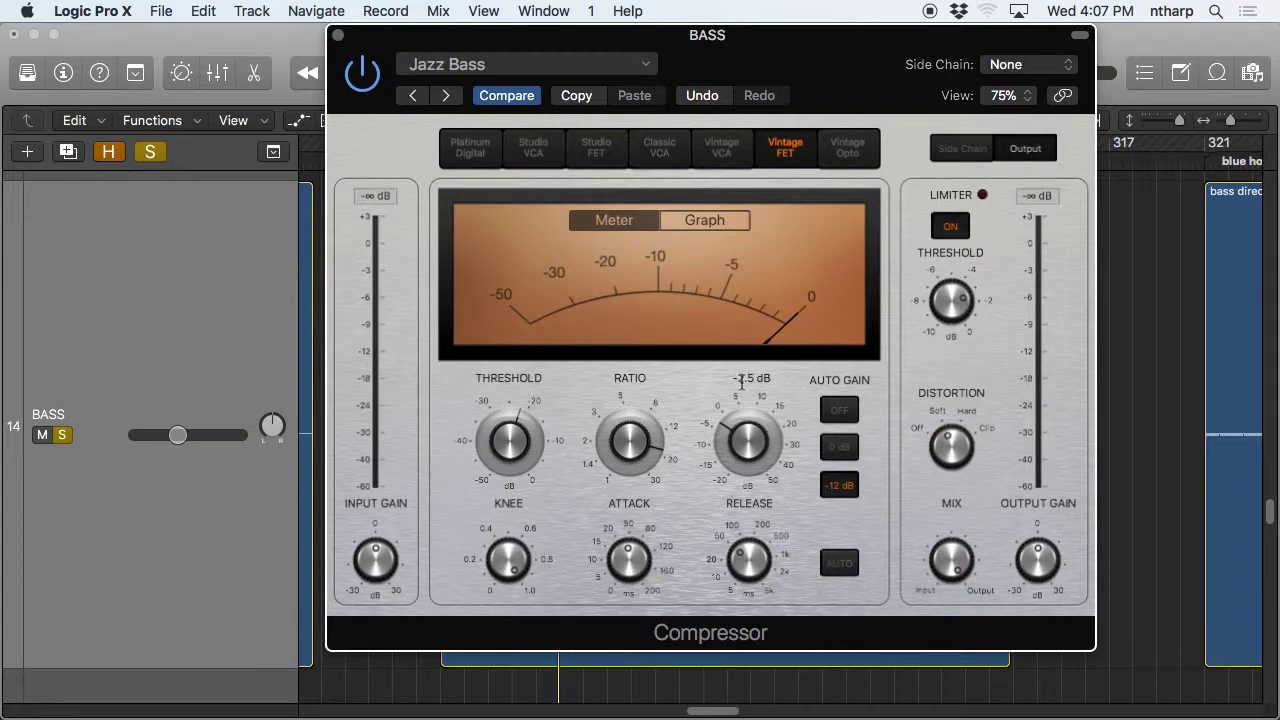
key(space)
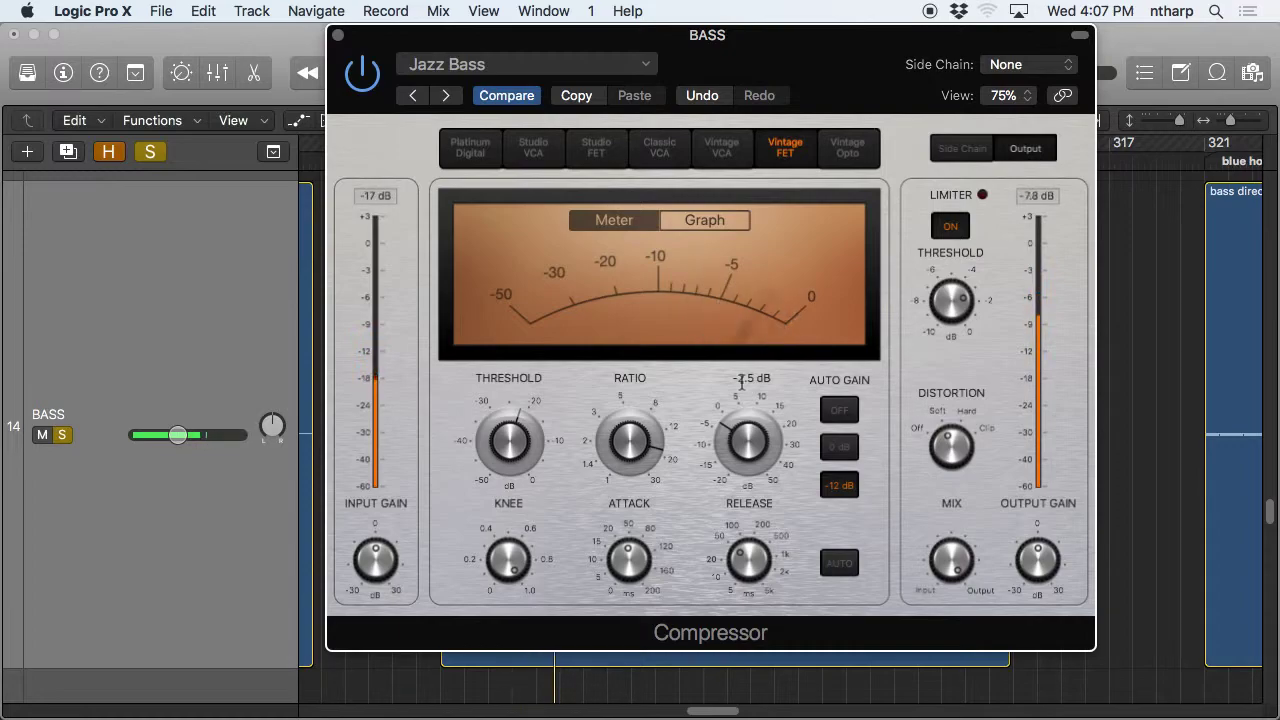
mouse_move(741, 563)
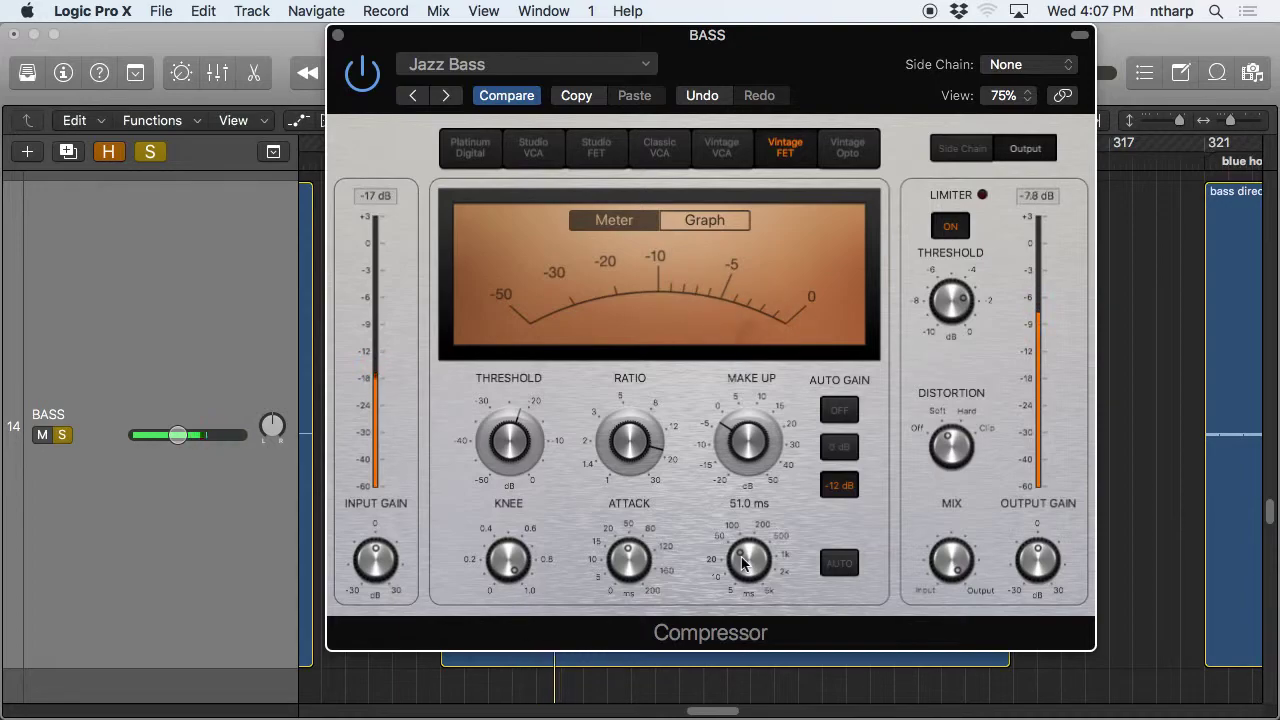
mouse_move(624, 442)
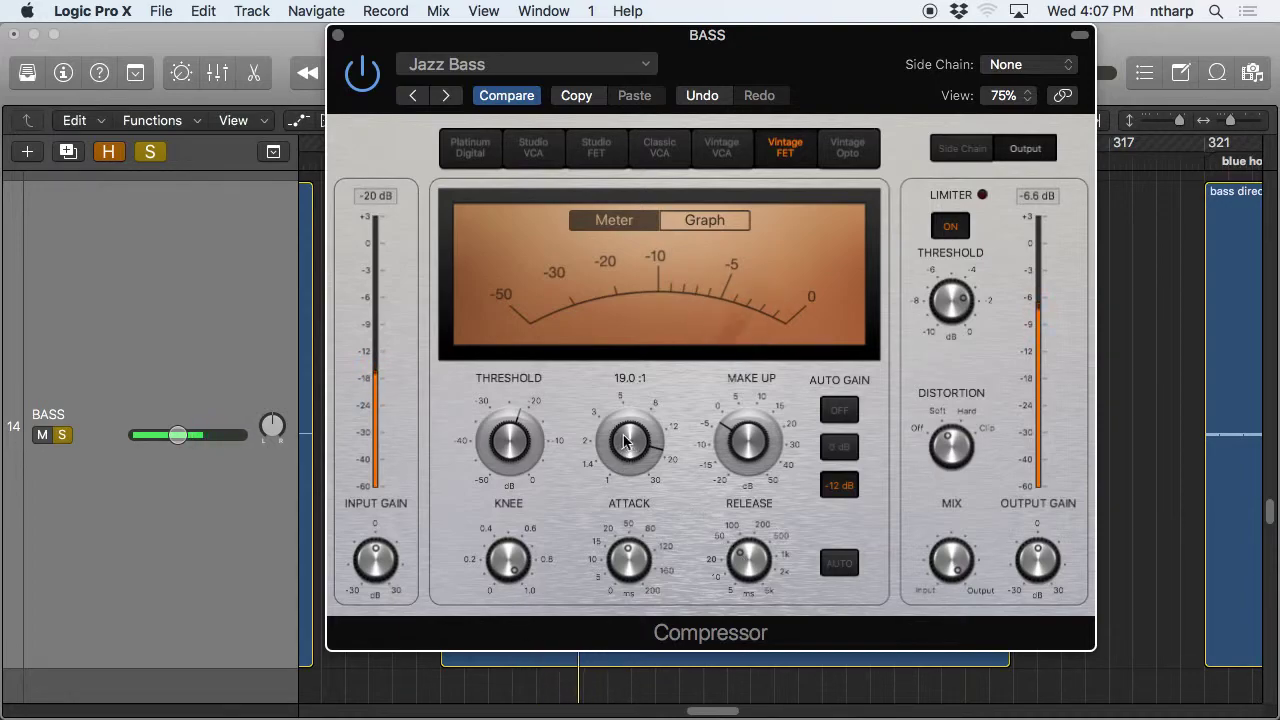
mouse_move(737, 502)
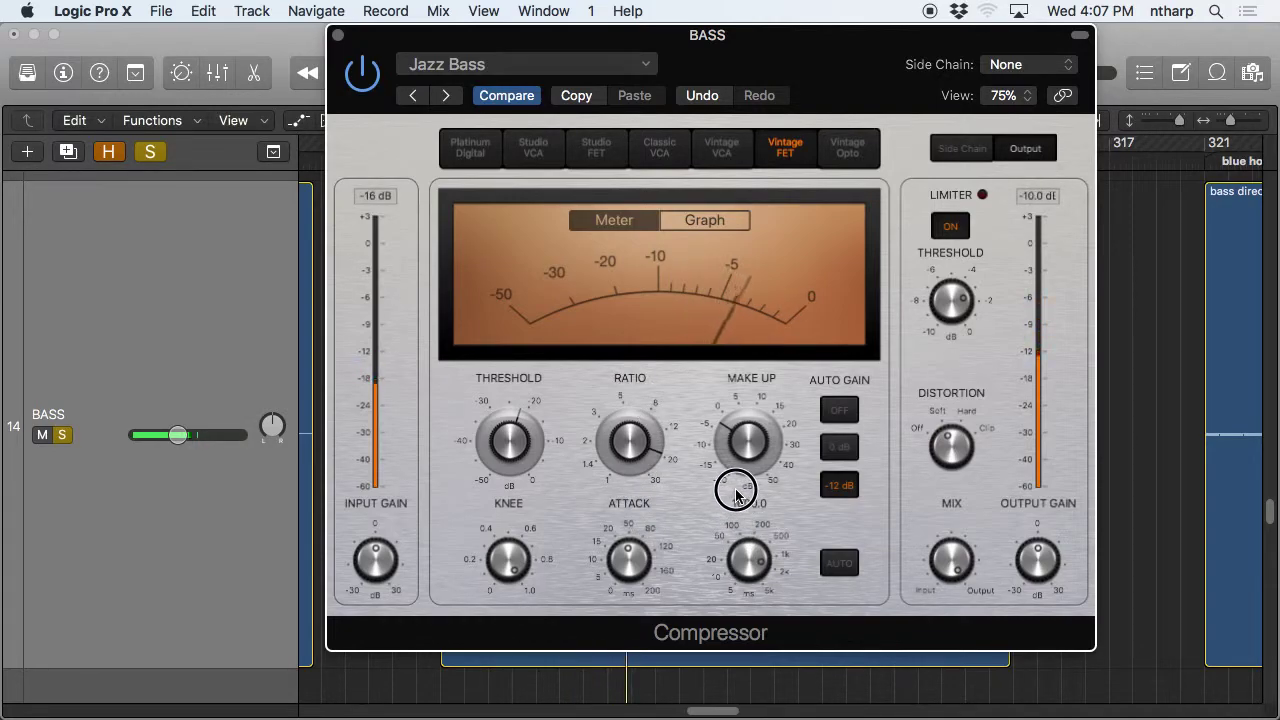
drag(736, 506, 738, 562)
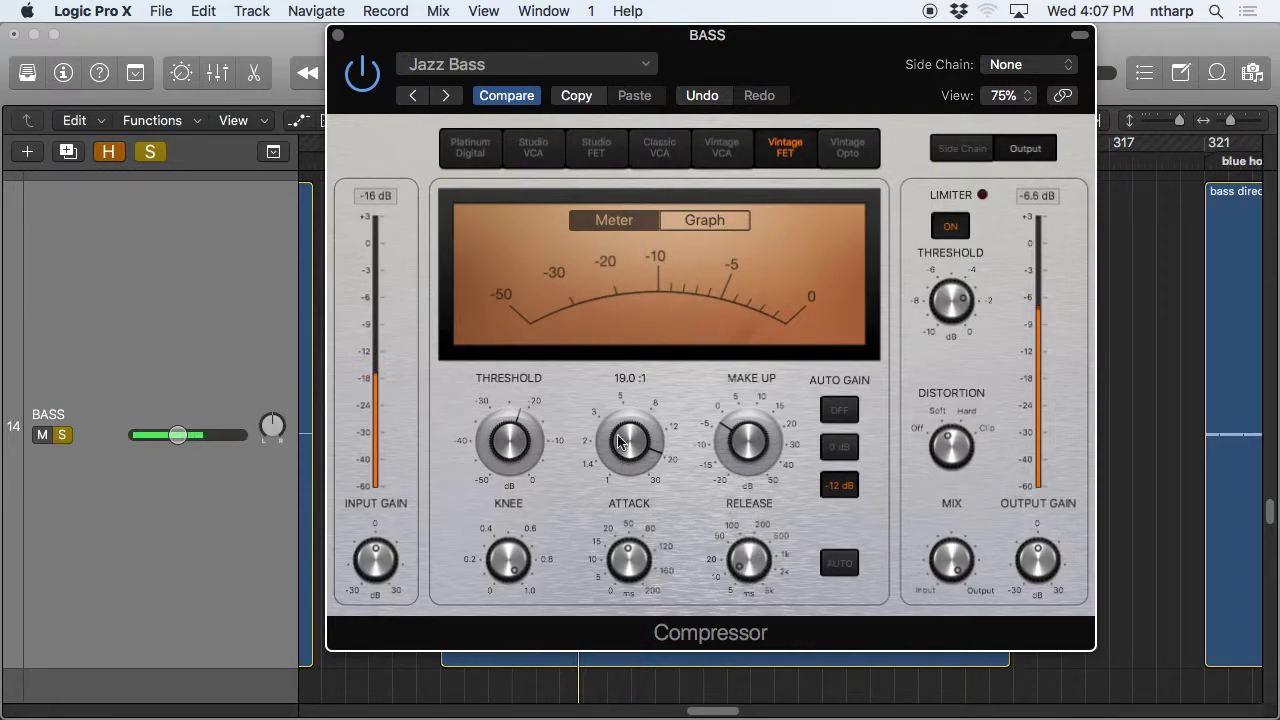
drag(620, 443, 651, 553)
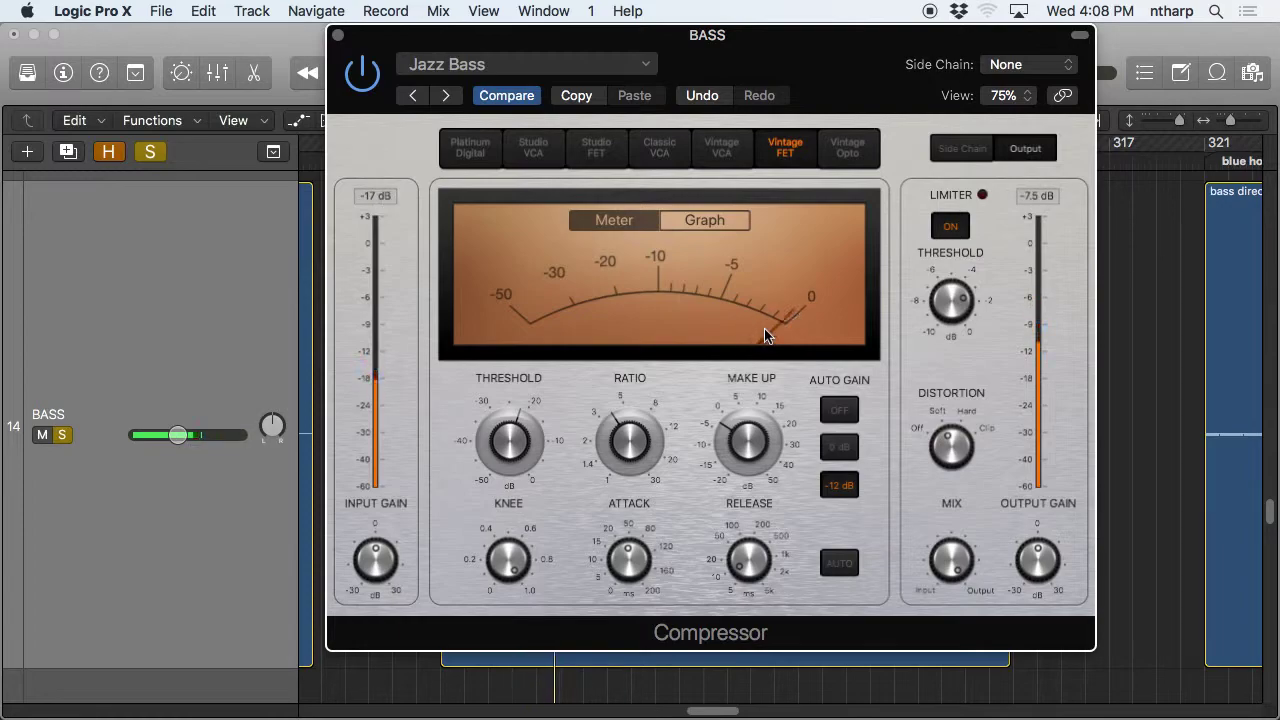
mouse_move(622, 385)
mouse_down()
mouse_move(625, 363)
mouse_move(623, 437)
mouse_move(624, 408)
mouse_up()
Compare a 13.0 ms release with a 1500 ms release on the Compressor while the bass loop plays.
click(742, 552)
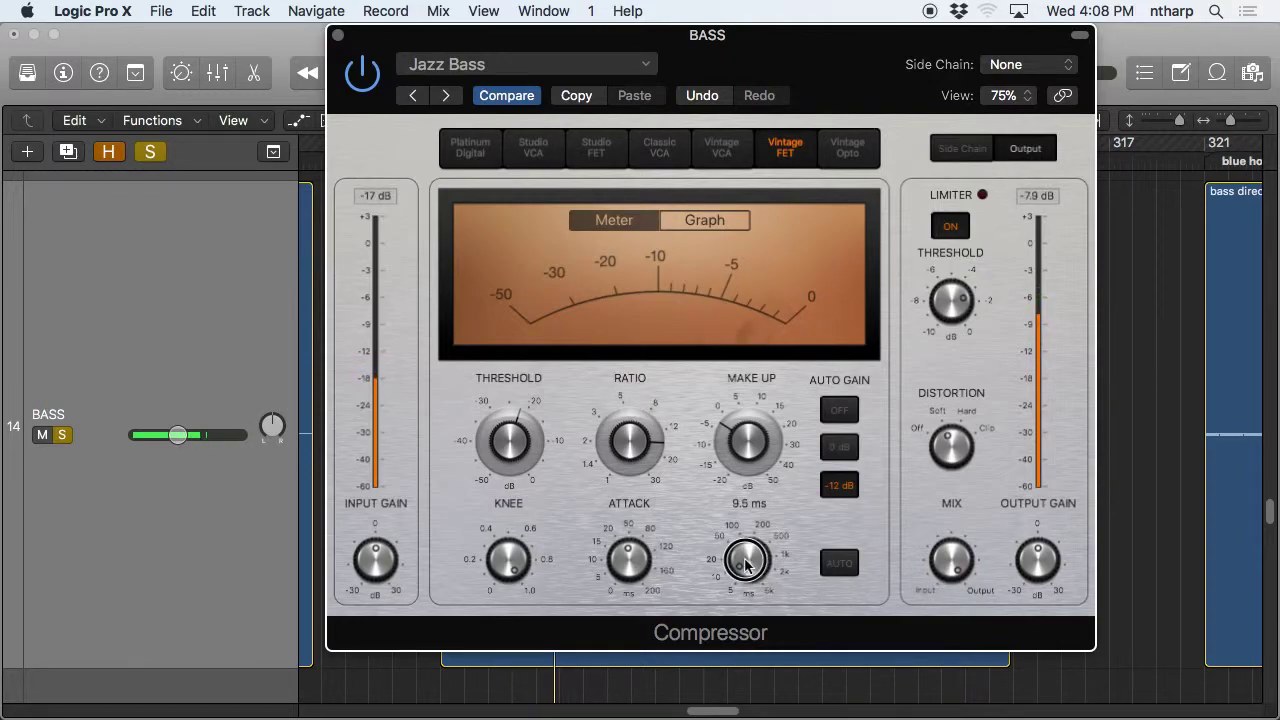
mouse_move(742, 552)
mouse_down()
mouse_move(739, 507)
mouse_move(757, 594)
mouse_move(757, 572)
mouse_up()
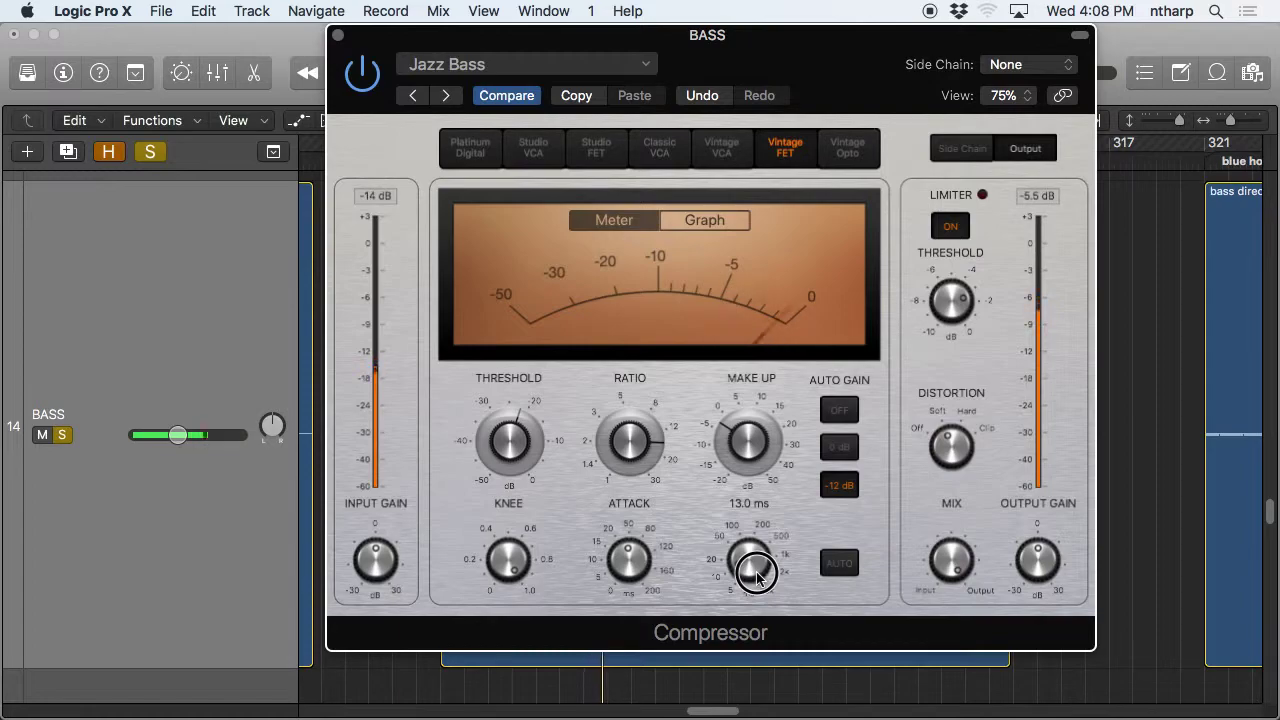
drag(757, 575, 745, 473)
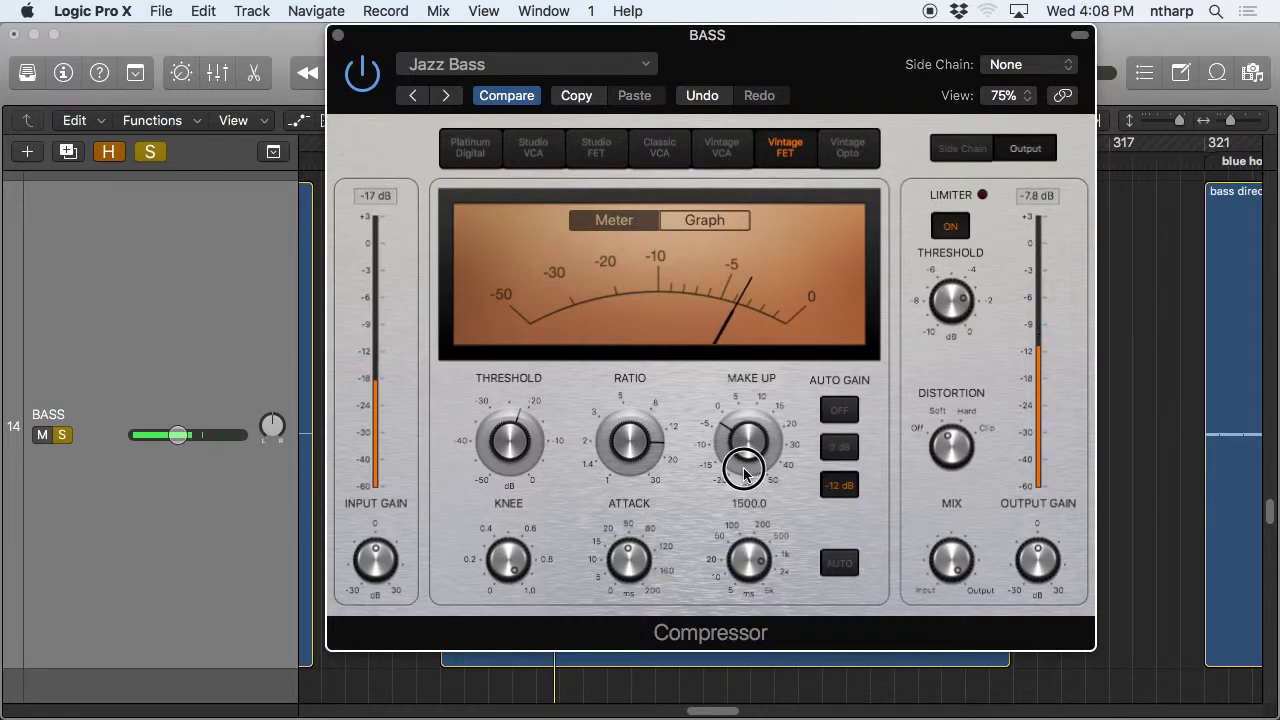
drag(745, 473, 766, 562)
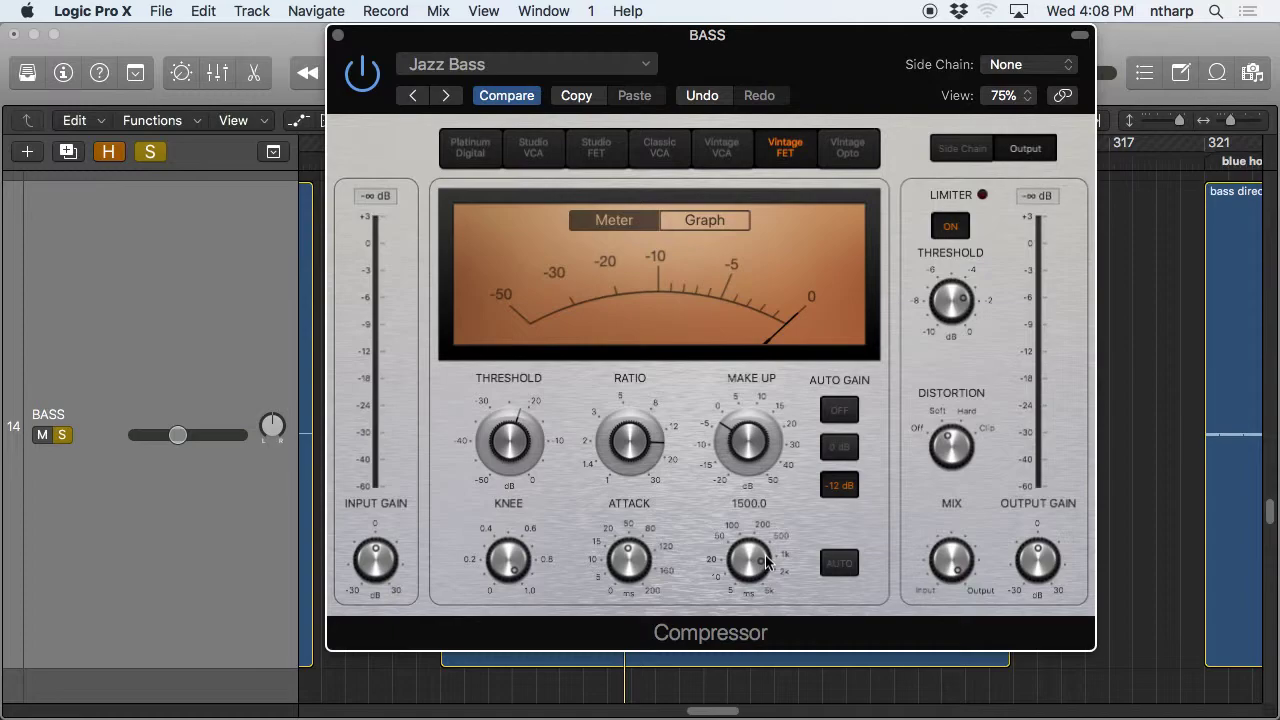
Set the Compressor's release to 180.0 ms and restart the bass loop.
drag(766, 562, 783, 630)
drag(778, 545, 743, 542)
key(space)
drag(742, 543, 765, 563)
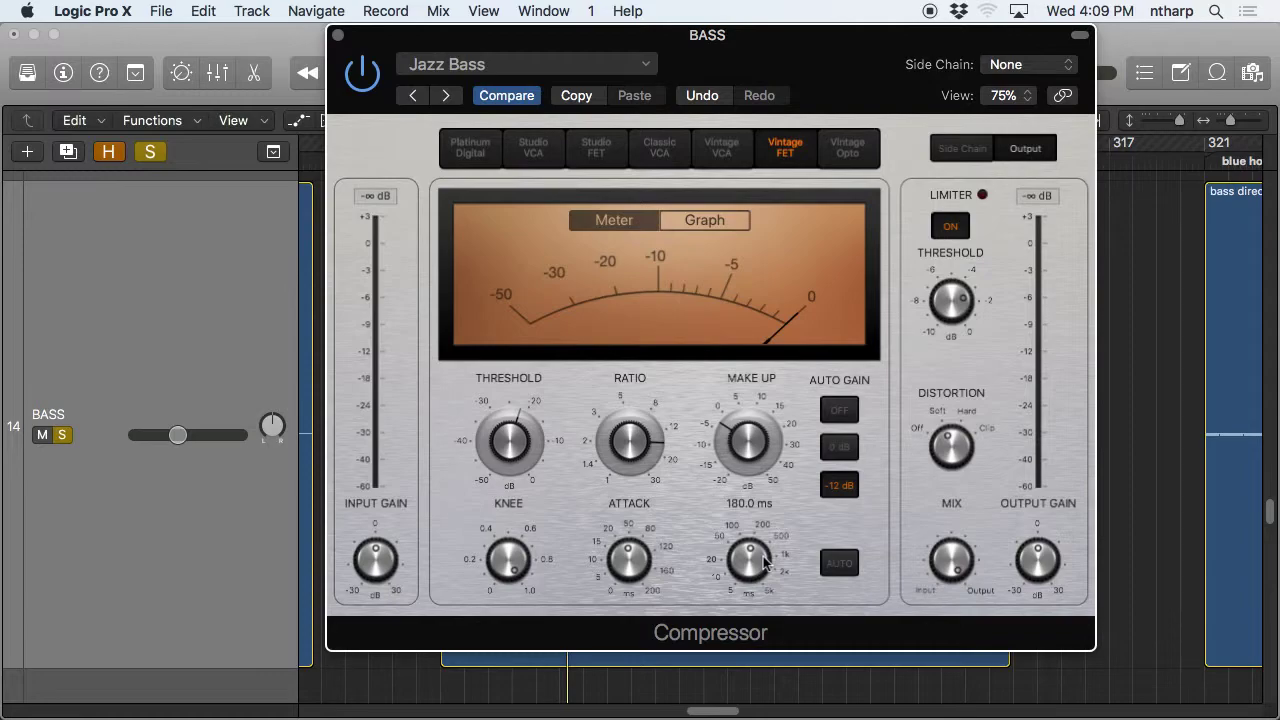
mouse_move(765, 563)
mouse_down()
mouse_move(745, 595)
mouse_move(745, 572)
mouse_up()
key(space)
Lower the Compressor's limiter threshold to -7.2 dB while the bass loop plays.
mouse_move(948, 318)
drag(948, 318, 952, 368)
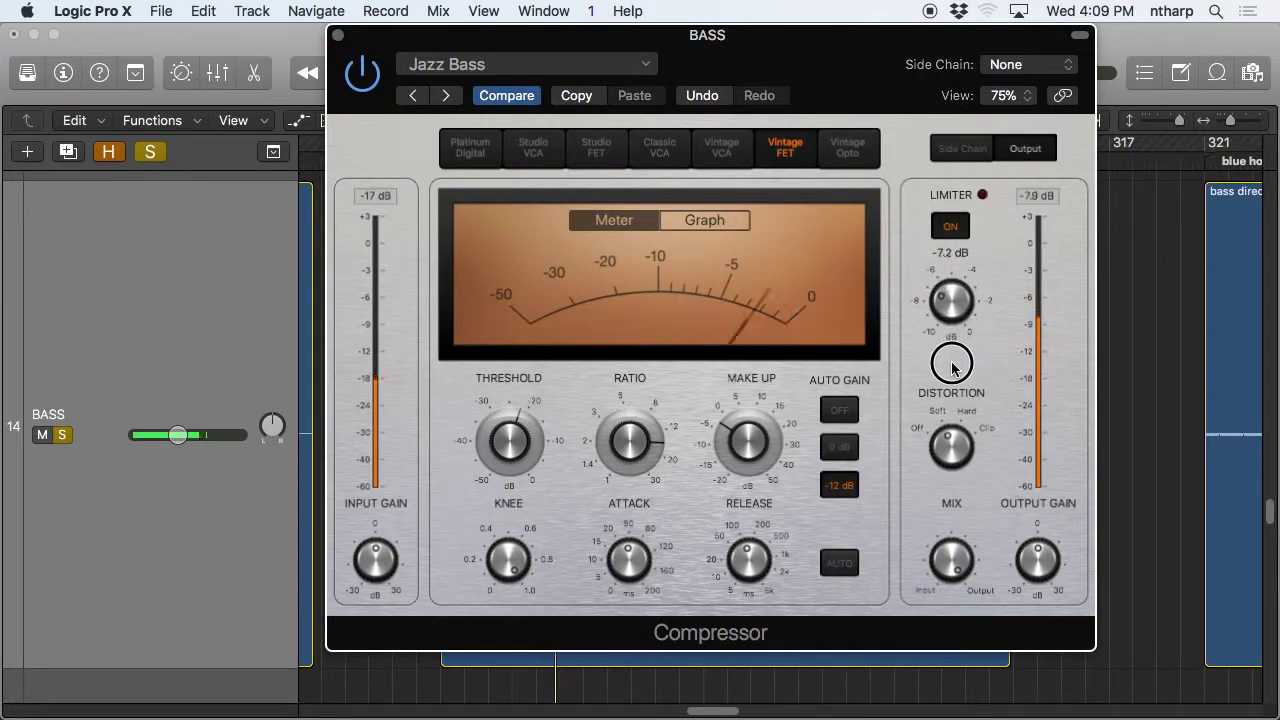
drag(952, 368, 954, 368)
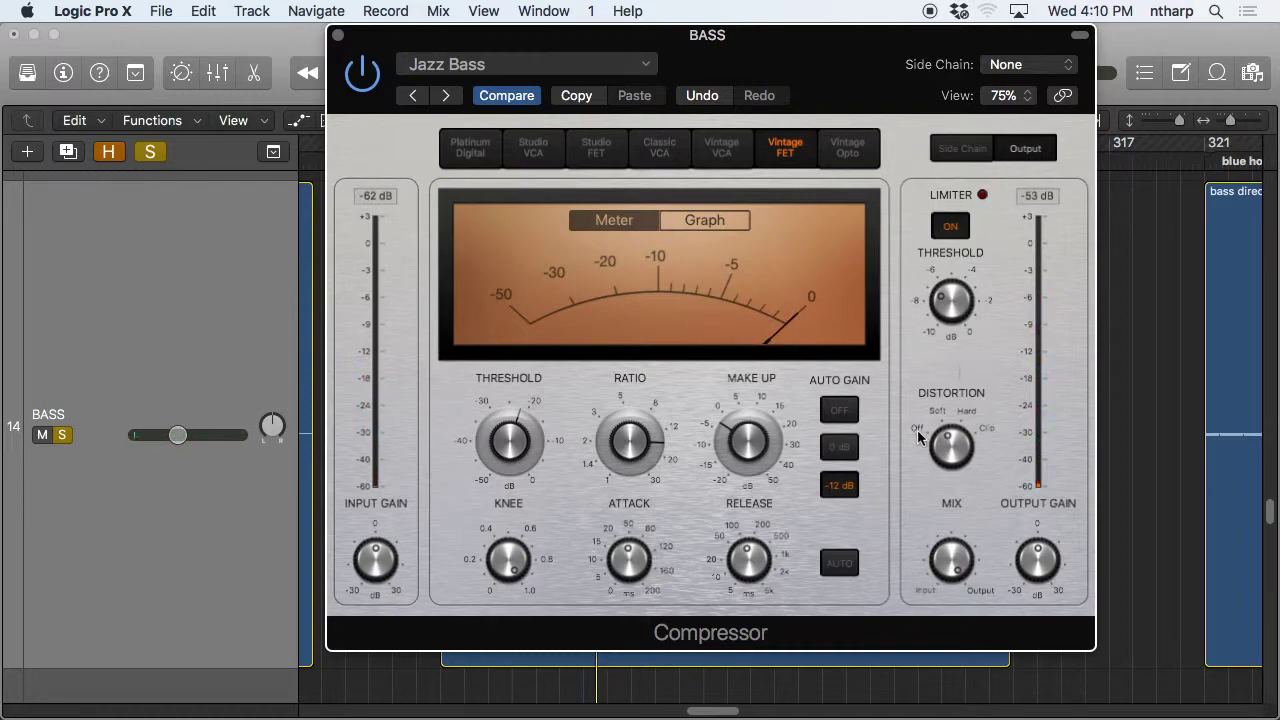
Turn the Compressor's distortion off, play the bass loop, and return the distortion to Soft.
drag(958, 452, 958, 487)
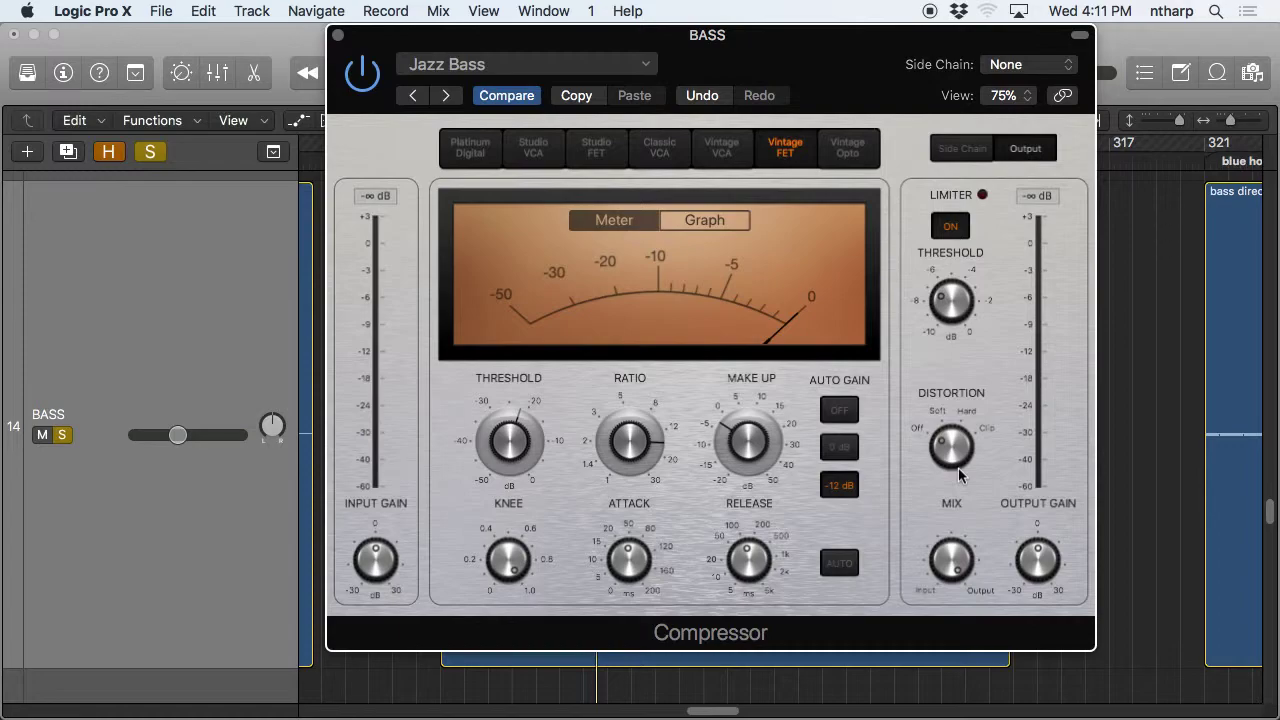
key(space)
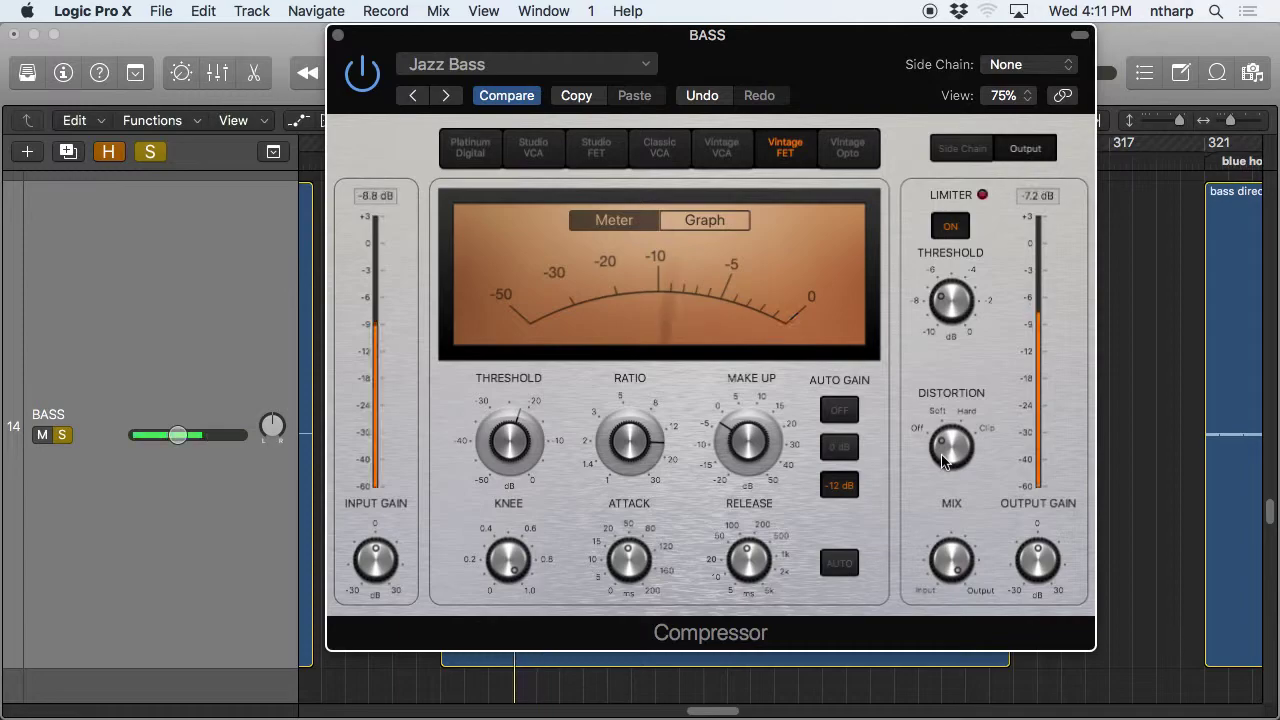
drag(941, 454, 953, 456)
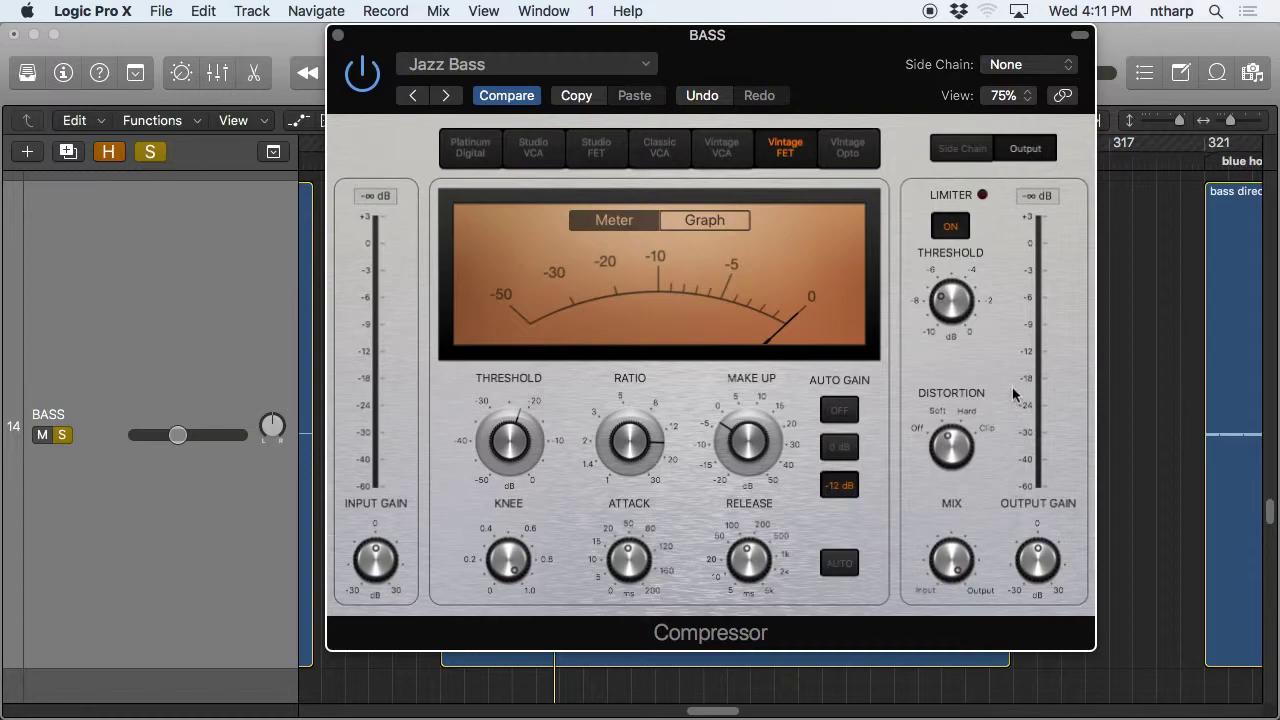
Close the BASS Compressor and open the Multipressor on the BASS channel strip in the Mixer.
mouse_move(921, 264)
mouse_move(628, 558)
click(337, 36)
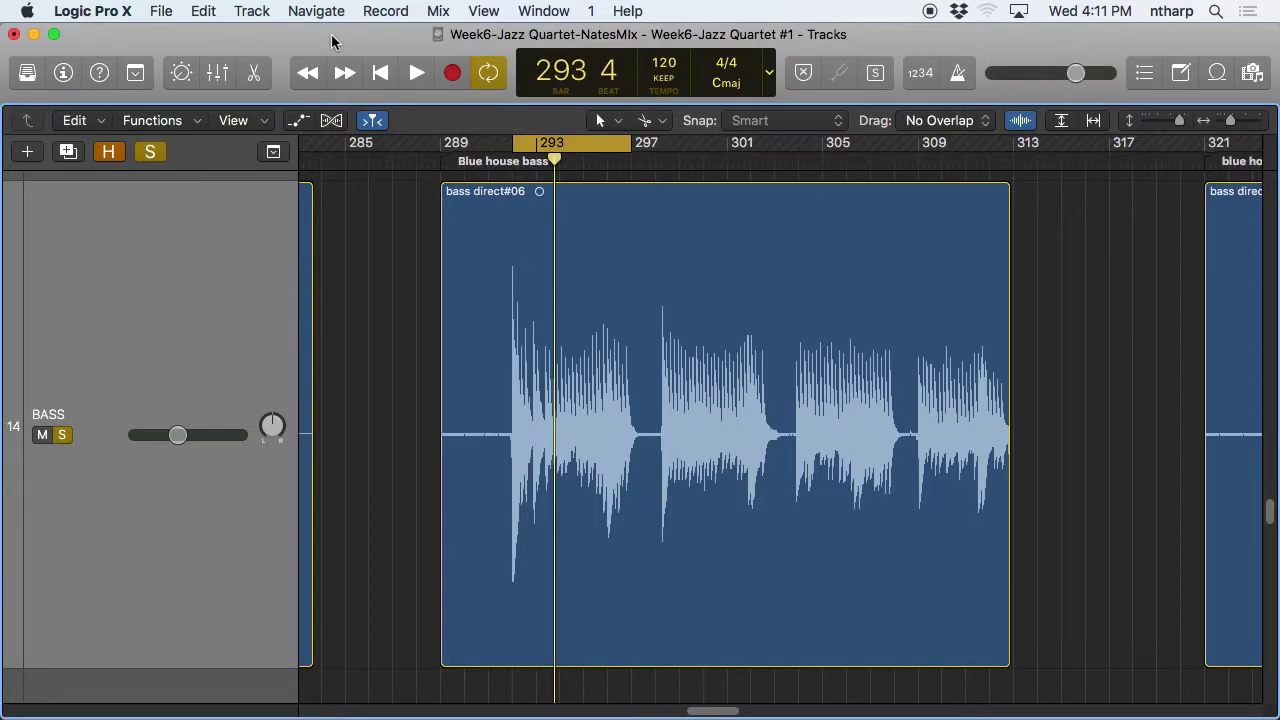
click(218, 75)
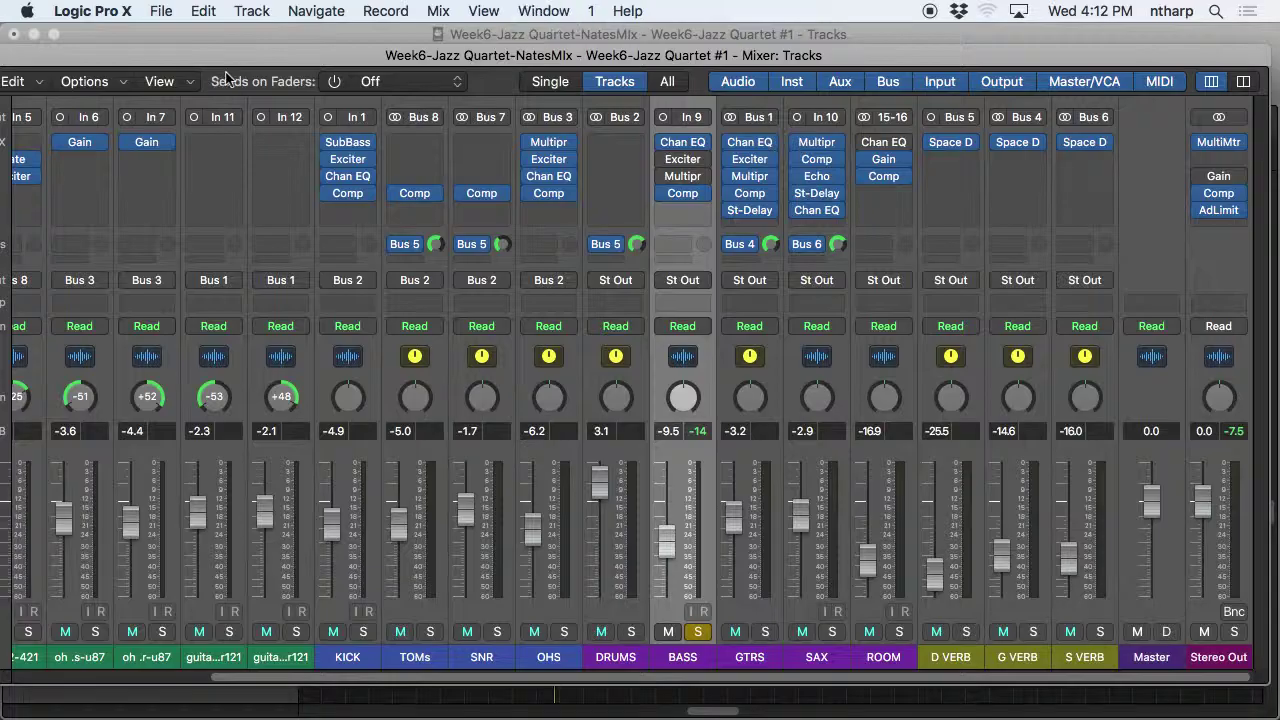
mouse_move(667, 179)
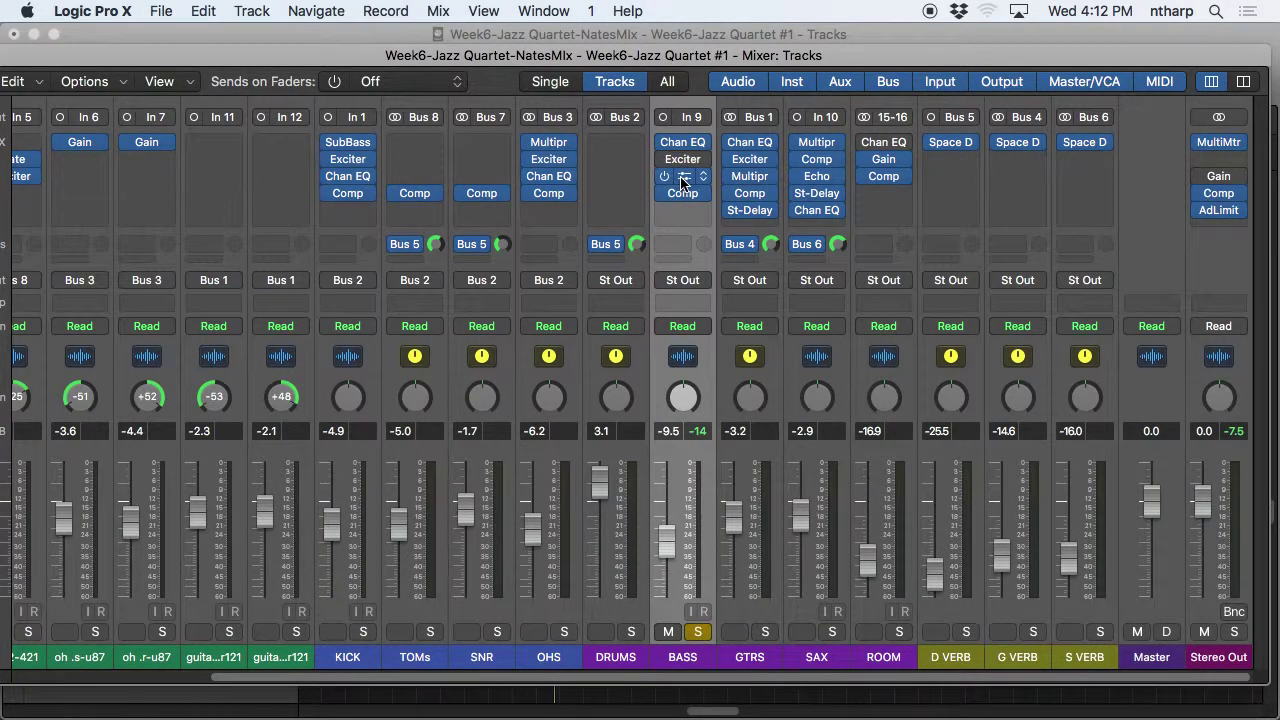
click(684, 178)
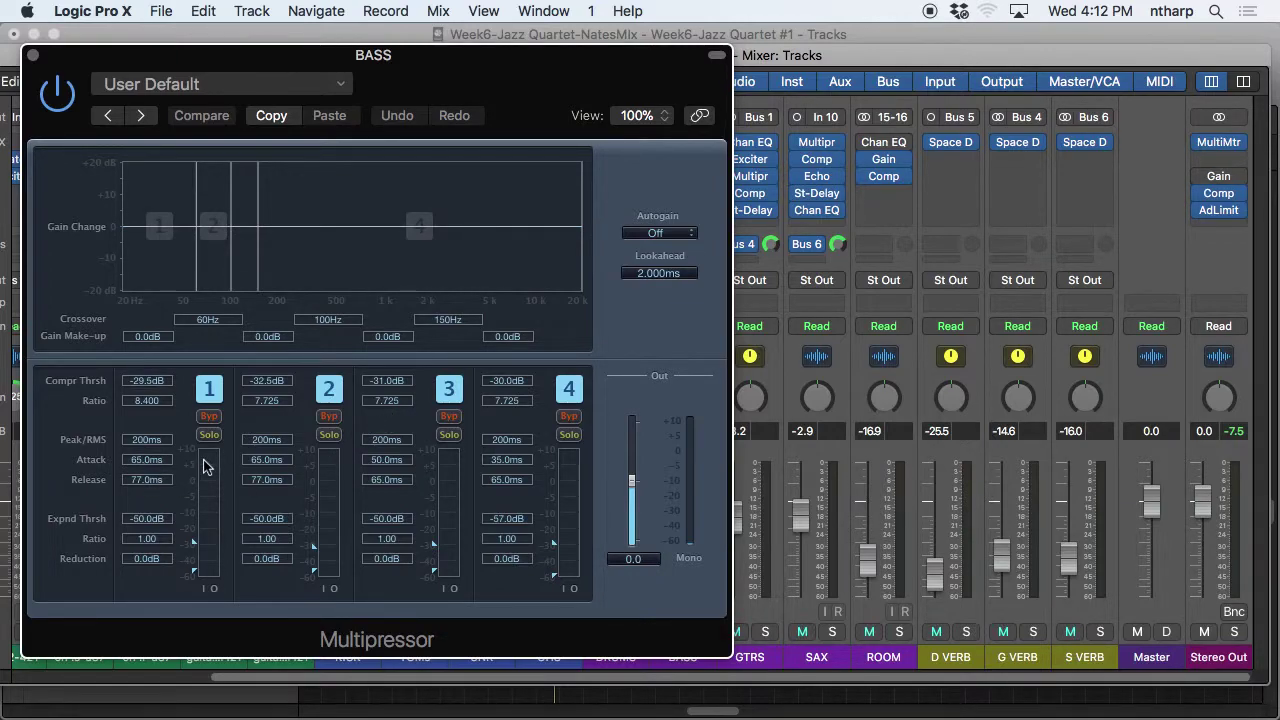
Set the Multipressor's attack to 53.0 ms on band 1 and 41.0 ms on band 2, and band 1's Peak/RMS to 0 ms.
drag(146, 459, 136, 470)
mouse_move(263, 466)
mouse_down()
mouse_move(257, 457)
mouse_move(265, 478)
mouse_up()
click(138, 448)
drag(138, 448, 134, 485)
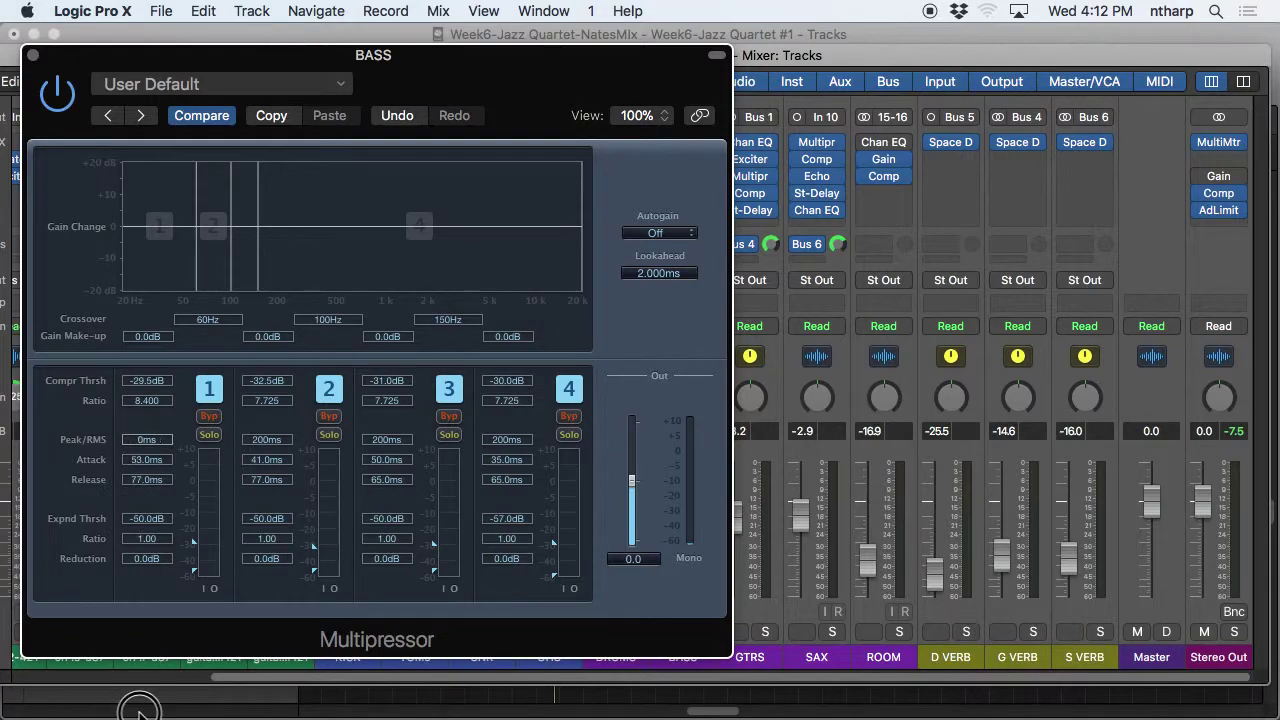
Set the Multipressor's Peak/RMS to 0 ms on bands 2, 3 and 4, and play the bass loop.
drag(272, 436, 276, 455)
drag(384, 440, 385, 472)
drag(266, 439, 265, 470)
drag(500, 440, 588, 718)
key(space)
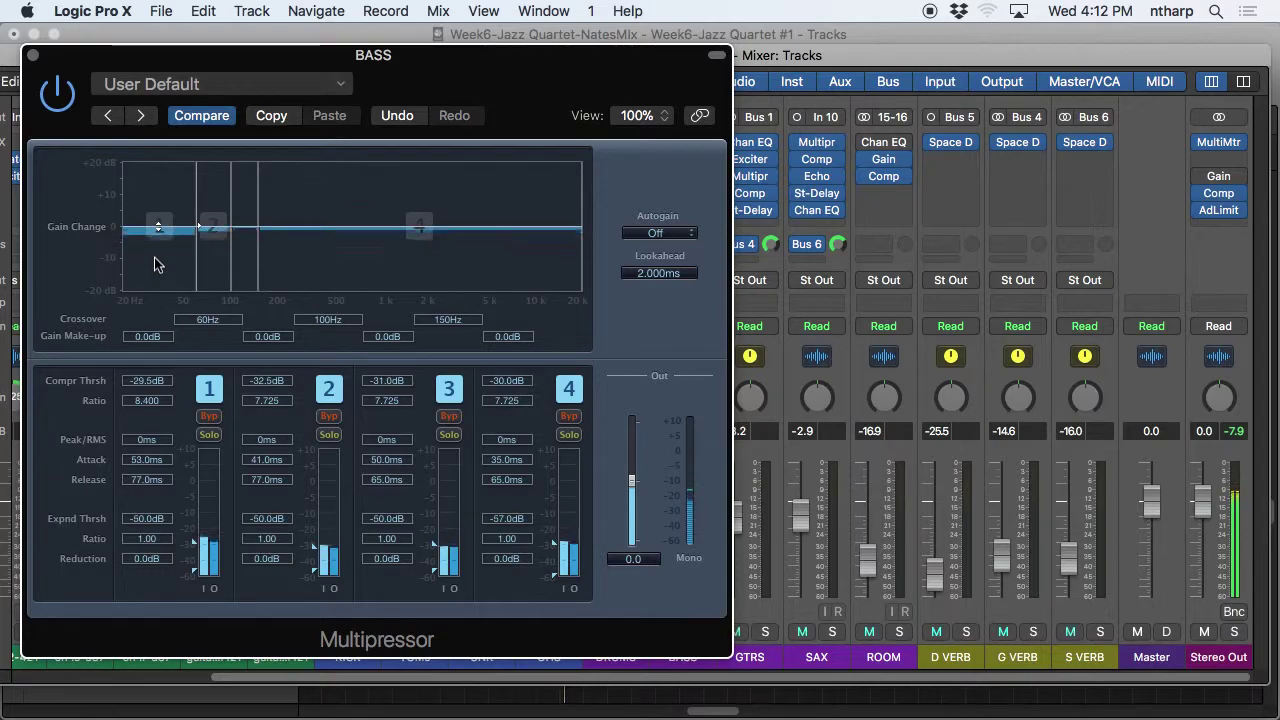
Raise the compression thresholds to -20.0 dB on band 1, -24.5 dB on band 2, and -25.5 dB on bands 3 and 4.
click(195, 545)
drag(195, 545, 195, 530)
drag(312, 555, 316, 537)
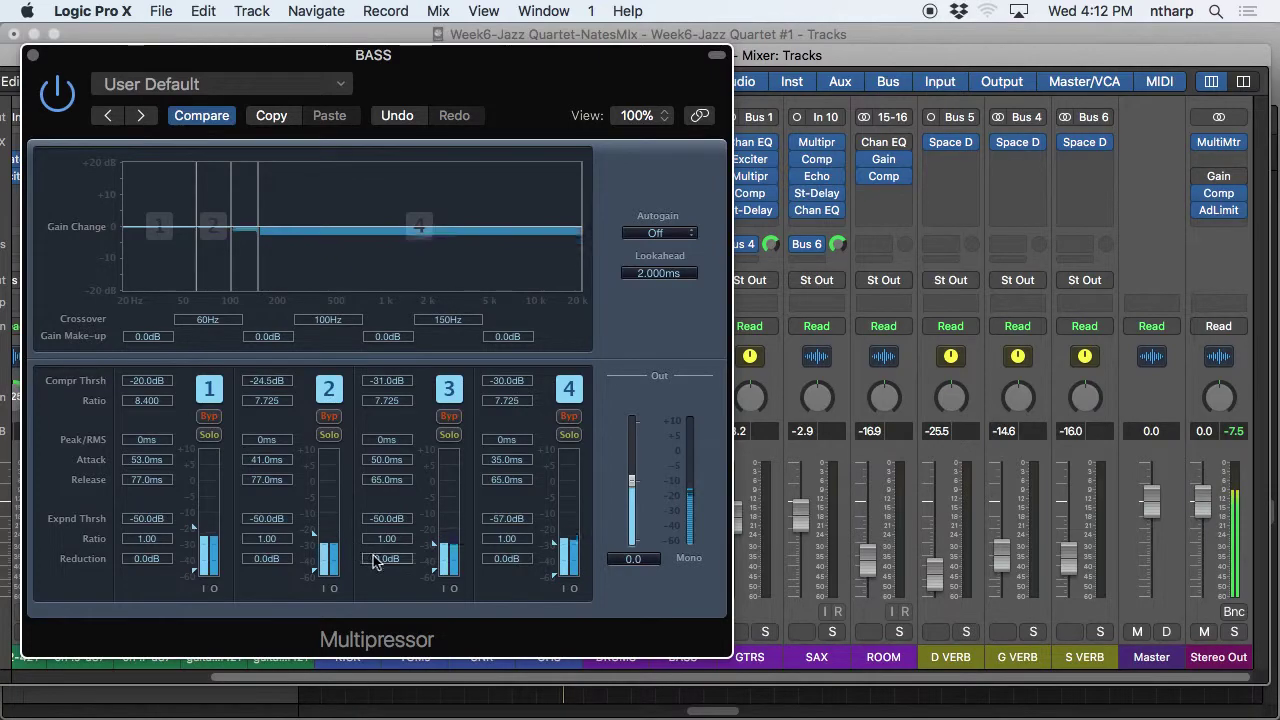
drag(429, 534, 430, 526)
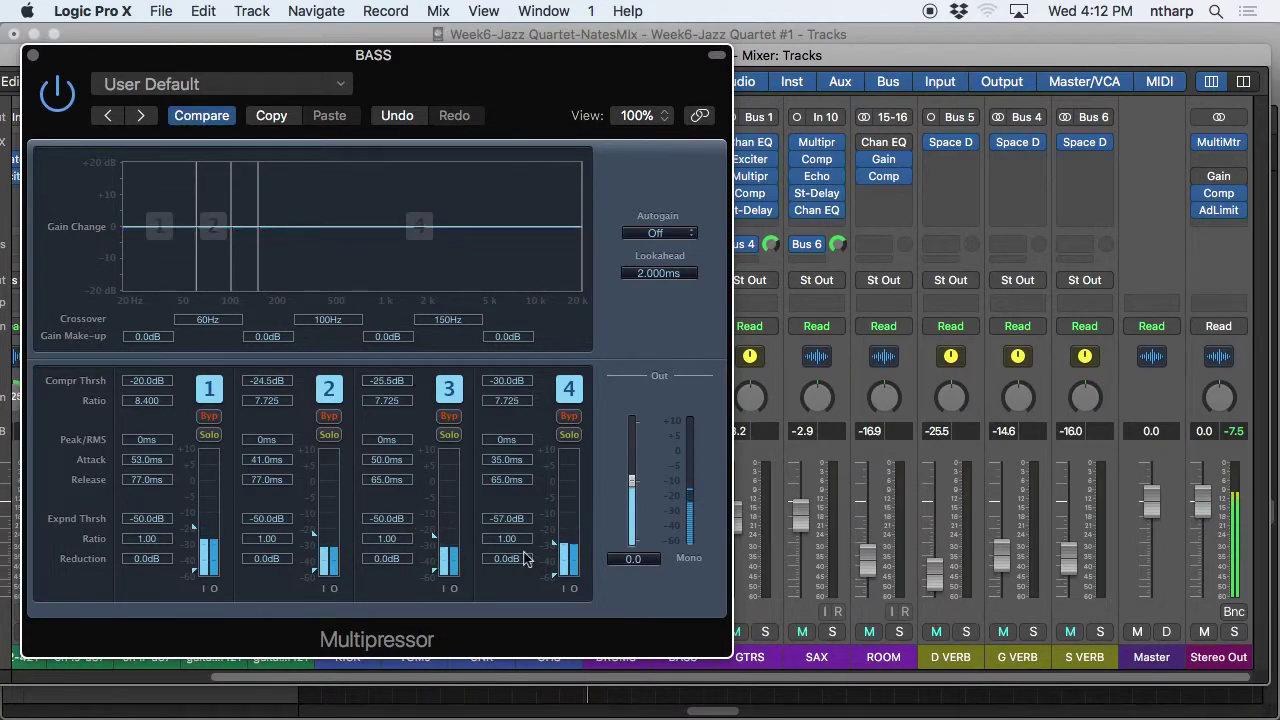
drag(558, 545, 550, 529)
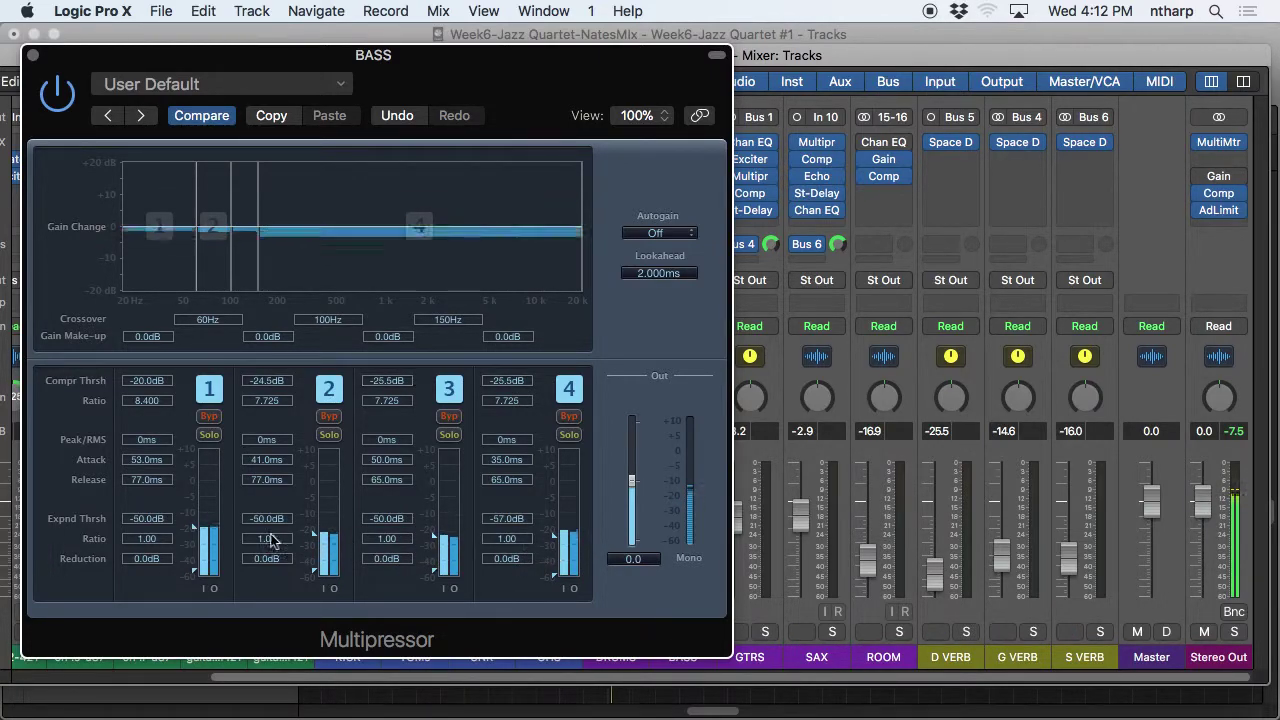
Readjust the compression thresholds to -23.0 dB on band 1, -27.5 dB on band 2 and -28.0 dB on band 3.
drag(215, 538, 197, 535)
drag(315, 540, 317, 548)
drag(434, 540, 434, 540)
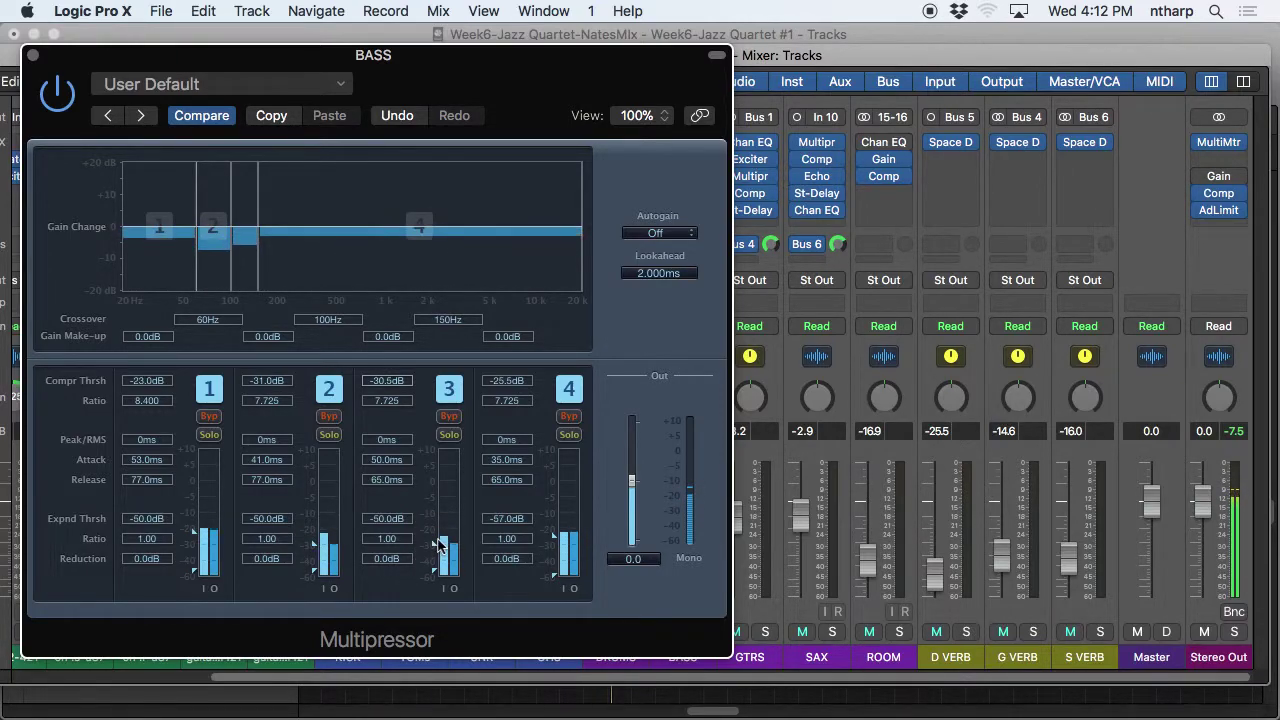
drag(337, 540, 316, 545)
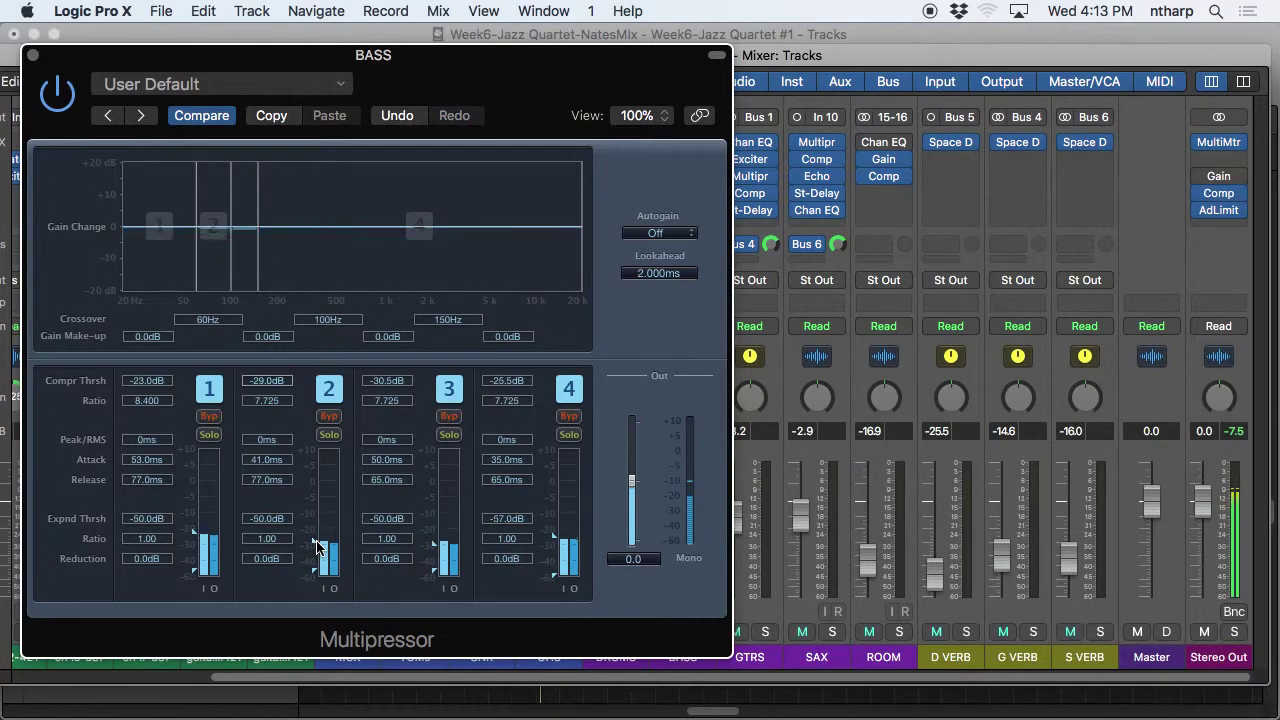
drag(316, 545, 316, 543)
drag(432, 548, 434, 544)
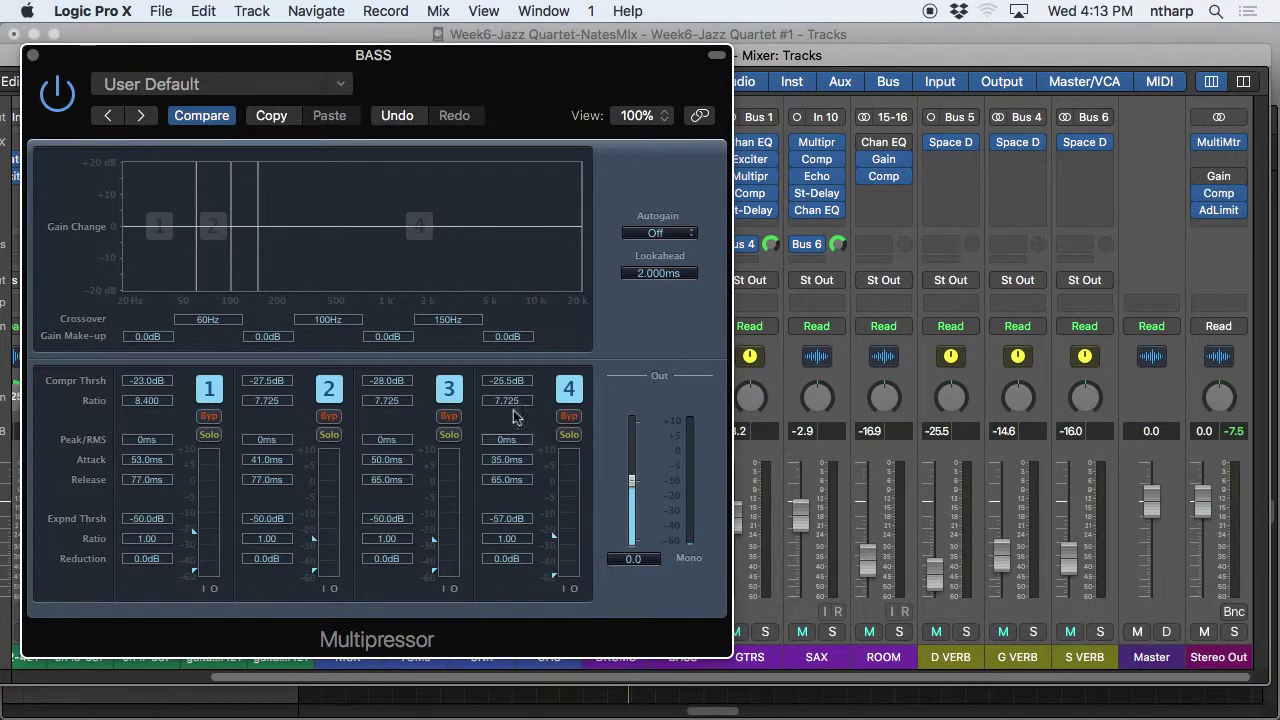
Open the BASS Compressor and arrange its window beside the Multipressor.
drag(666, 65, 628, 259)
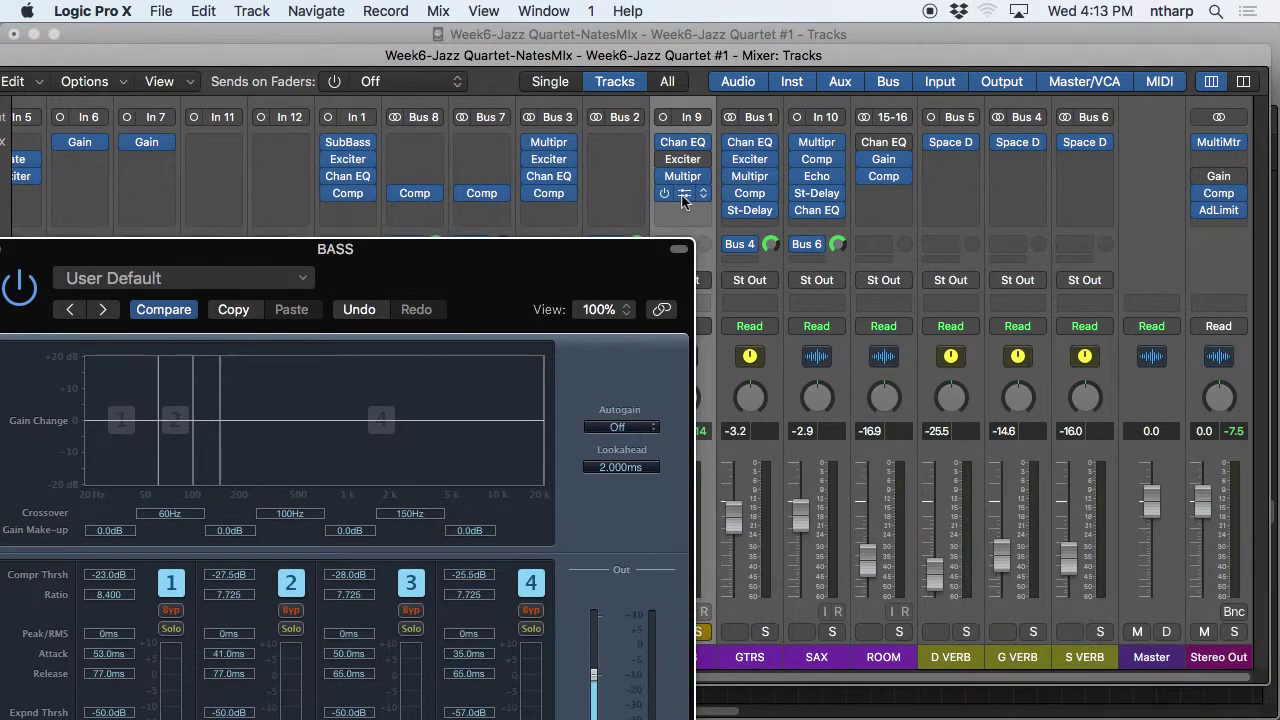
click(682, 193)
drag(638, 38, 750, 35)
drag(260, 251, 325, 154)
click(880, 60)
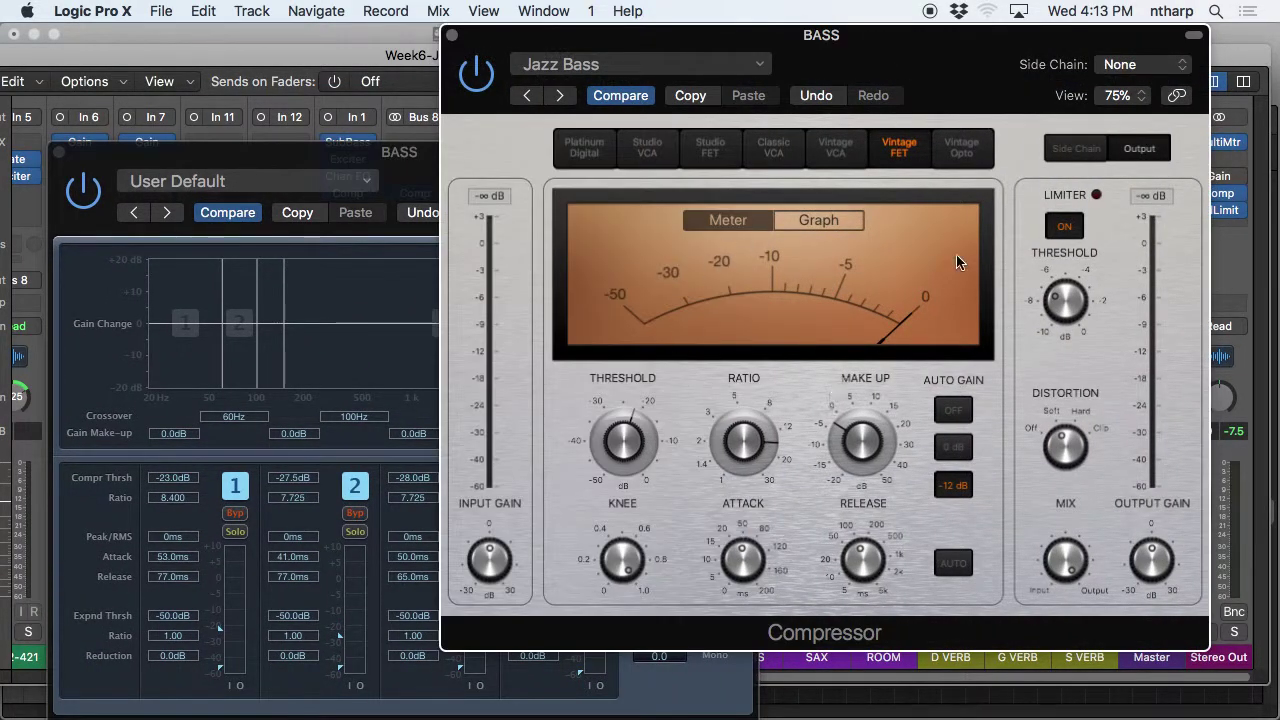
Compare the BASS Compressor with the Multipressor, and close both plug-in windows.
mouse_move(838, 558)
click(379, 164)
click(900, 53)
click(334, 151)
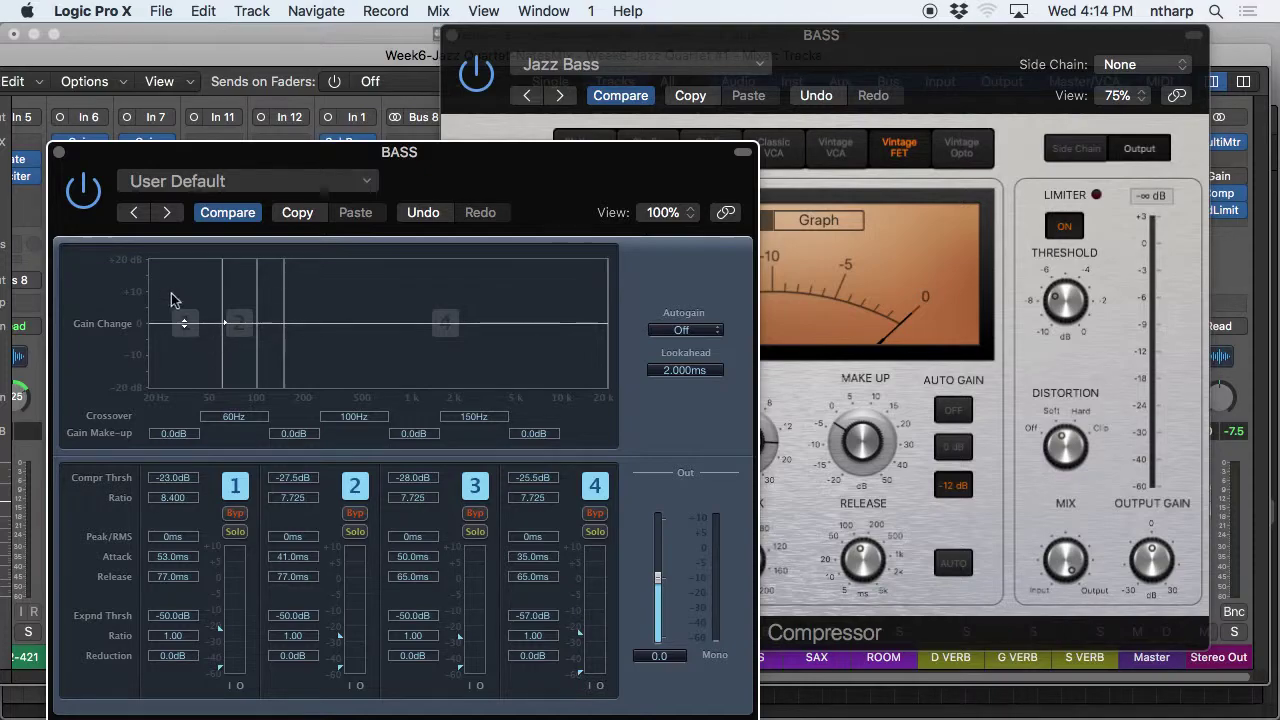
click(59, 152)
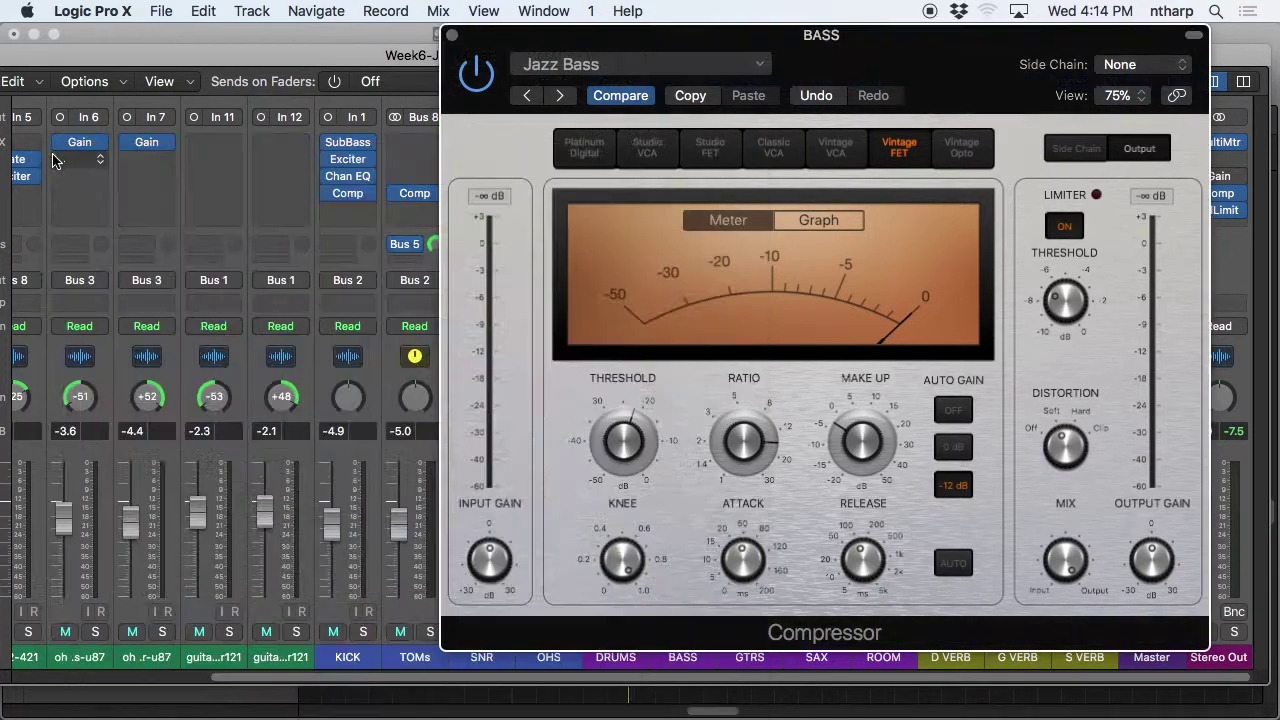
click(452, 35)
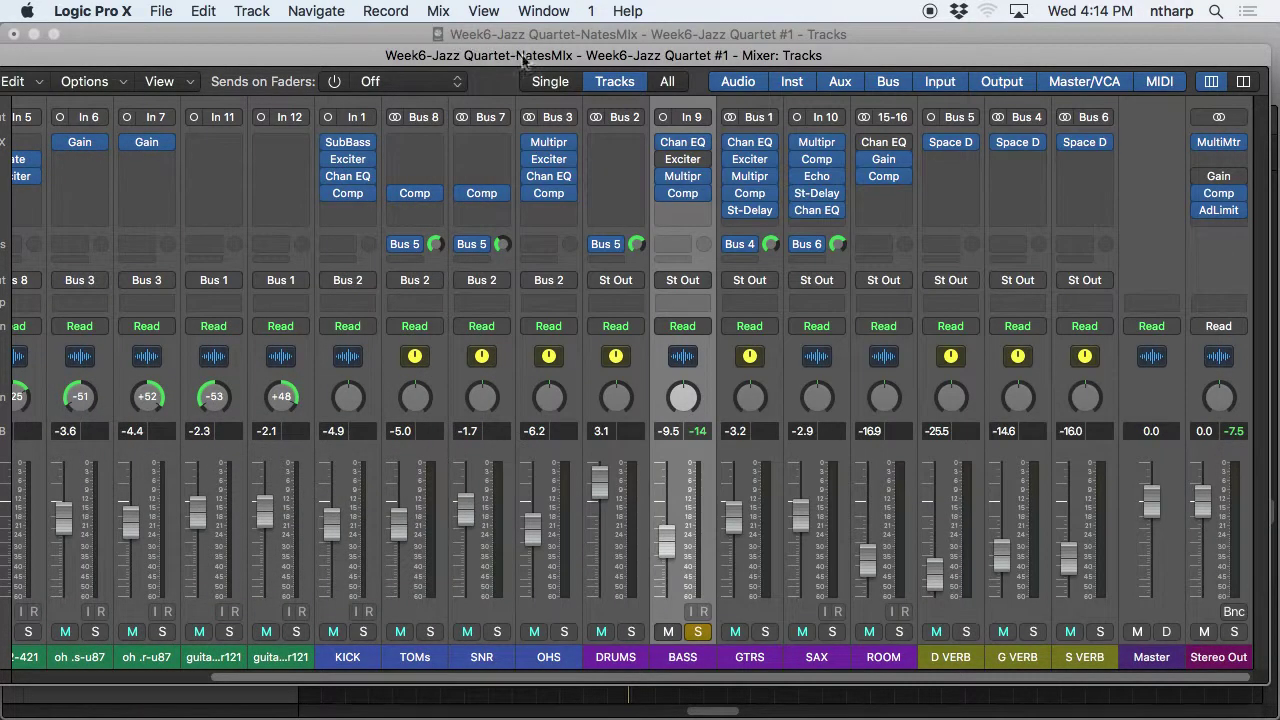
Open the Exciter on the BASS channel, enable it, and move its window clear of the BASS strip.
click(552, 163)
click(556, 160)
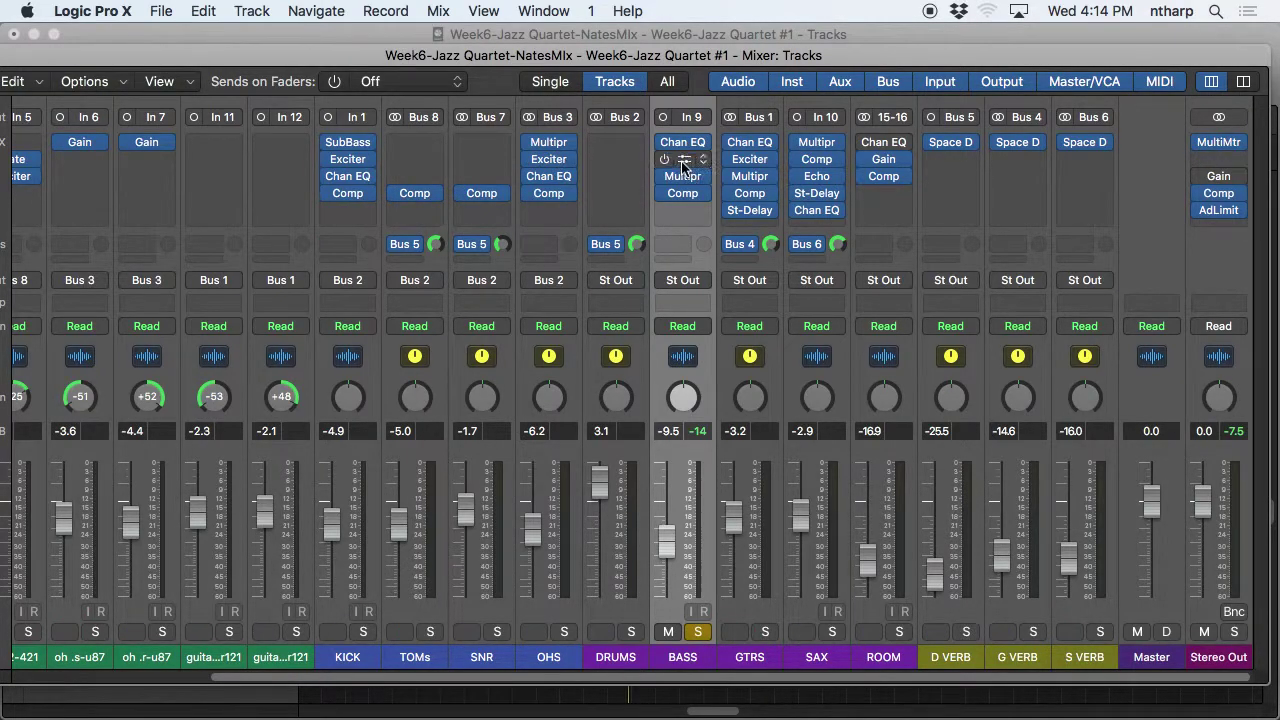
click(683, 159)
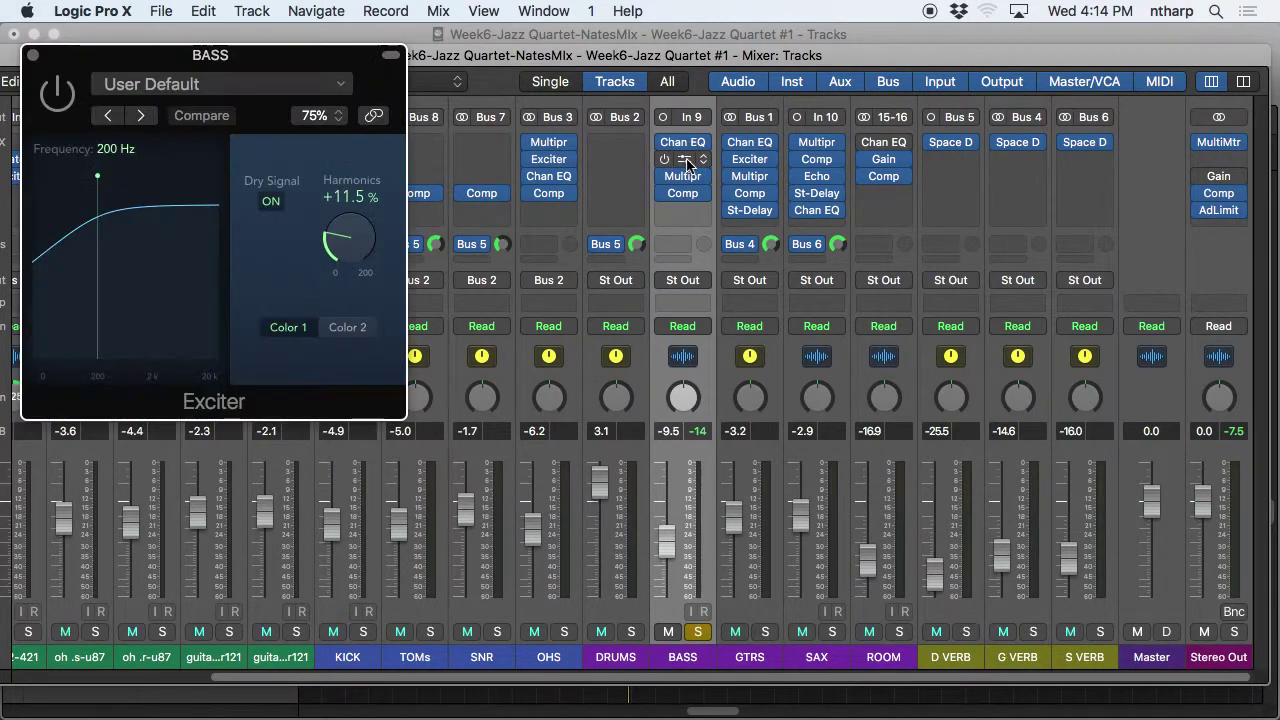
click(697, 631)
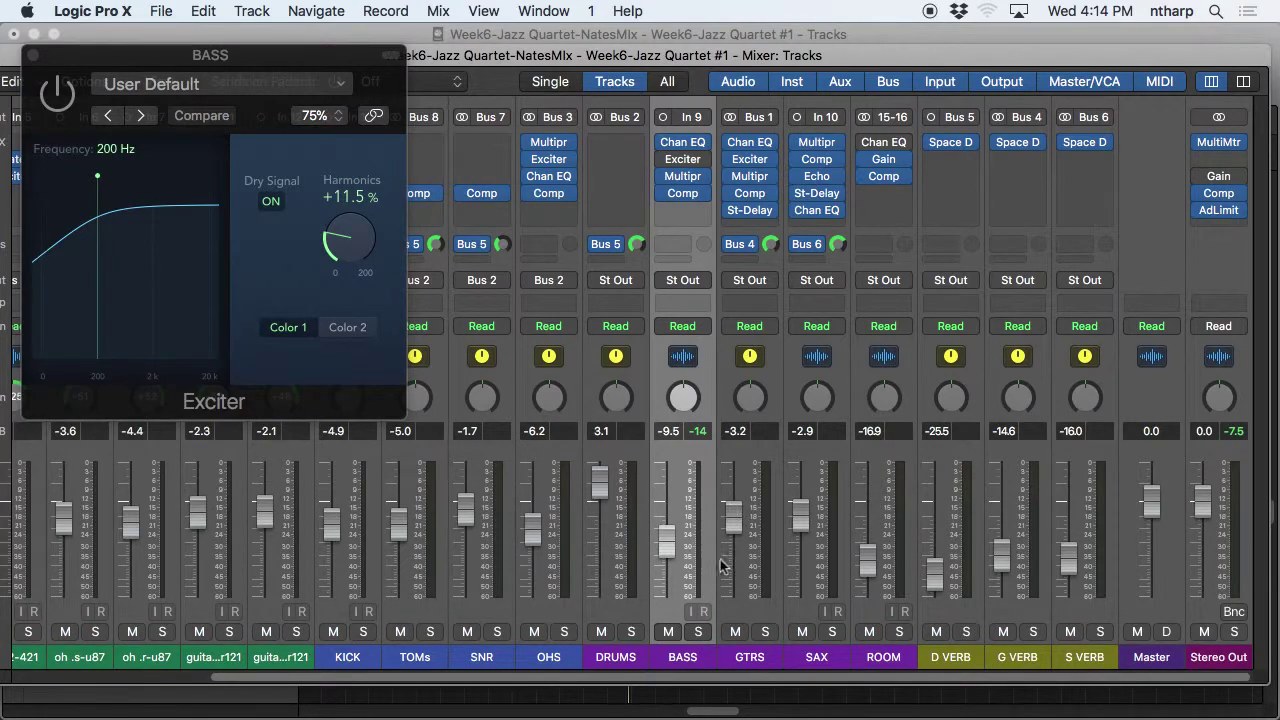
click(698, 632)
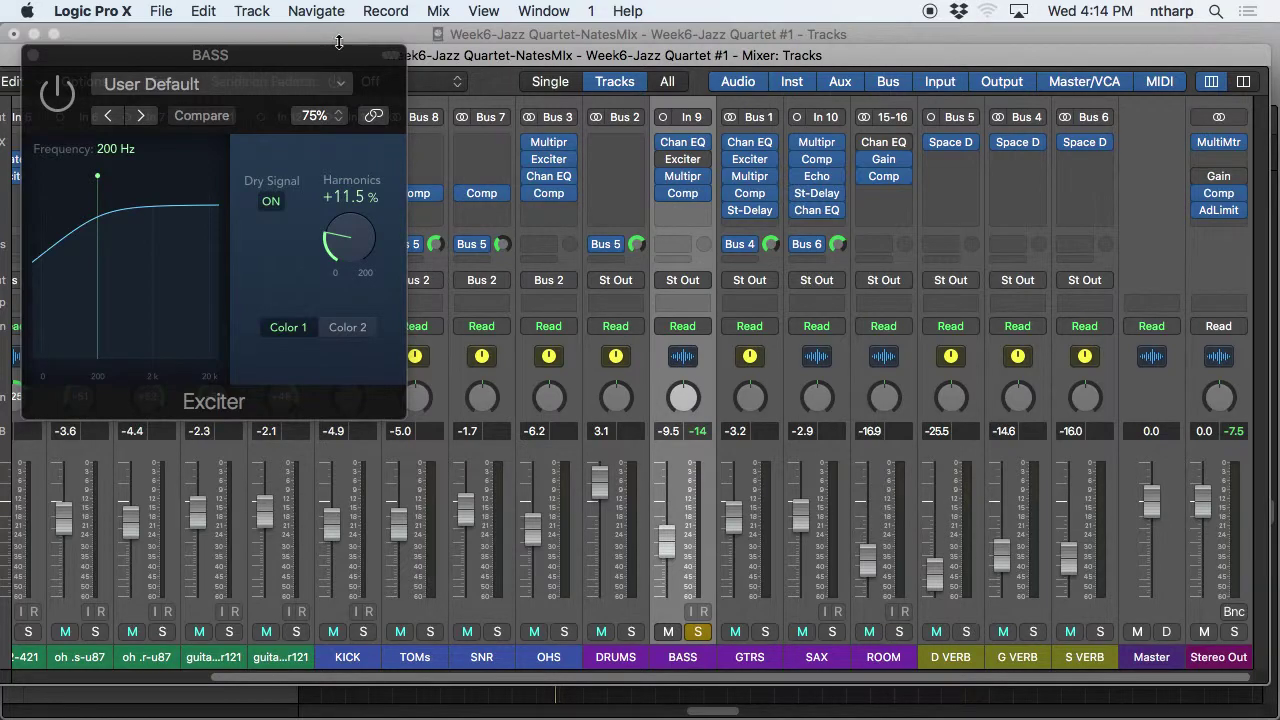
drag(285, 62, 943, 80)
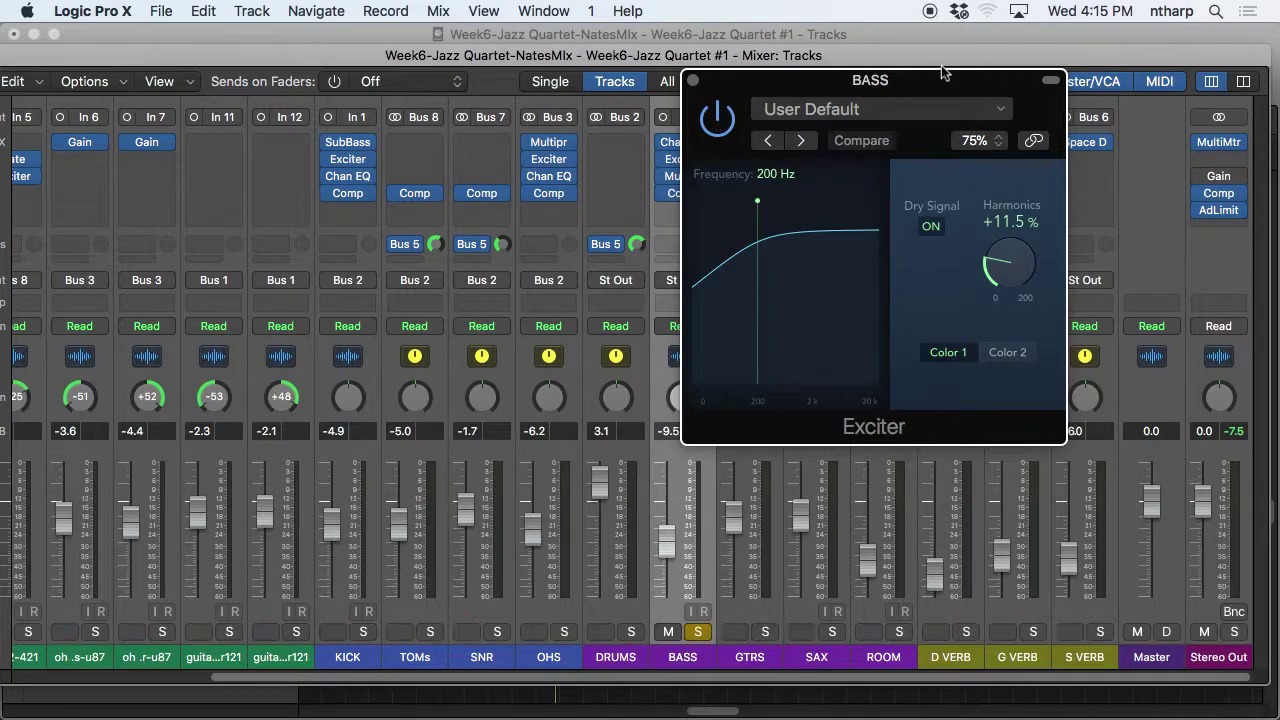
drag(957, 83, 1077, 53)
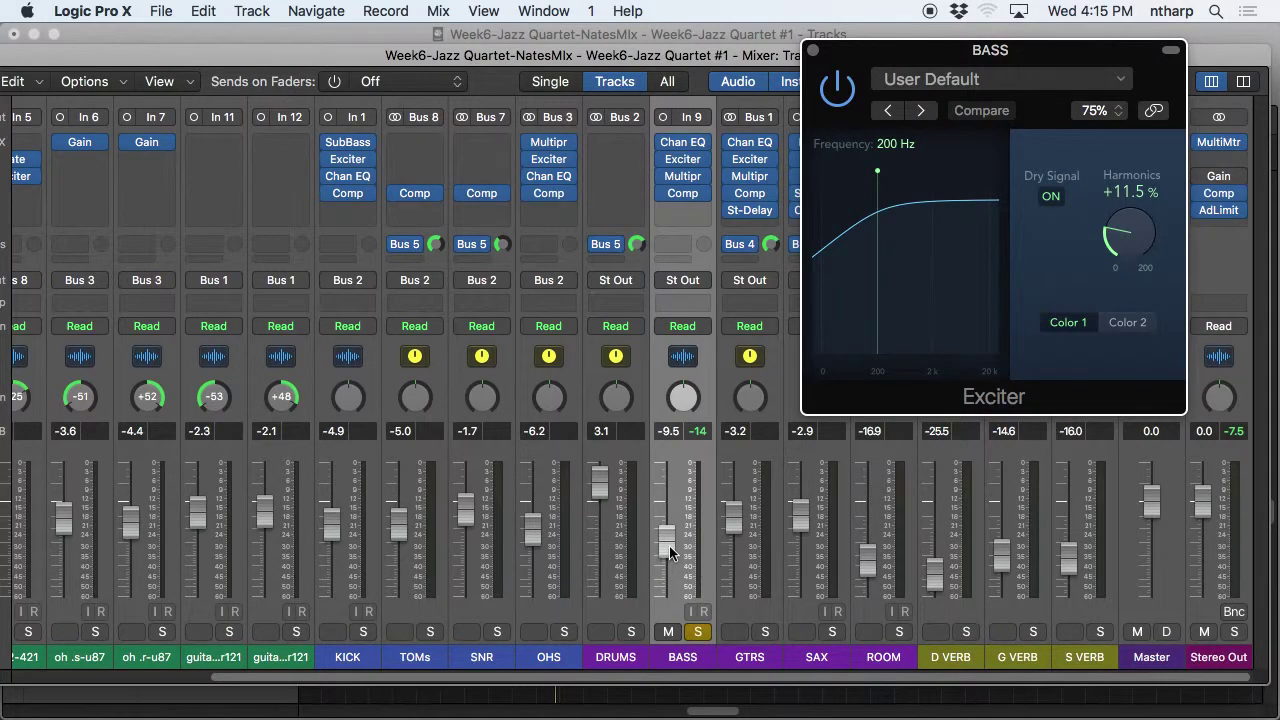
Open the BASS Compressor to review its attack and limiter settings alongside the Exciter, and close it.
click(683, 193)
drag(964, 44, 700, 12)
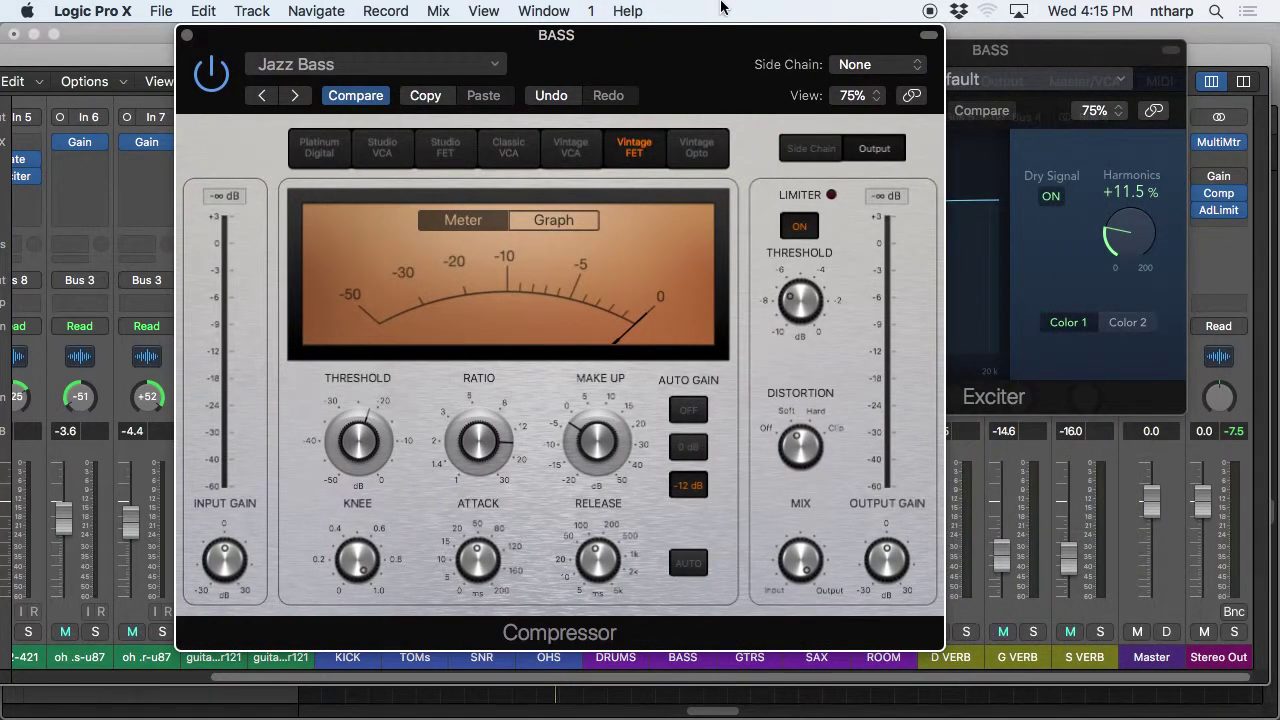
mouse_move(812, 290)
mouse_move(481, 553)
click(1074, 67)
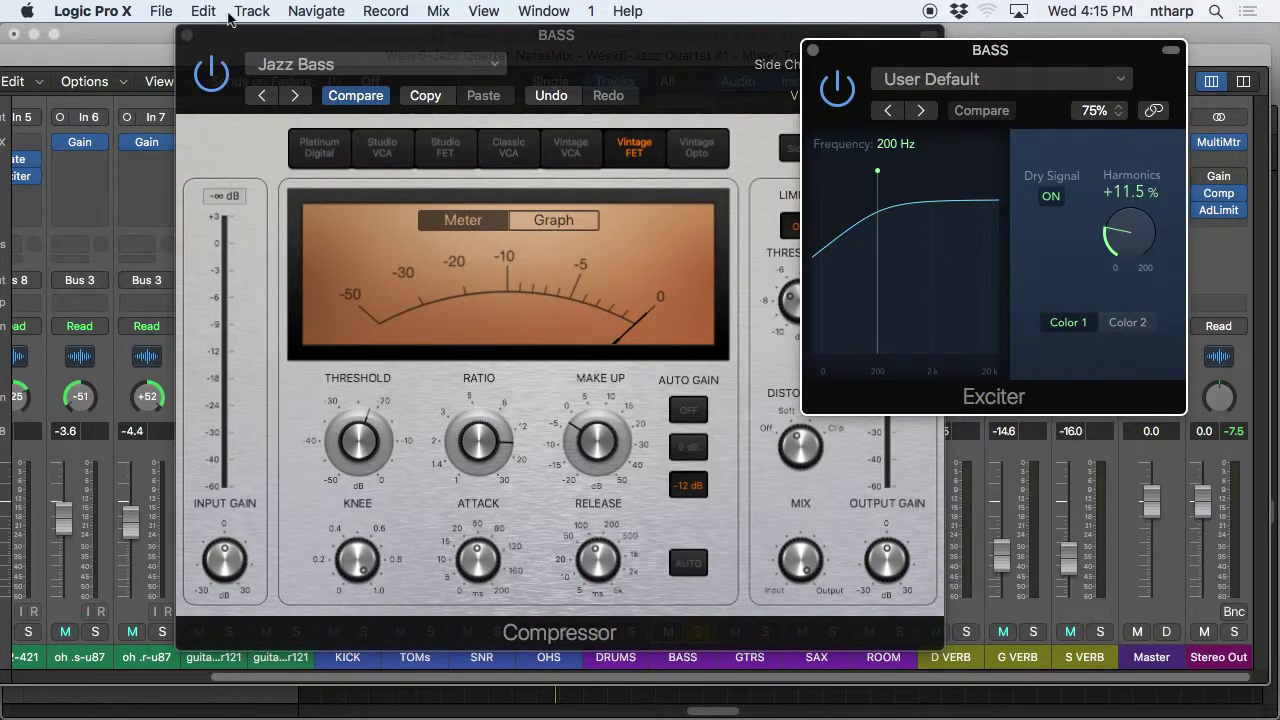
click(187, 37)
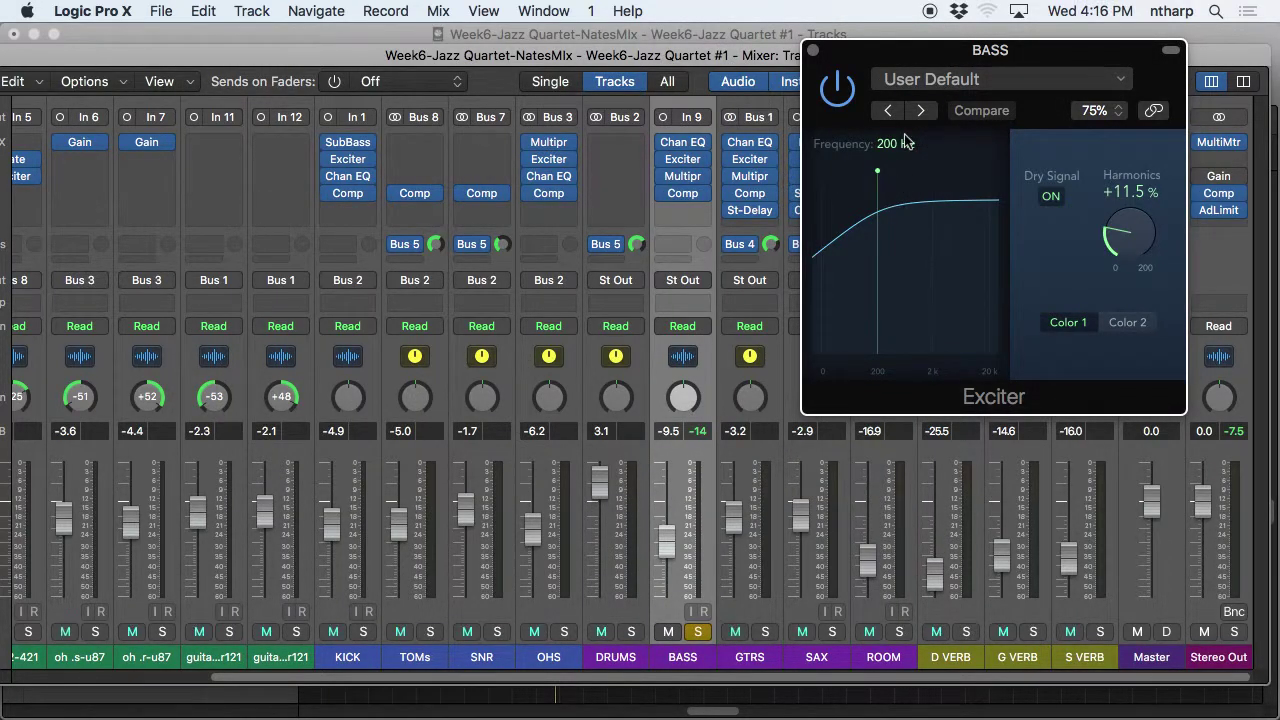
Toggle the Exciter off and on during playback to compare the soloed bass with and without it.
click(846, 103)
click(838, 90)
click(838, 90)
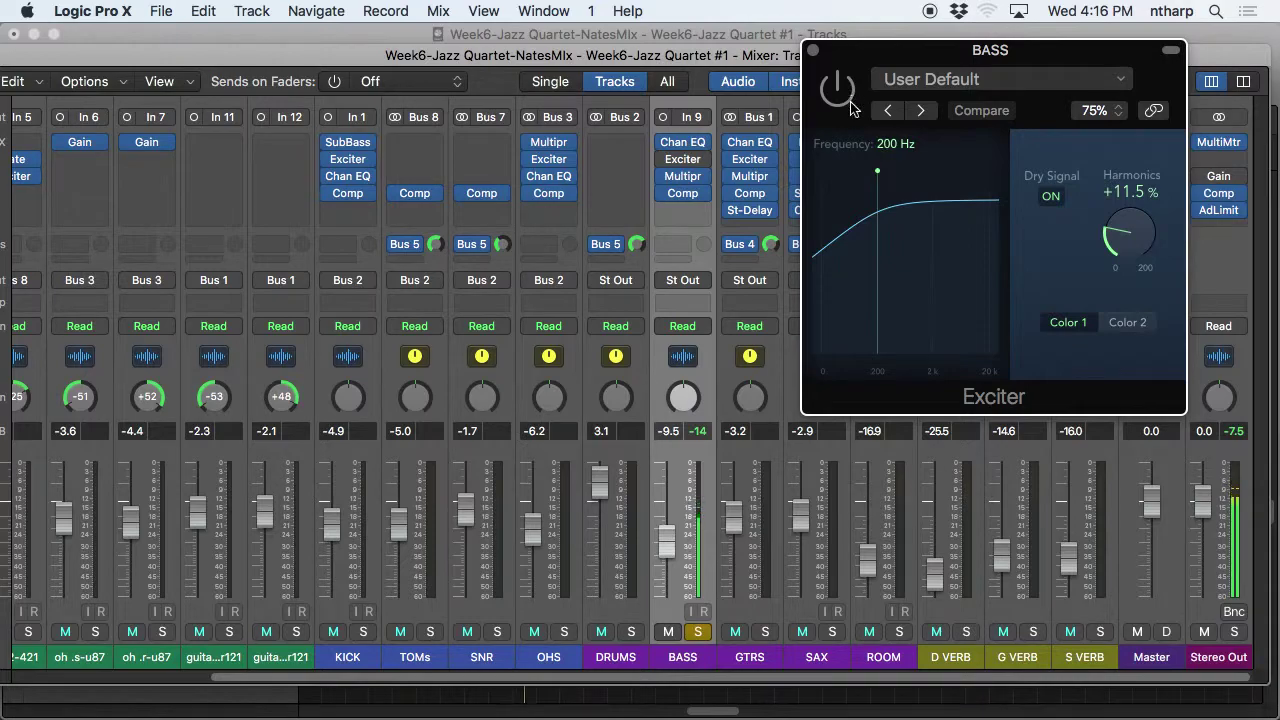
click(845, 104)
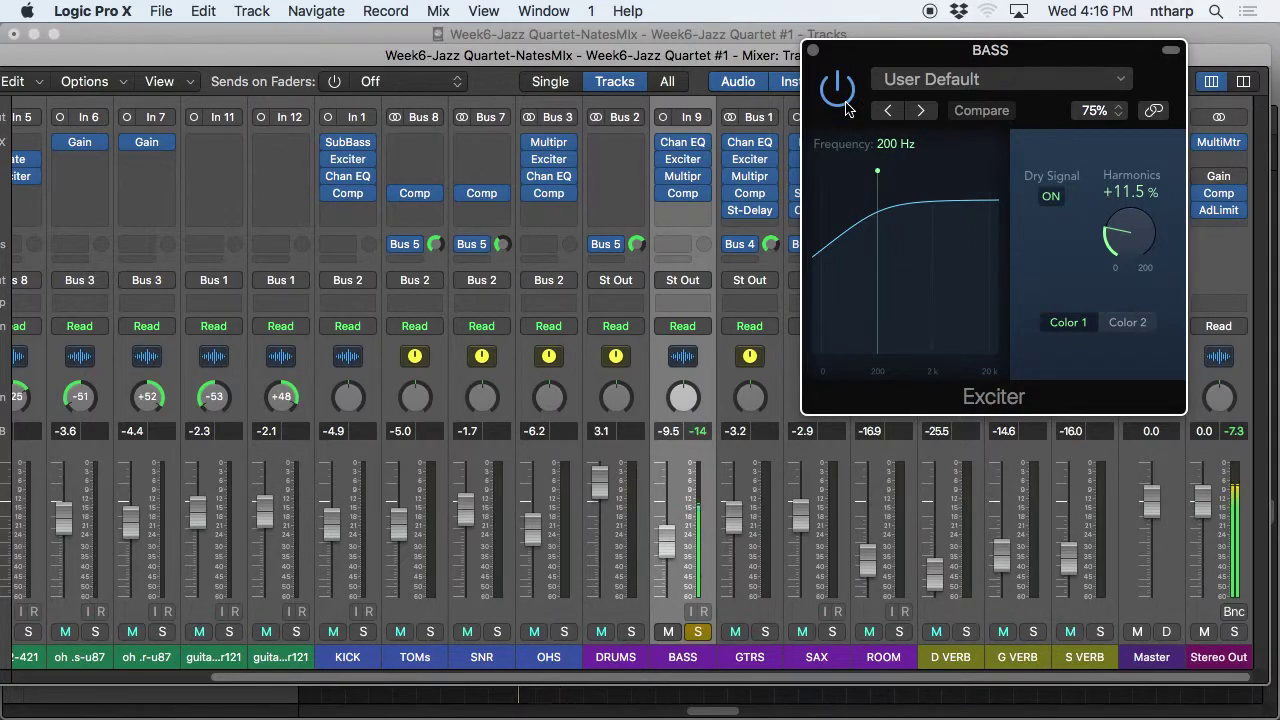
click(838, 98)
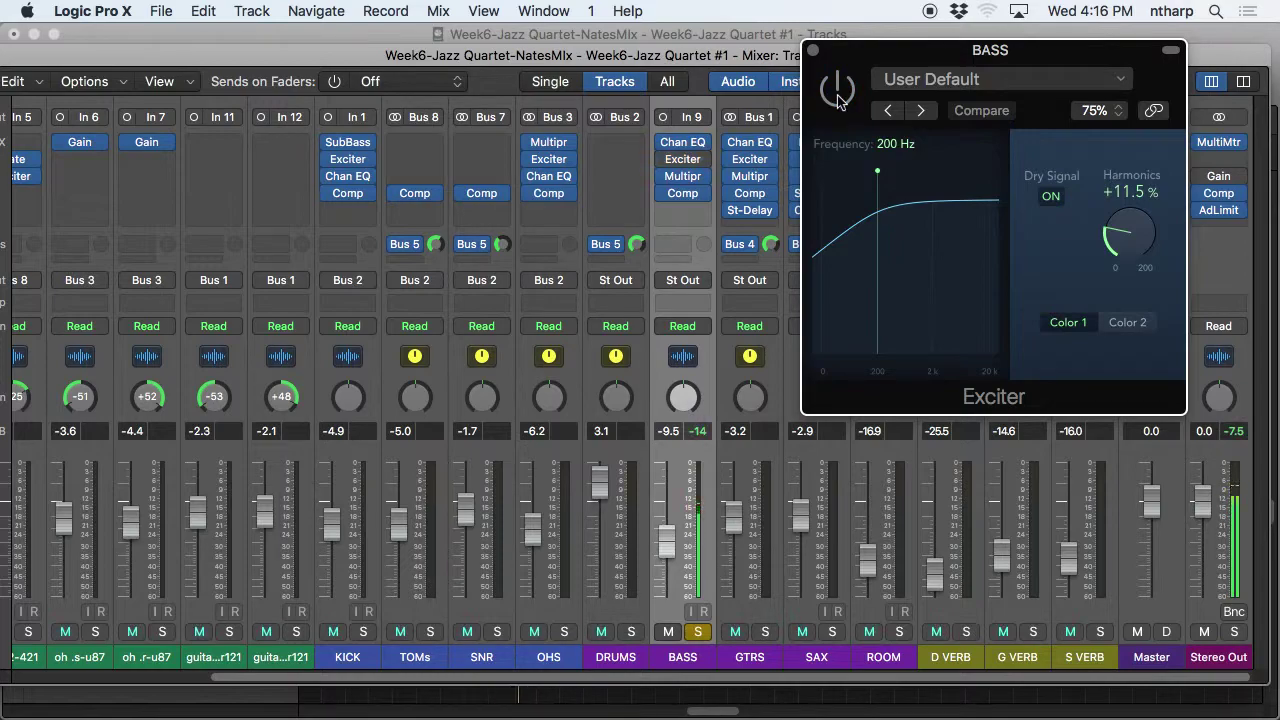
click(838, 98)
Try a different Harmonics amount, return it to +11.5 %, and leave the Exciter bypassed with its window closed.
mouse_move(1127, 245)
mouse_down()
mouse_move(1095, 50)
mouse_move(1118, 242)
mouse_up()
click(847, 97)
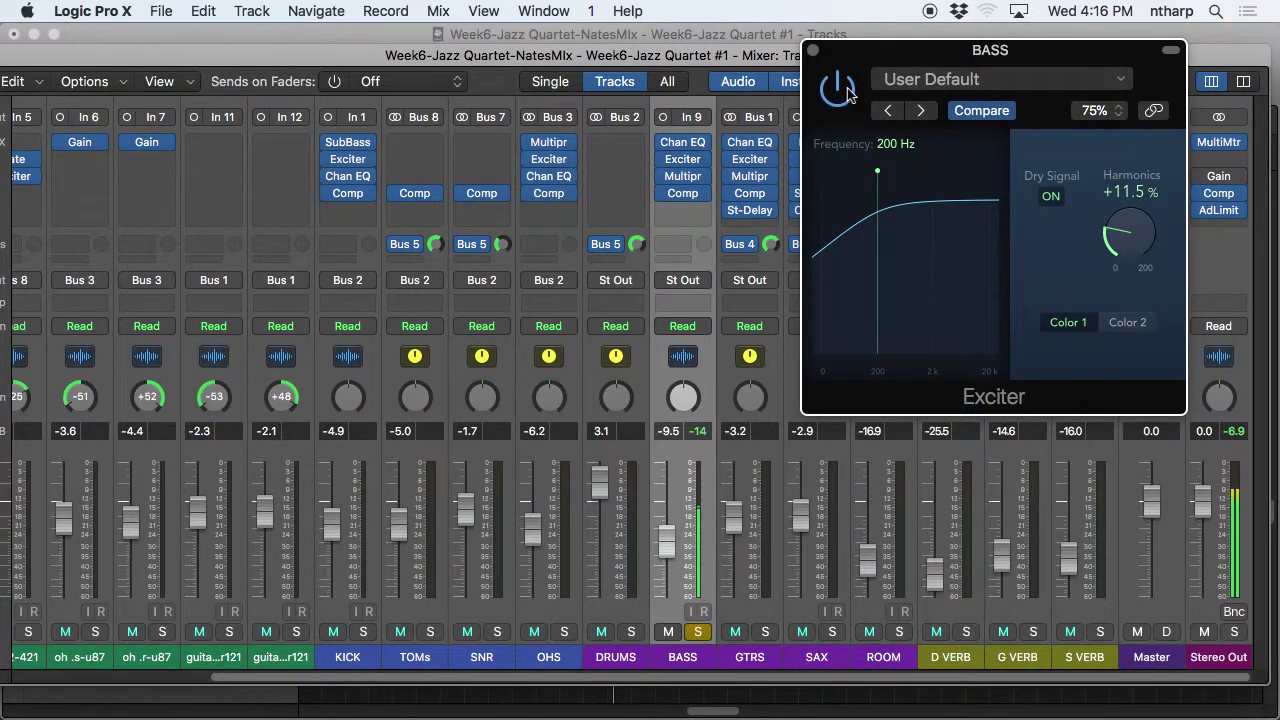
click(847, 92)
click(847, 92)
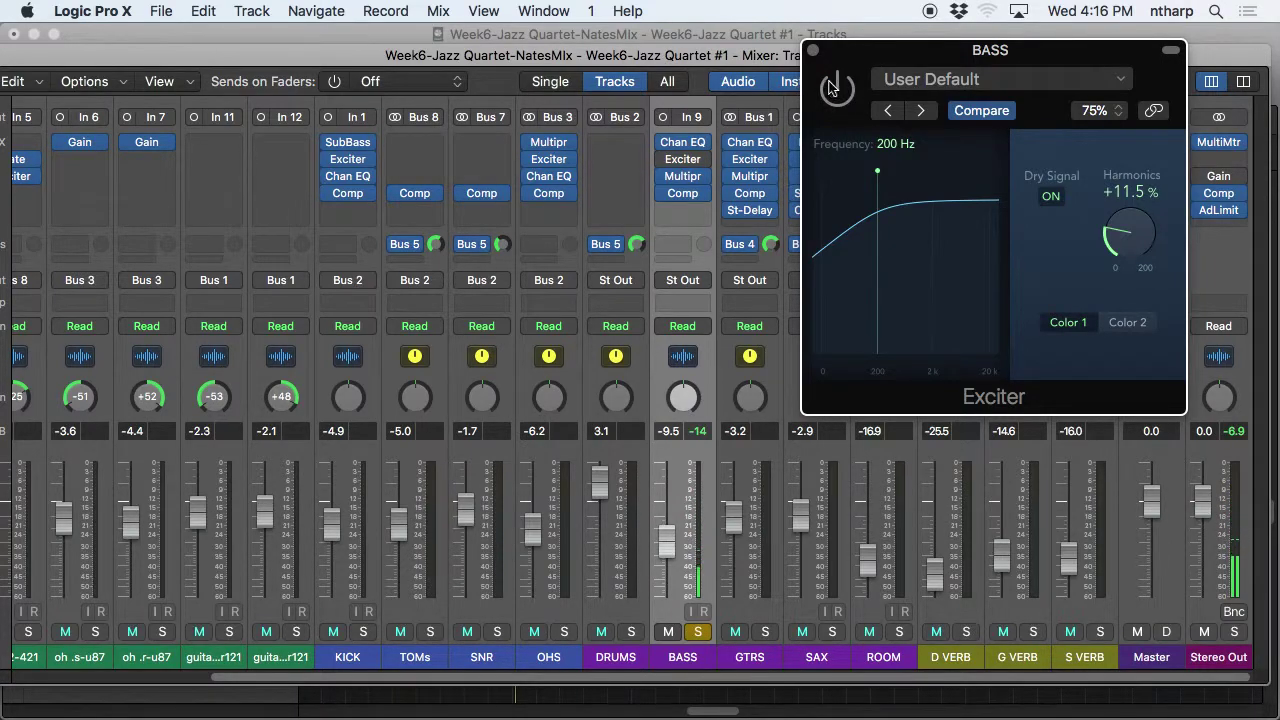
click(812, 52)
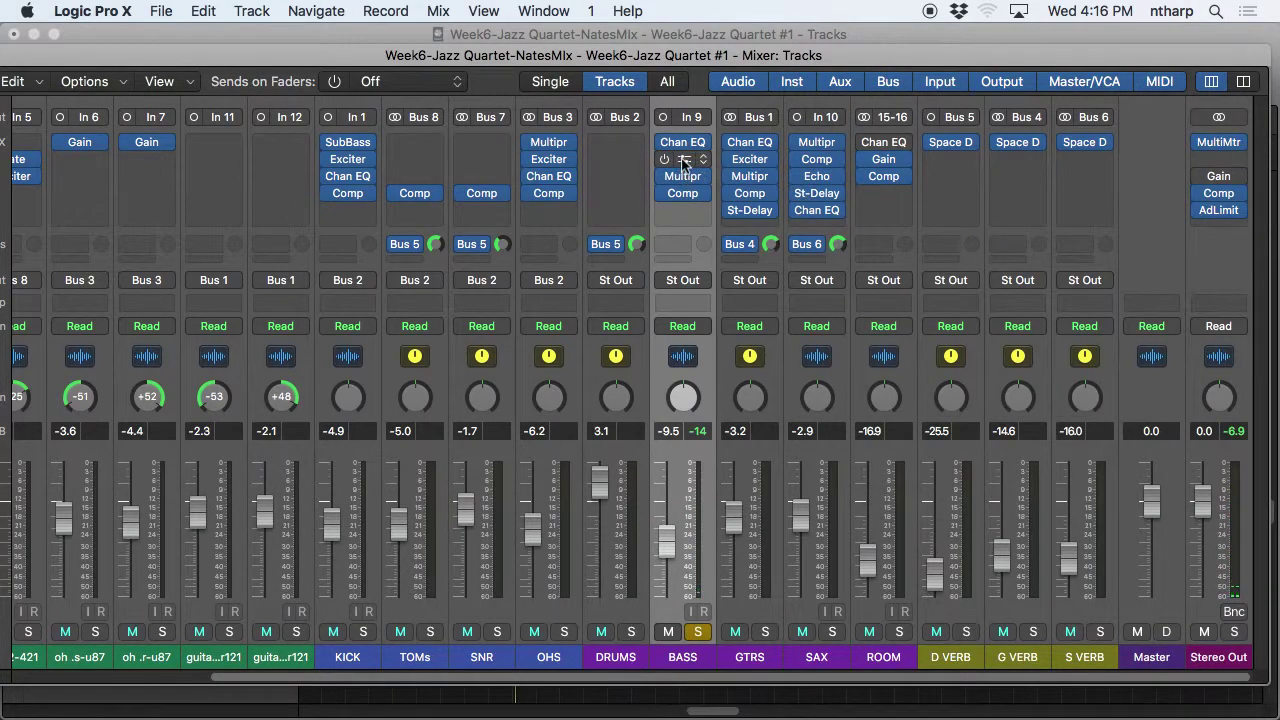
Reopen the BASS Exciter, unsolo the bass, and bring the Tracks window forward with the Exciter over it.
click(683, 159)
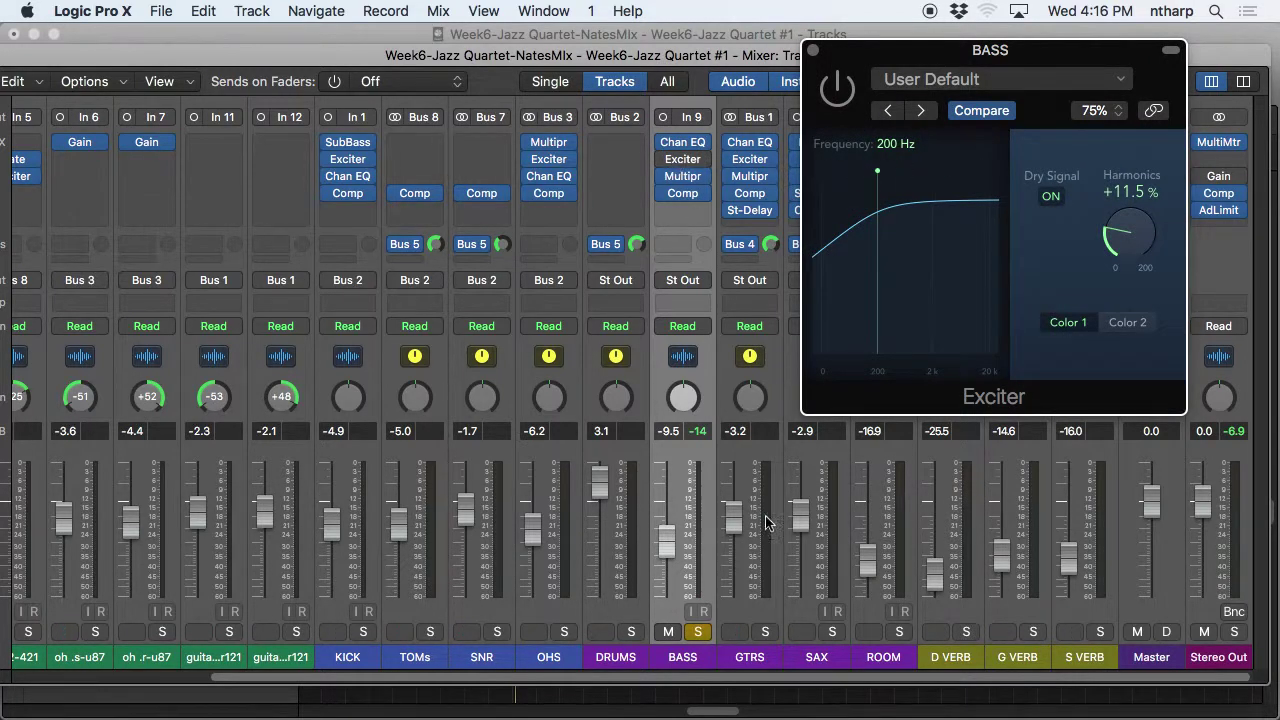
click(698, 632)
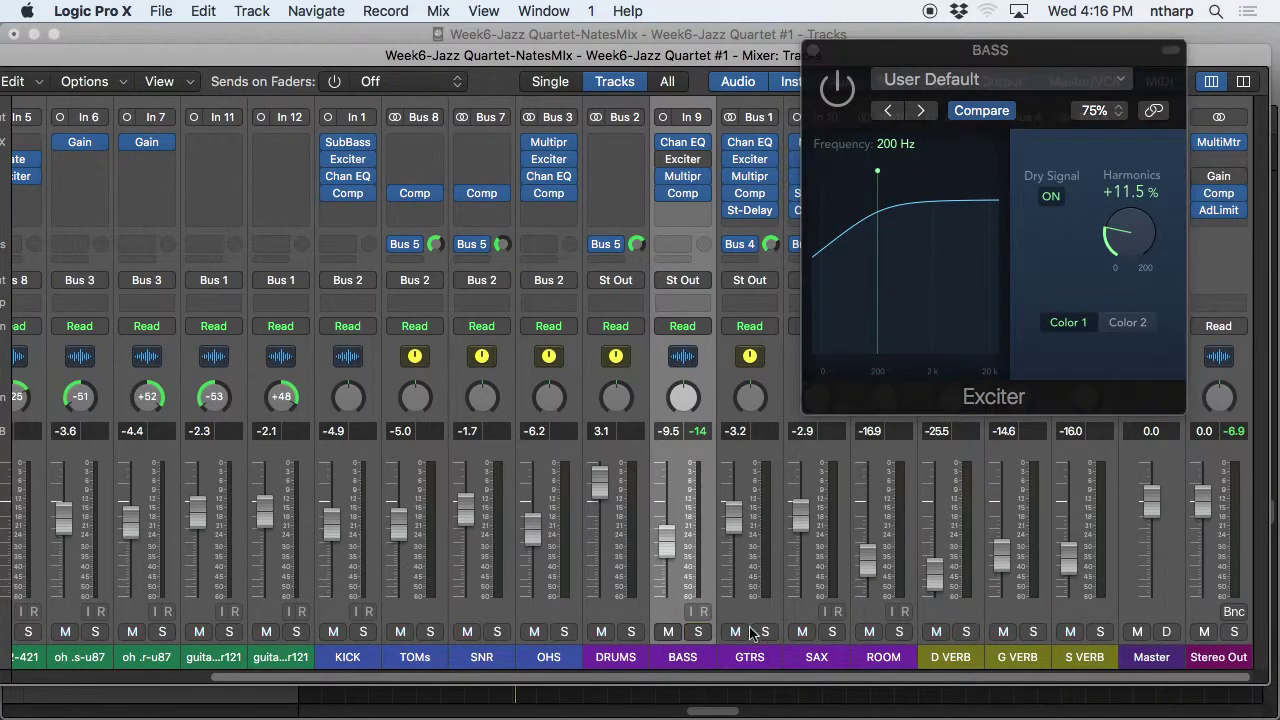
click(608, 36)
ctrl+alt+click(405, 297)
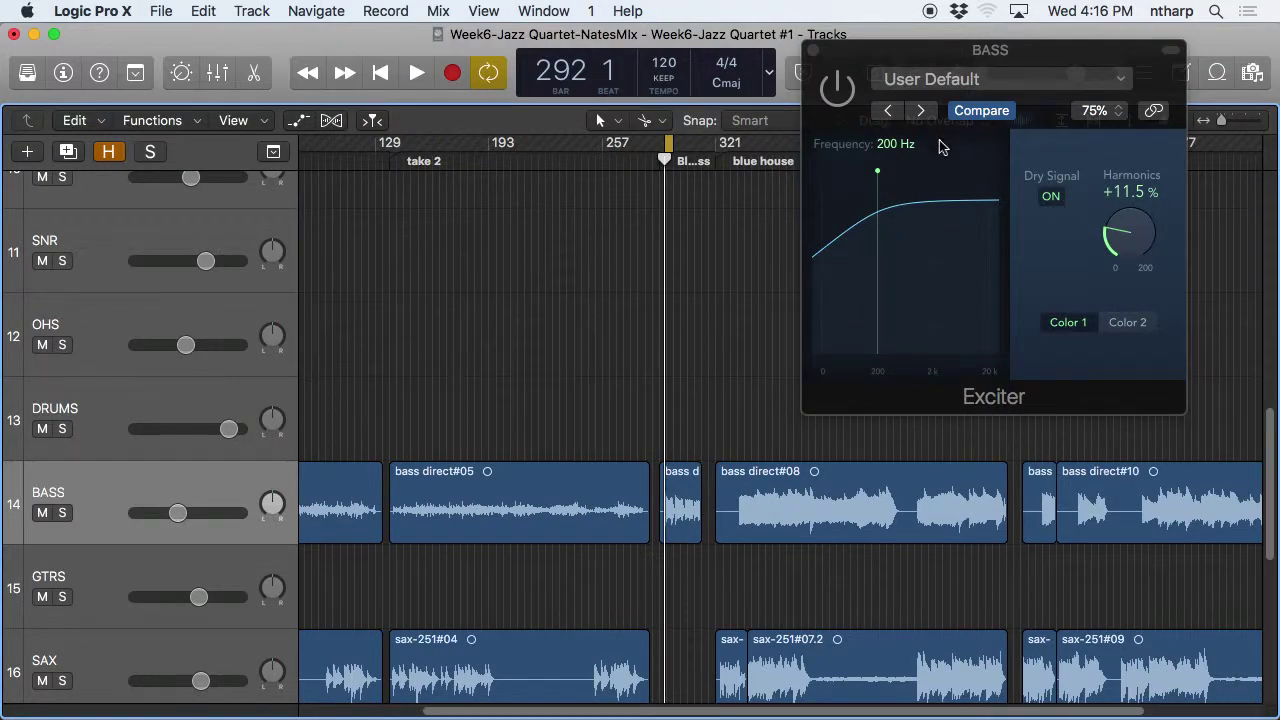
drag(915, 48, 365, 35)
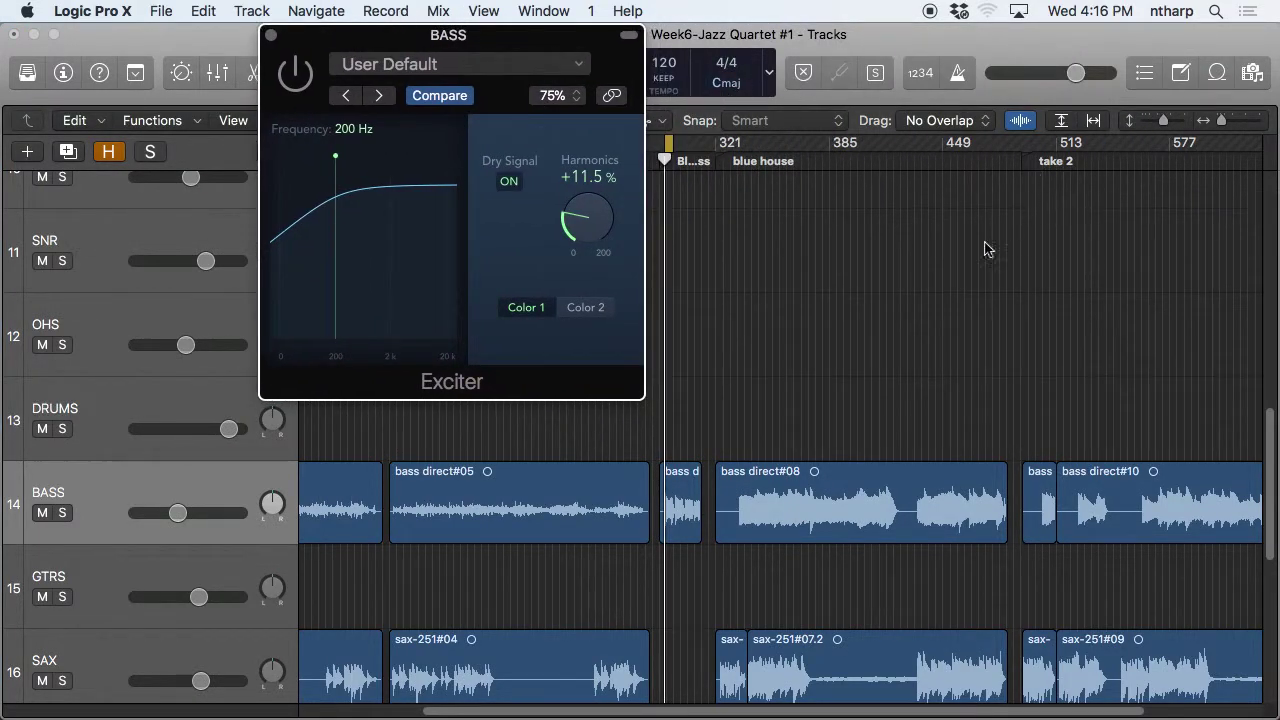
Set the cycle range over the start of the blue house section and play the full mix at a higher system volume.
drag(777, 145, 737, 143)
drag(543, 48, 639, 34)
key(space)
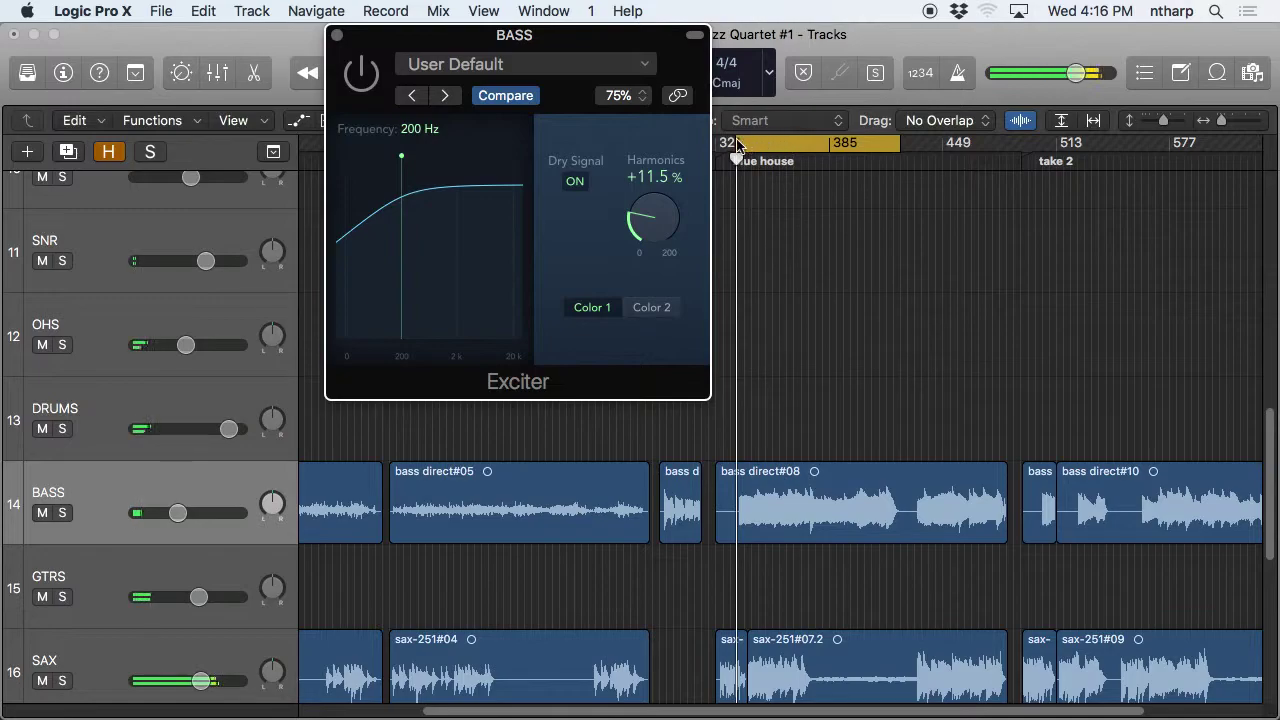
key(XF86AudioRaiseVolume)
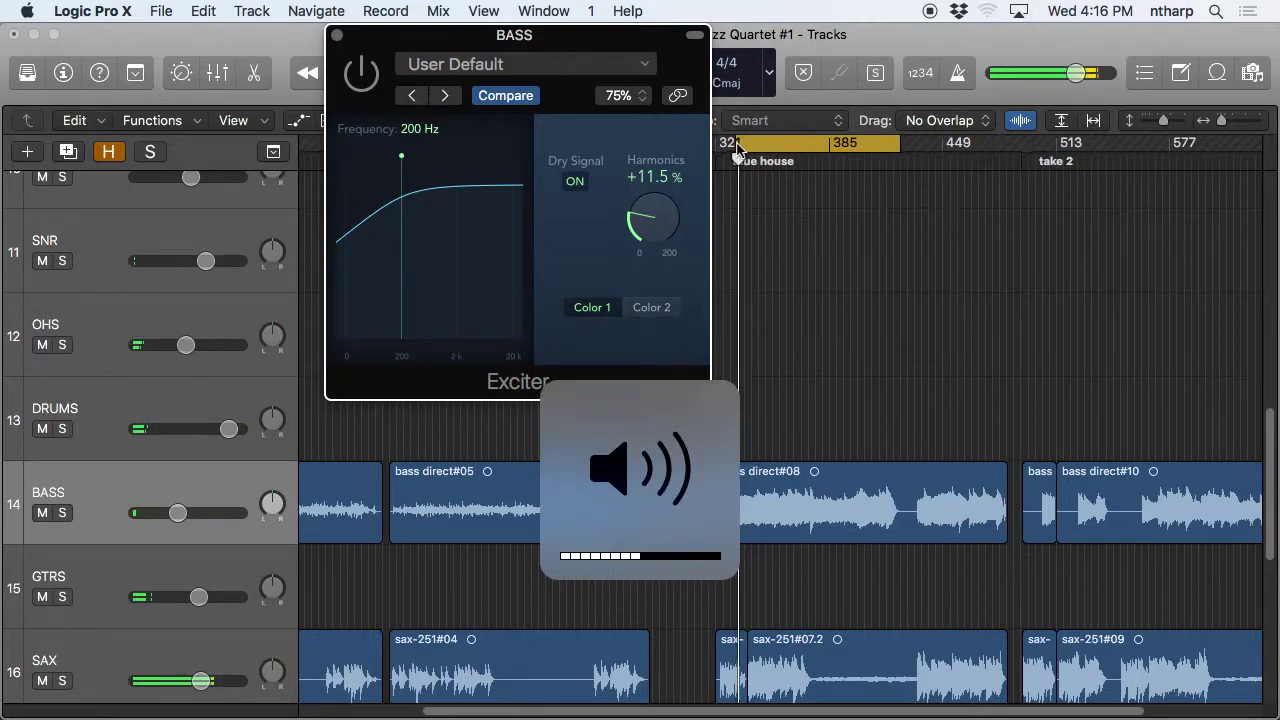
drag(620, 82, 1114, 82)
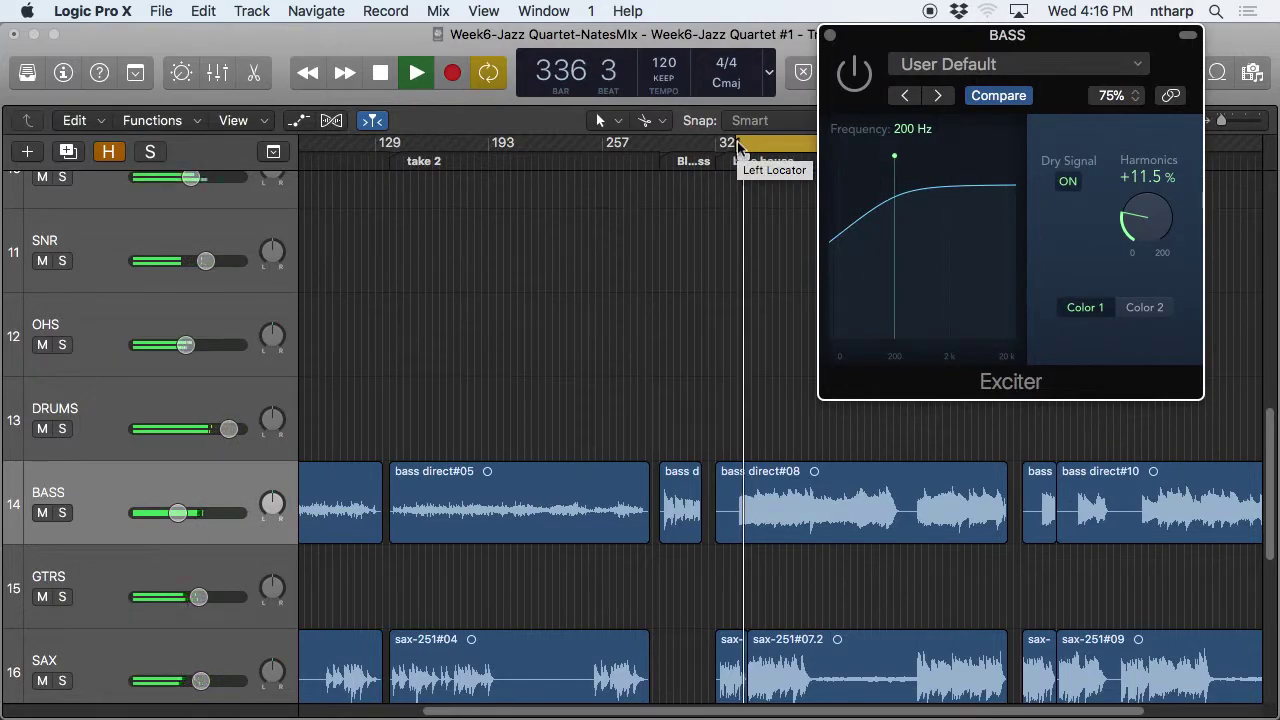
key(XF86AudioRaiseVolume)
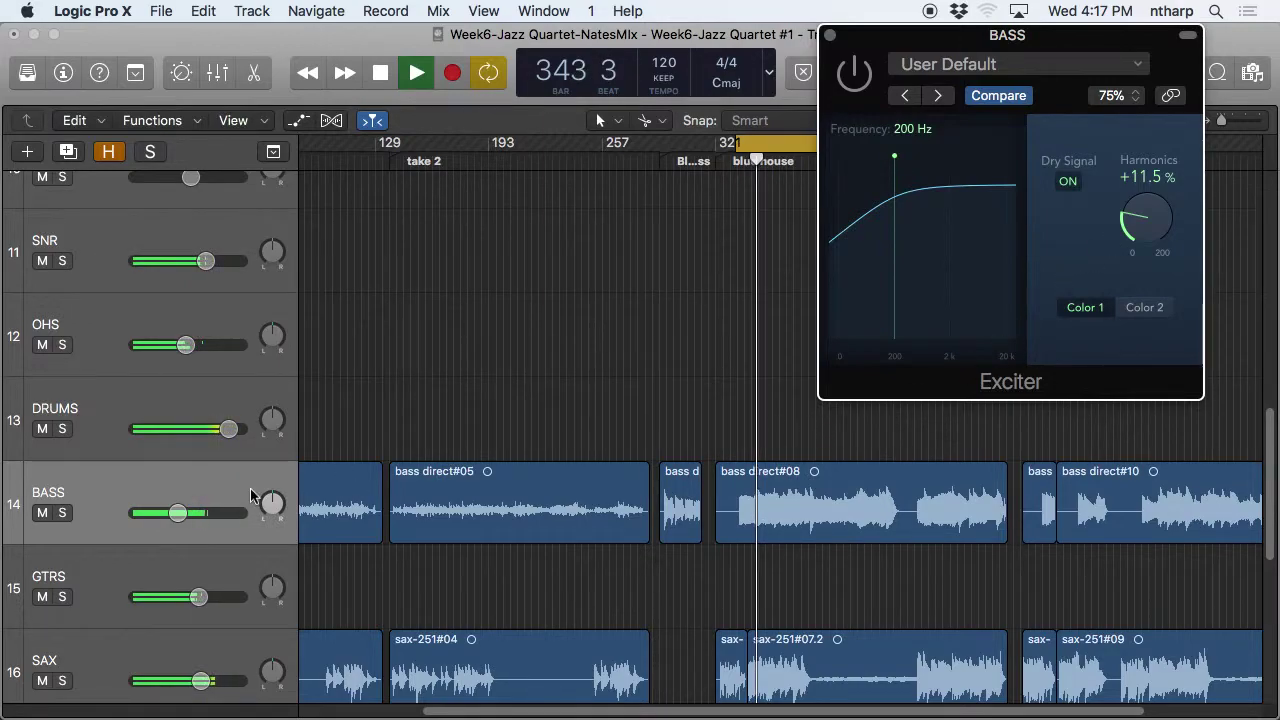
Lower the GTRS track's volume to -4.4 dB and nudge the BASS volume while the full mix plays.
click(178, 512)
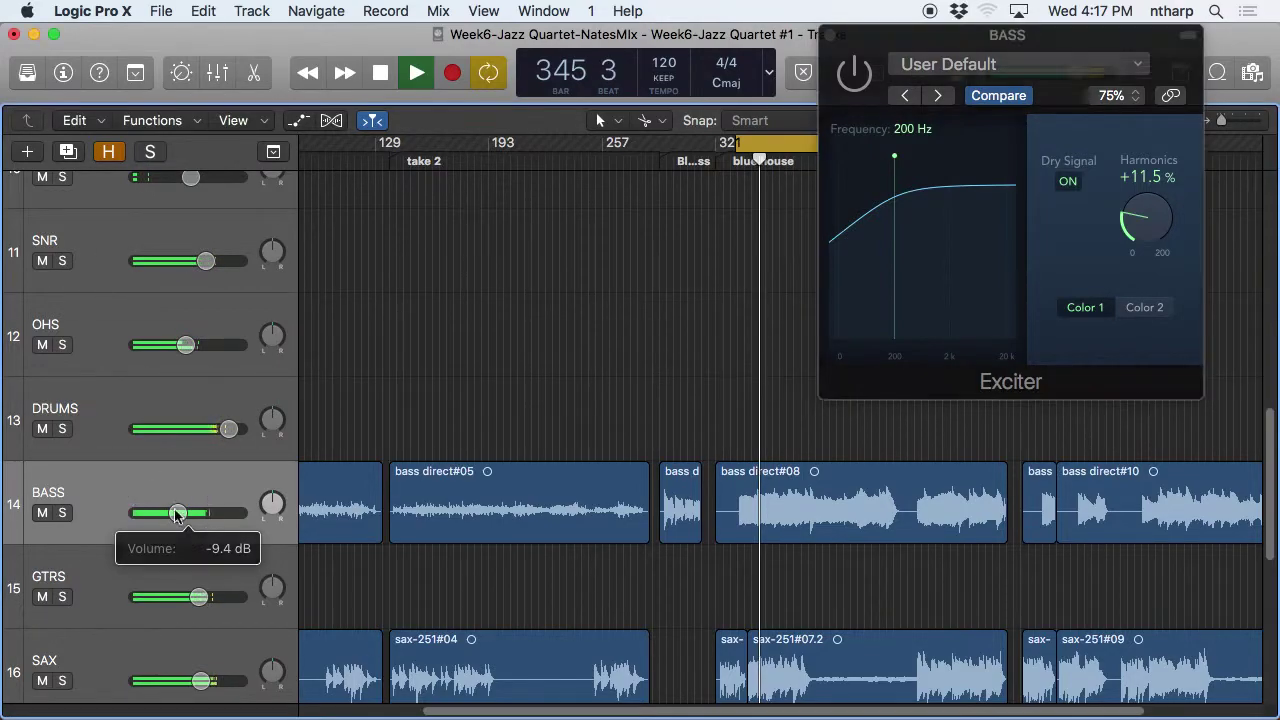
click(197, 597)
drag(197, 597, 193, 597)
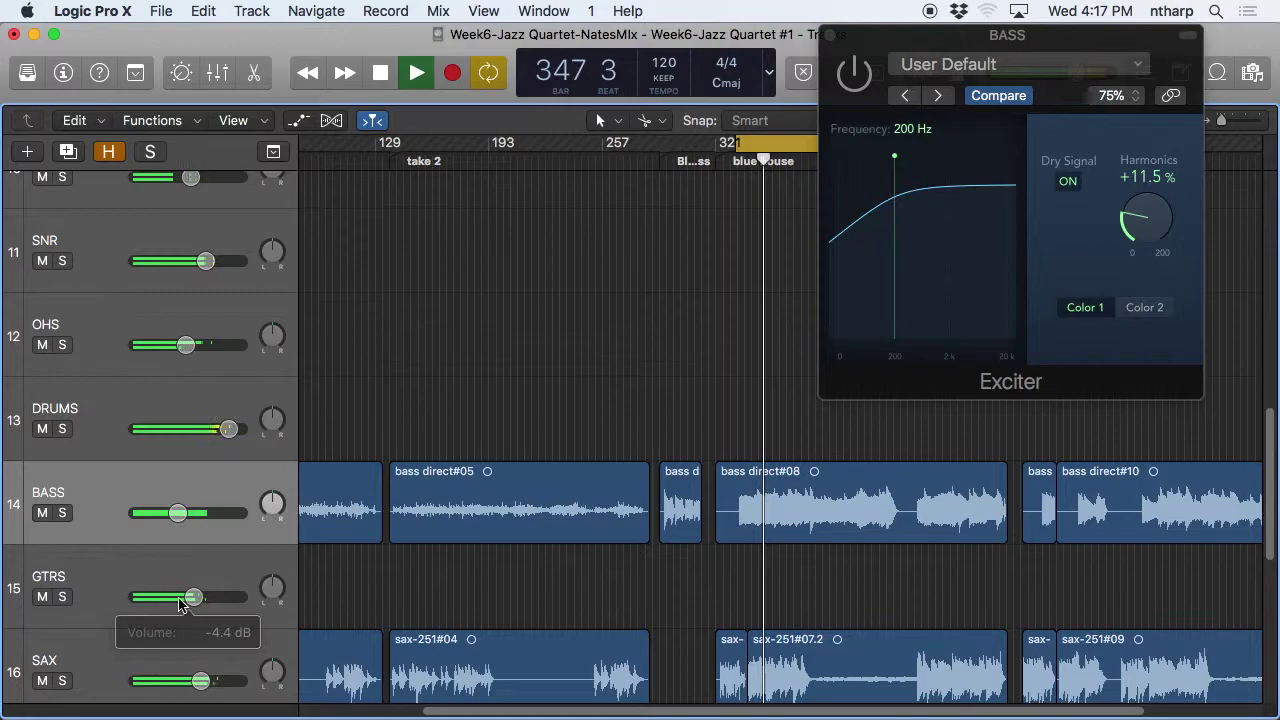
drag(178, 513, 178, 513)
Mute the BASS track to hear the mix without it, and restart playback with the bass unmuted.
click(42, 513)
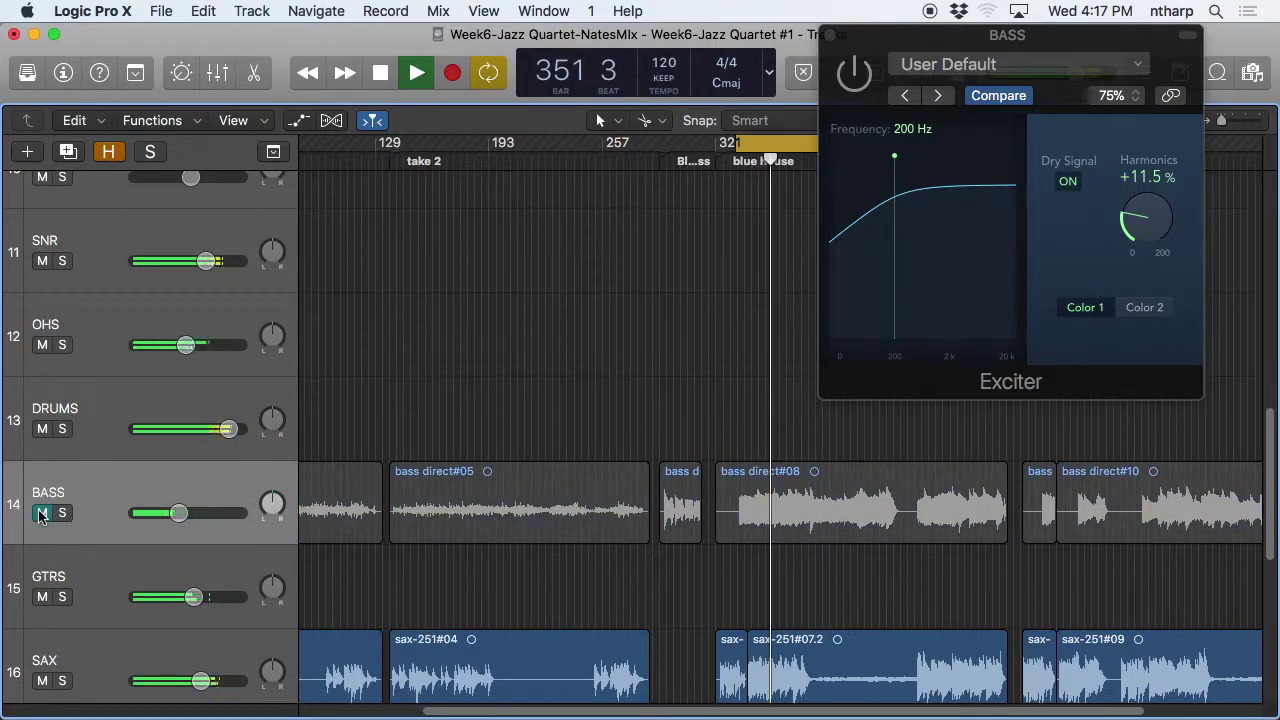
key(space)
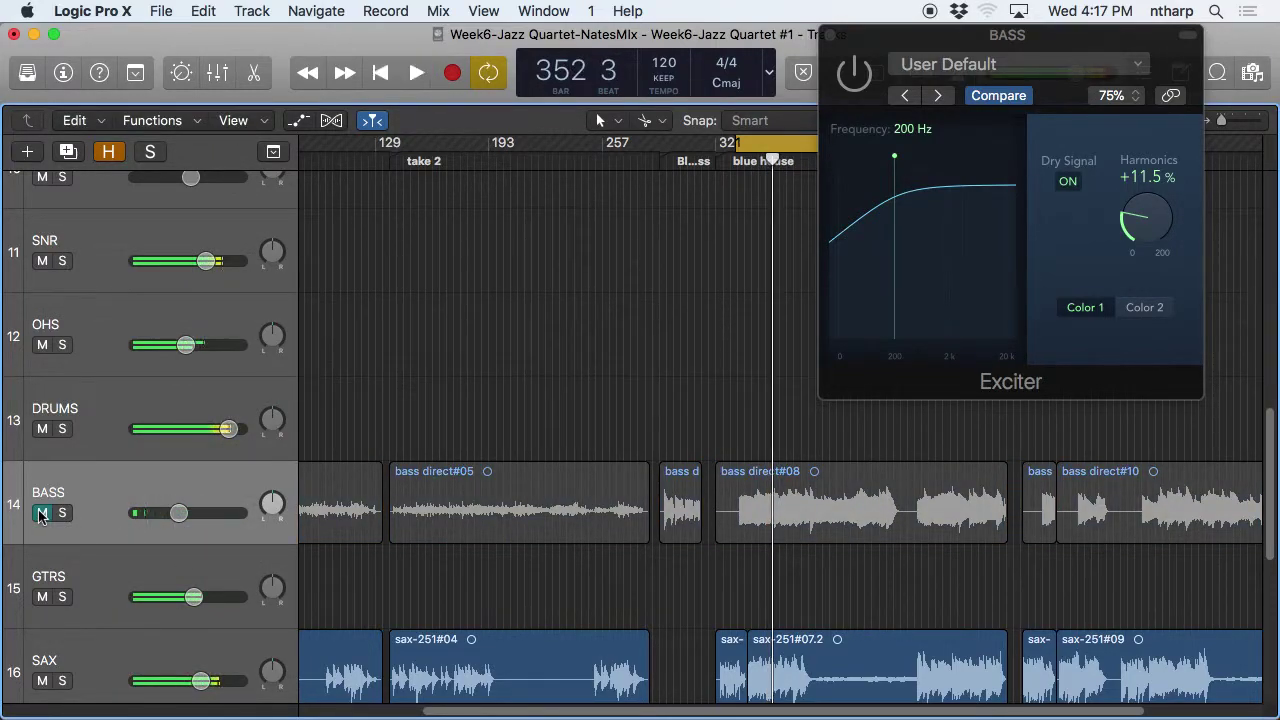
click(42, 513)
key(space)
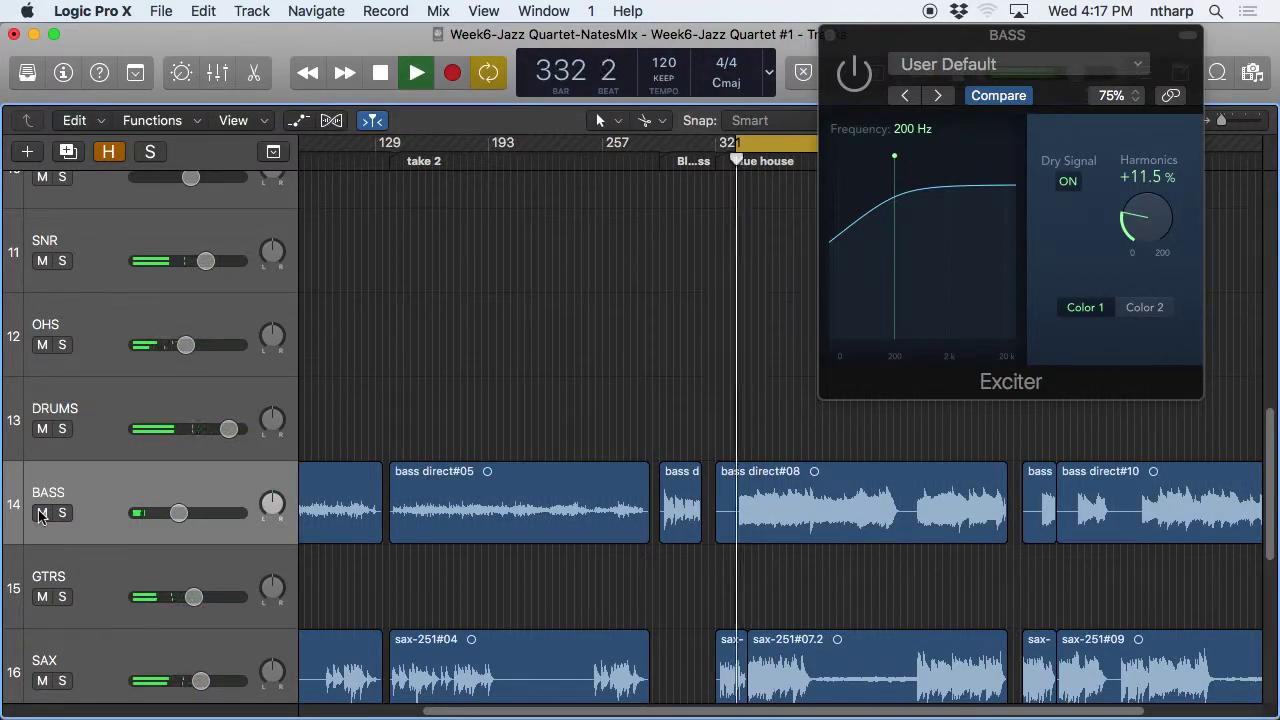
Shift the cycle range slightly further into the blue house section and raise the BASS volume to -4.2 dB.
drag(767, 143, 784, 143)
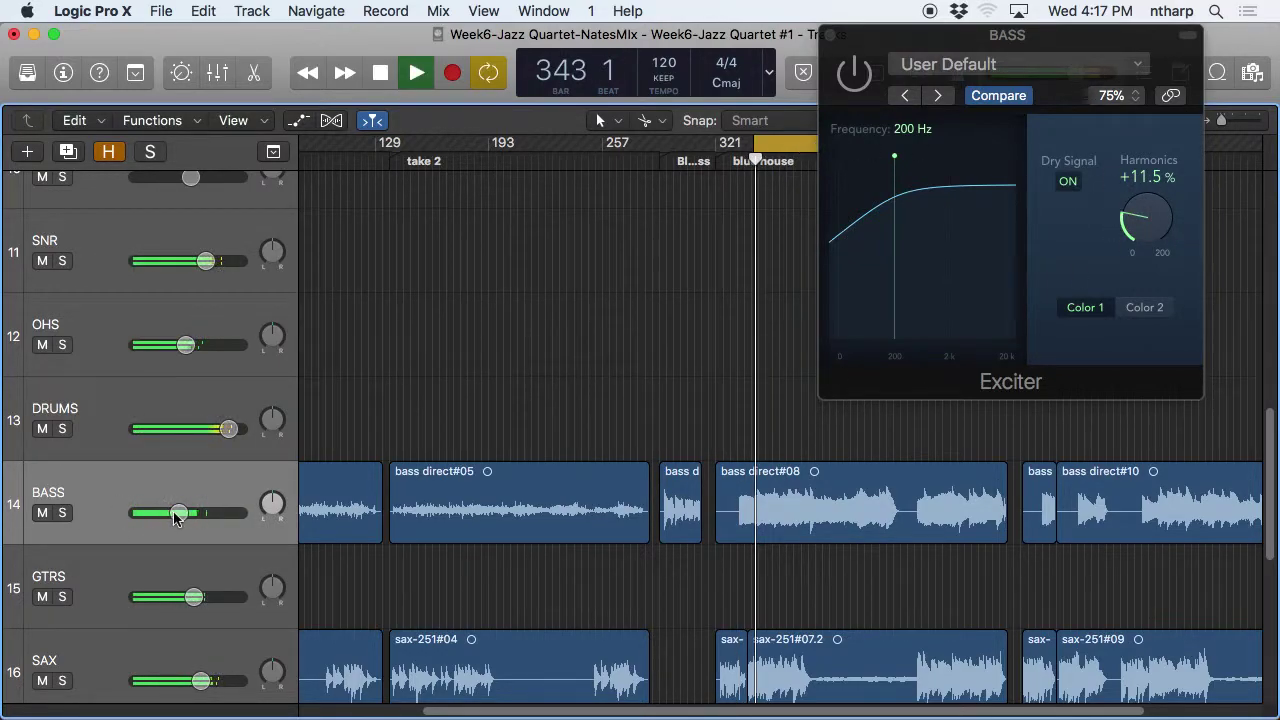
drag(178, 513, 195, 513)
Turn on the BASS Exciter, set Harmonics to +145 % and Frequency to 980 Hz, and audition it in the mix.
drag(1143, 220, 1133, 95)
click(855, 73)
mouse_move(1145, 212)
mouse_down()
mouse_move(1160, 303)
mouse_move(1181, 338)
mouse_move(1147, 210)
mouse_up()
drag(894, 156, 930, 155)
drag(1145, 205, 1137, 160)
drag(927, 157, 935, 158)
key(space)
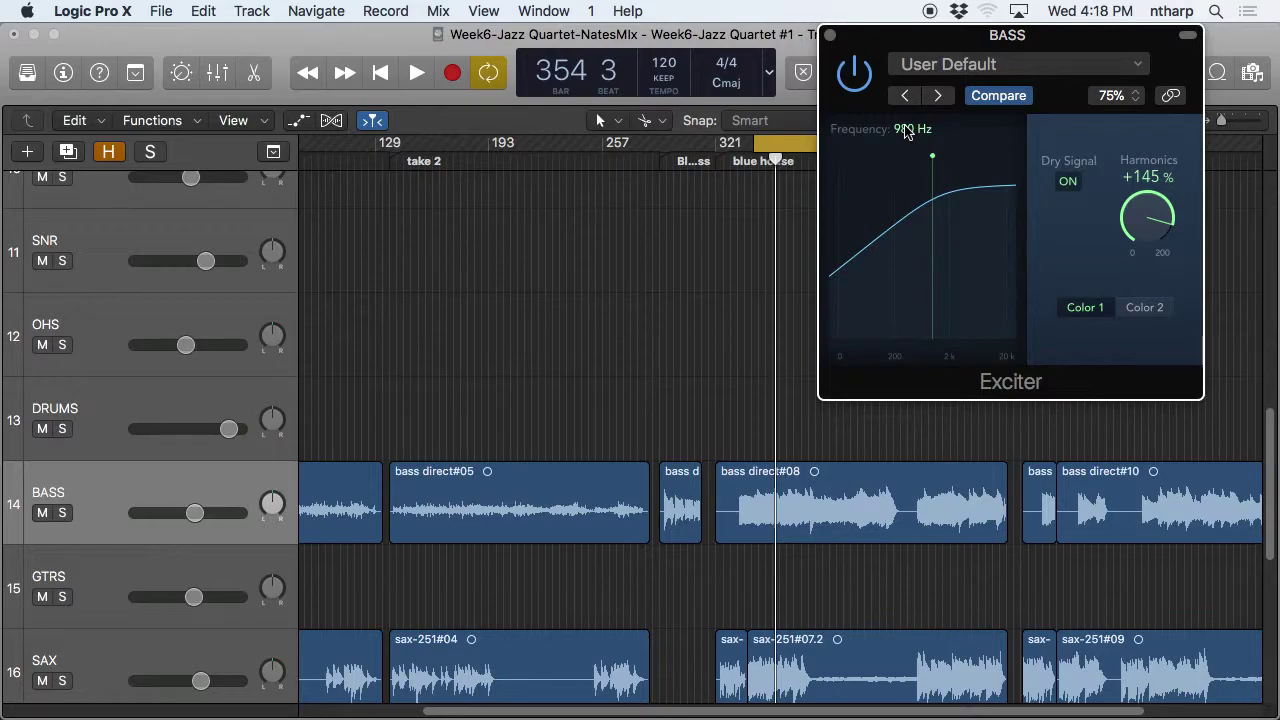
key(space)
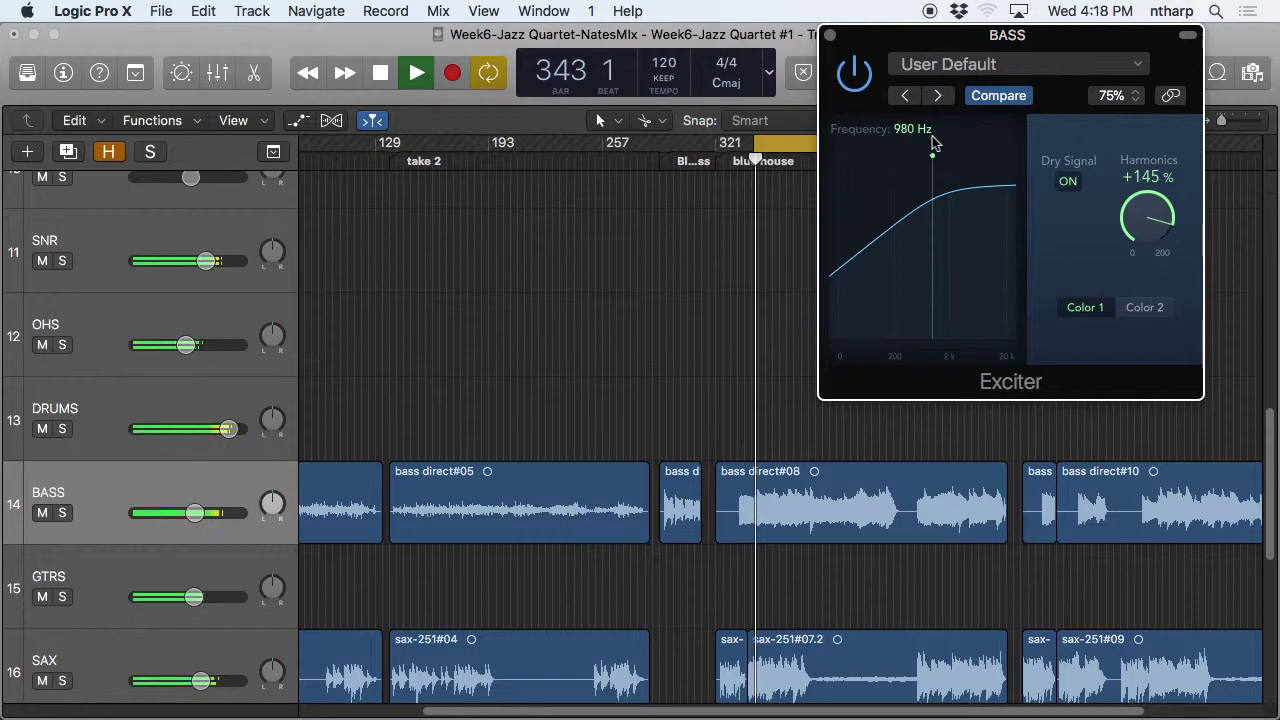
key(space)
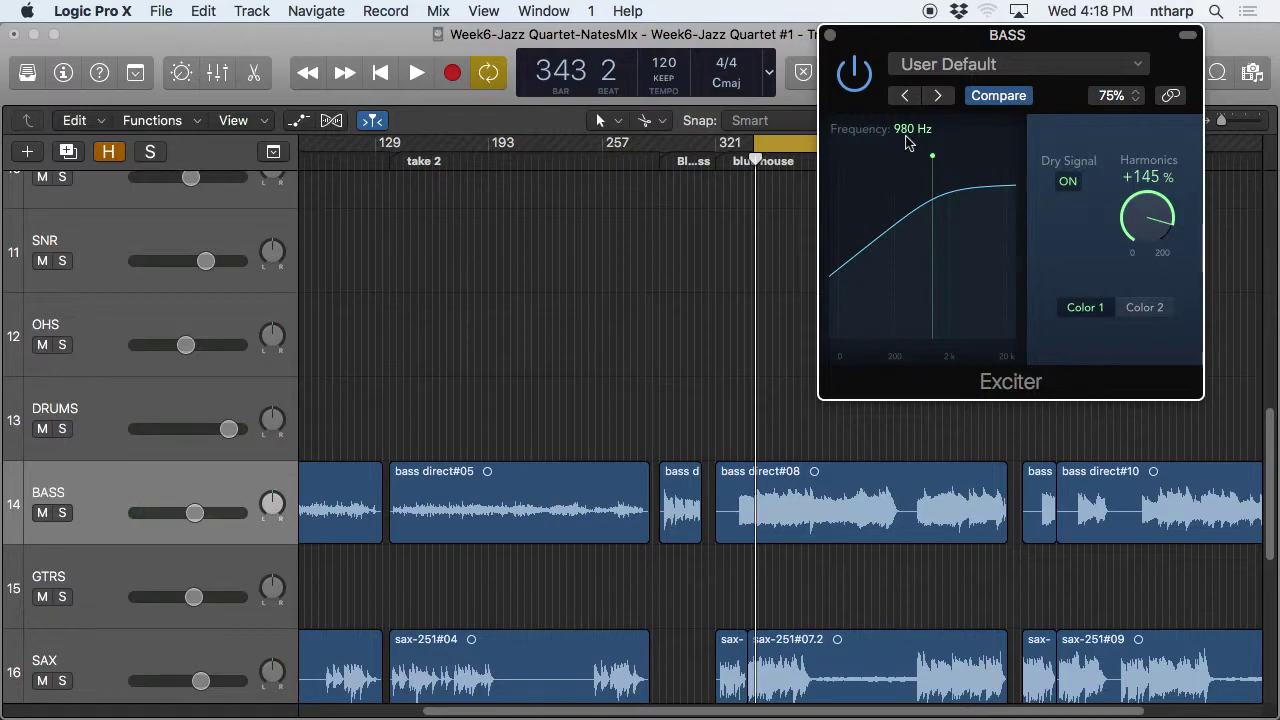
Set the BASS Exciter to a Frequency of 230 Hz and Harmonics of +10.6 %, and close its window.
drag(932, 162, 904, 162)
key(space)
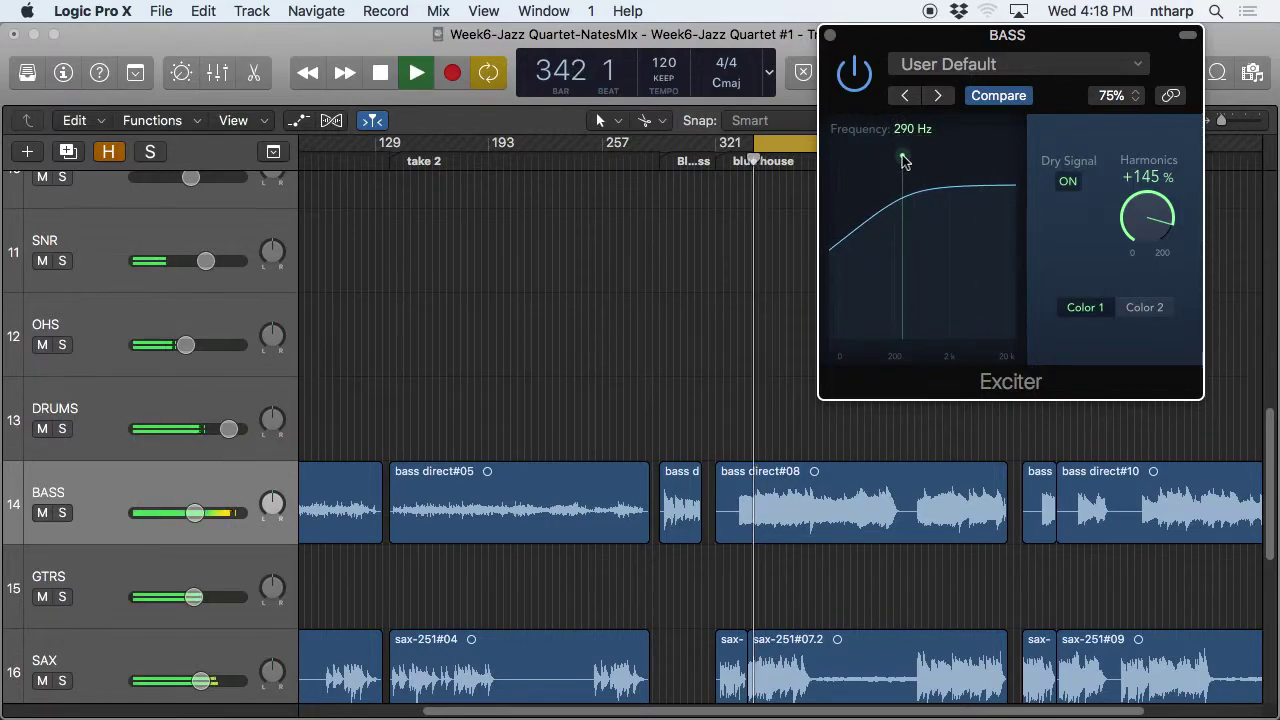
drag(903, 160, 898, 162)
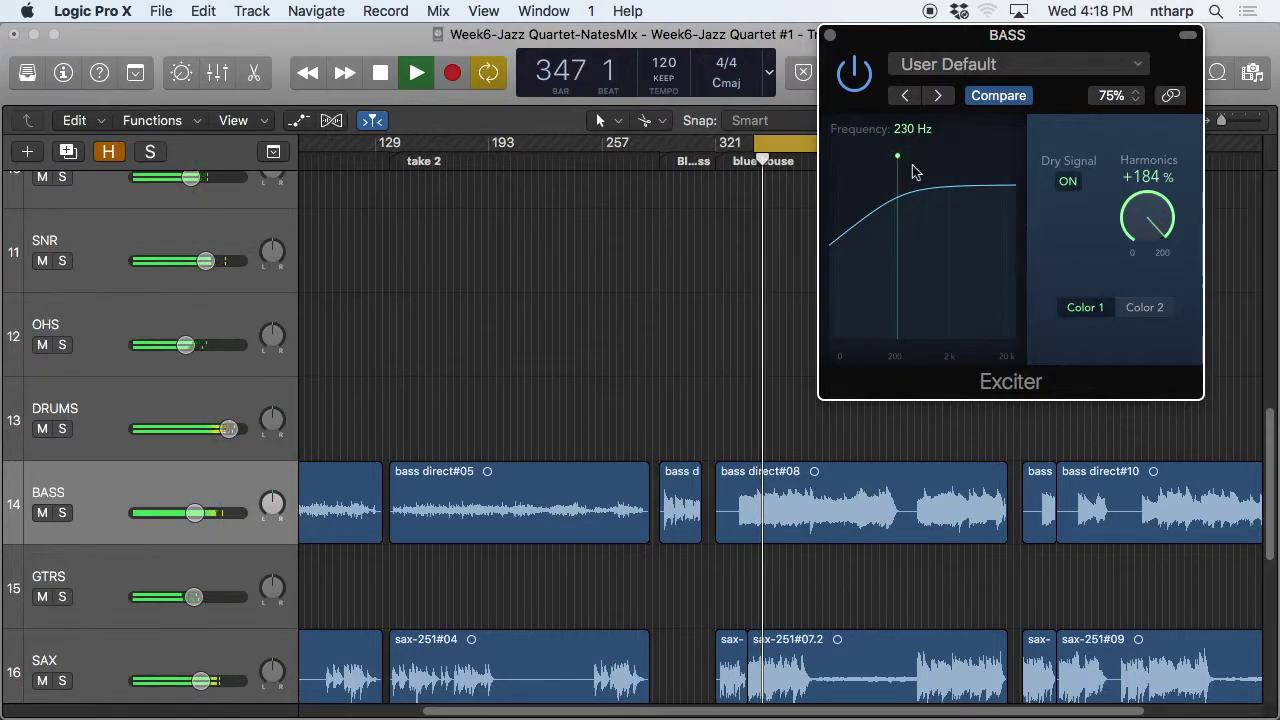
drag(1141, 206, 1143, 437)
key(space)
mouse_move(1172, 225)
mouse_down()
mouse_move(1152, 203)
mouse_move(1153, 217)
mouse_up()
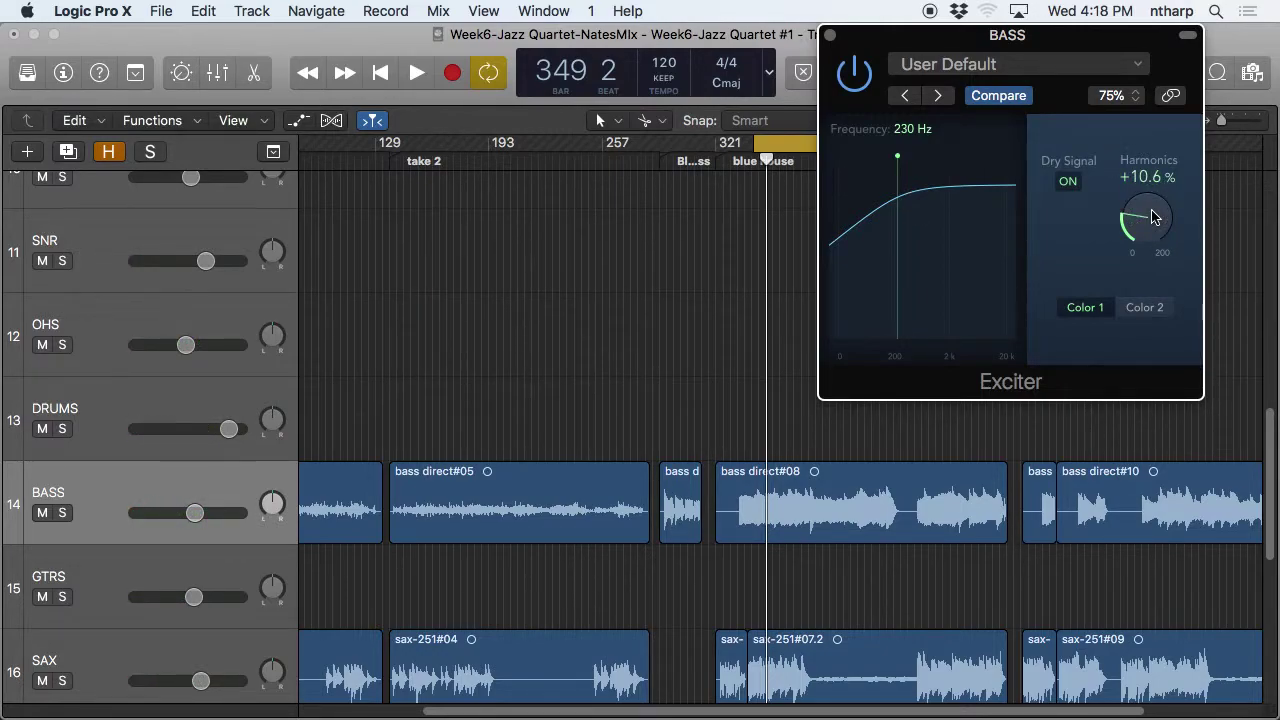
click(830, 35)
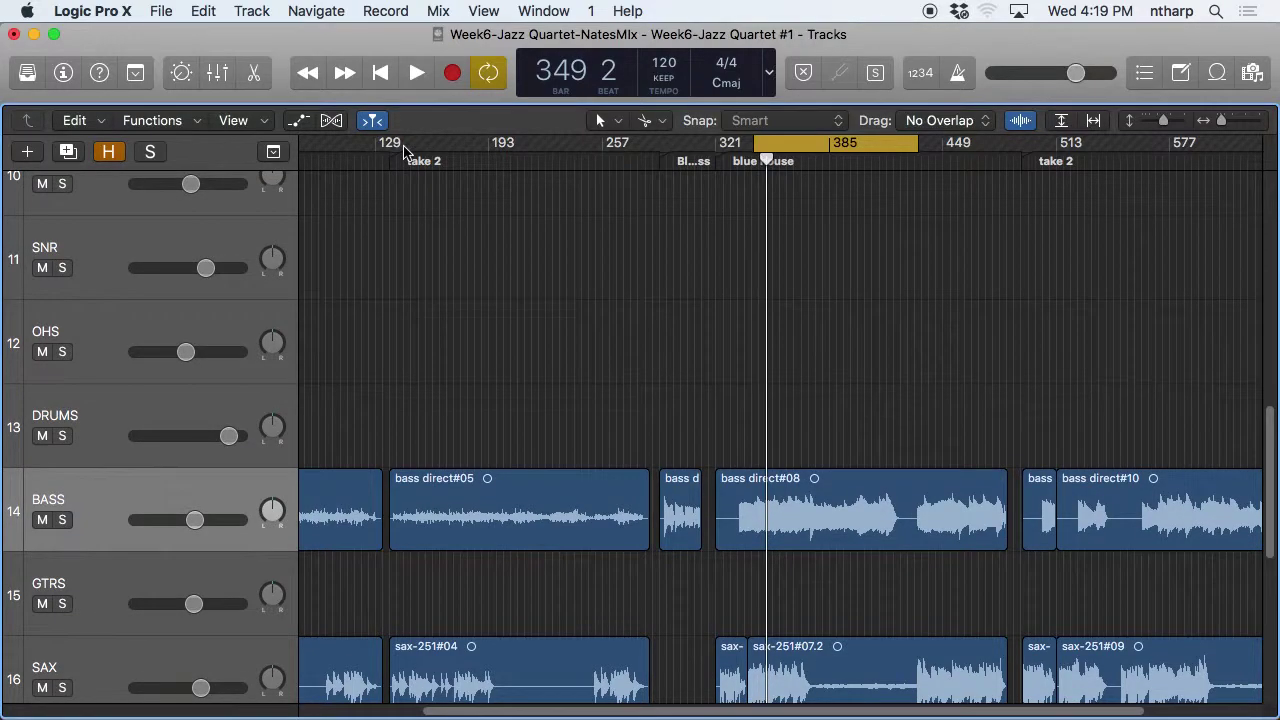
Select SAX in the Mixer, switch the Stereo Out Gain plug-in on with Mono enabled, and close its window.
key(super+2)
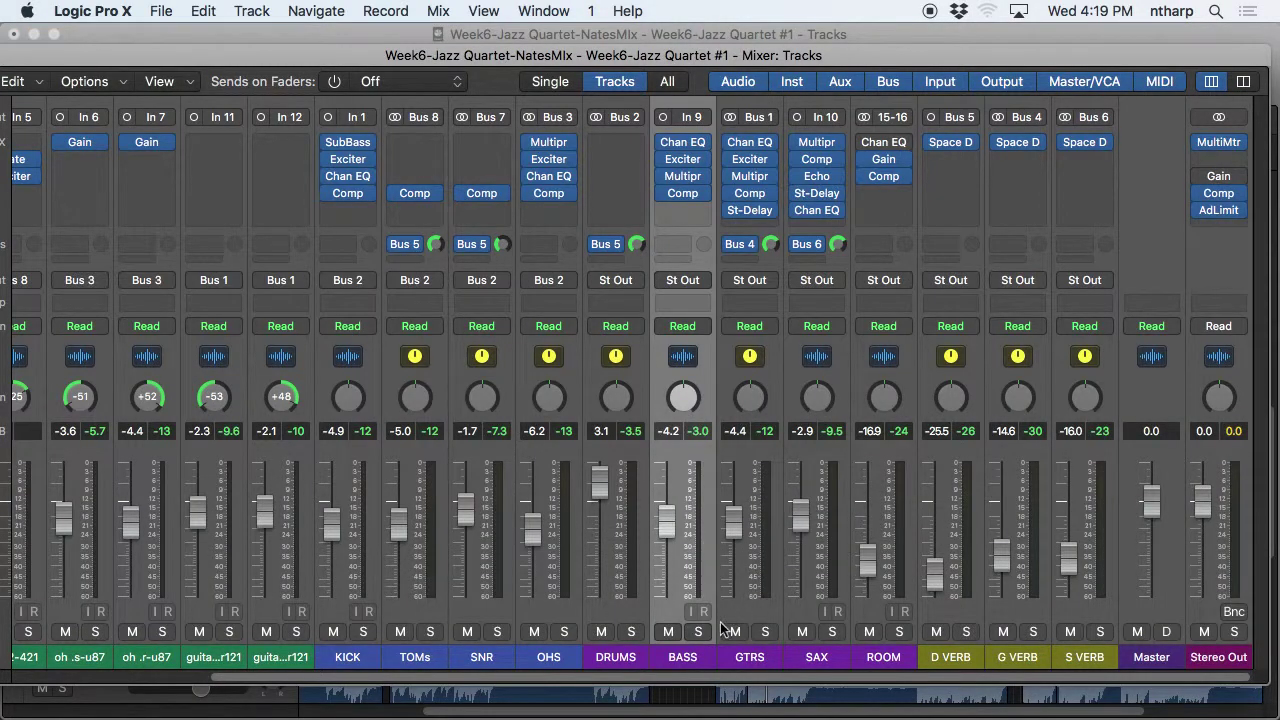
click(817, 657)
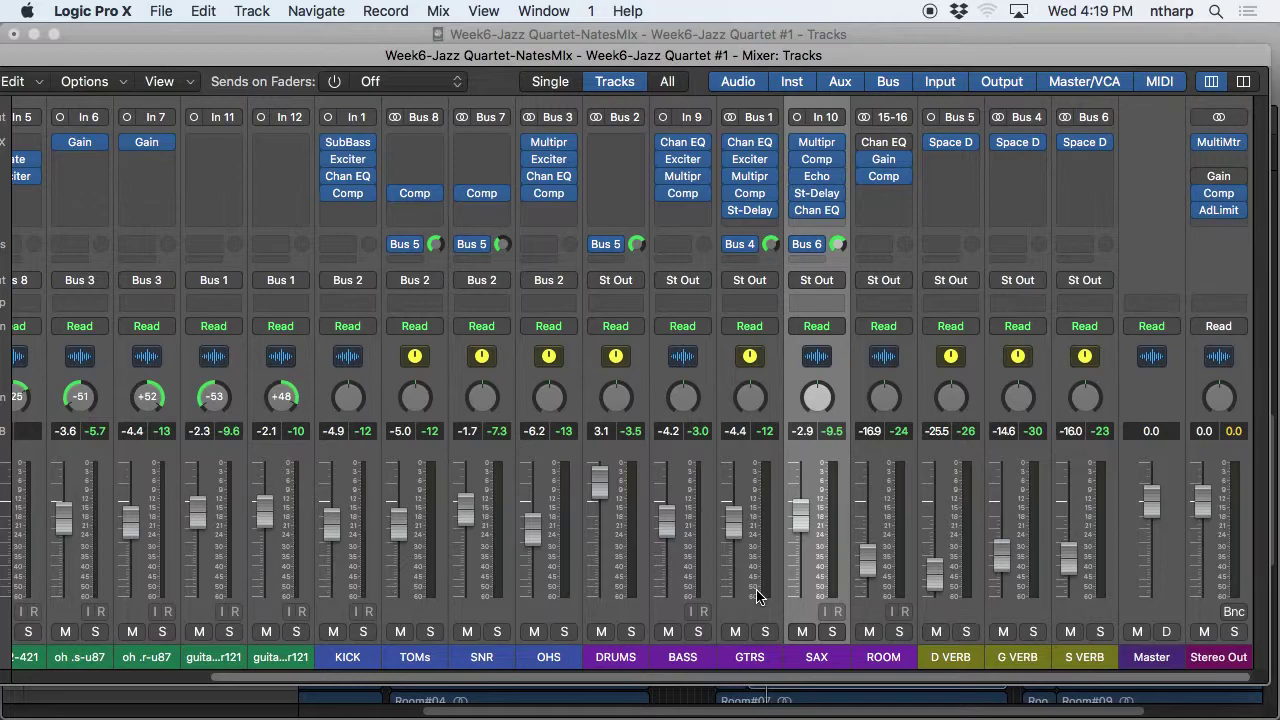
mouse_move(1210, 177)
click(1218, 177)
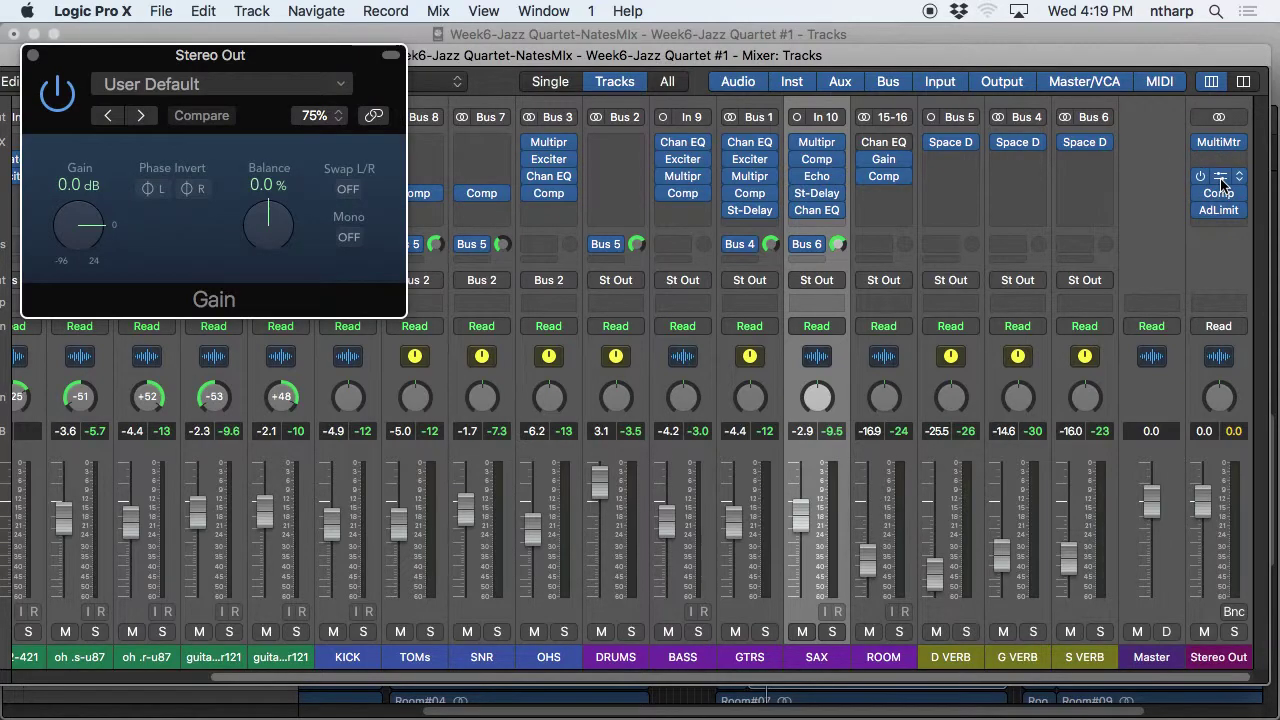
click(348, 237)
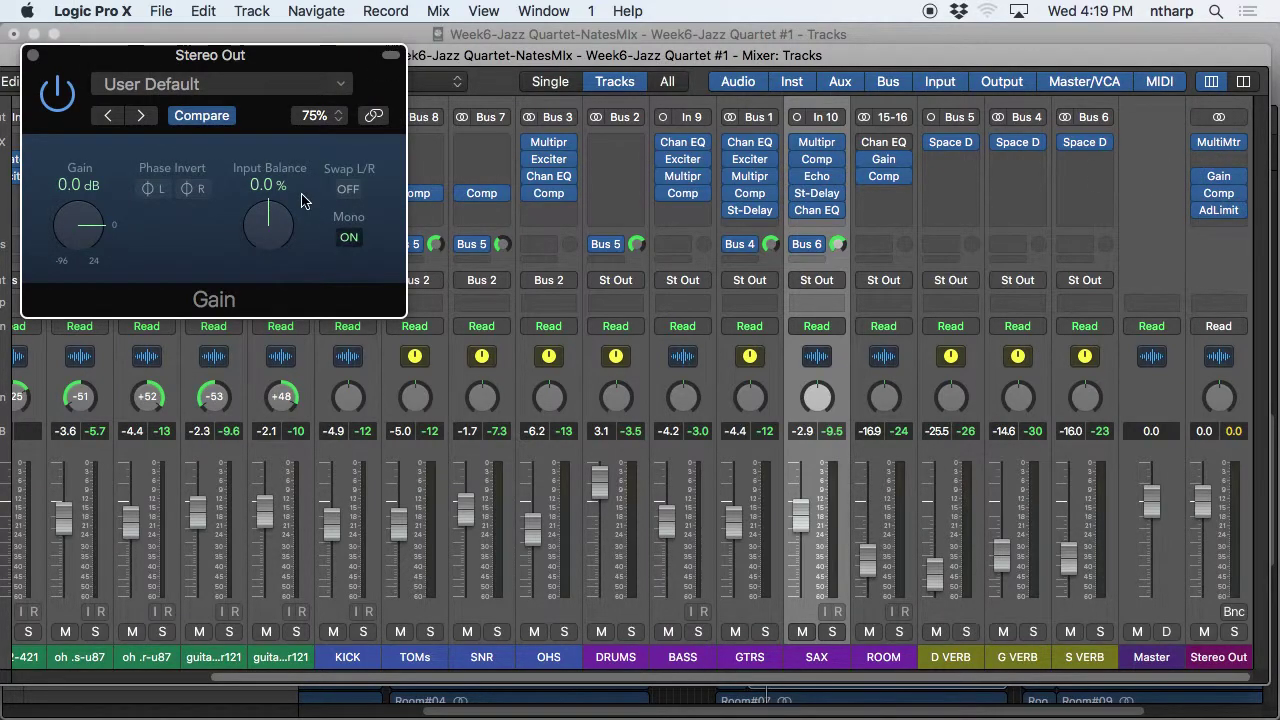
click(34, 56)
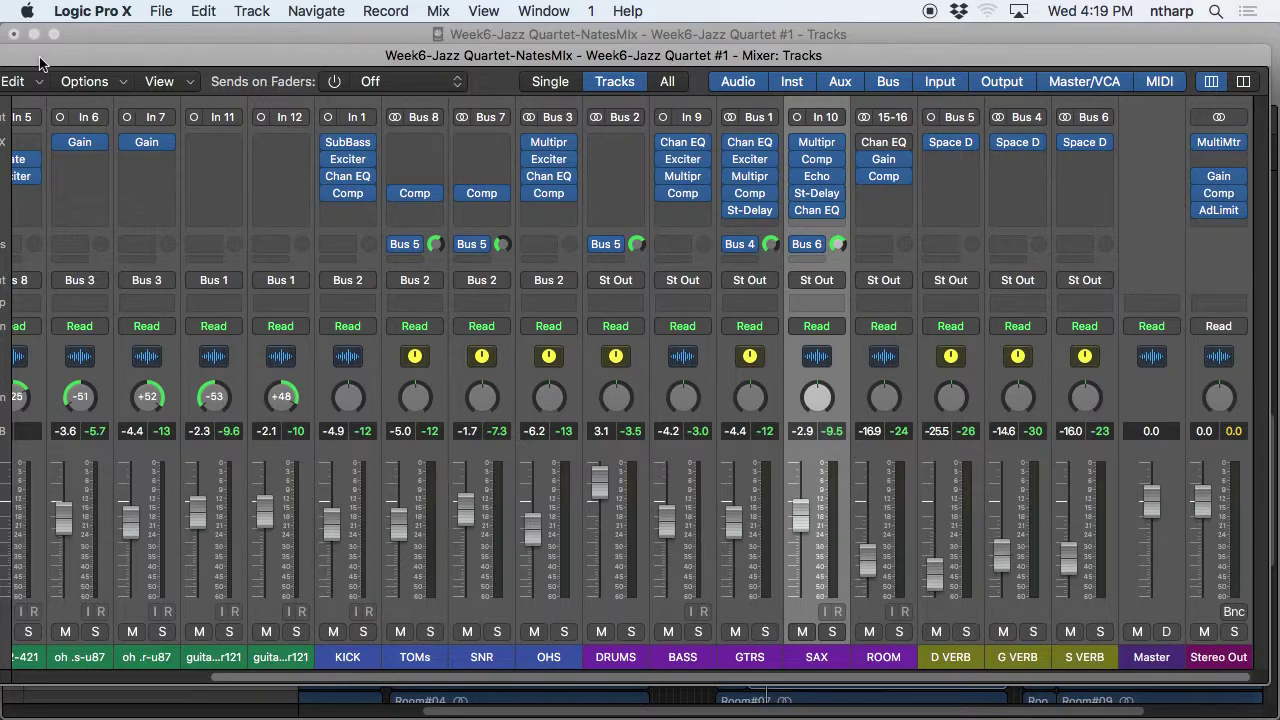
Bypass all five insert effects on the SAX channel, solo it, and start playback.
click(796, 142)
click(796, 159)
click(796, 176)
click(796, 193)
click(796, 210)
click(832, 632)
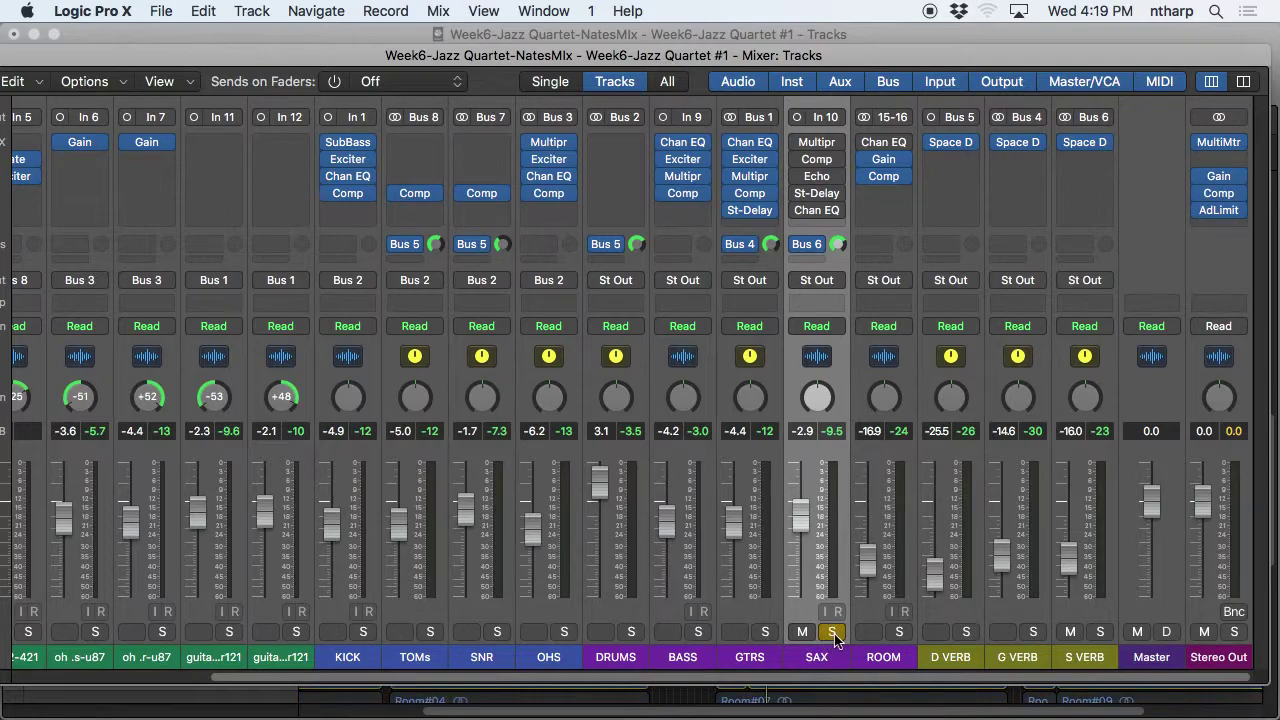
key(space)
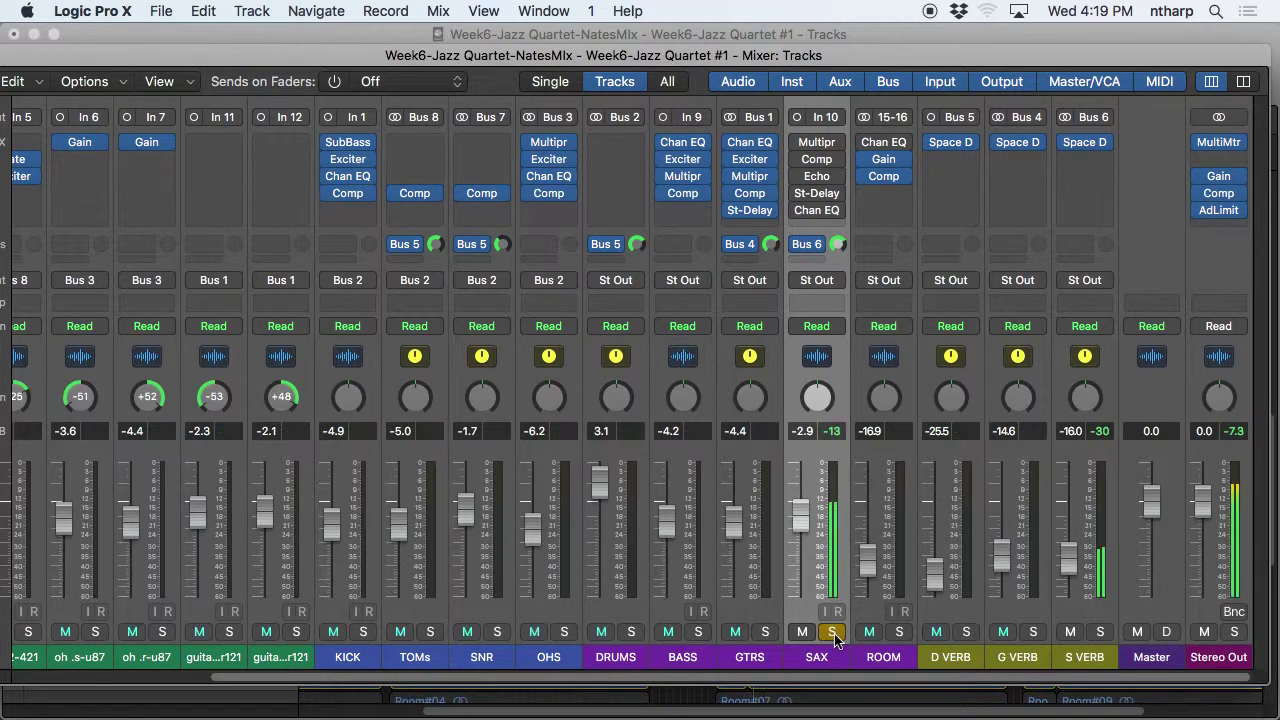
Move the cycle range to the start of the take 2 section after blue house and audition the soloed sax.
click(842, 36)
drag(794, 146, 1063, 121)
drag(1070, 120, 1070, 121)
key(space)
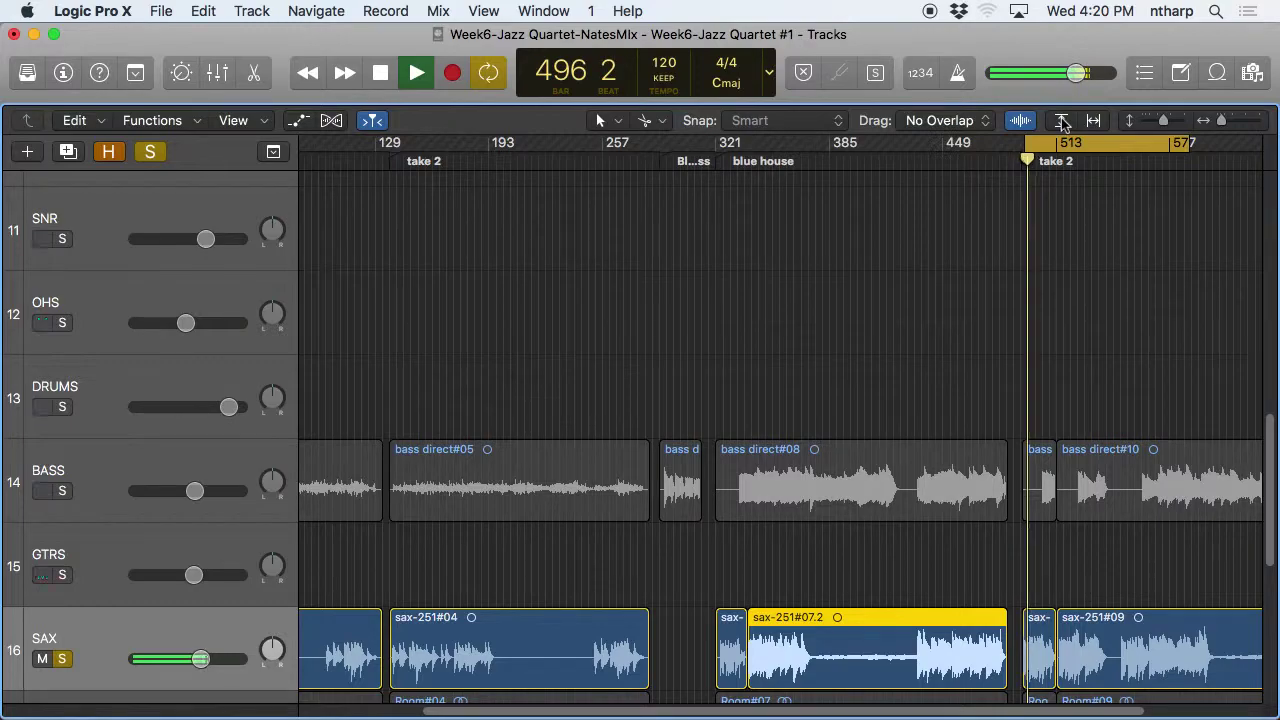
key(space)
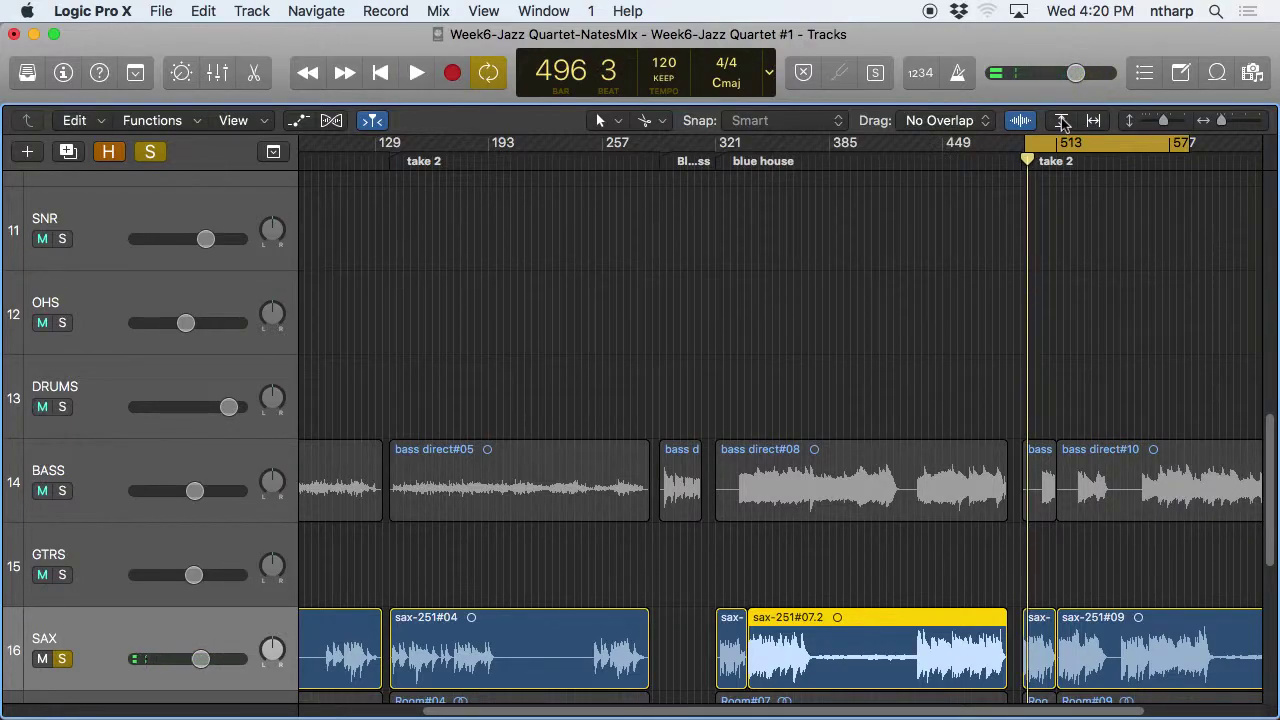
Enable the SAX Channel EQ for playback analysis, and move its 2500 Hz band to 6400 Hz at -21.0 dB with that band switched off.
key(super+2)
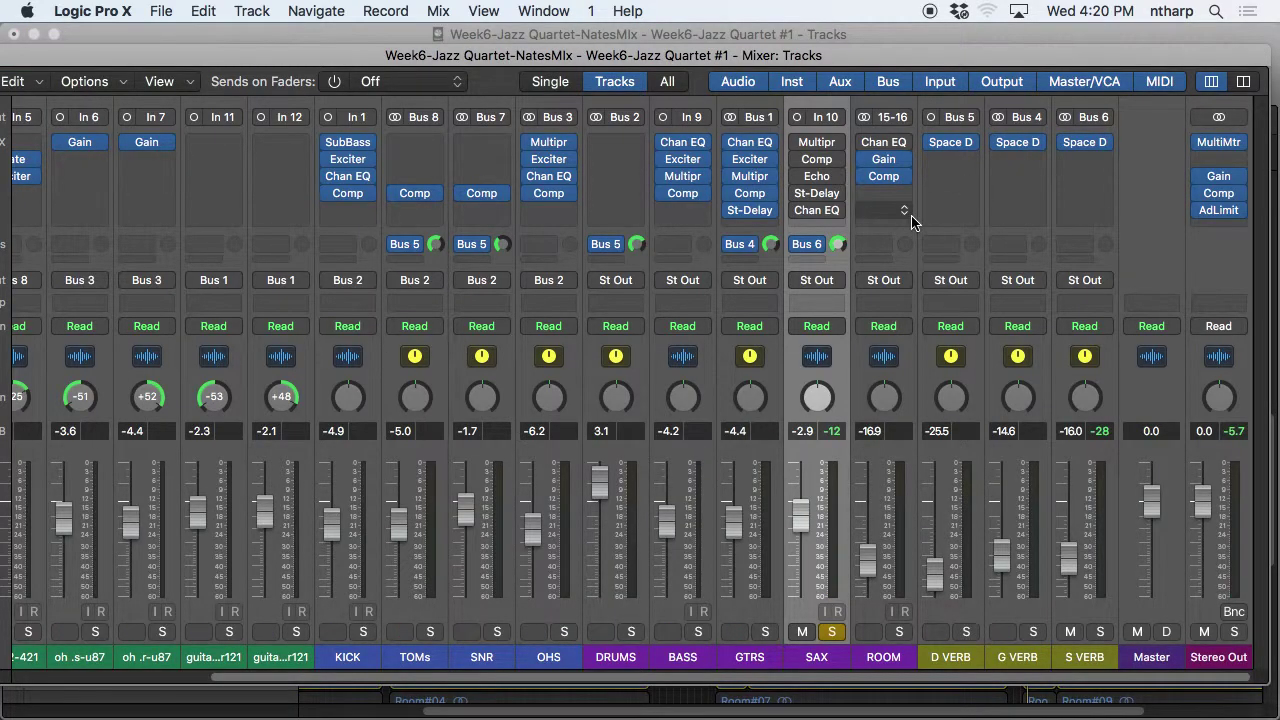
click(817, 211)
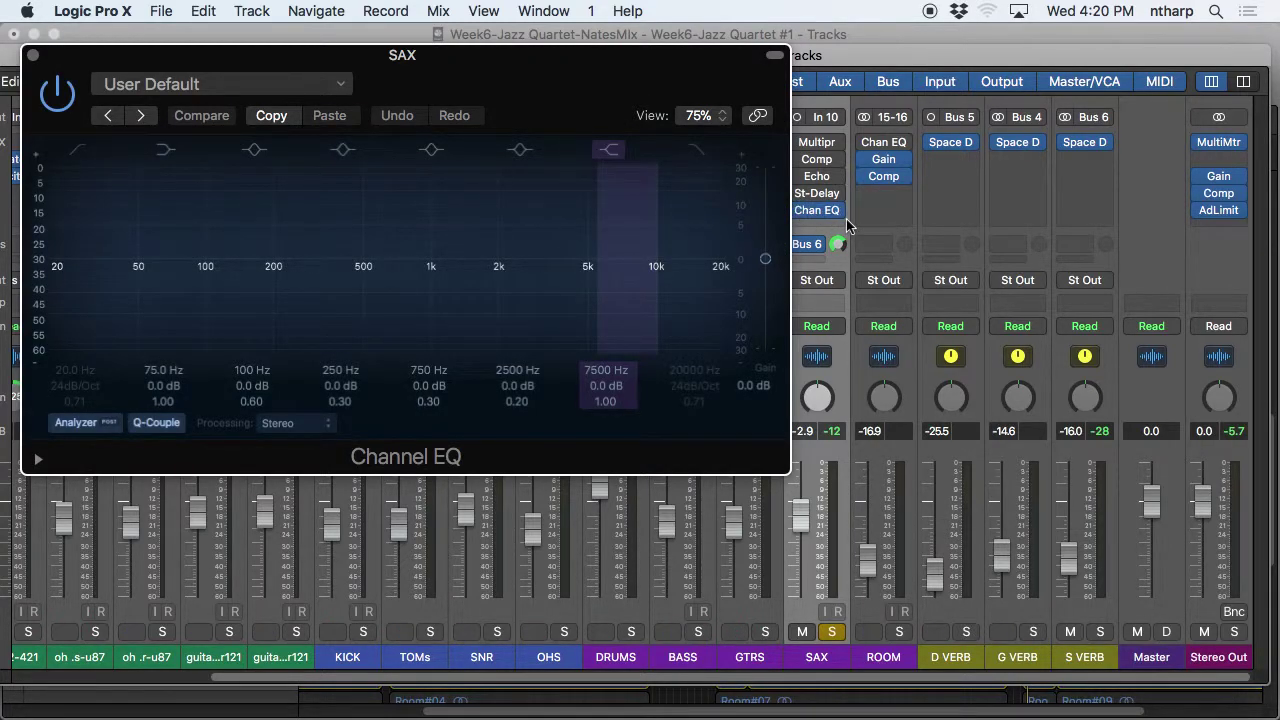
key(space)
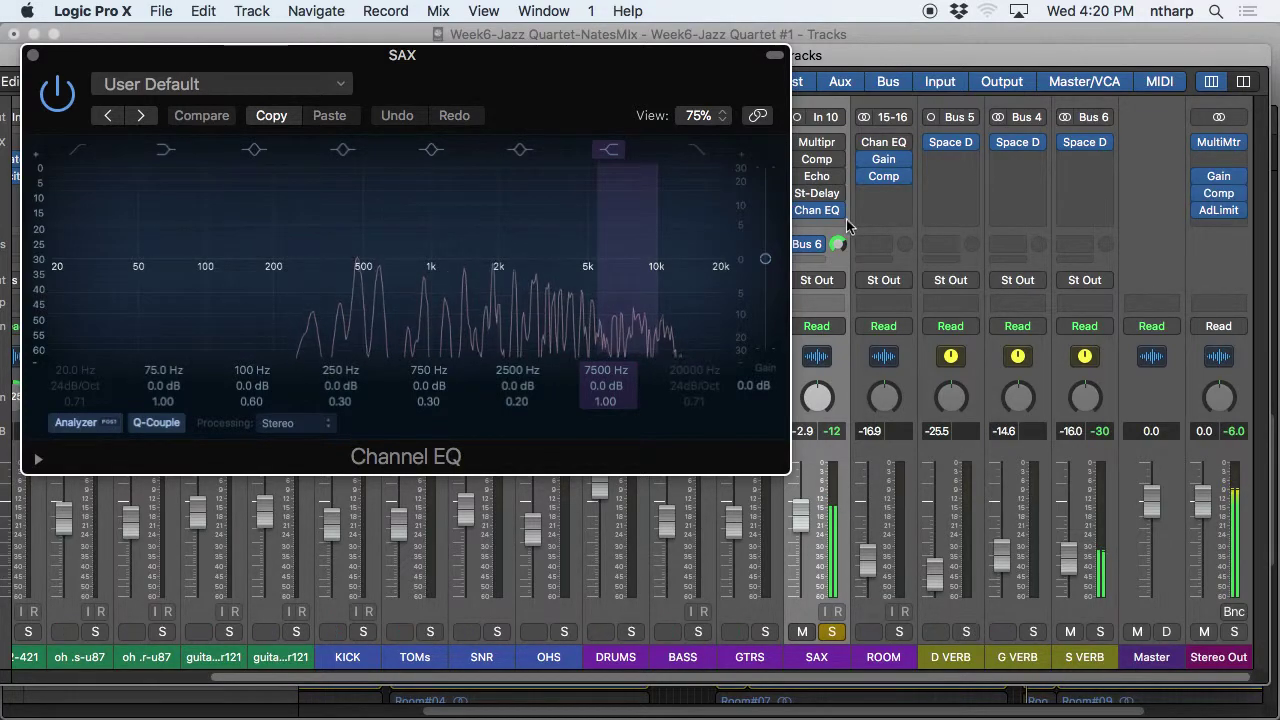
drag(519, 260, 615, 340)
click(519, 149)
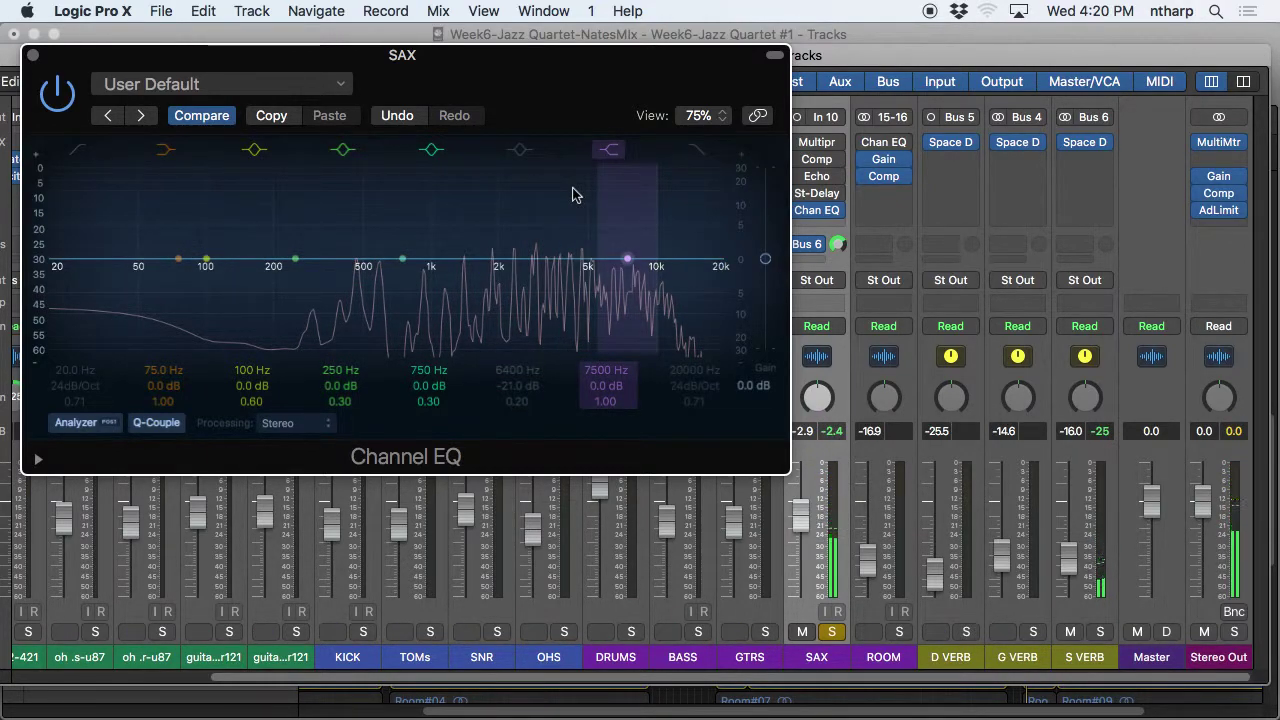
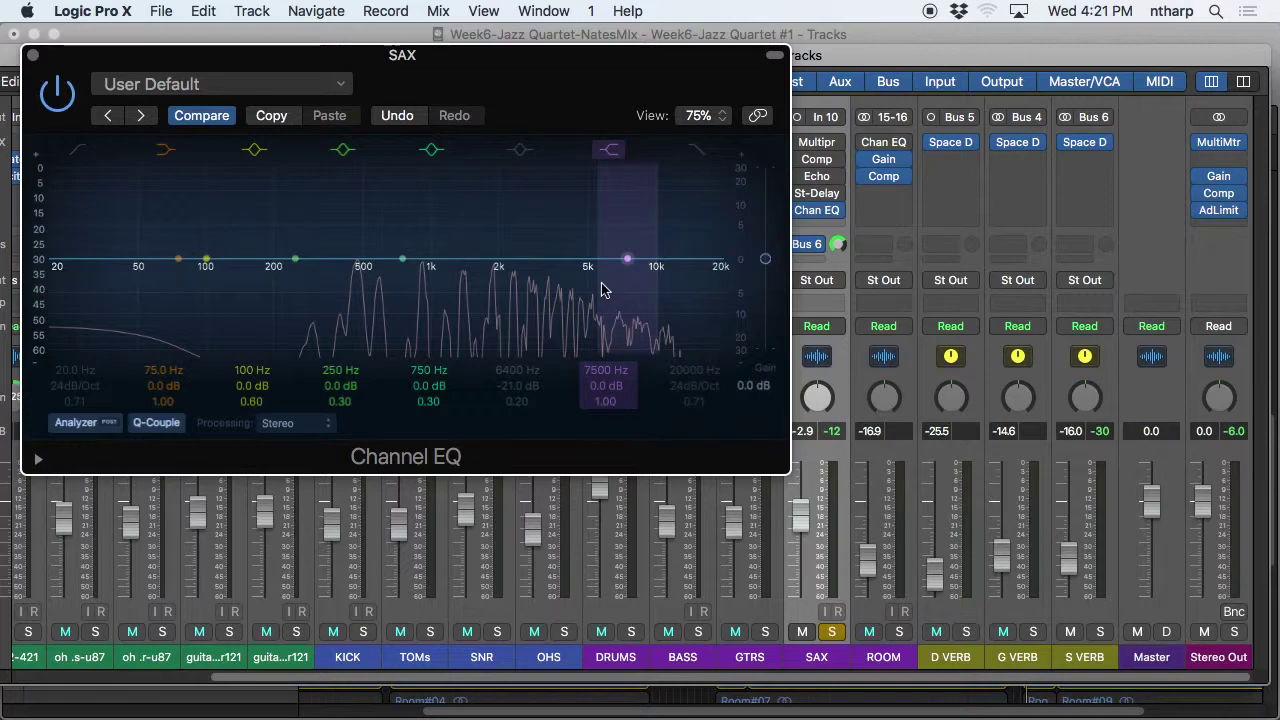
Open the SAX Multipressor with the Channel EQ analyzer beside it, and set the crossover between bands 3 and 4 to 3300 Hz.
click(816, 142)
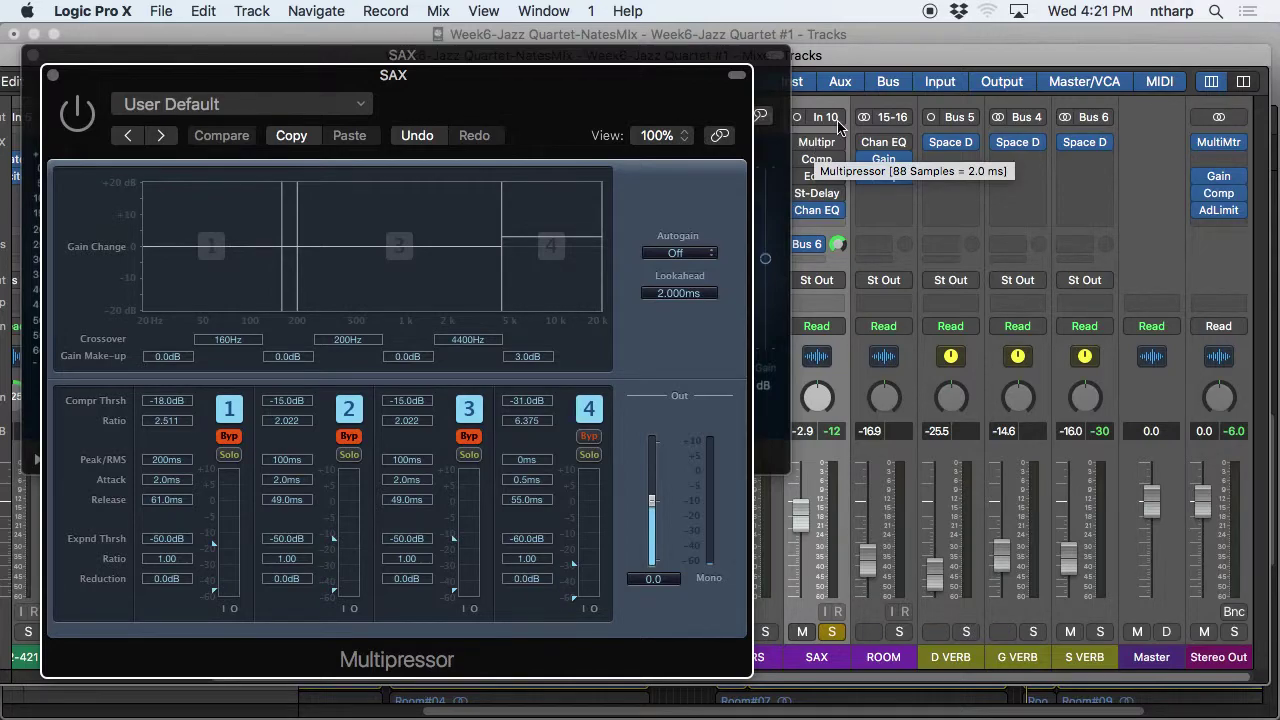
drag(660, 52, 1058, 70)
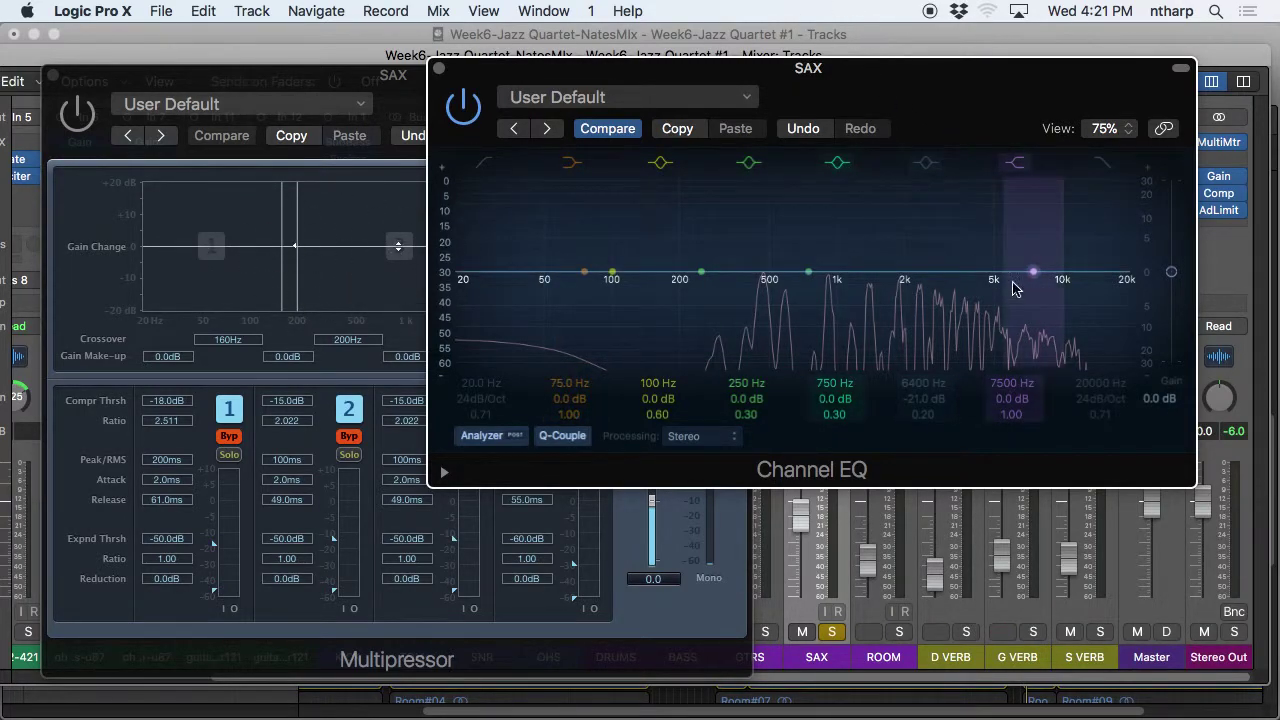
key(space)
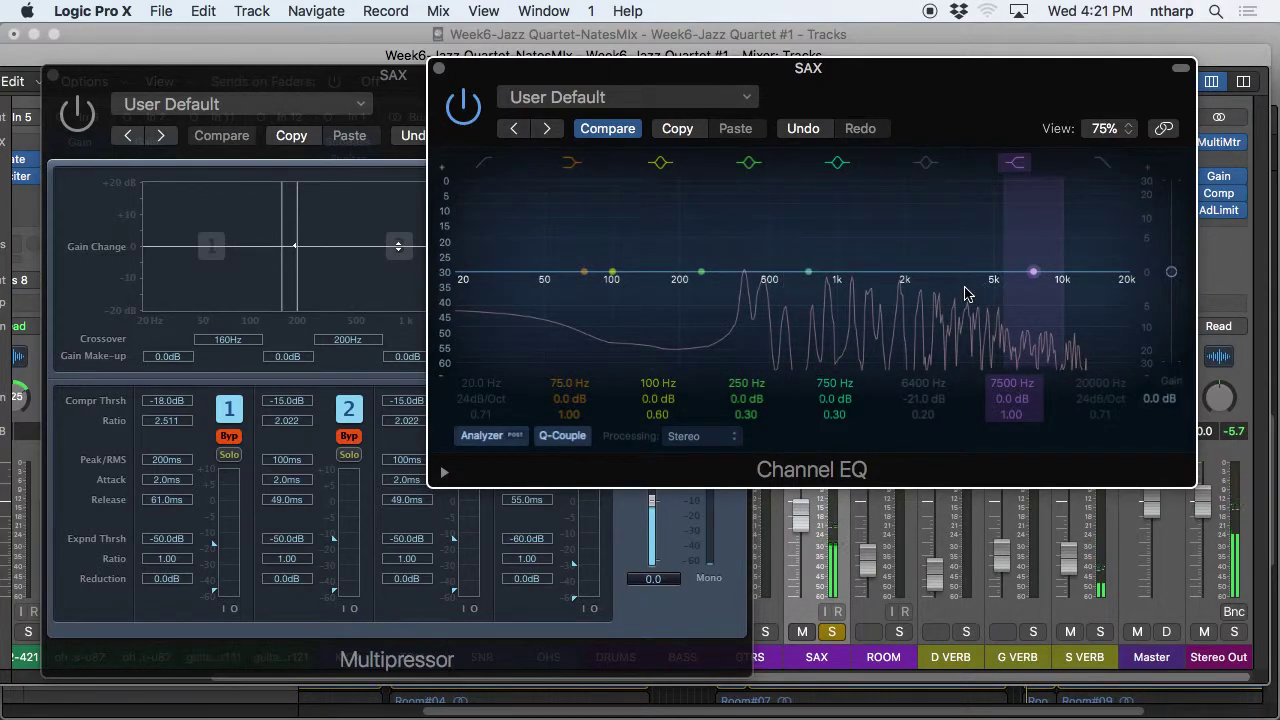
click(402, 88)
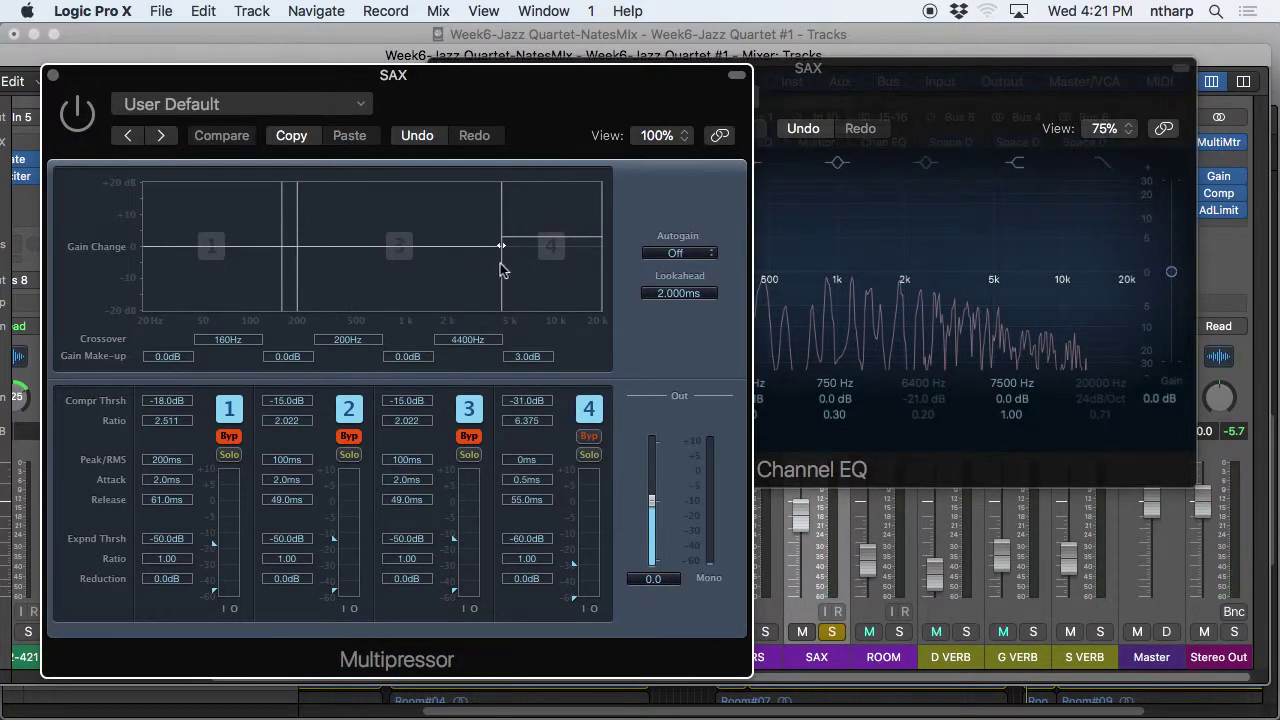
drag(500, 266, 482, 267)
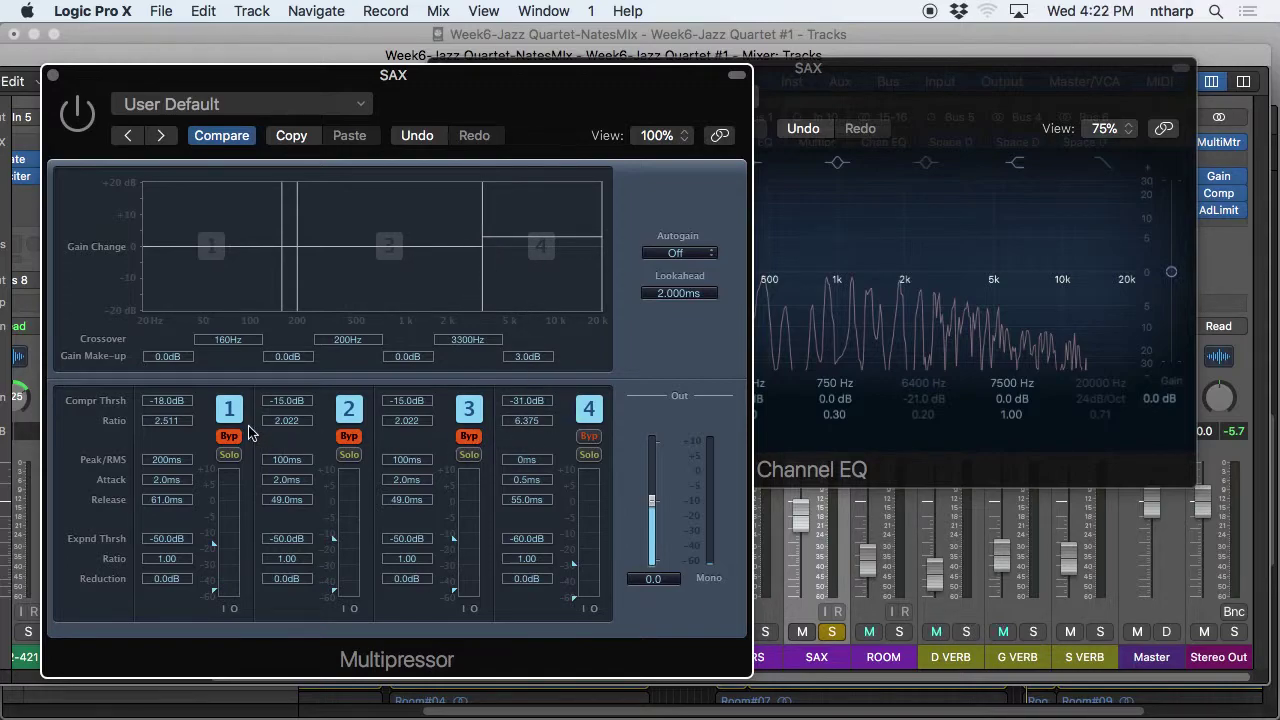
Try Peak/RMS times up to 200 ms on Multipressor band 4 and return it to 0 ms.
click(523, 472)
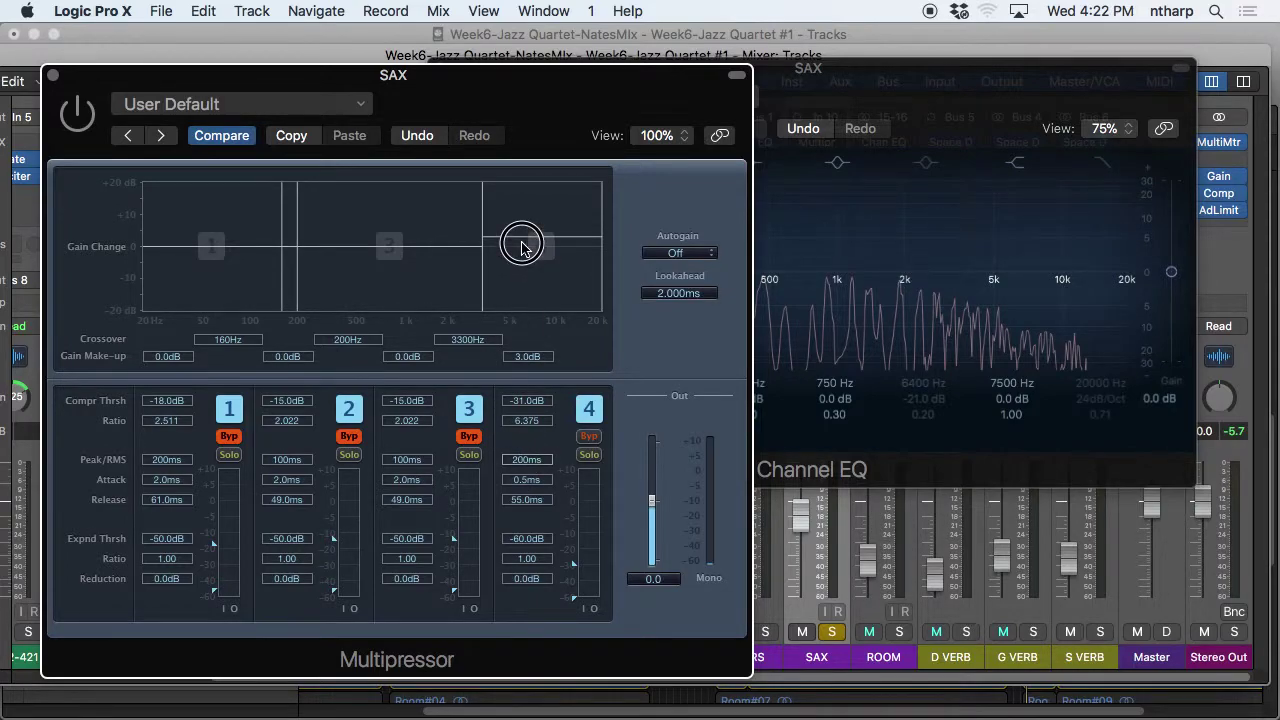
drag(566, 607, 566, 596)
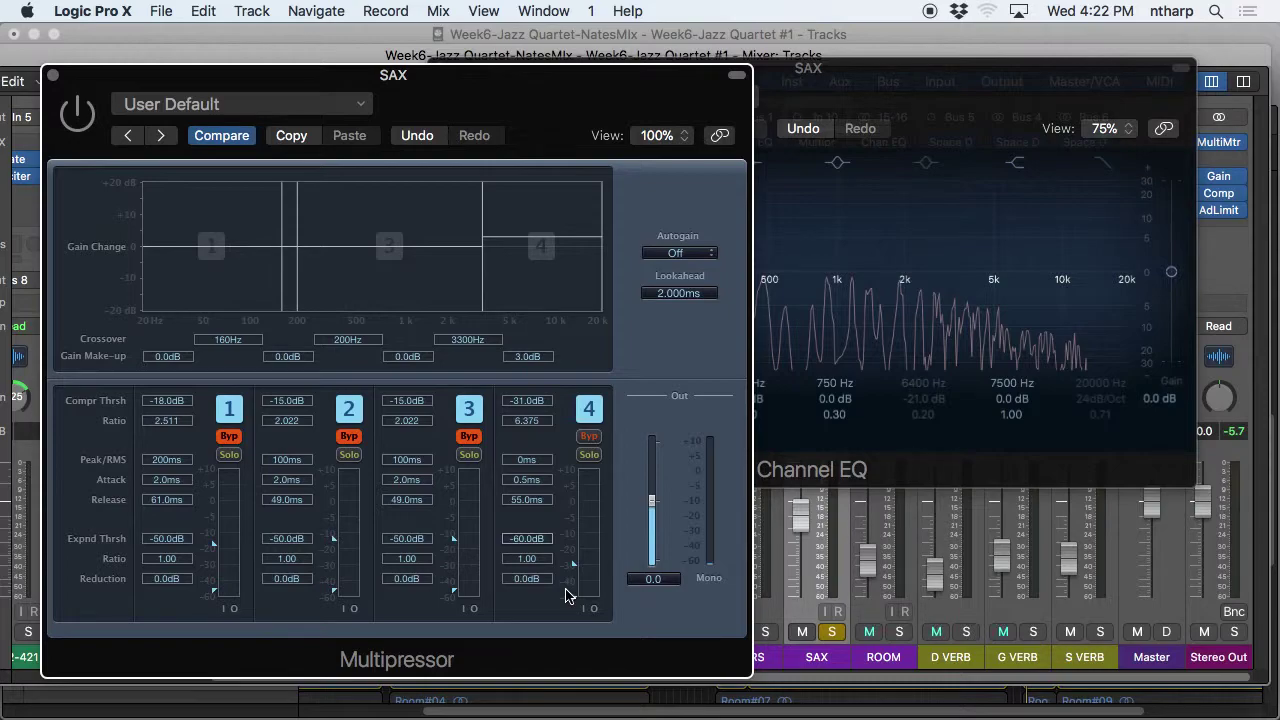
drag(526, 466, 517, 428)
click(516, 463)
drag(516, 463, 522, 224)
click(520, 462)
drag(520, 462, 538, 633)
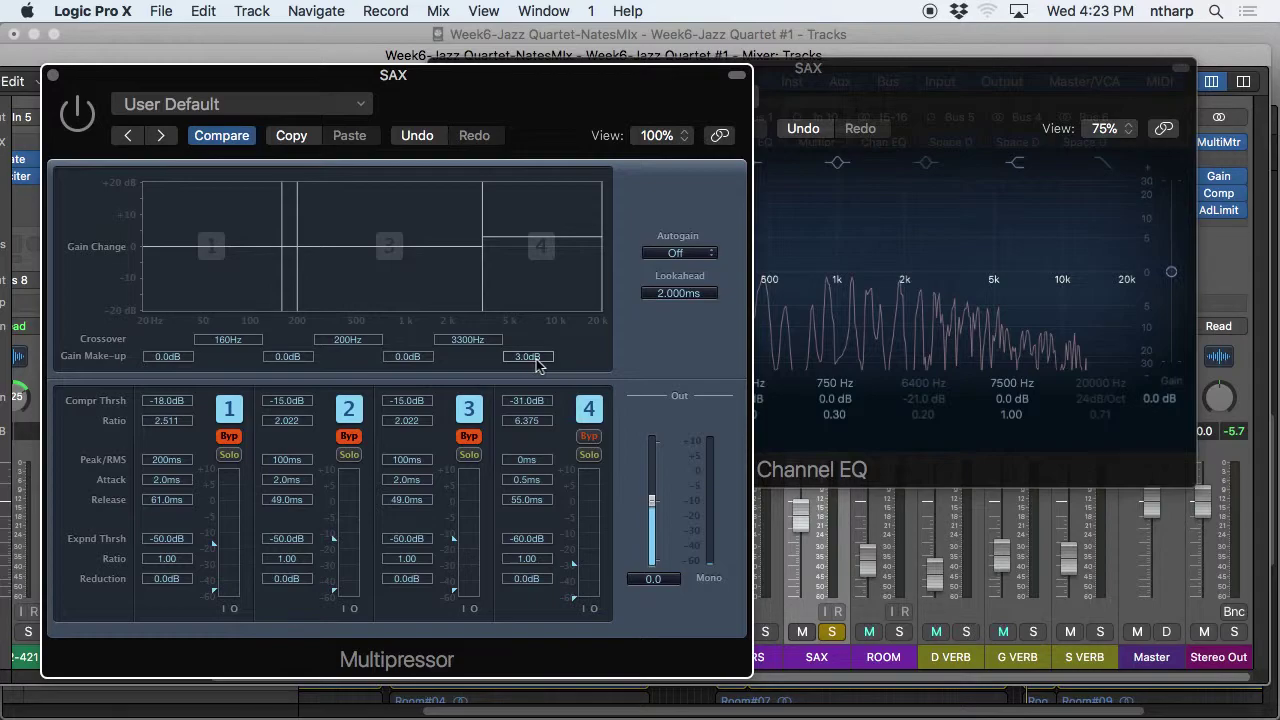
Close the SAX Channel EQ window and shorten the cycle range to the opening of the take 2 section after blue house.
click(735, 32)
click(814, 80)
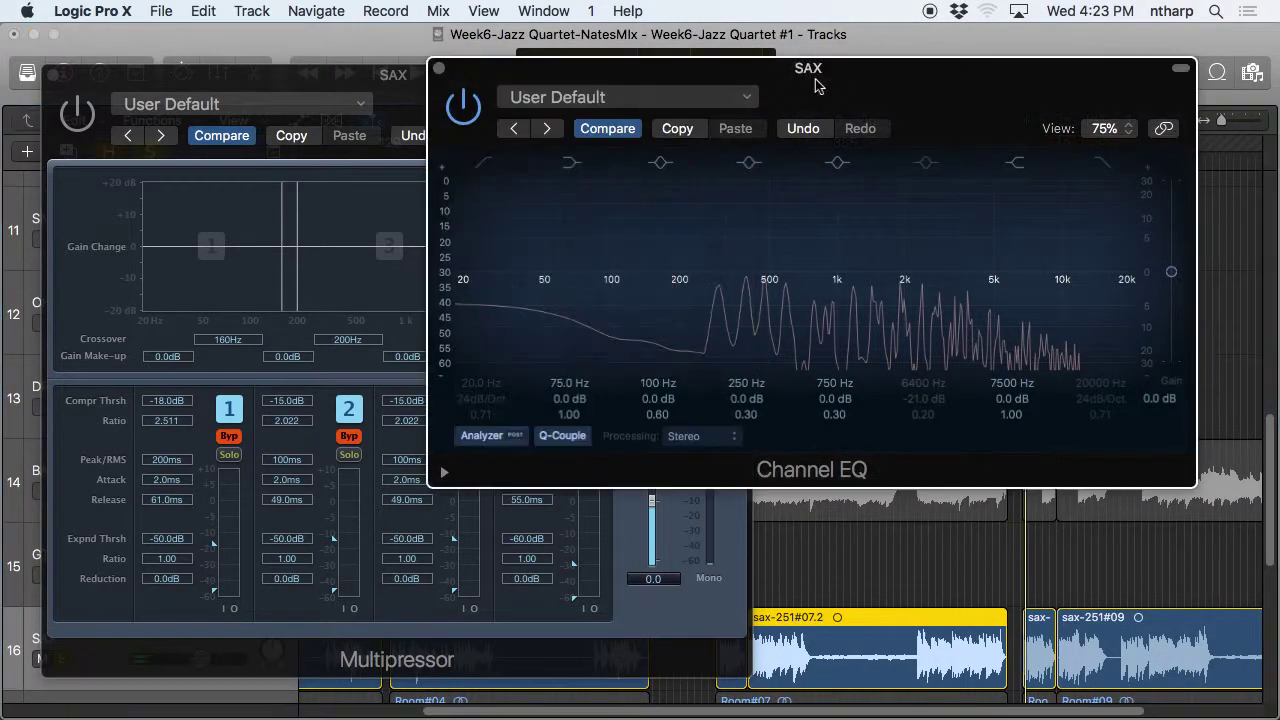
click(438, 68)
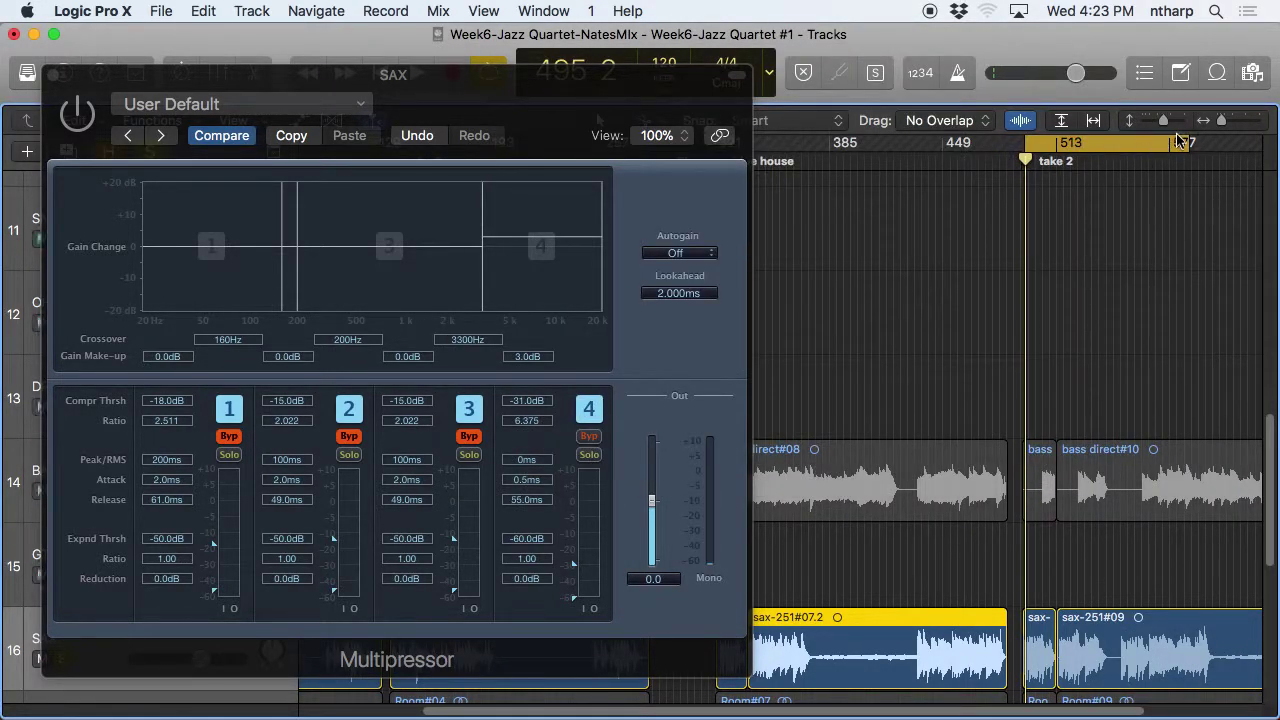
drag(1183, 142, 1052, 142)
Audition the soloed sax with Multipressor active and with it bypassed.
key(space)
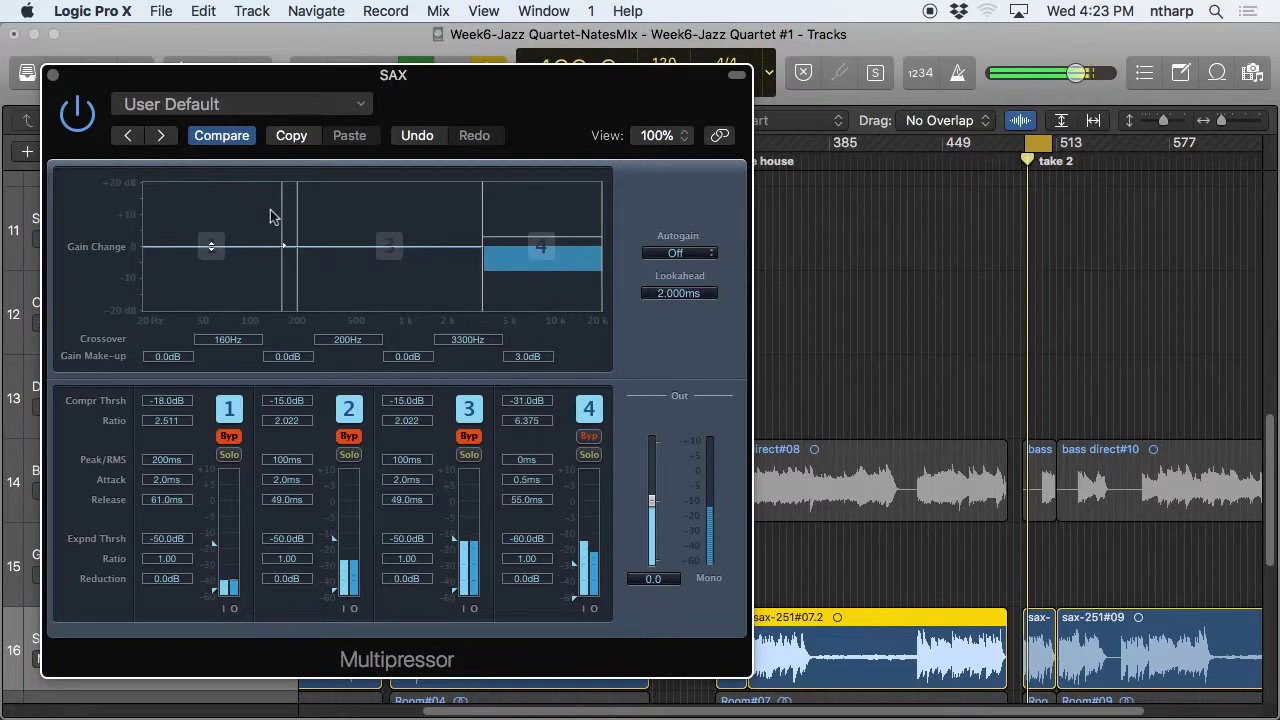
drag(79, 109, 80, 115)
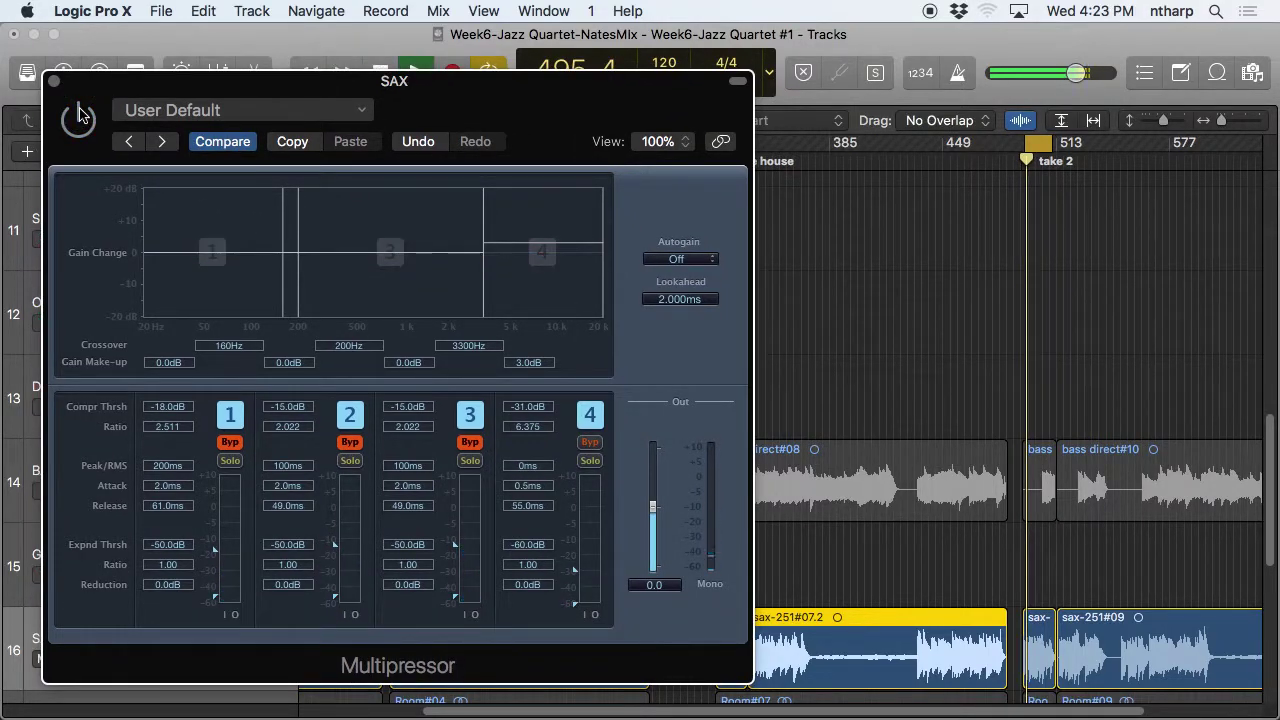
key(space)
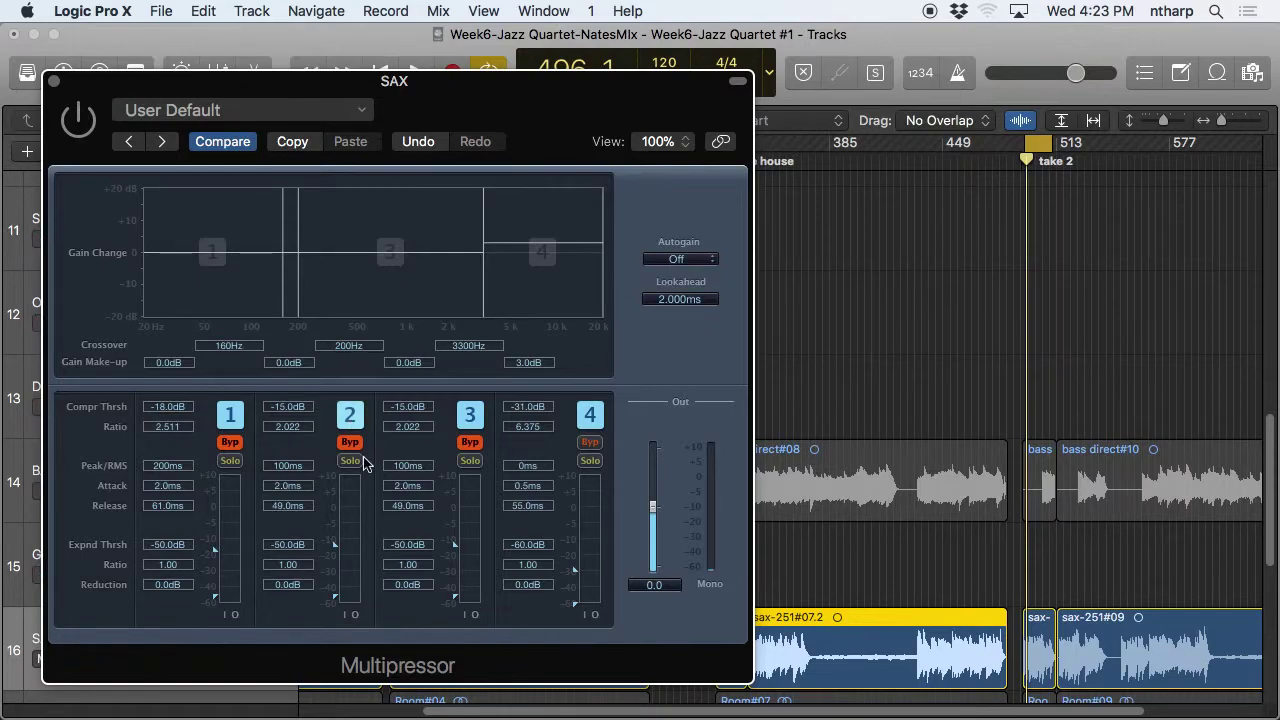
Set the attack of Multipressor band 4 to 0.0 ms and audition the sax with Multipressor switched back on.
drag(510, 484, 507, 490)
key(space)
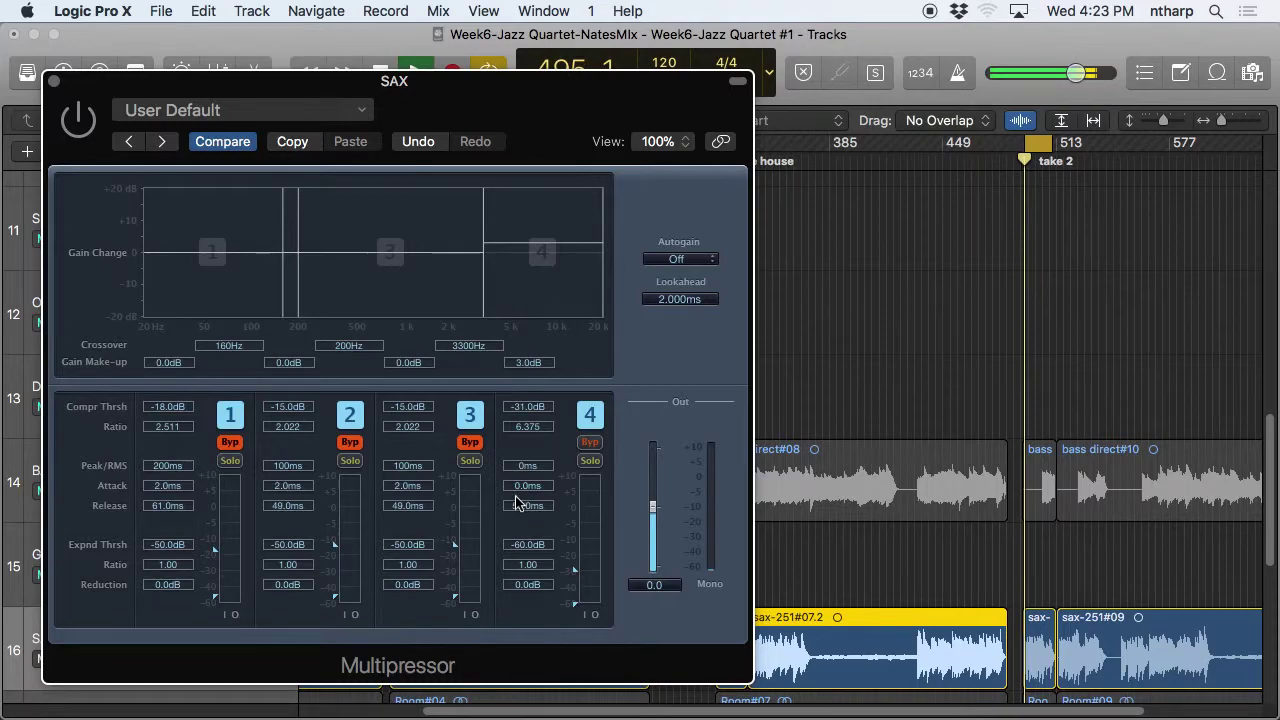
click(525, 488)
drag(525, 490, 530, 477)
drag(530, 490, 538, 586)
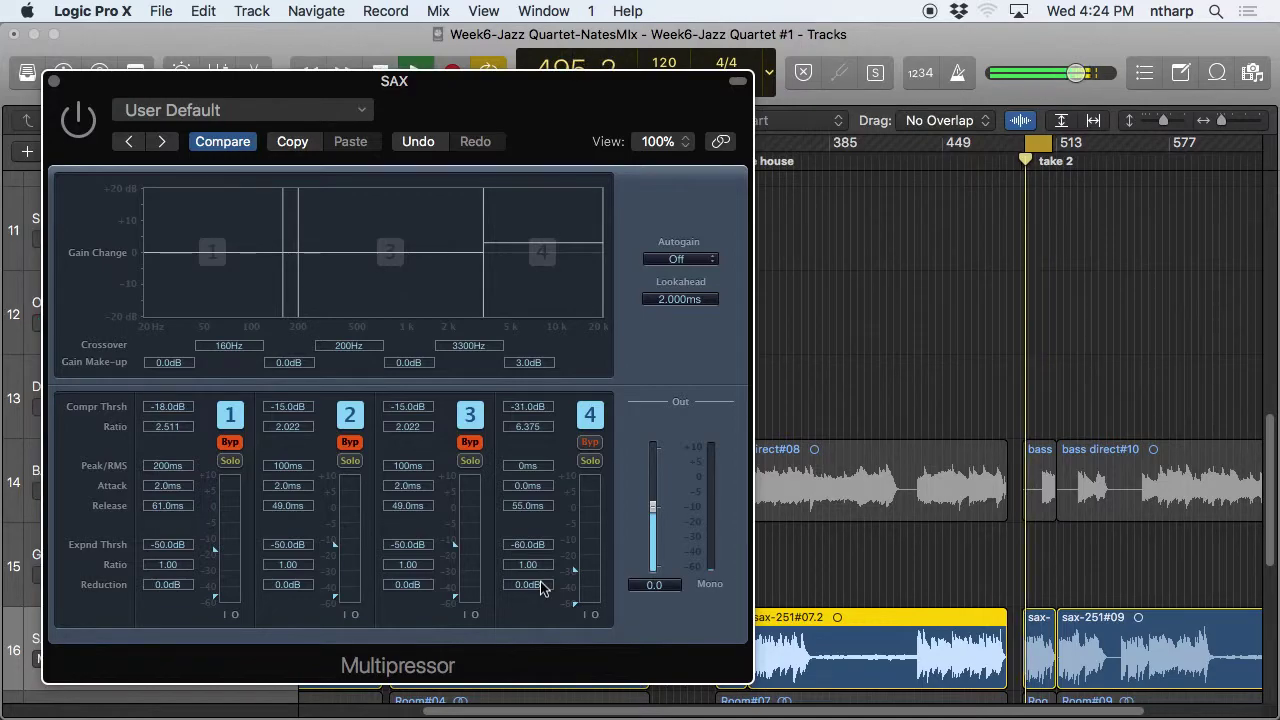
key(space)
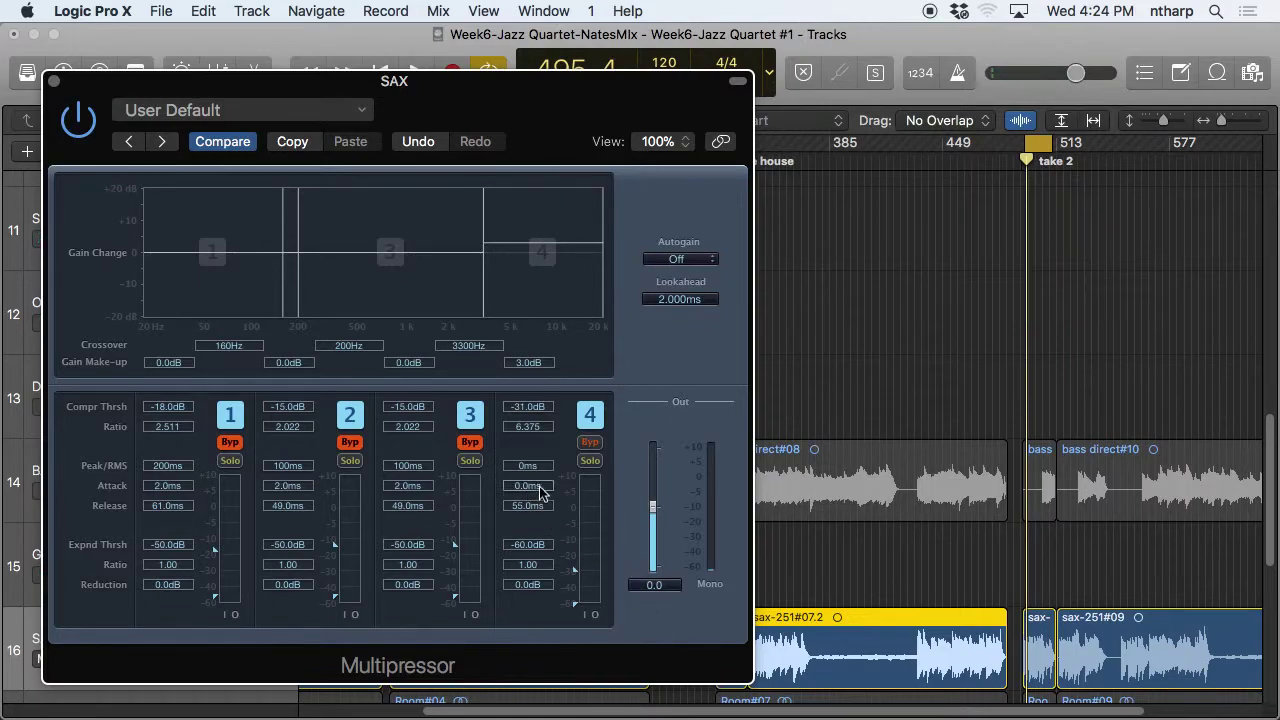
key(space)
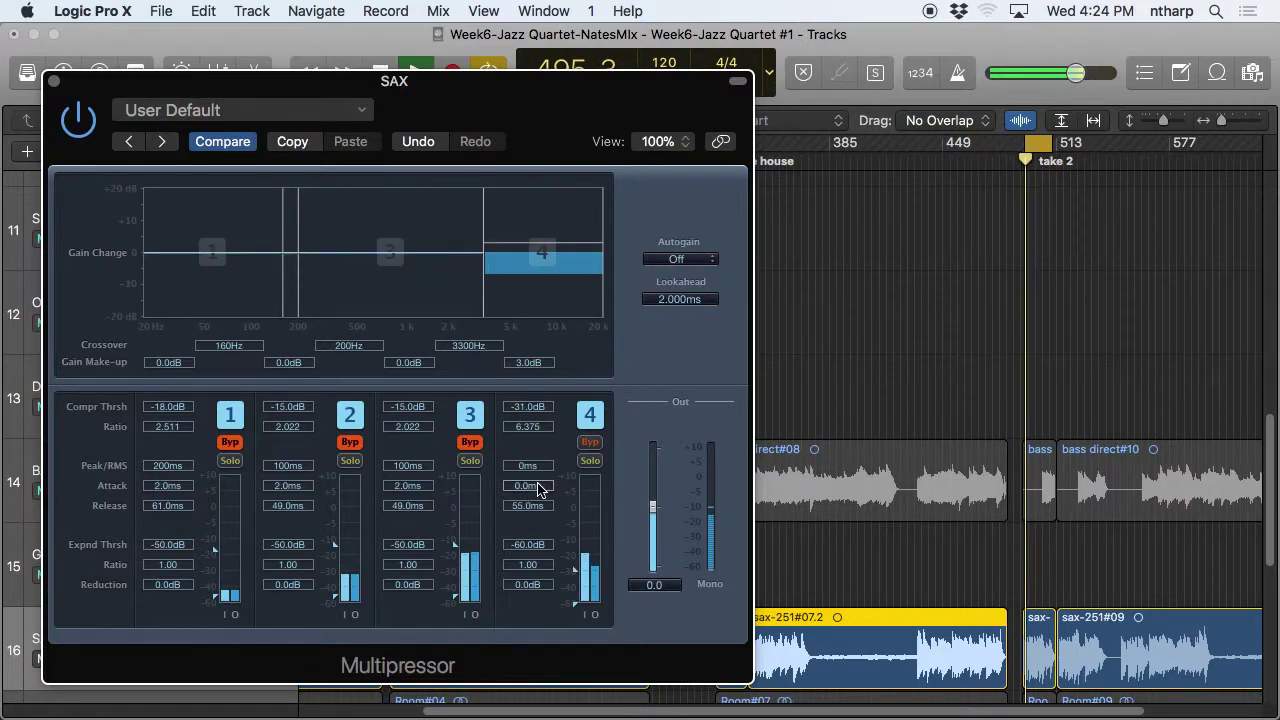
Try attack times up to about 10 ms on Multipressor band 4 during playback and return it to 0.0 ms.
drag(530, 490, 530, 469)
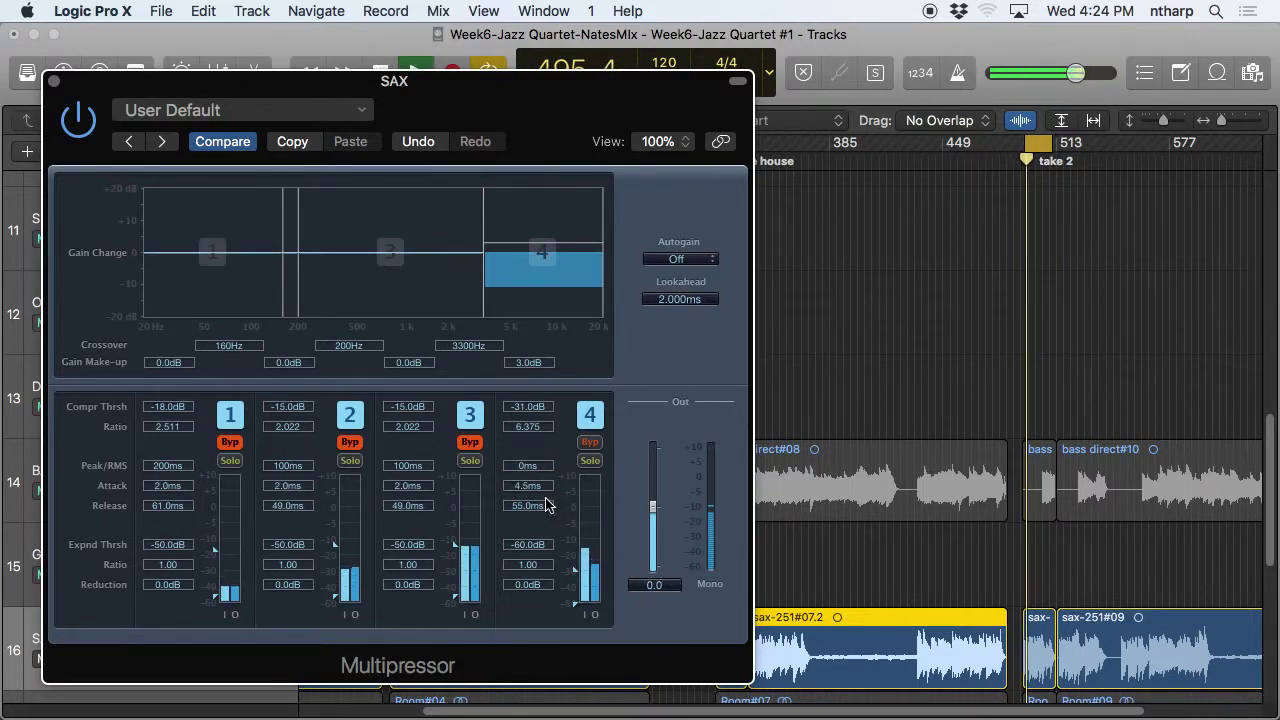
drag(531, 492, 527, 540)
drag(533, 487, 527, 441)
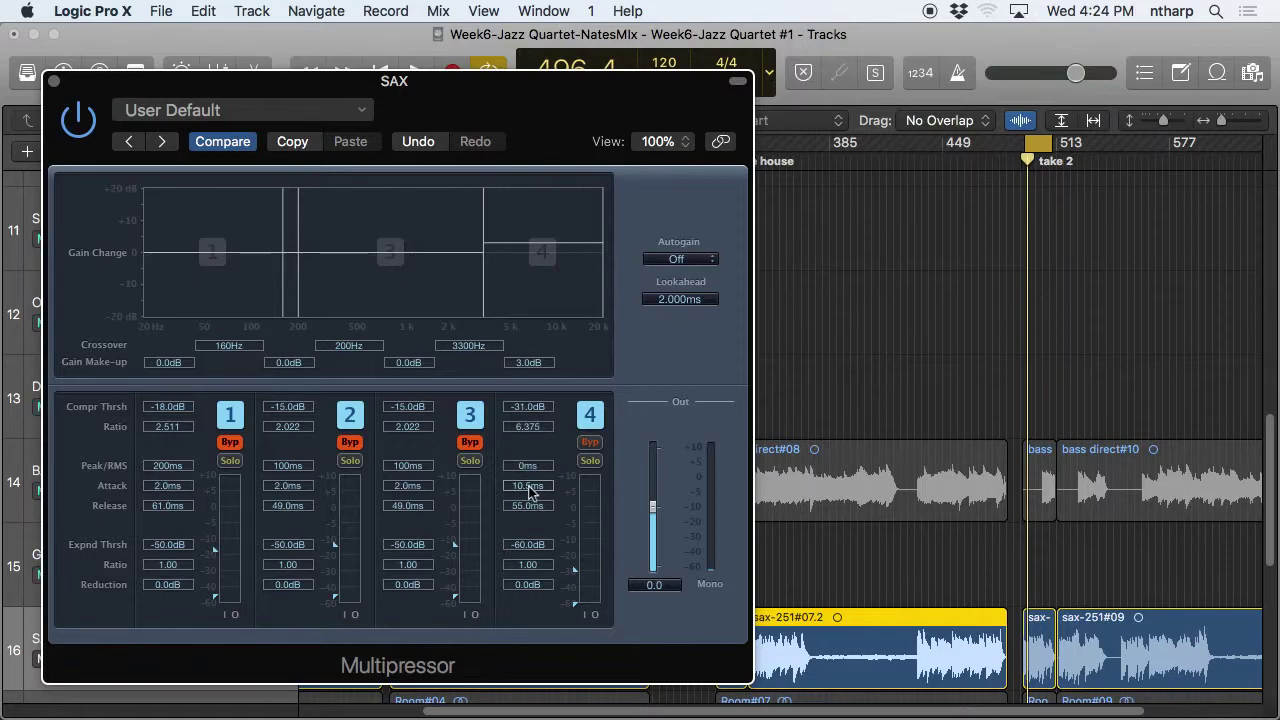
key(space)
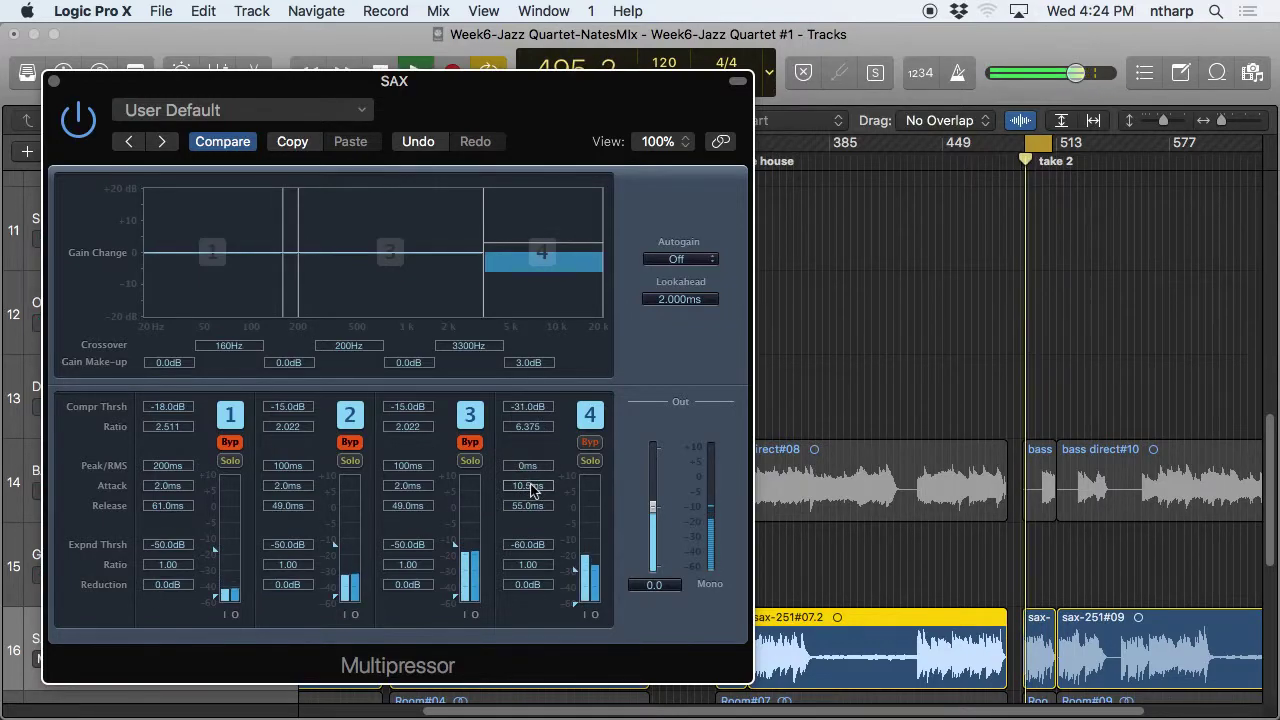
drag(533, 489, 531, 531)
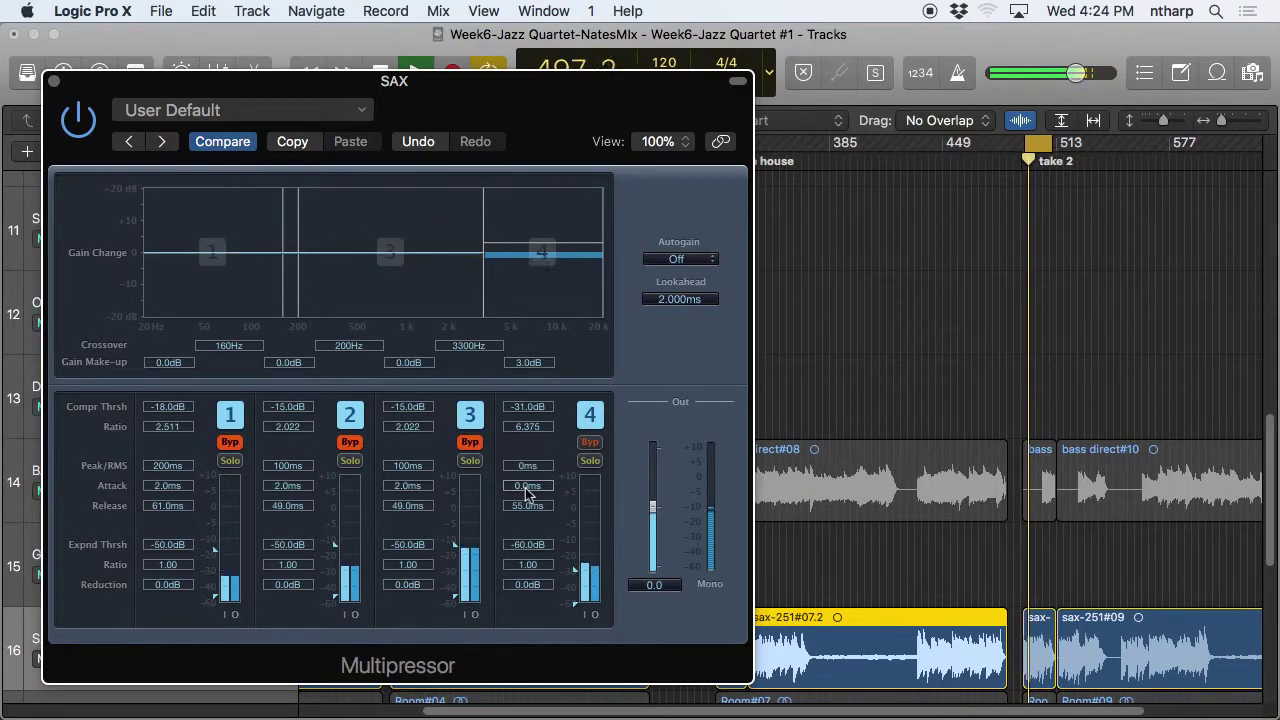
Set the attack of Multipressor band 4 to 0.5 ms and replay the sax from the start of the cycle.
click(527, 493)
mouse_move(527, 493)
mouse_down()
mouse_move(524, 424)
mouse_move(532, 486)
mouse_up()
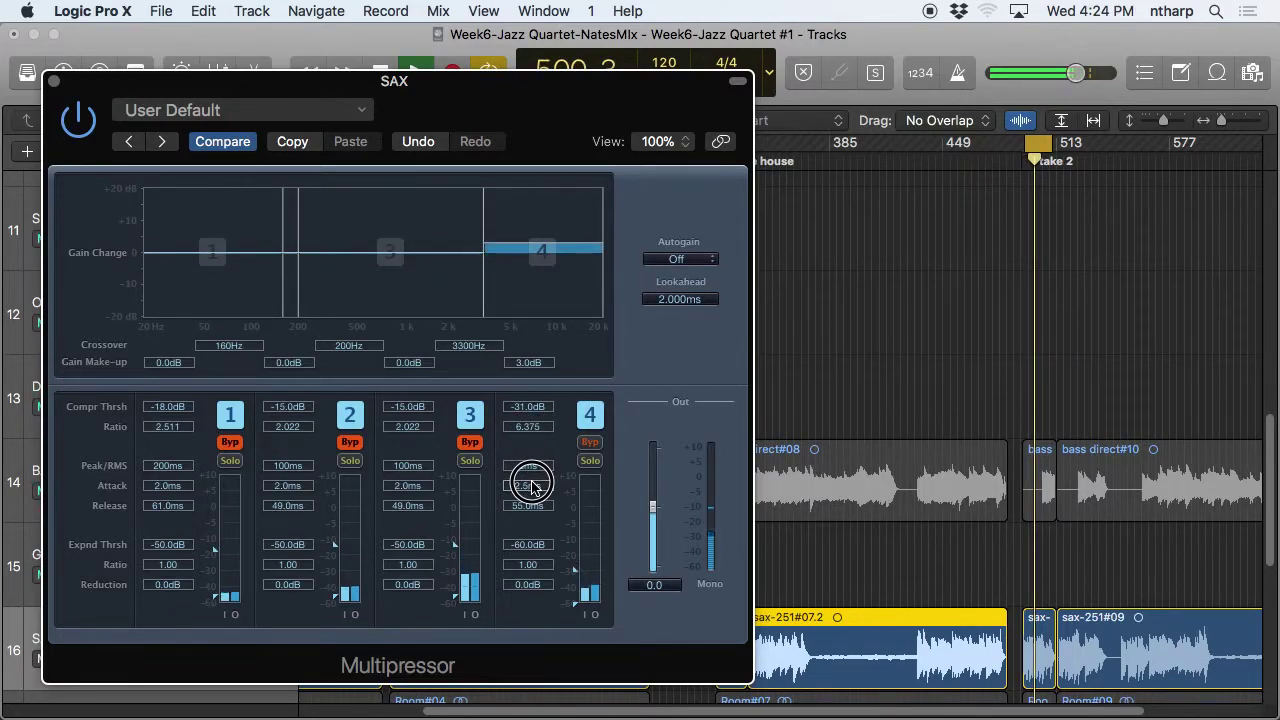
drag(532, 486, 535, 492)
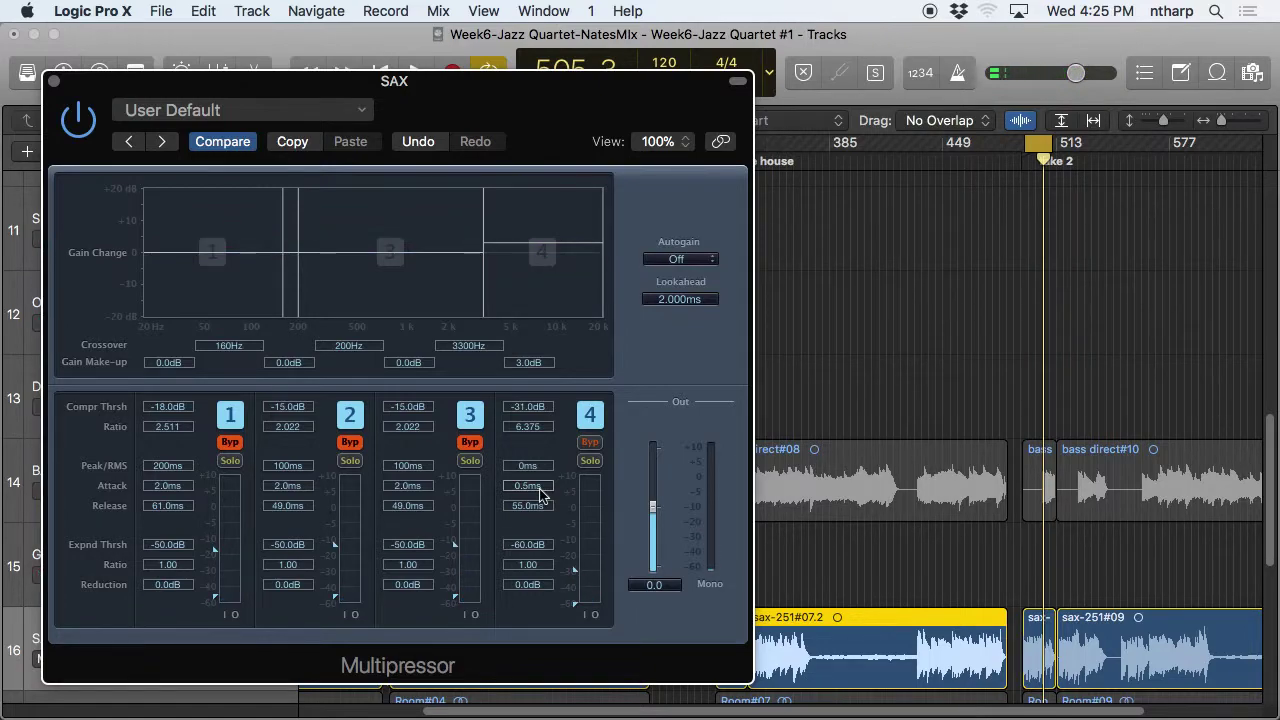
key(space)
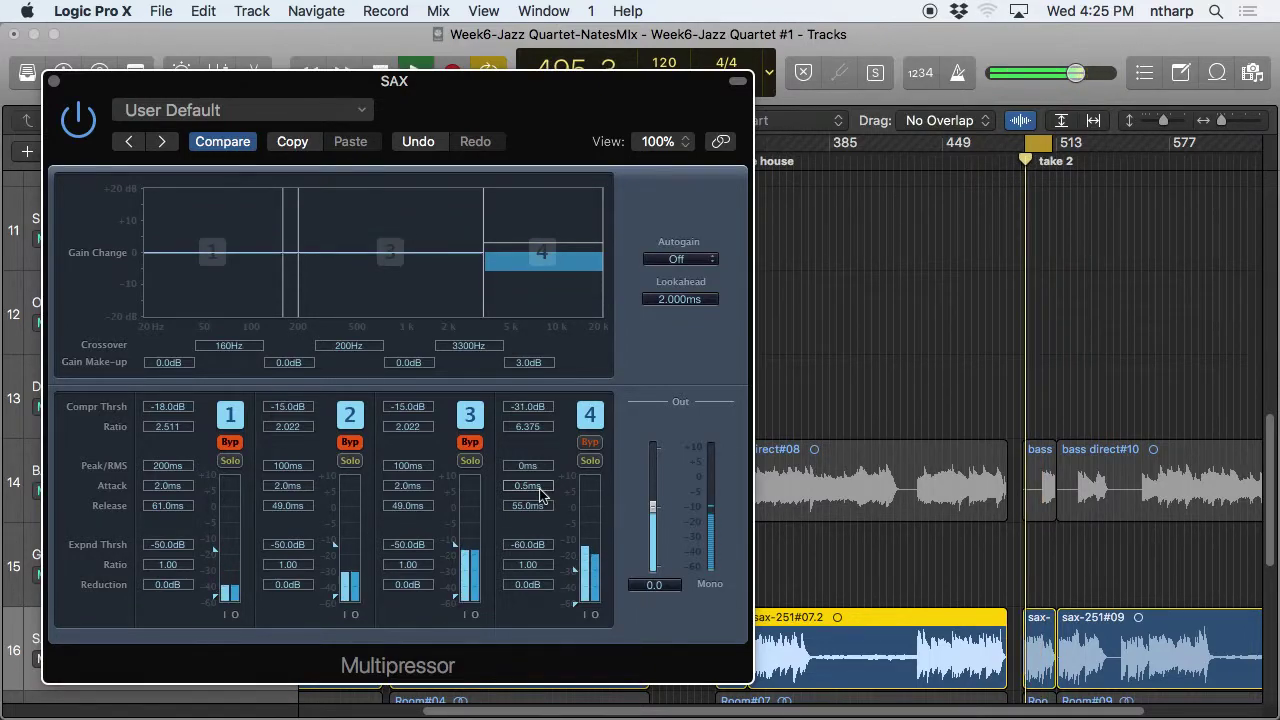
Try a gain make-up of -5.5 dB on Multipressor band 4 during playback and return it to 3.0 dB.
click(527, 366)
drag(527, 366, 528, 396)
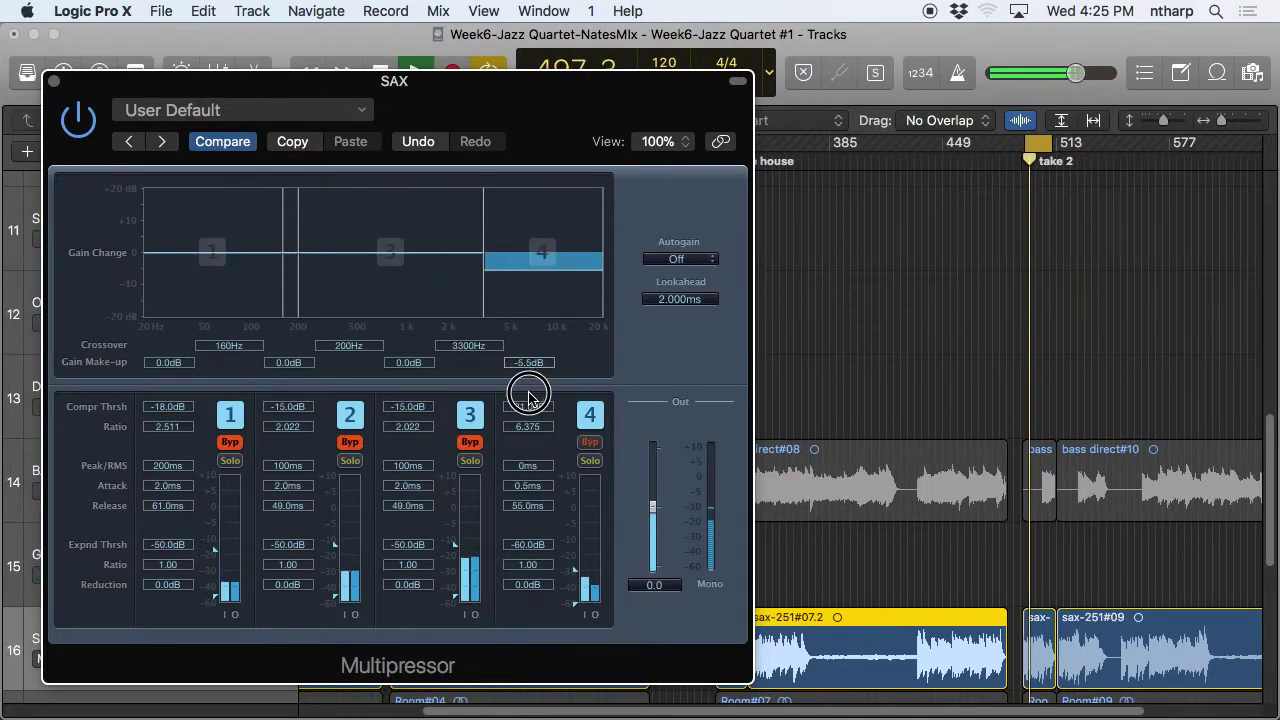
drag(528, 396, 530, 368)
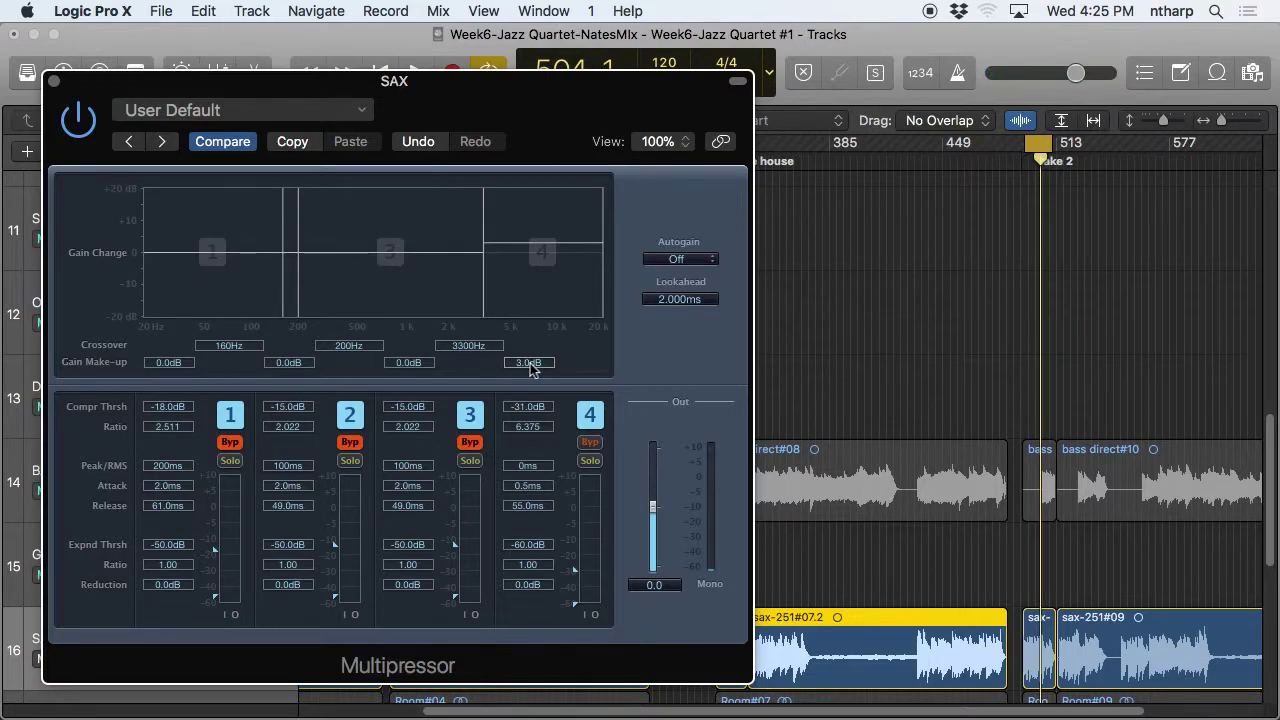
Close the Multipressor, enable and open the SAX channel's Compressor from the Mixer, and lower the system volume.
click(54, 82)
scroll(856, 314, down, 1)
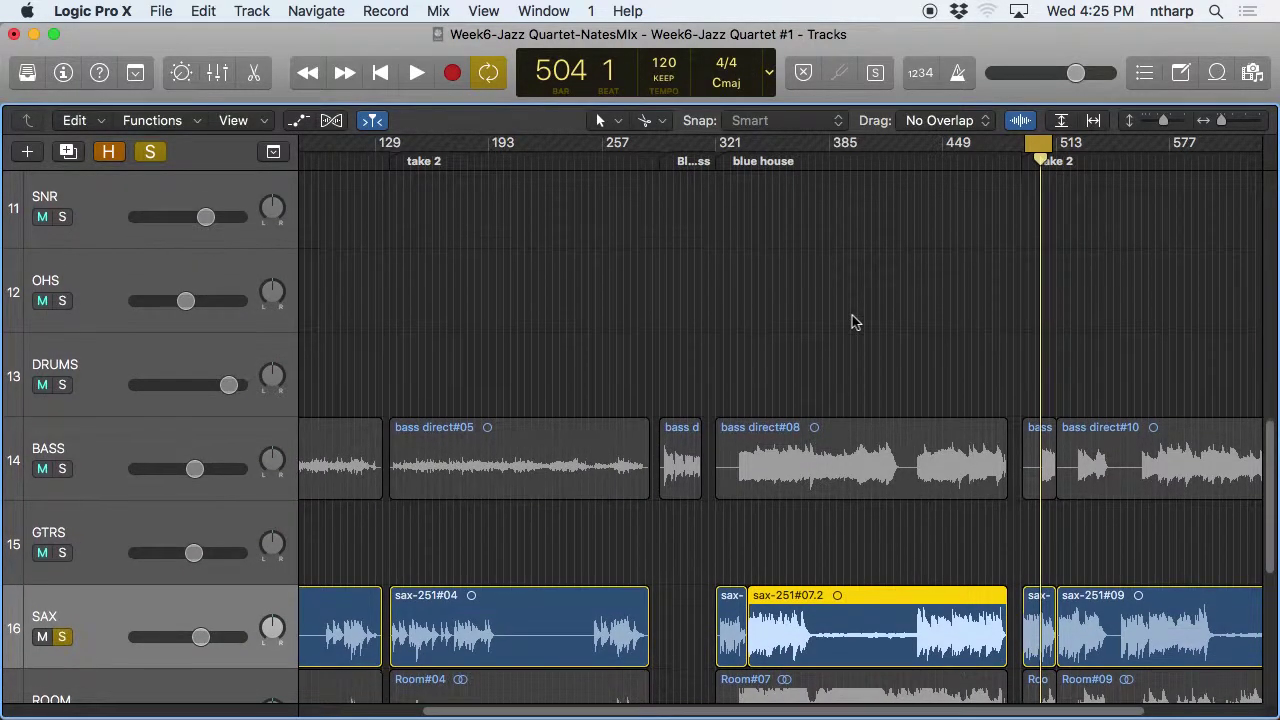
scroll(852, 318, down, 3)
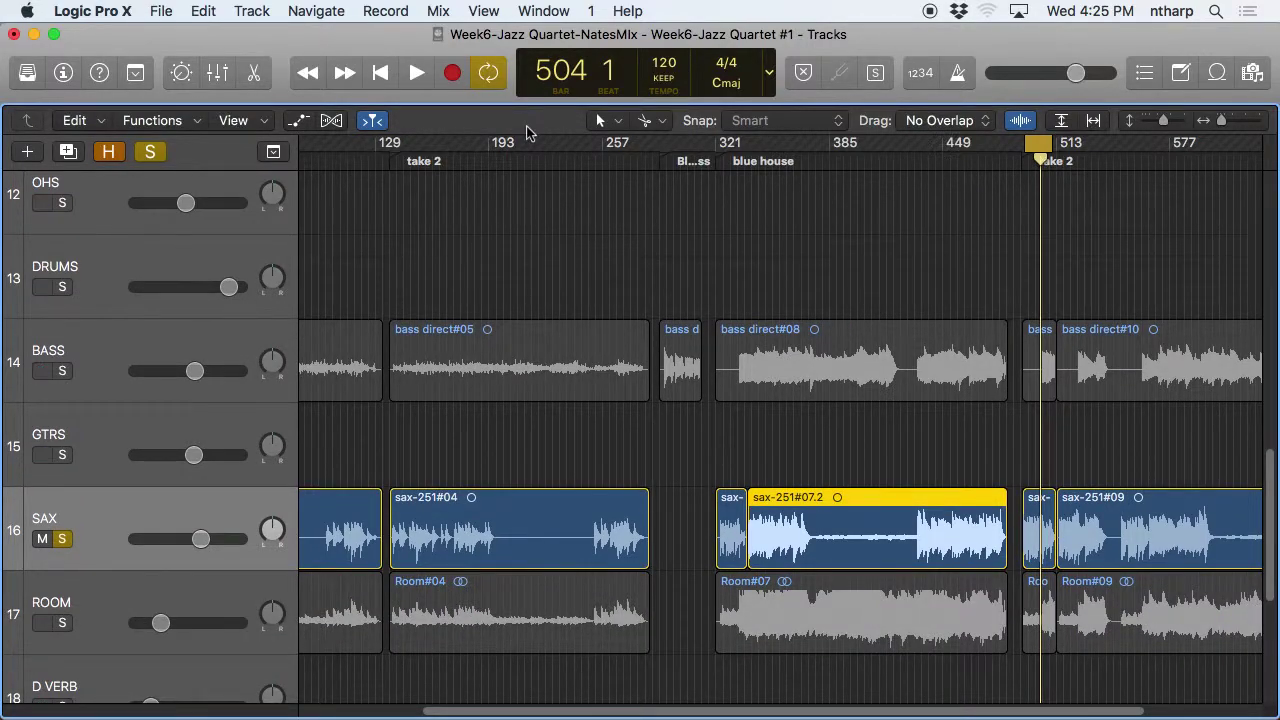
key(super+2)
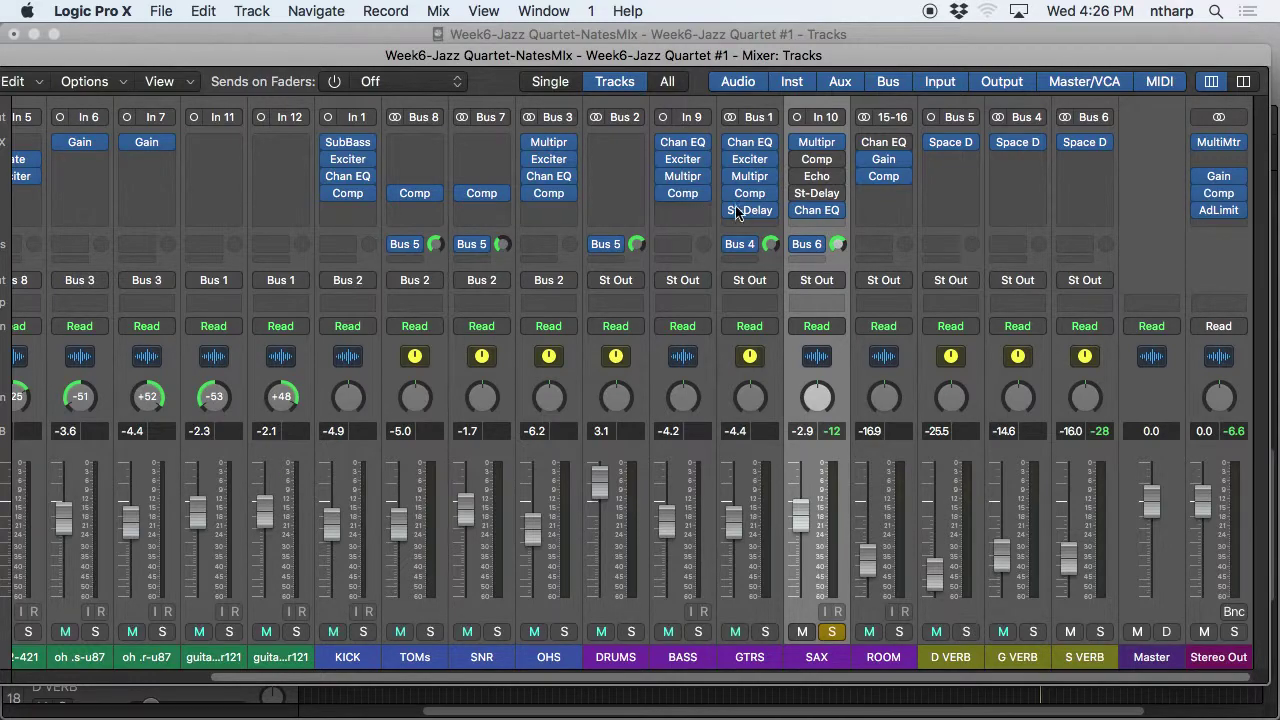
click(817, 162)
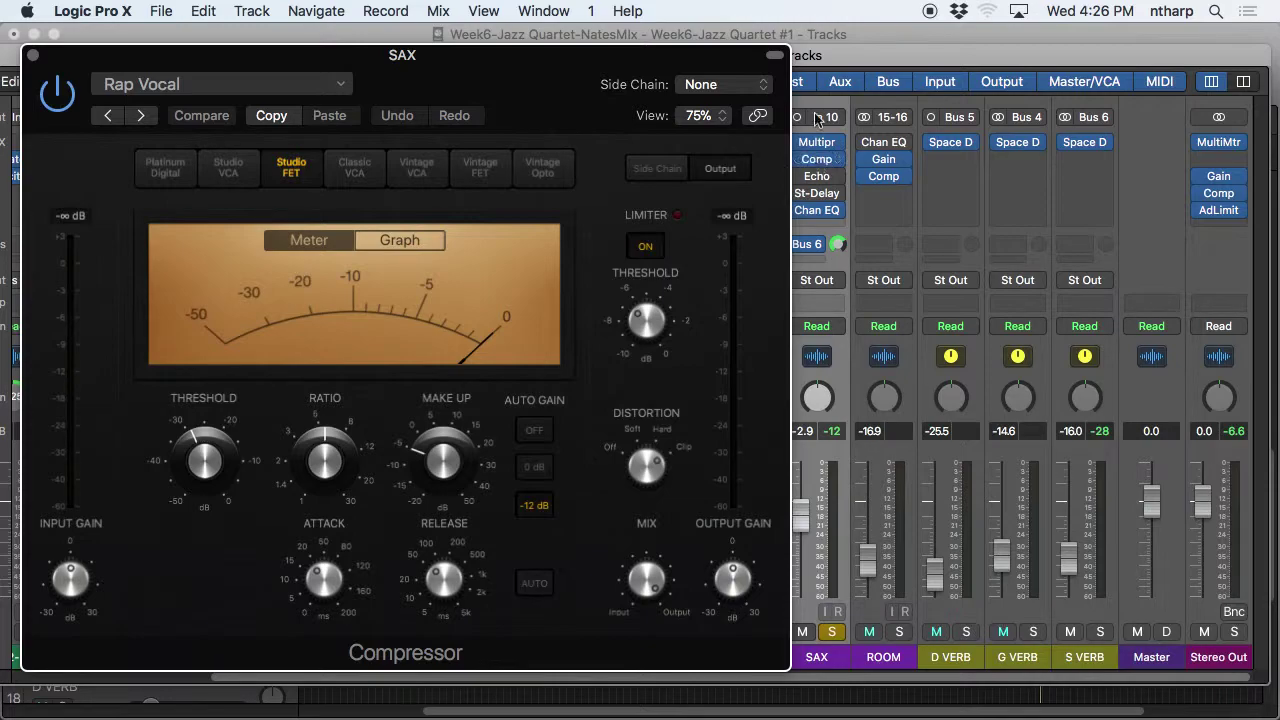
drag(731, 53, 671, 53)
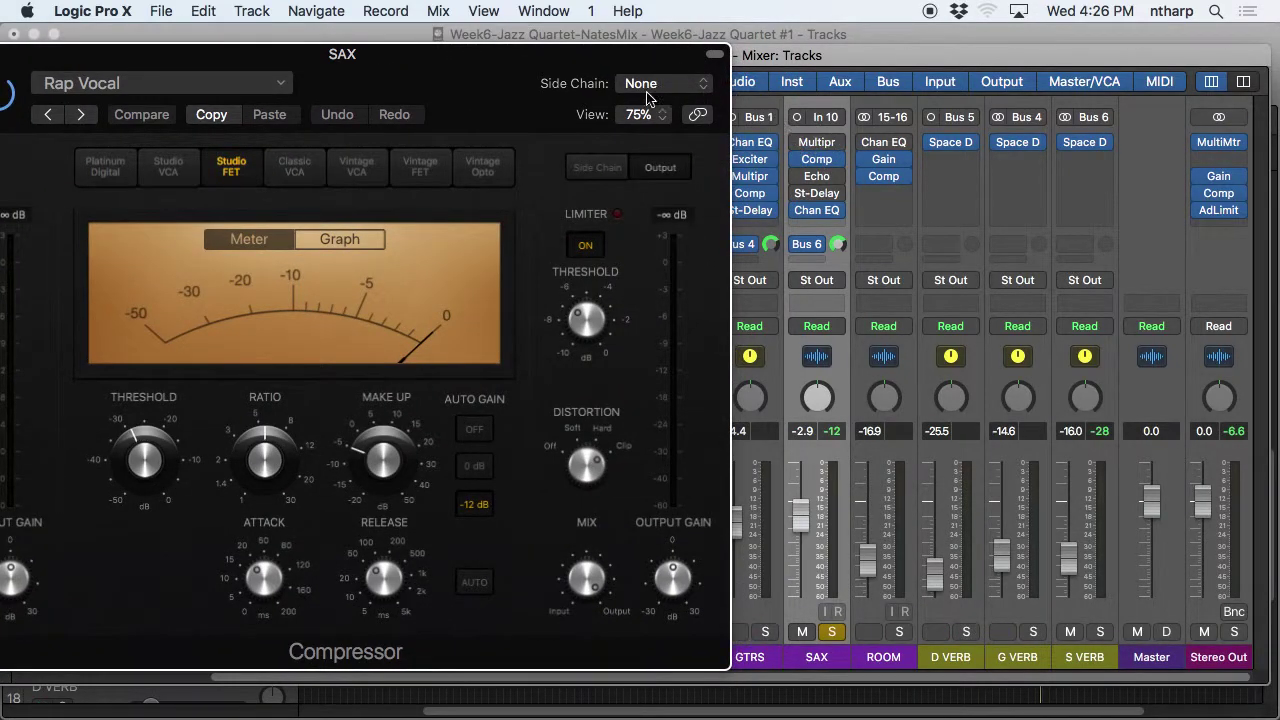
drag(586, 57, 755, 38)
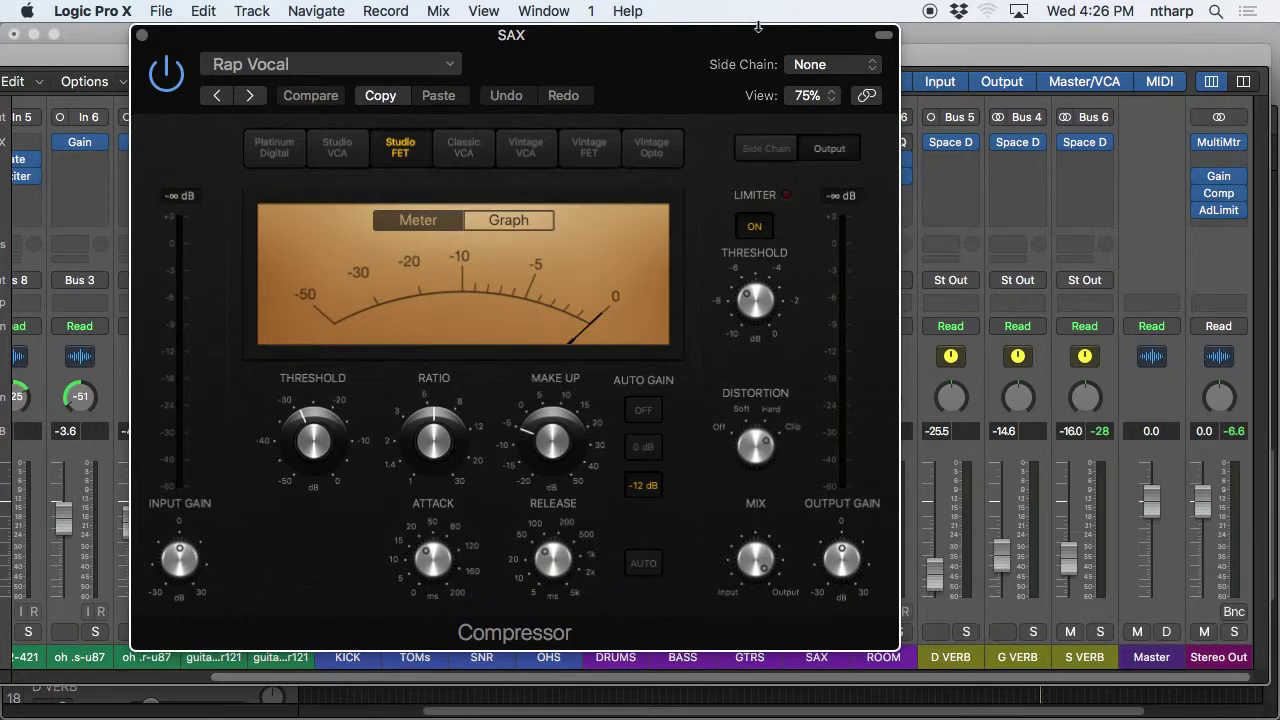
key(XF86AudioLowerVolume)
key(XF86AudioLowerVolume)
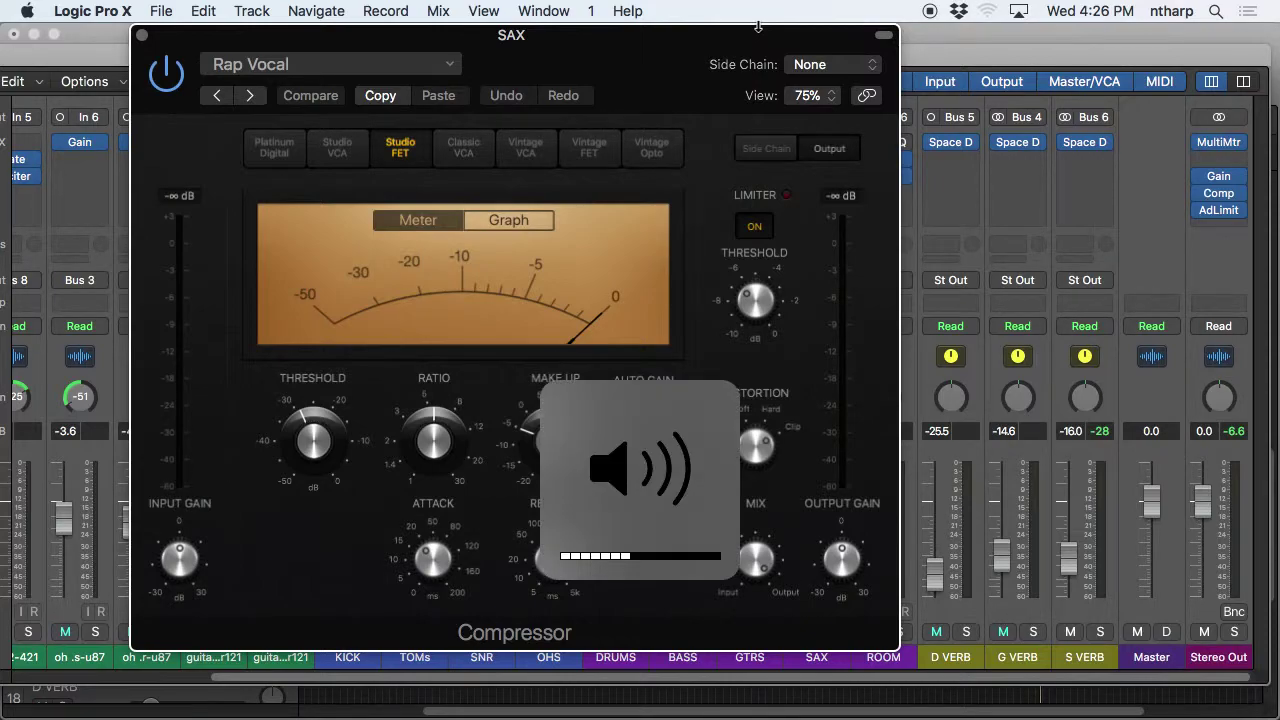
Set the SAX Compressor's release to 230 ms, threshold to -36.5 dB and attack to 0.0 ms, and raise its ratio slightly during playback.
drag(552, 440, 557, 530)
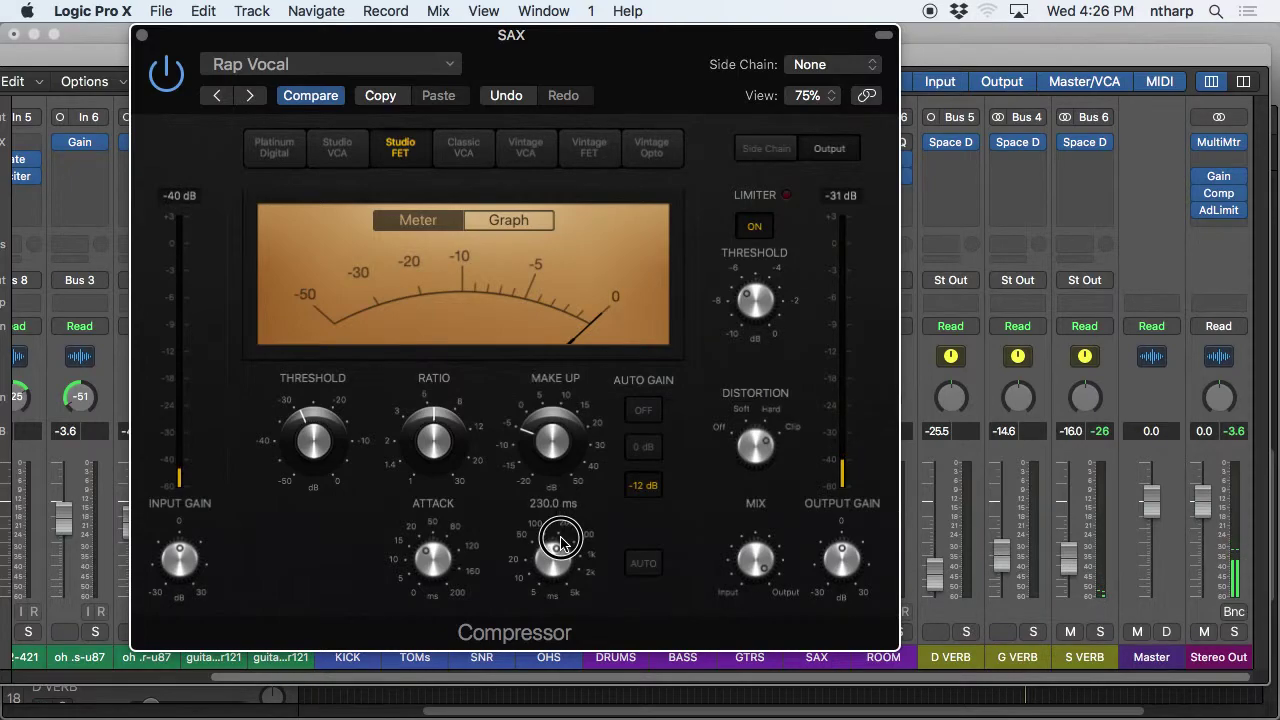
drag(424, 412, 432, 430)
drag(313, 440, 314, 449)
click(434, 563)
drag(434, 563, 446, 664)
key(space)
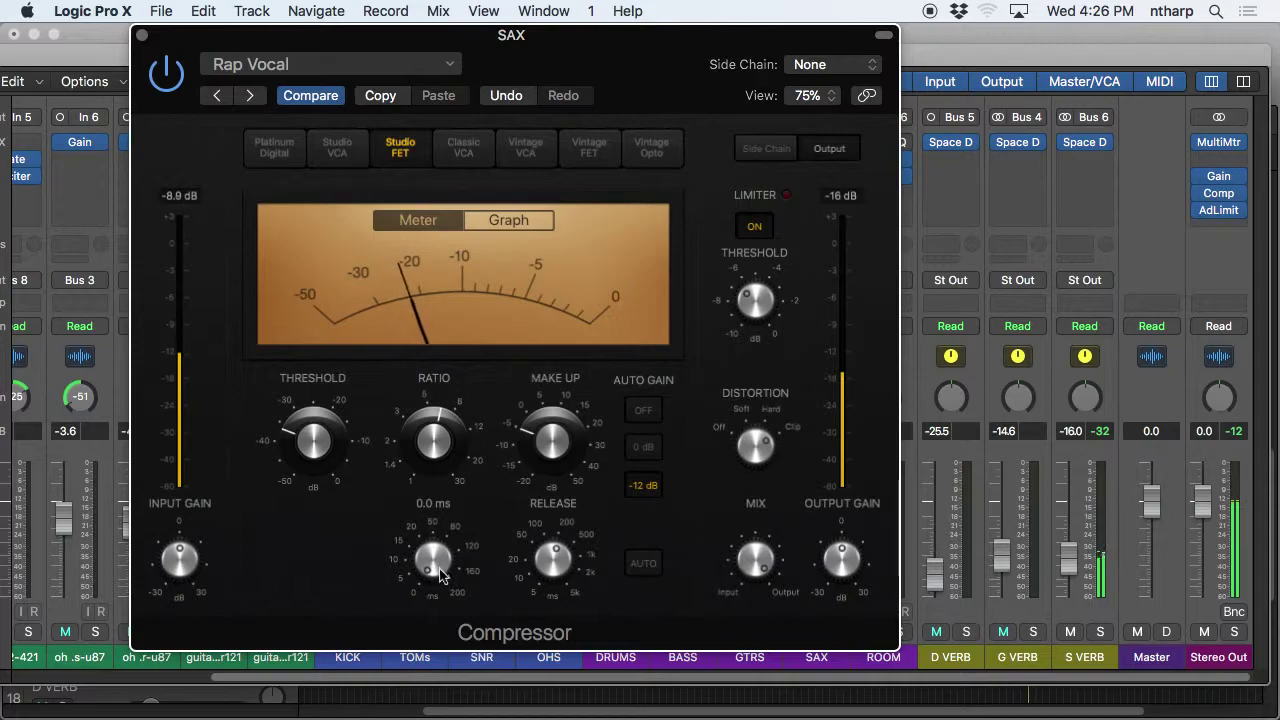
Raise the SAX Compressor's attack and threshold, and try different limiter thresholds while the sax plays.
drag(438, 572, 391, 525)
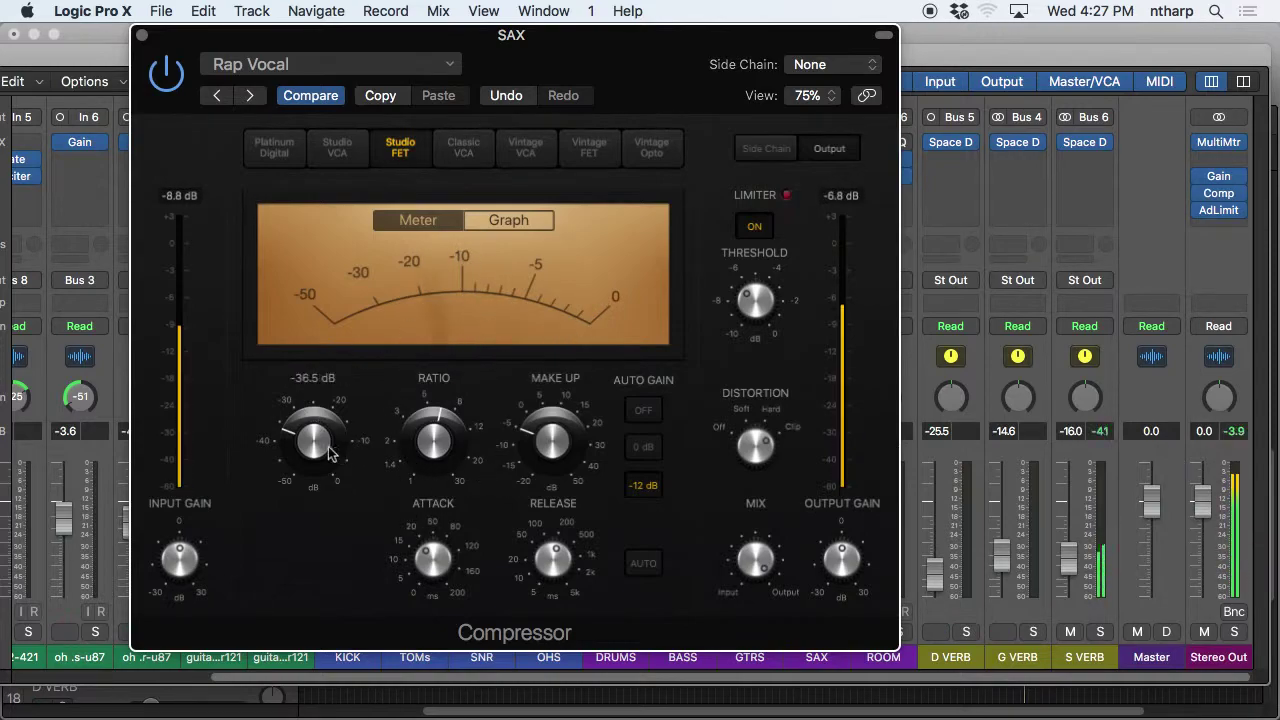
mouse_move(329, 443)
mouse_down()
mouse_move(314, 423)
mouse_move(331, 426)
mouse_up()
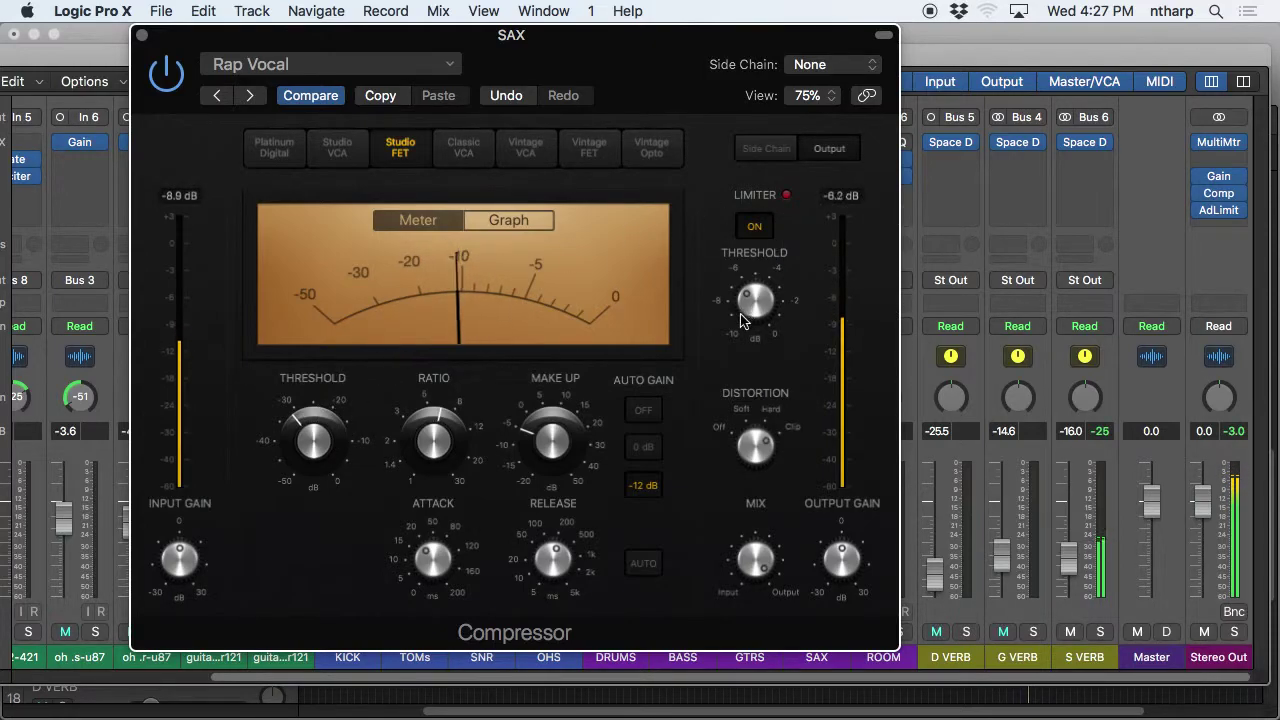
mouse_move(755, 311)
drag(755, 311, 762, 380)
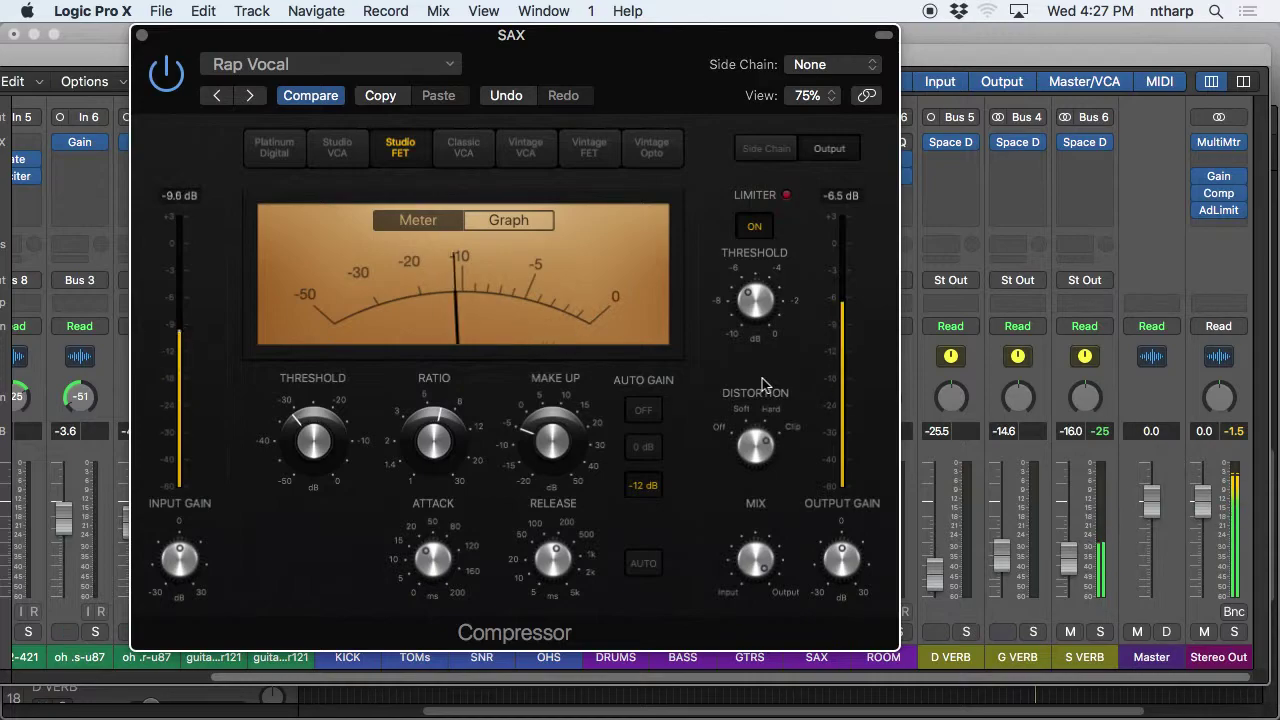
Try SAX Compressor release times from 6.7 to 1500 ms, settle on a moderately long one, and set the distortion to Soft.
drag(551, 560, 551, 560)
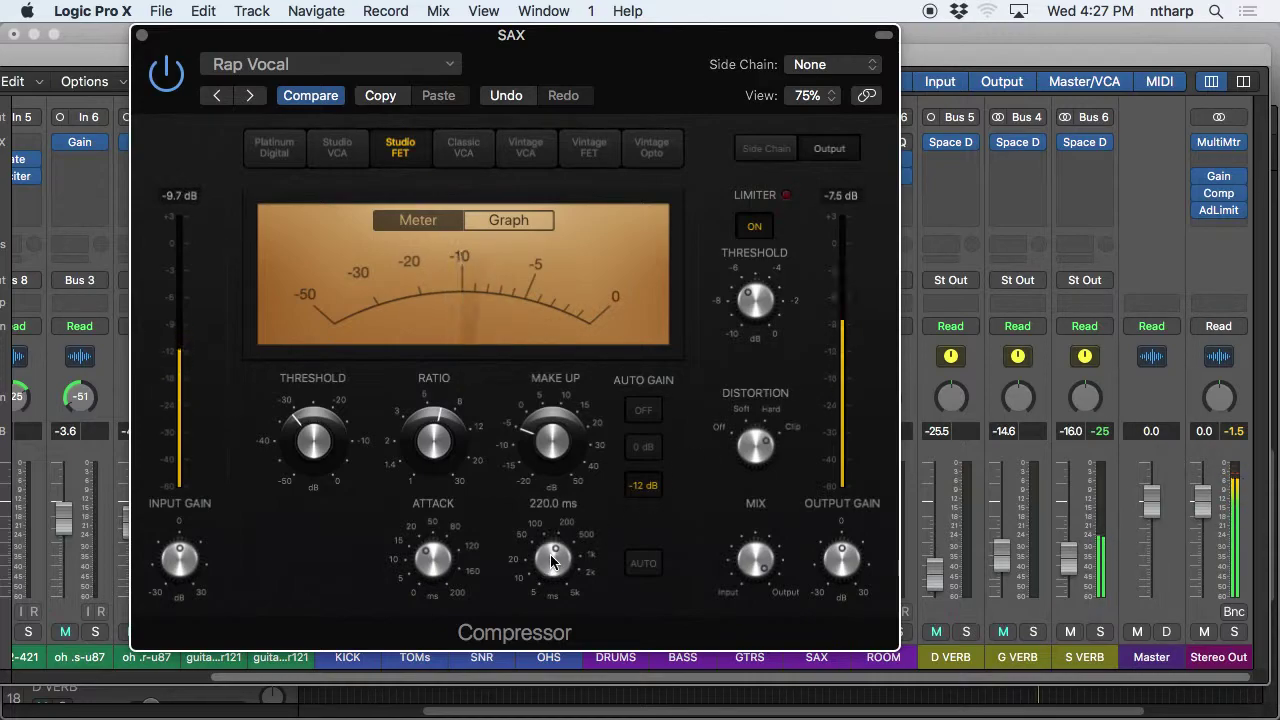
drag(554, 558, 566, 634)
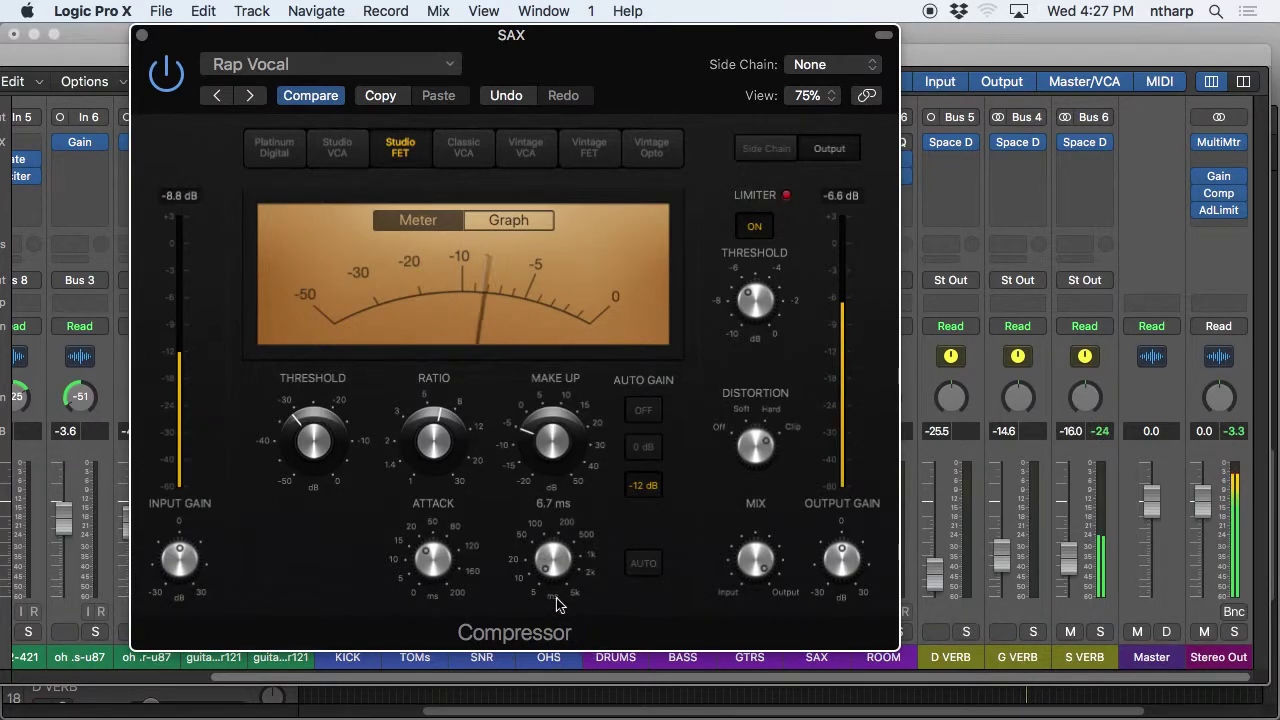
click(553, 598)
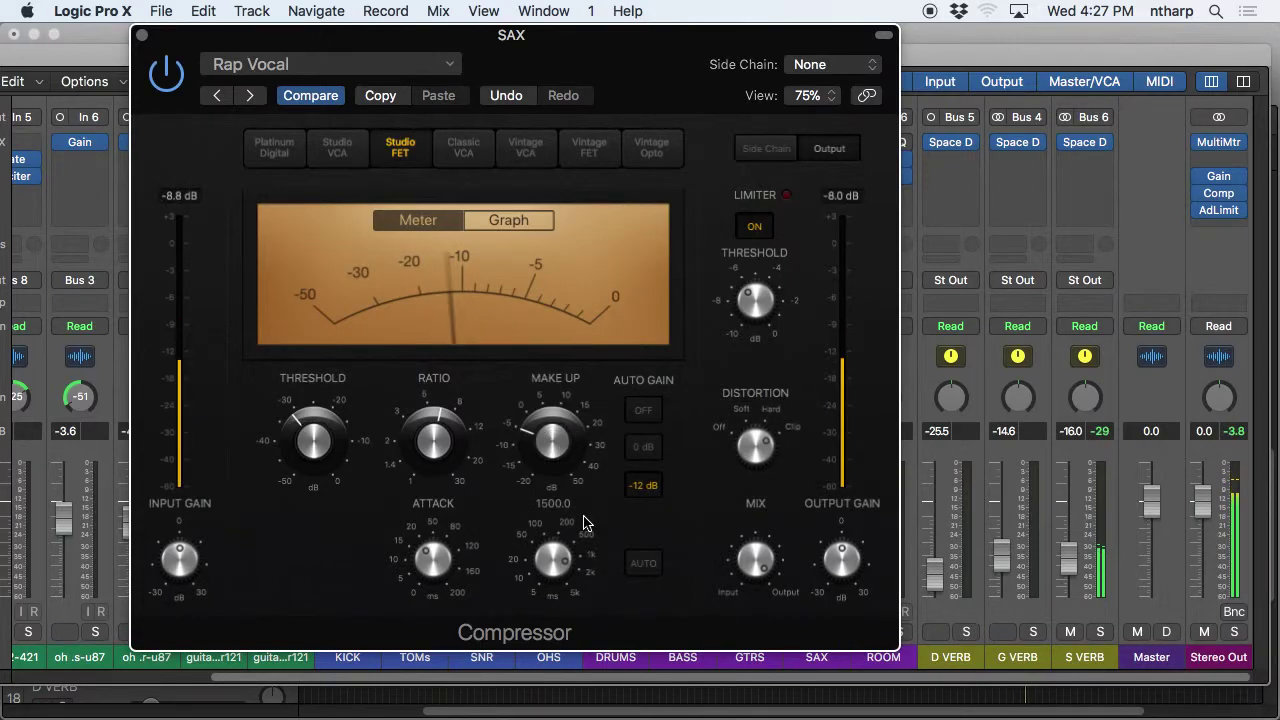
drag(563, 608, 575, 563)
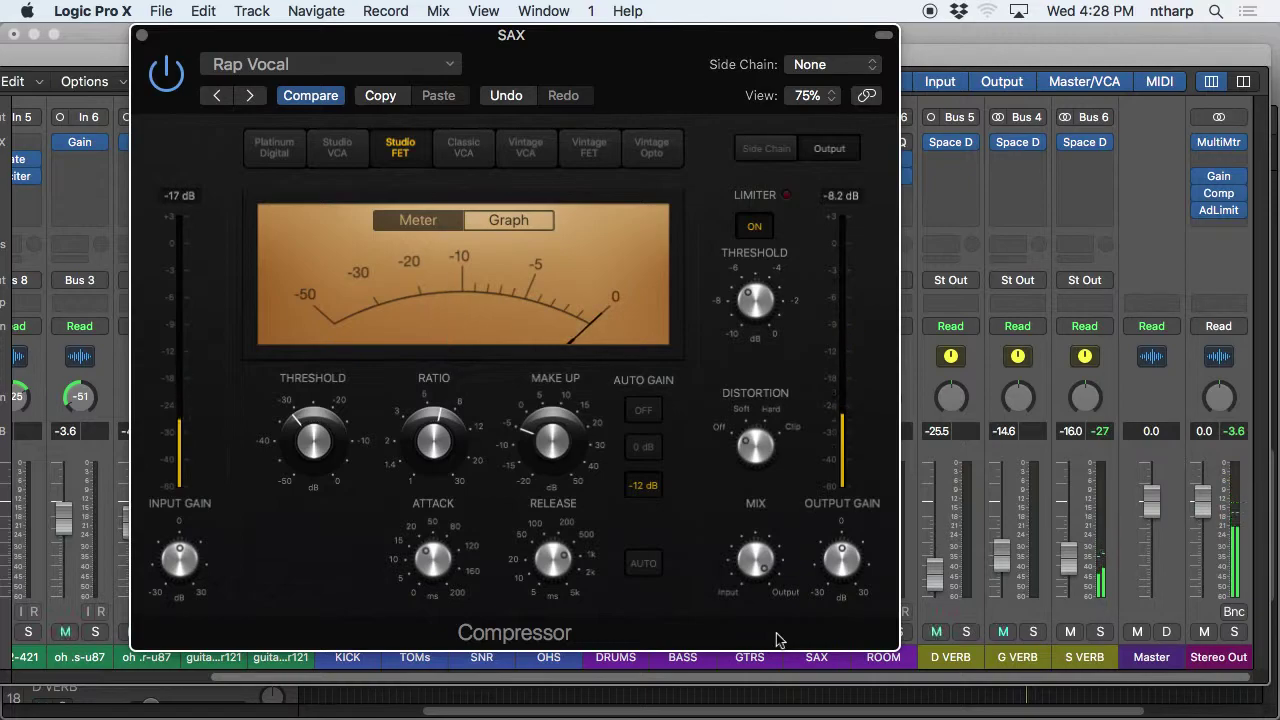
click(756, 445)
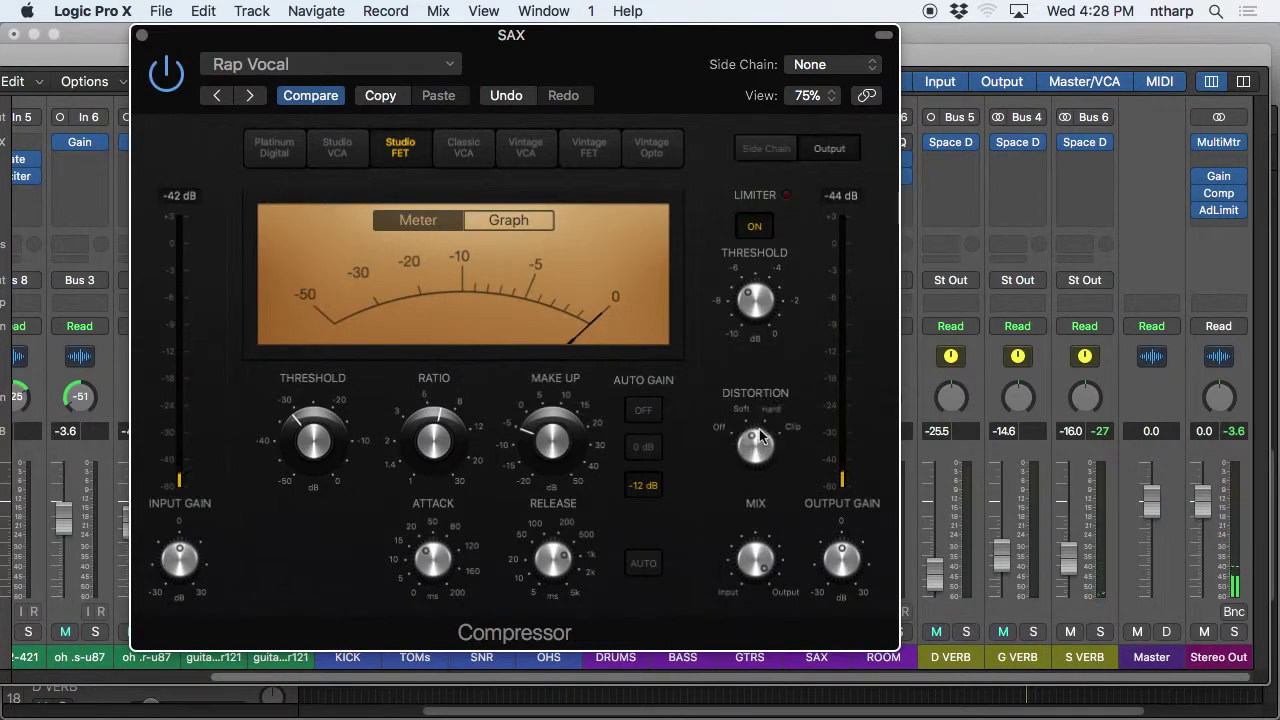
Compare Soft and Hard distortion on the SAX Compressor during playback, and settle on Clip.
drag(757, 442, 759, 443)
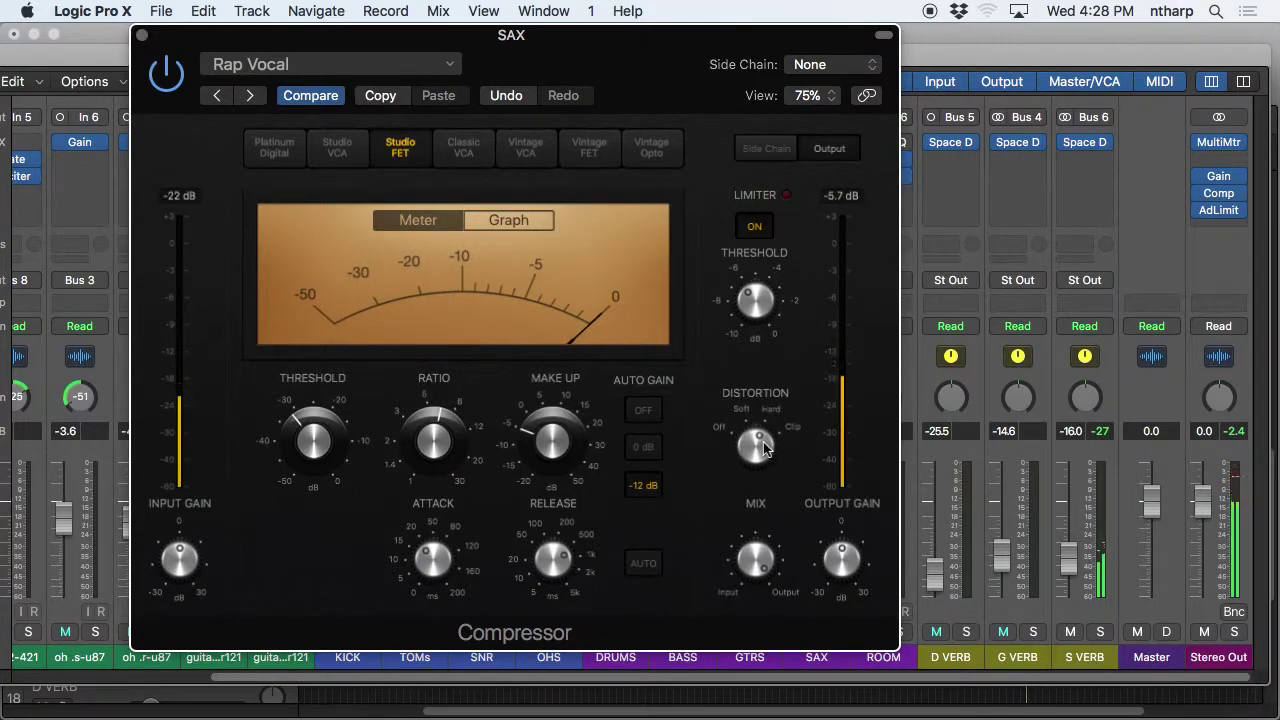
drag(763, 449, 766, 466)
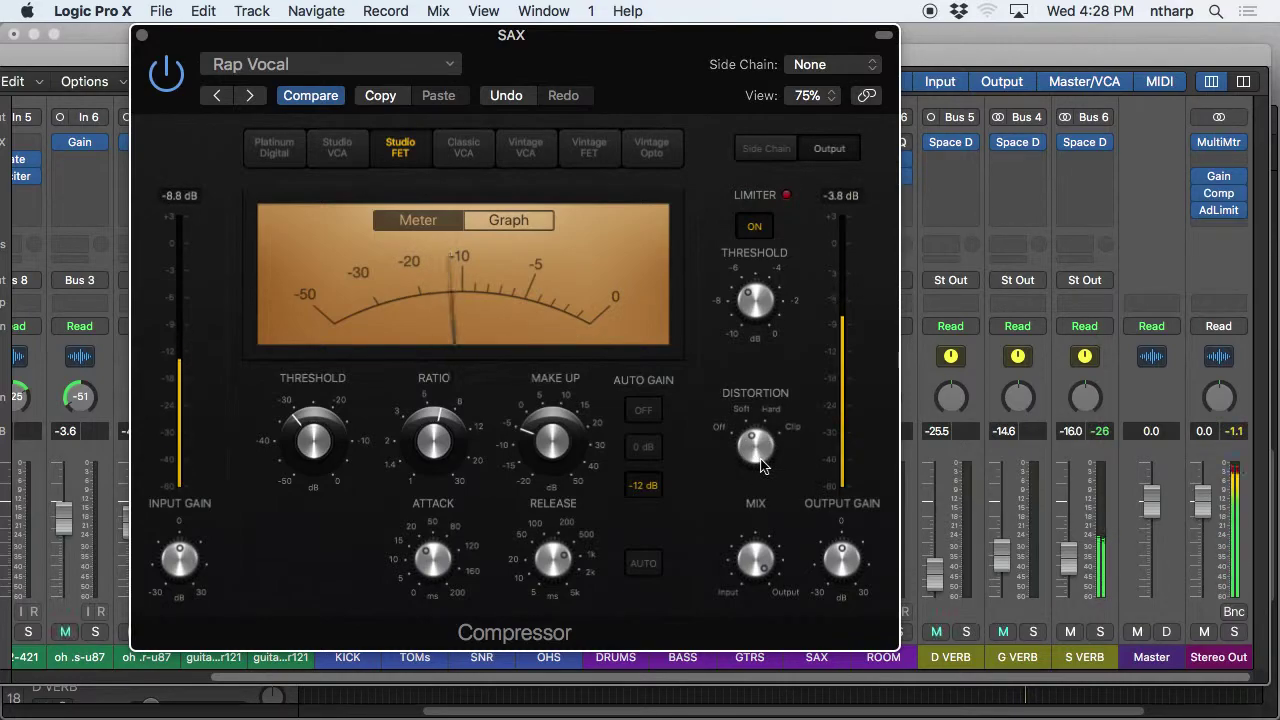
drag(760, 460, 760, 447)
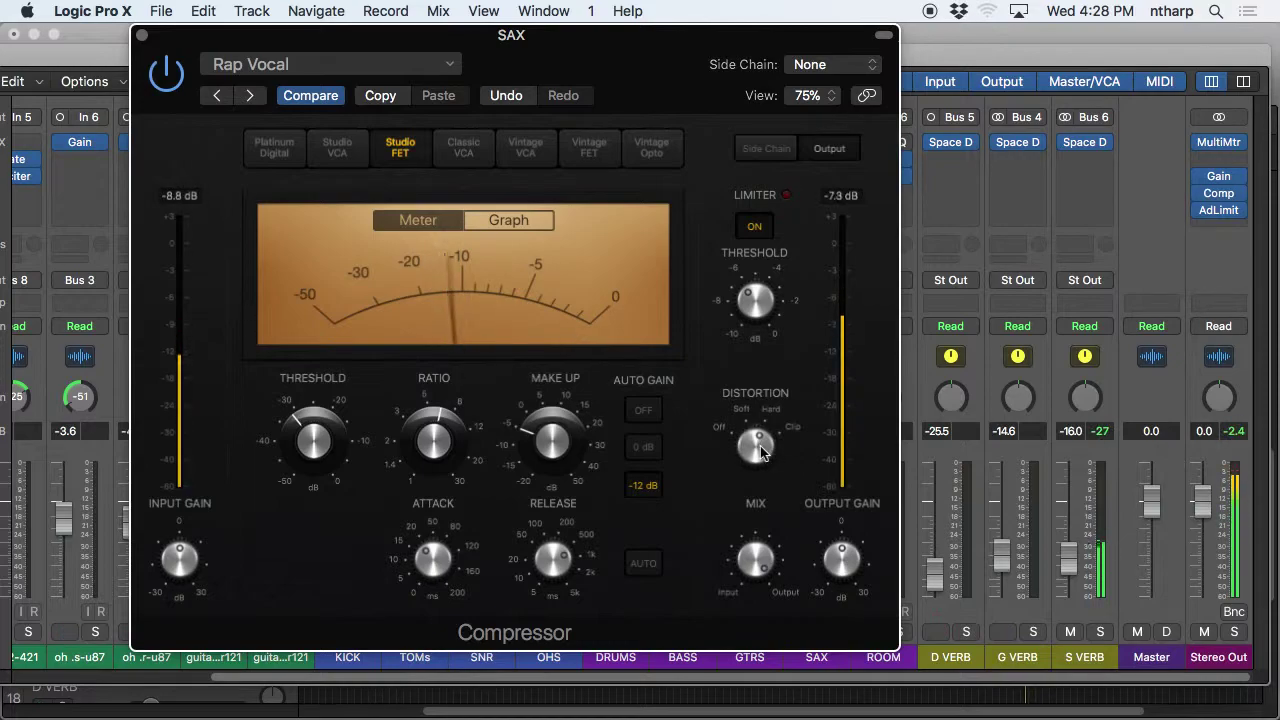
drag(764, 444, 762, 402)
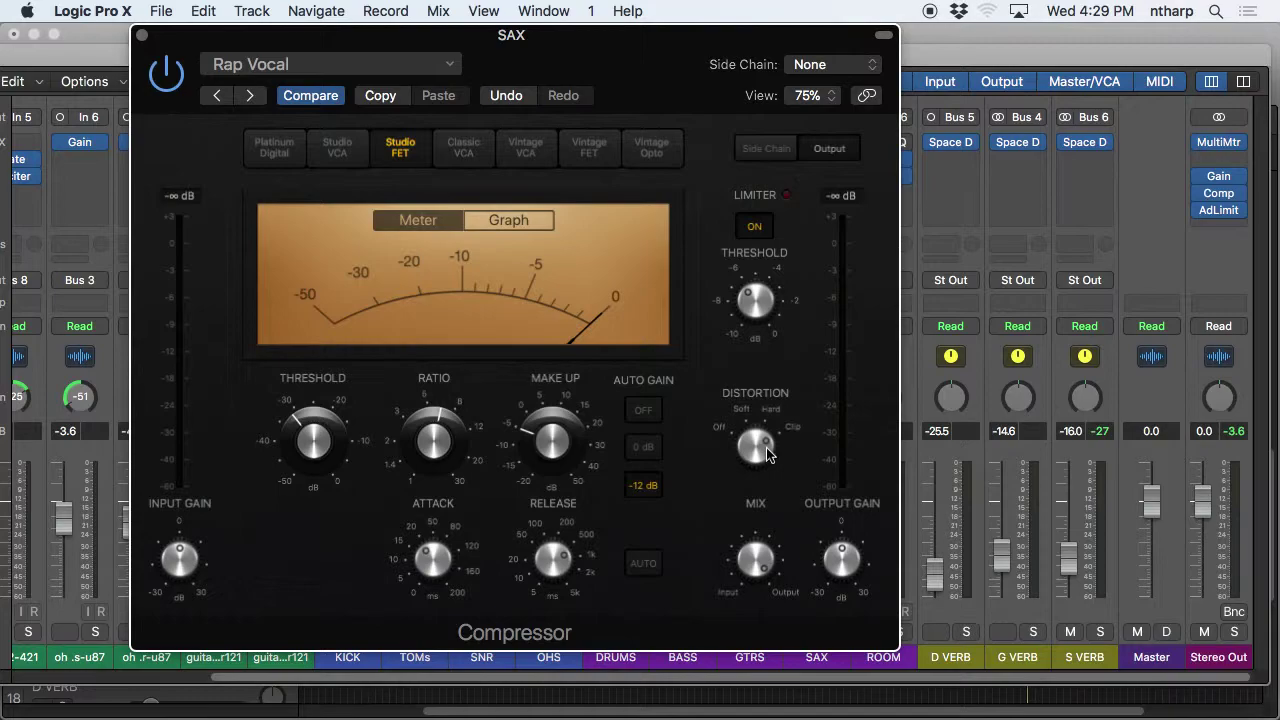
key(space)
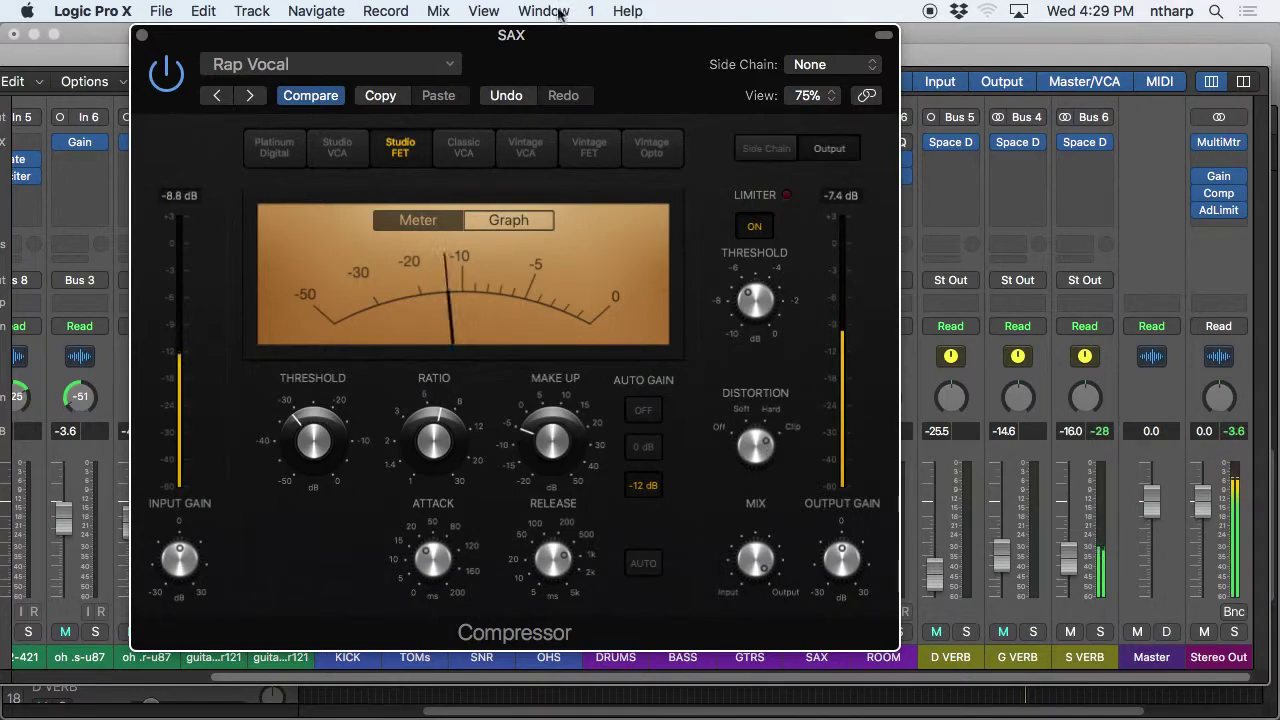
Shorten the SAX Compressor's release to 190 ms and move its window aside to uncover the SAX channel's inserts.
drag(551, 602, 541, 592)
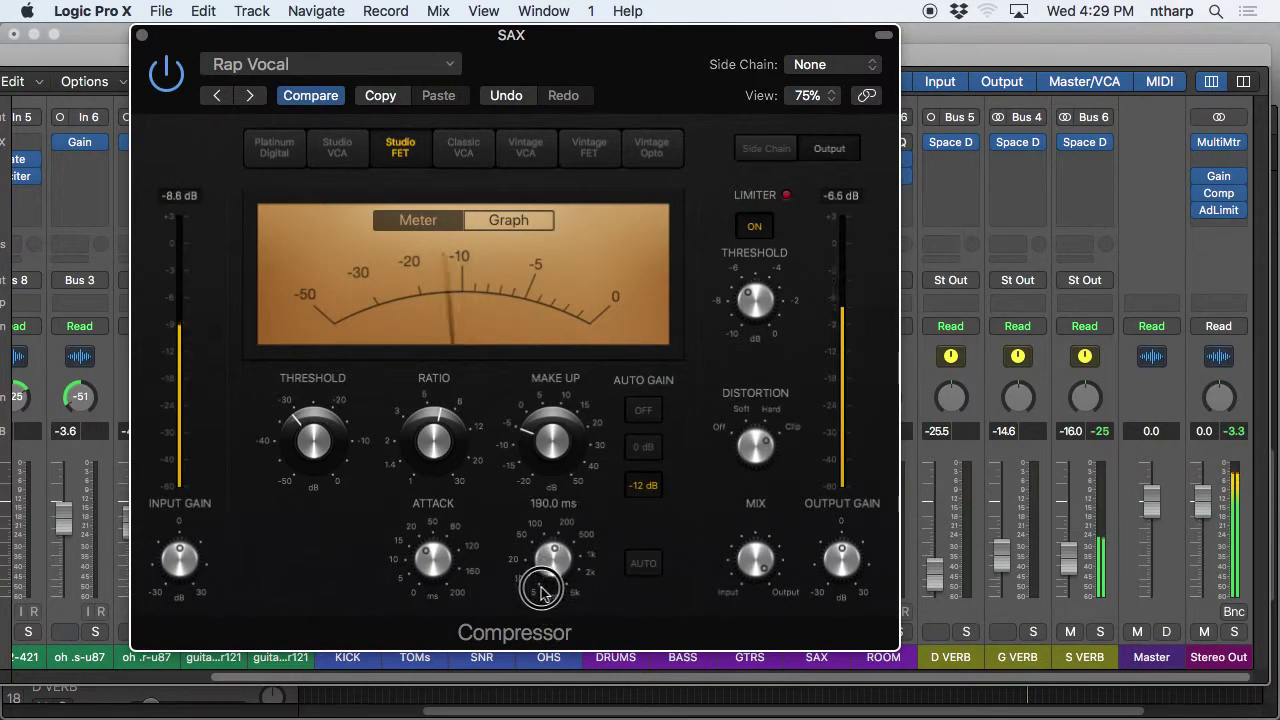
click(643, 50)
drag(643, 50, 405, 50)
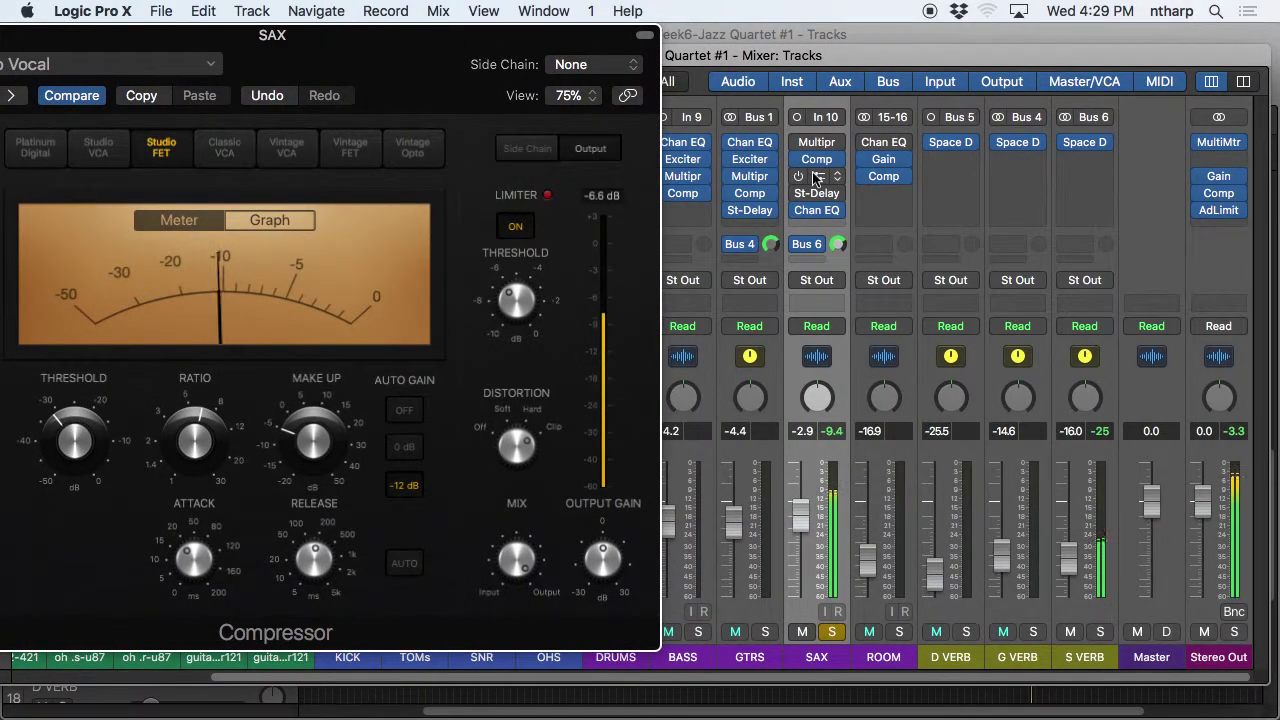
Open the SAX Multipressor and try band 4 with a 5.0 dB gain make-up and a ratio of about 14 during playback.
click(815, 142)
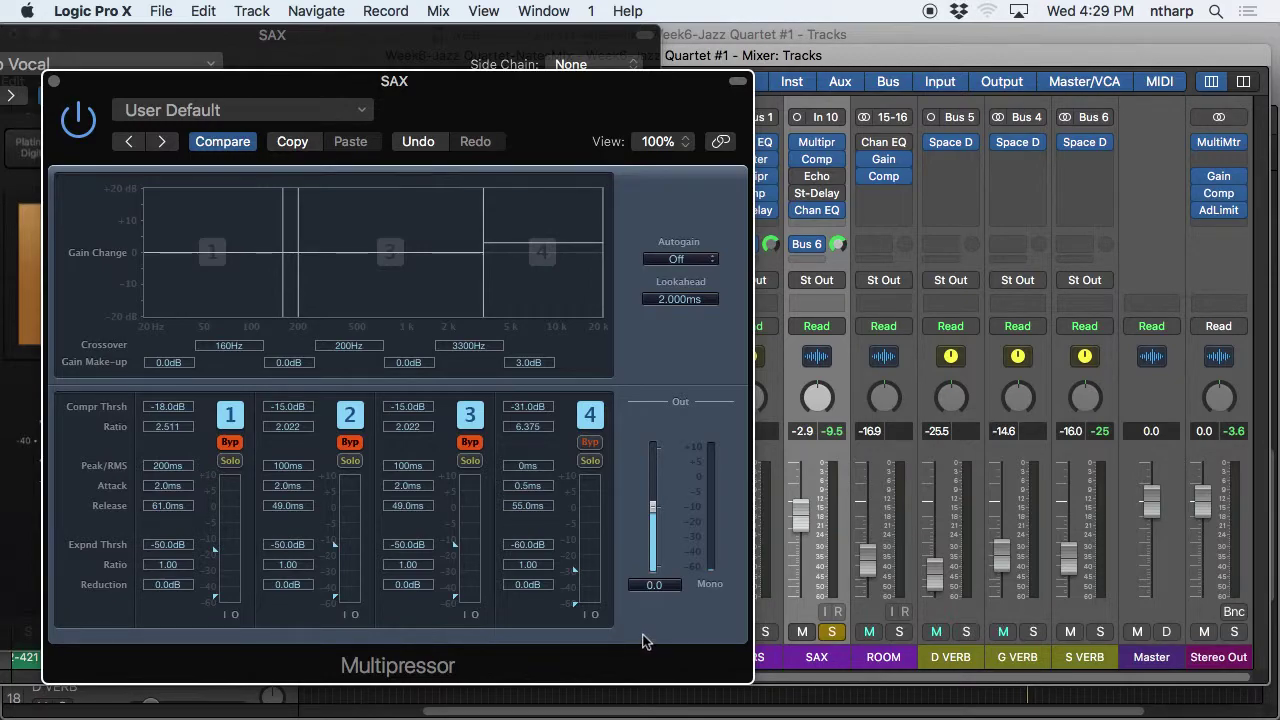
mouse_move(530, 366)
mouse_down()
mouse_move(520, 377)
mouse_move(526, 364)
mouse_up()
drag(520, 430, 518, 424)
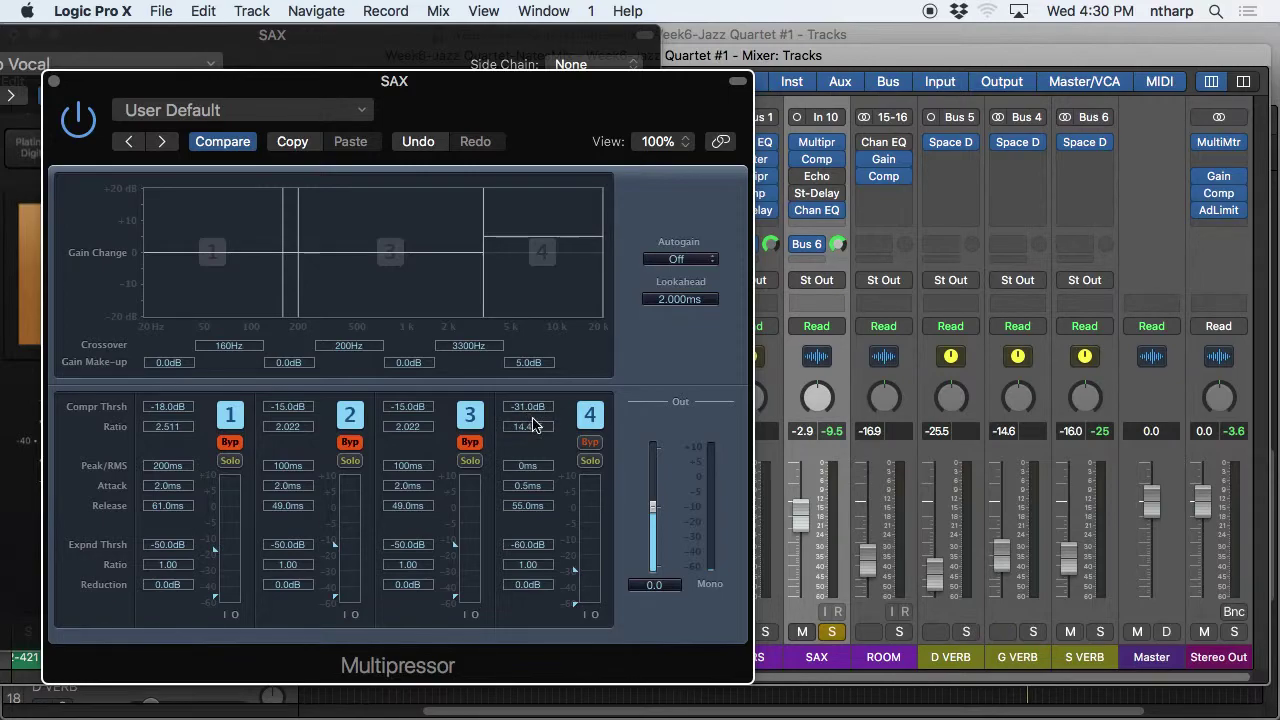
mouse_move(522, 432)
mouse_down()
mouse_move(524, 450)
mouse_move(523, 400)
mouse_move(530, 455)
mouse_move(523, 330)
mouse_move(514, 371)
mouse_move(533, 425)
mouse_up()
key(space)
drag(517, 362, 528, 412)
Revert the SAX Multipressor to its saved settings, and close both the Multipressor and the Compressor.
click(222, 141)
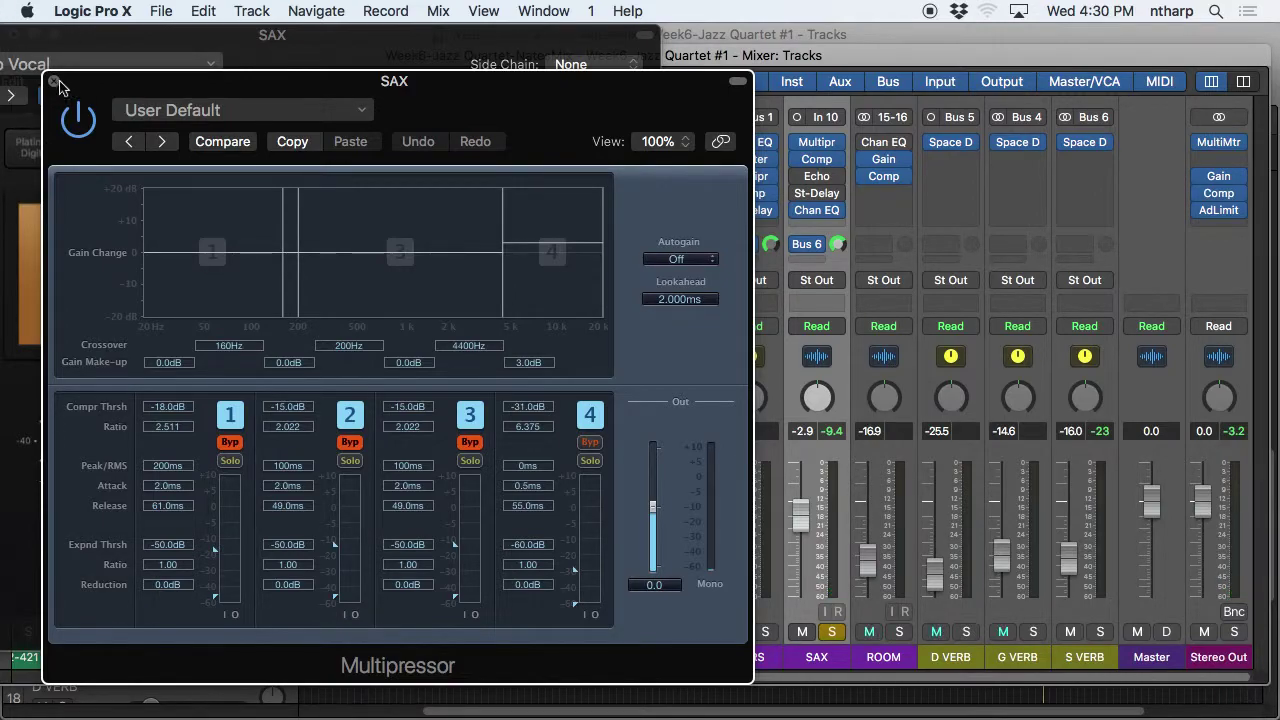
click(54, 80)
drag(95, 35, 388, 35)
click(199, 35)
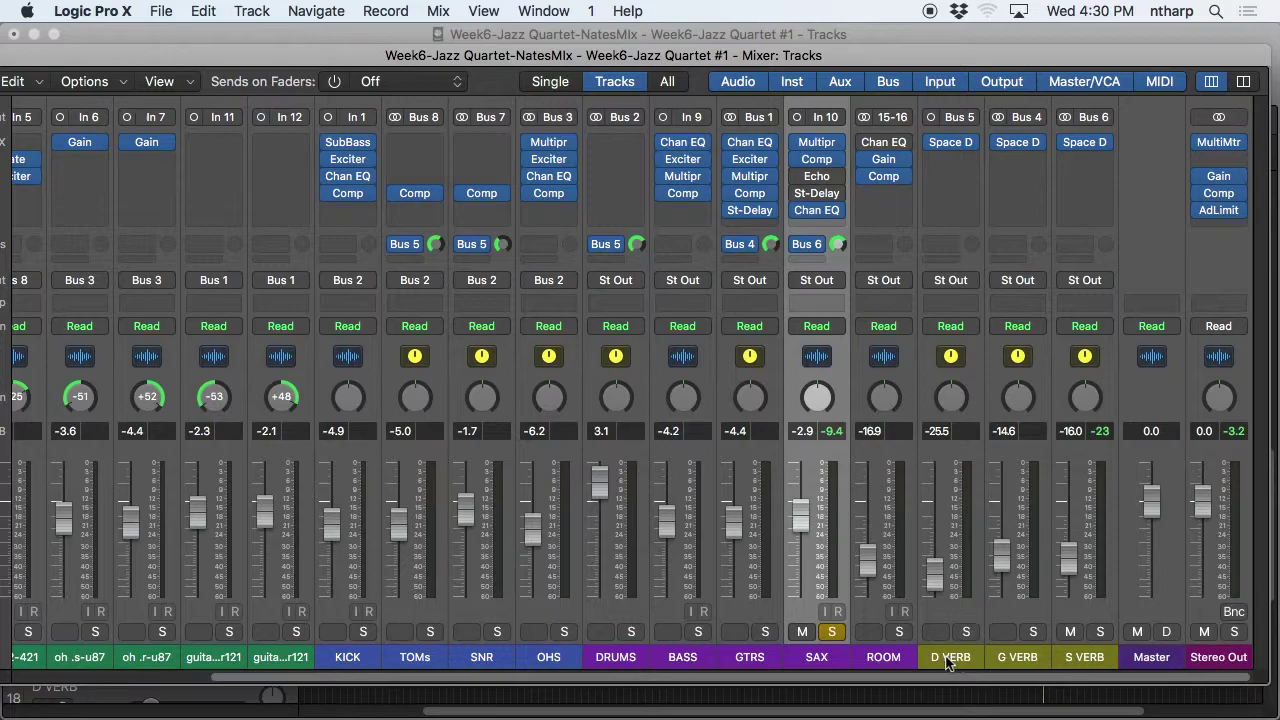
Select the S VERB channel and open its Space Designer reverb to examine the predelay setting.
click(1084, 657)
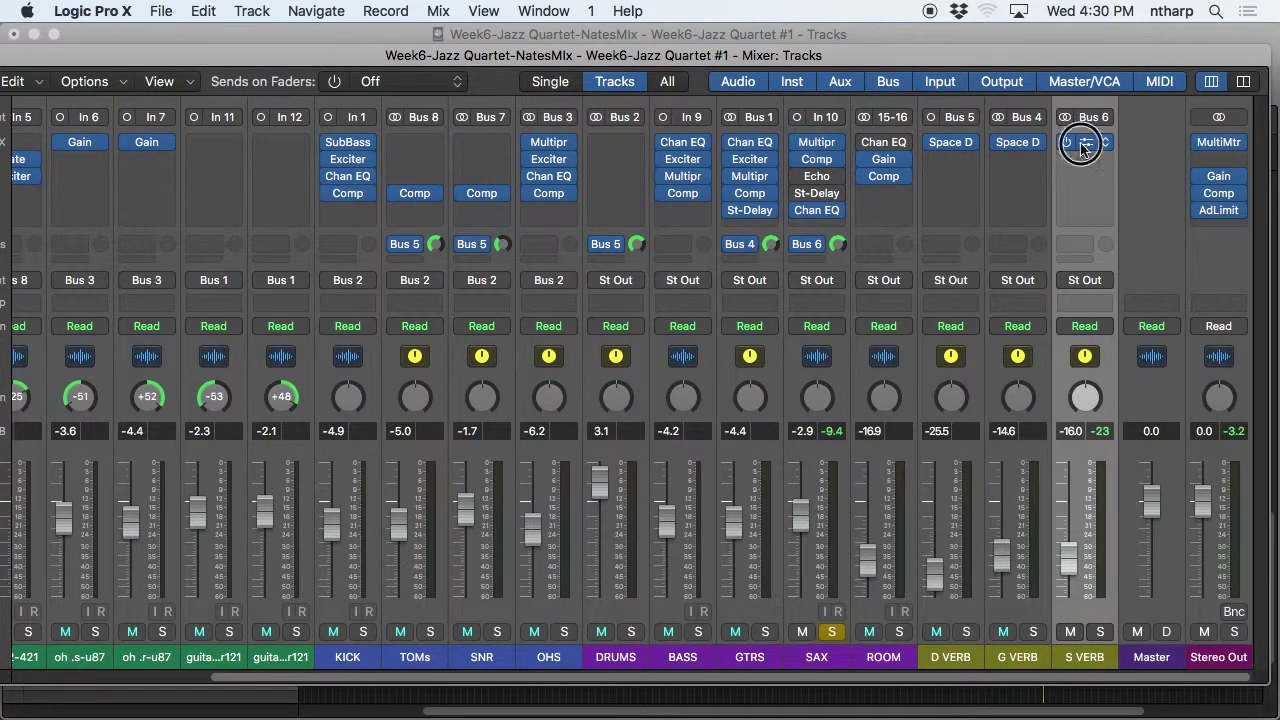
click(1083, 142)
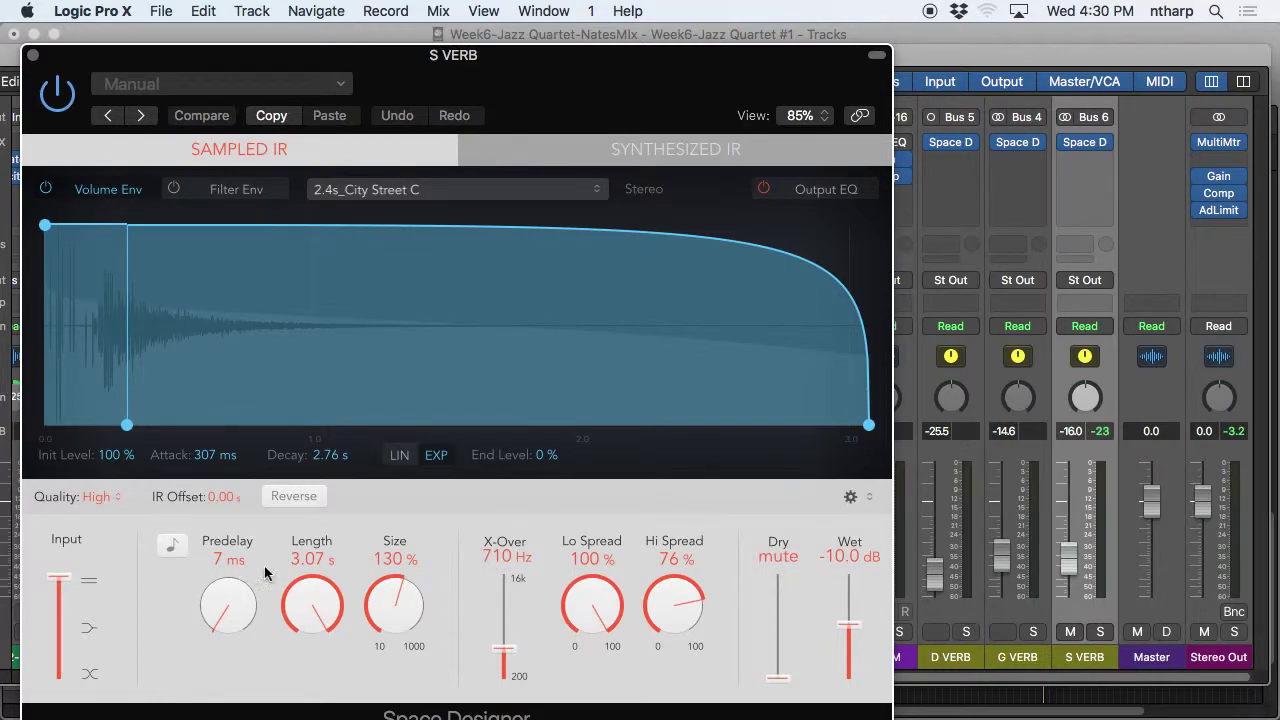
click(31, 53)
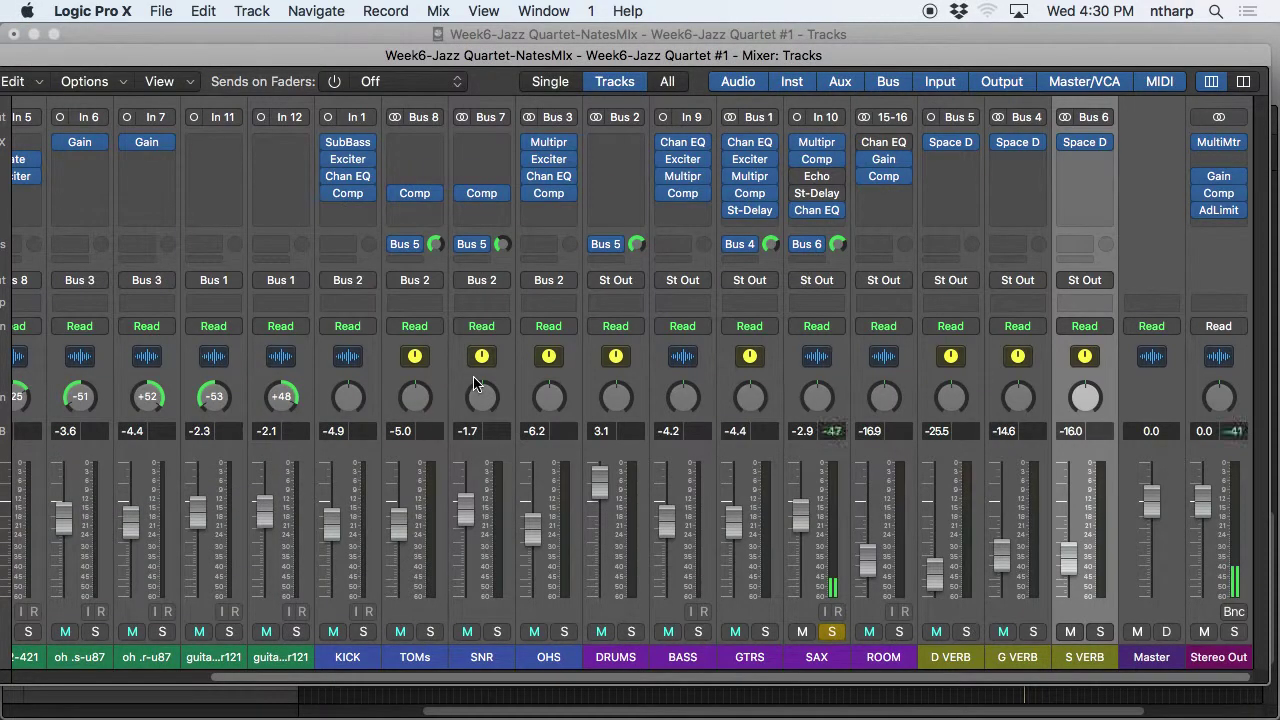
click(1078, 142)
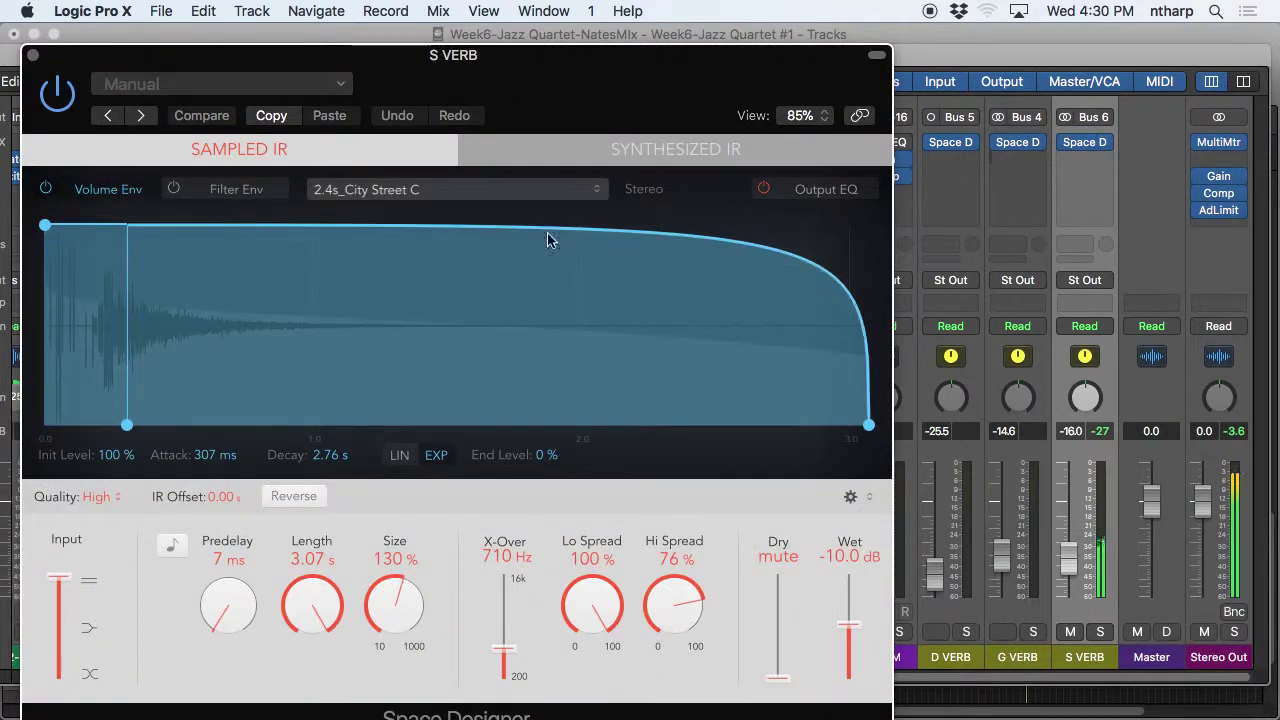
Try Space Designer predelays of 0 ms and 42 ms on S VERB, restore the saved settings and close the plug-in.
alt+click(243, 602)
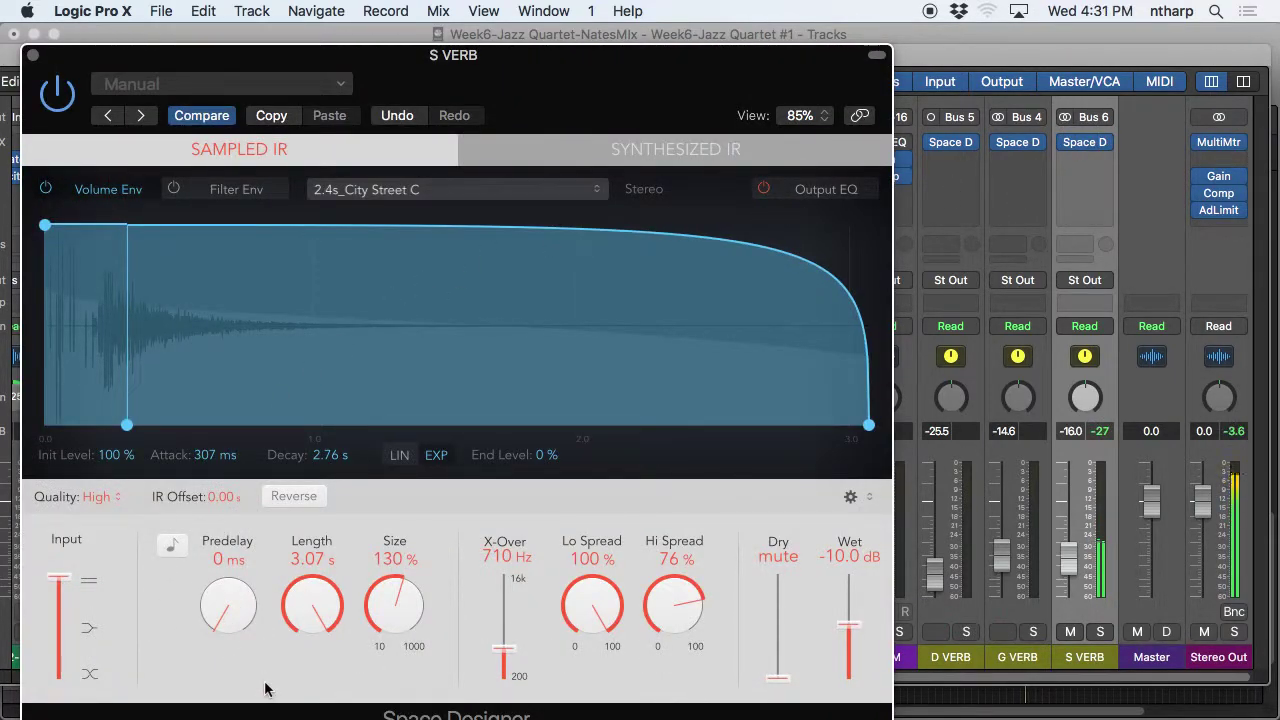
drag(240, 603, 229, 586)
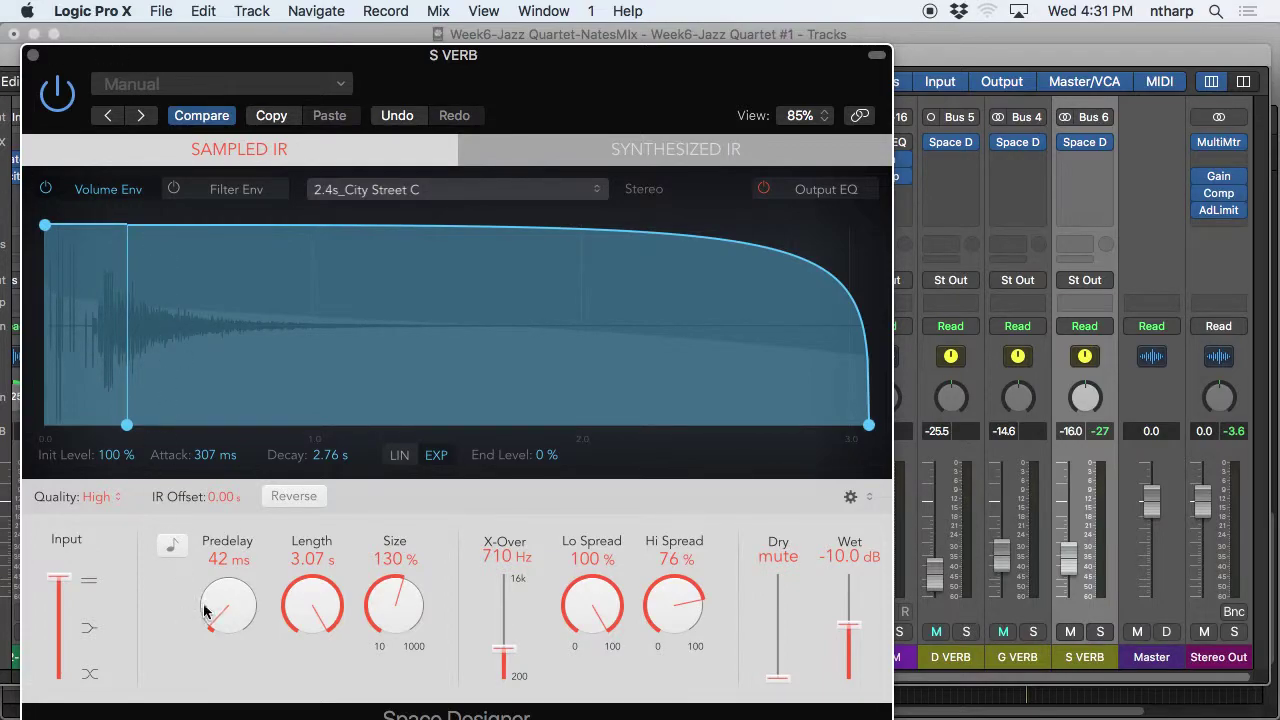
drag(208, 612, 216, 560)
click(201, 115)
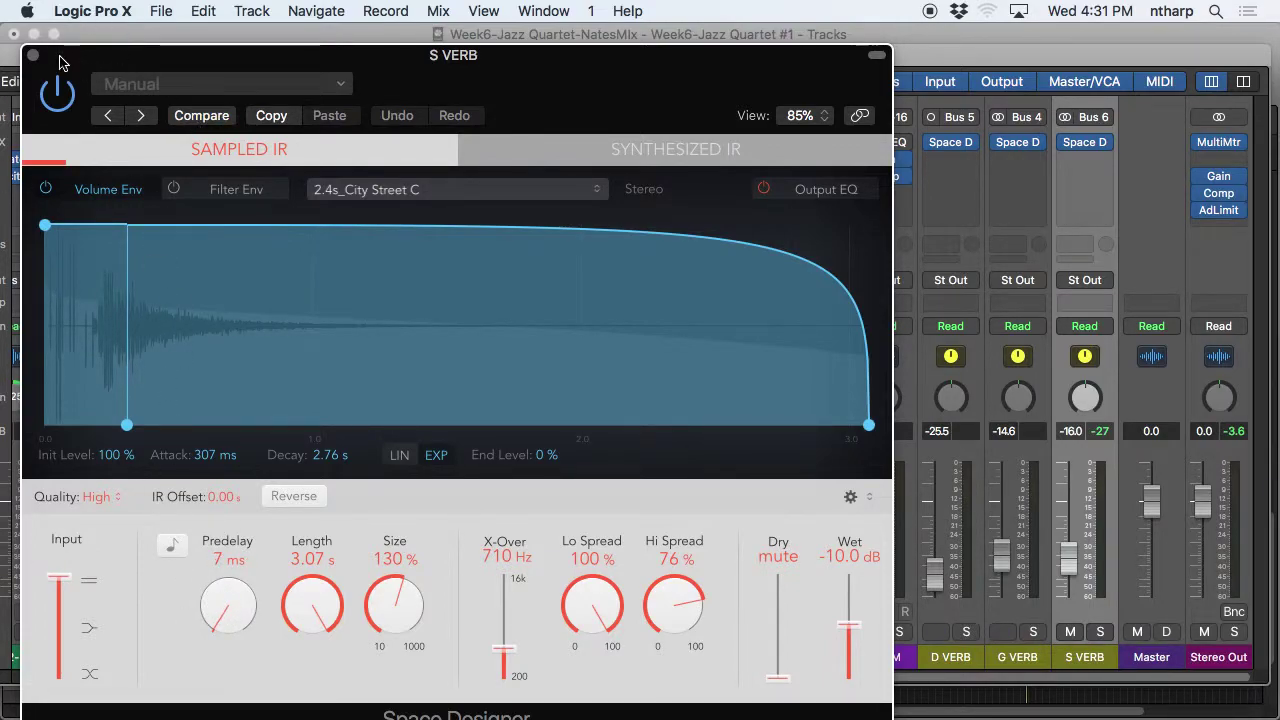
click(33, 55)
Enable and open the SAX channel's Echo and Stereo Delay, and play the SAX soloed with S VERB muted.
click(832, 632)
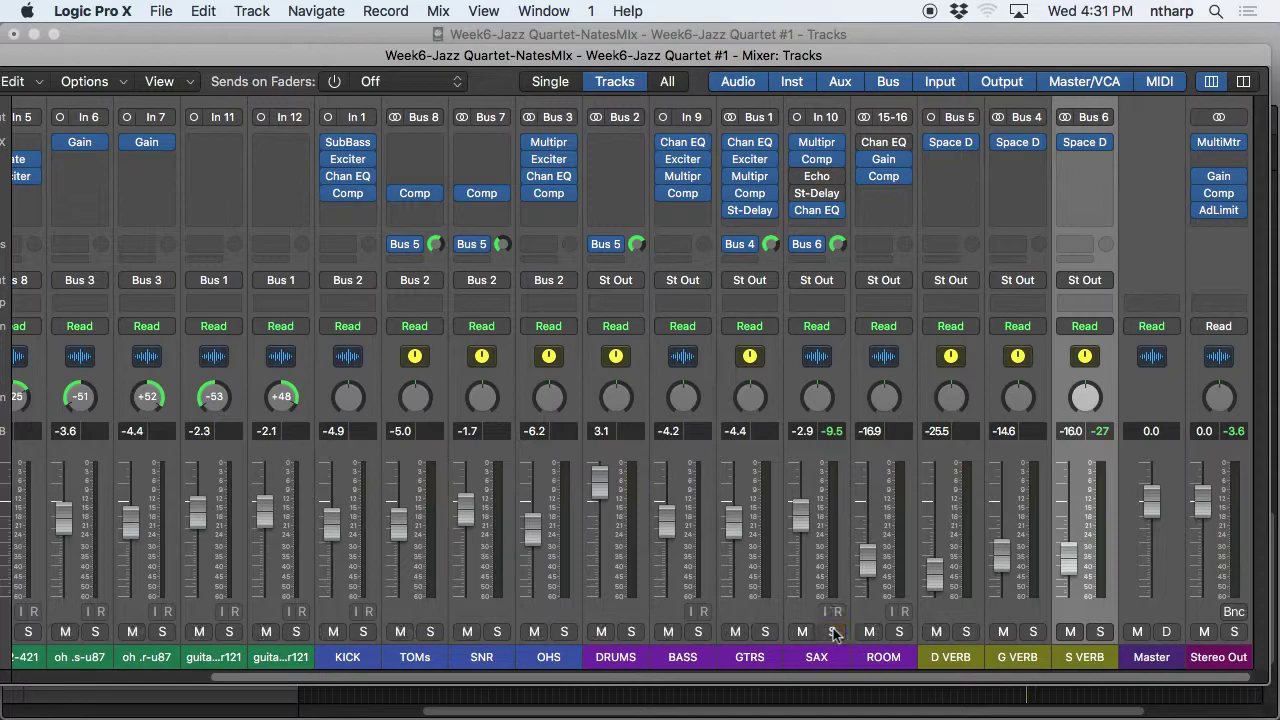
mouse_move(805, 180)
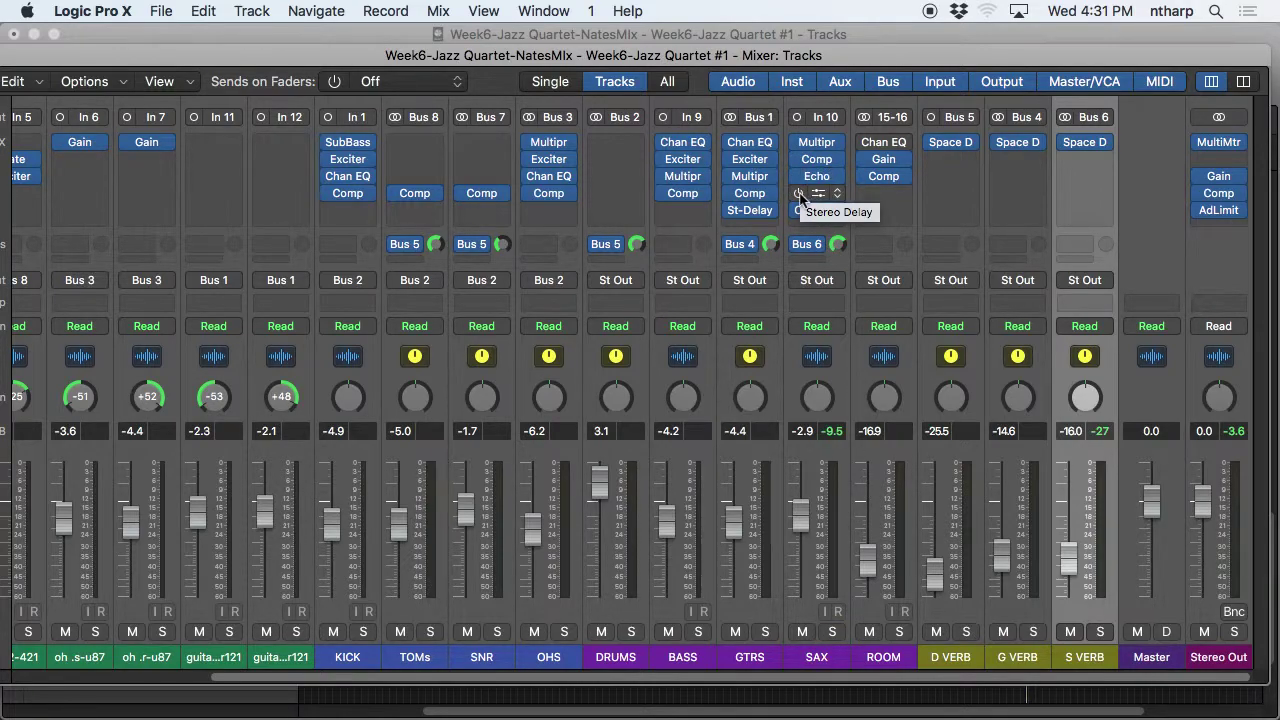
click(811, 179)
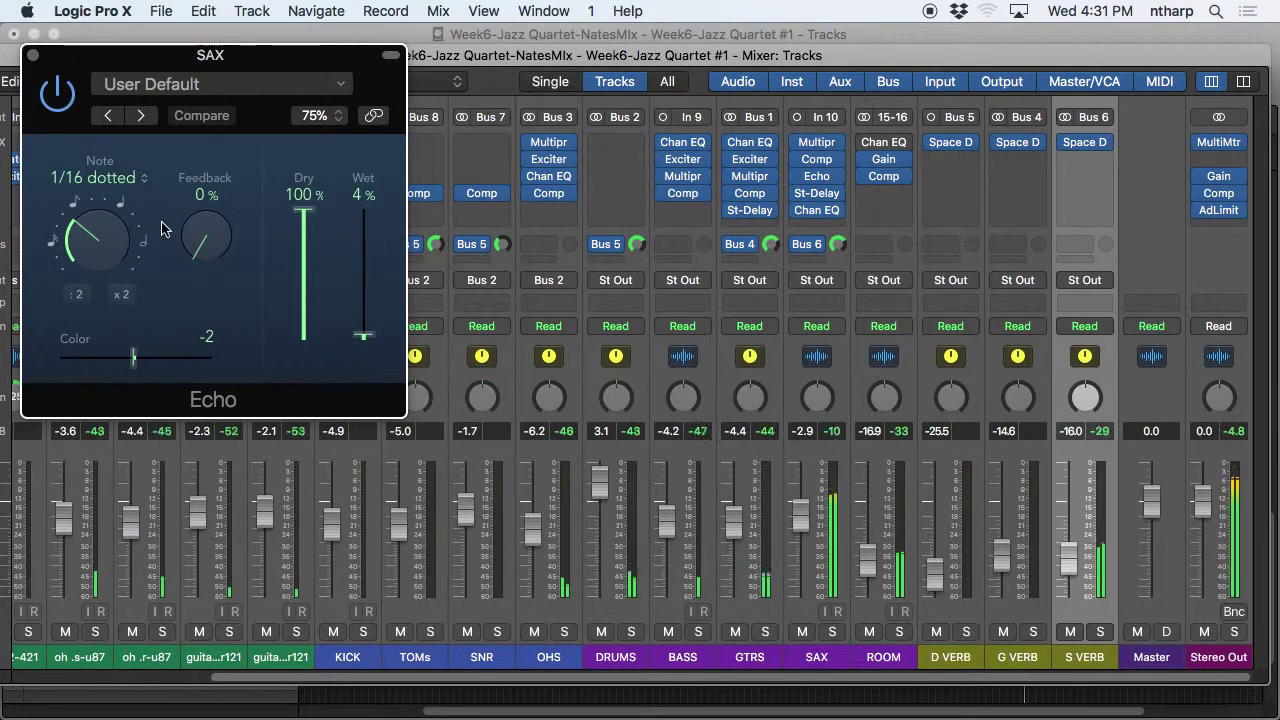
click(833, 632)
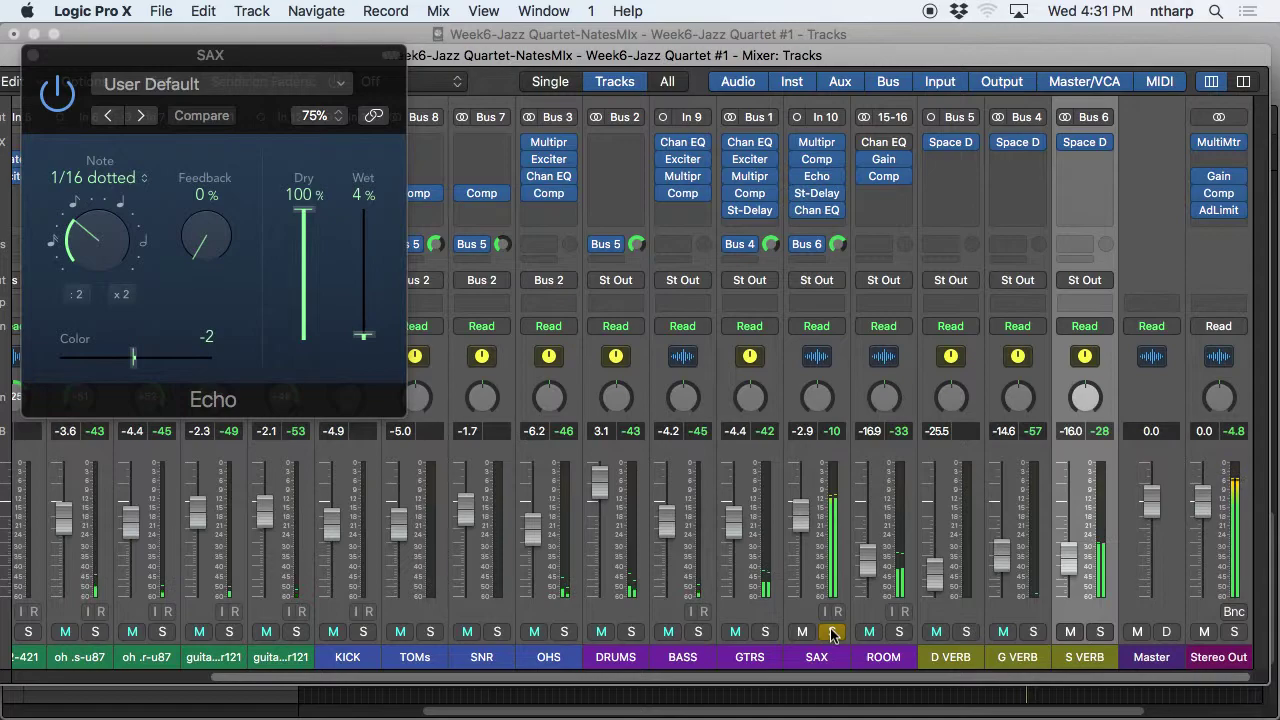
click(818, 194)
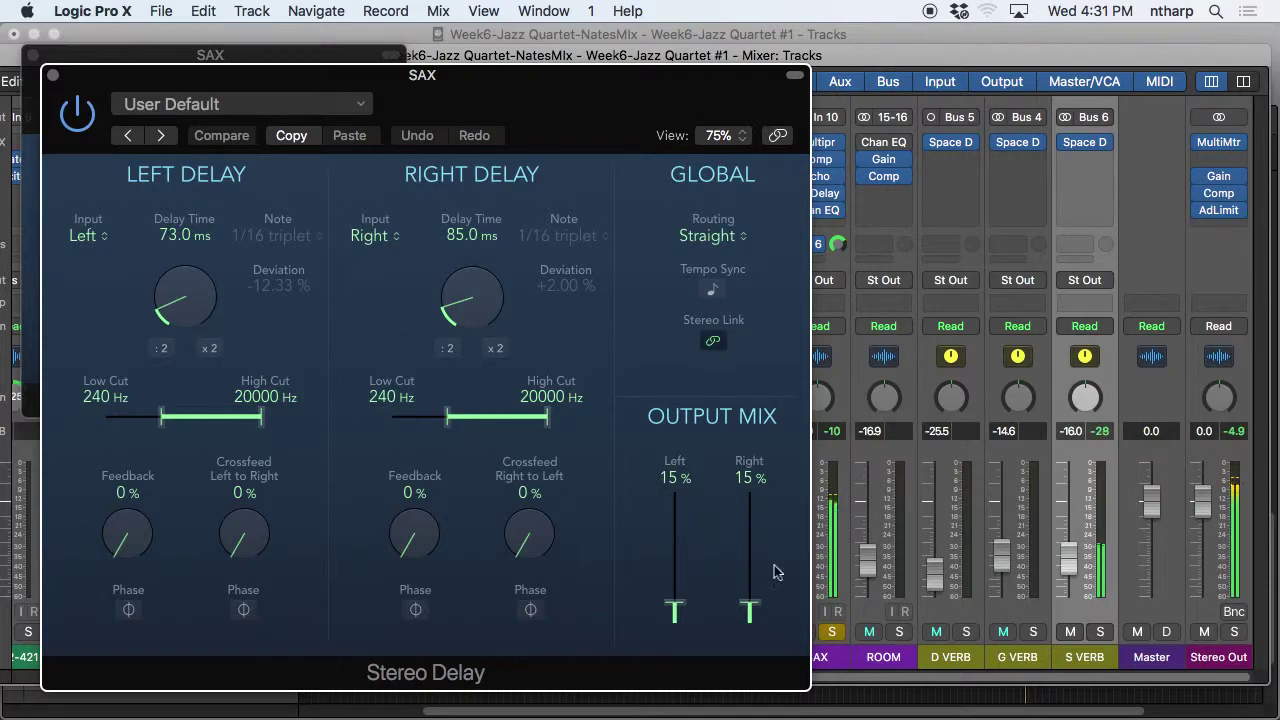
click(1069, 631)
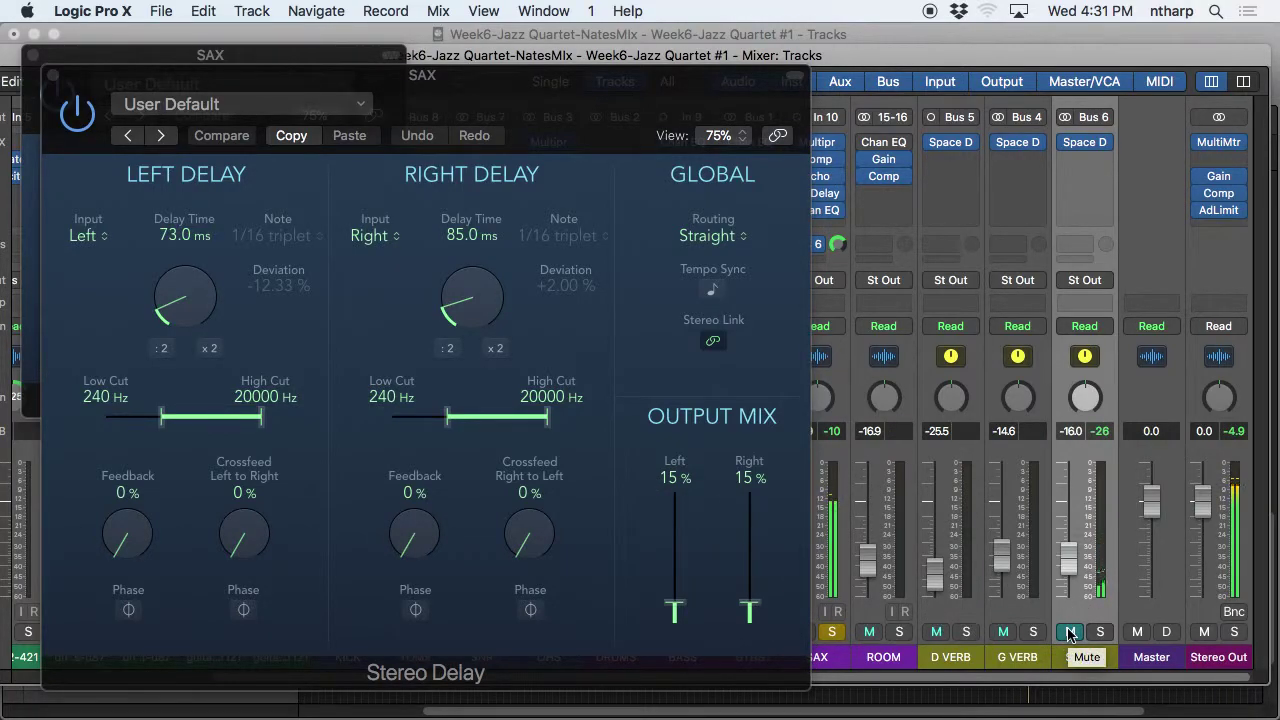
Set the SAX Echo's wet level to 12% and both Stereo Delay output mix levels to 36%, and close both plug-ins.
drag(624, 89, 915, 237)
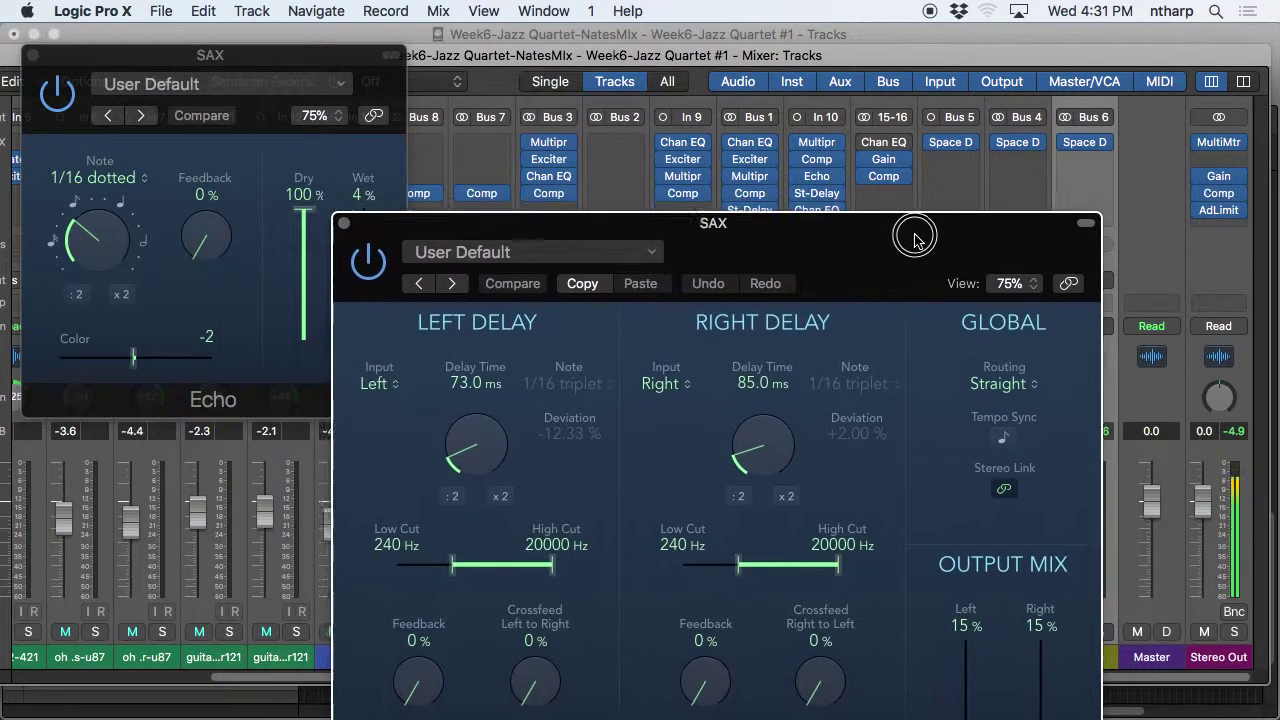
click(318, 115)
click(311, 297)
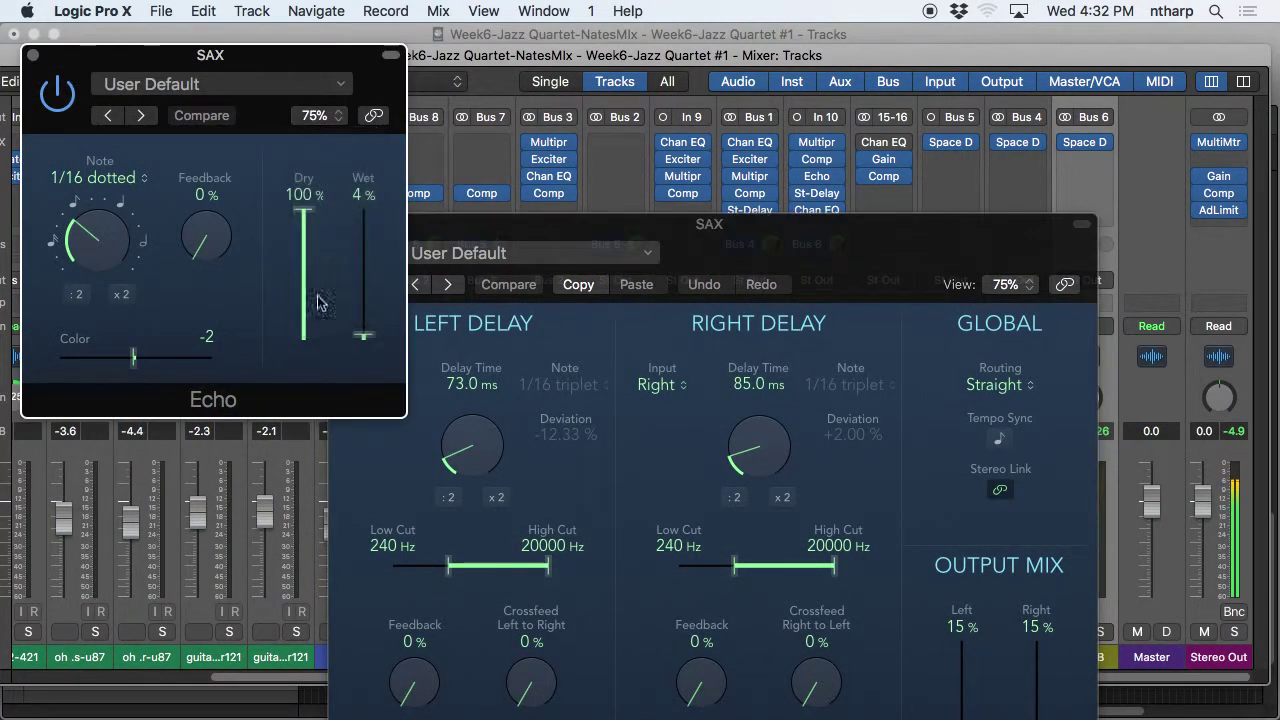
mouse_move(362, 336)
mouse_down()
mouse_move(360, 269)
mouse_move(363, 323)
mouse_up()
drag(731, 250, 763, 62)
drag(1070, 571, 1070, 538)
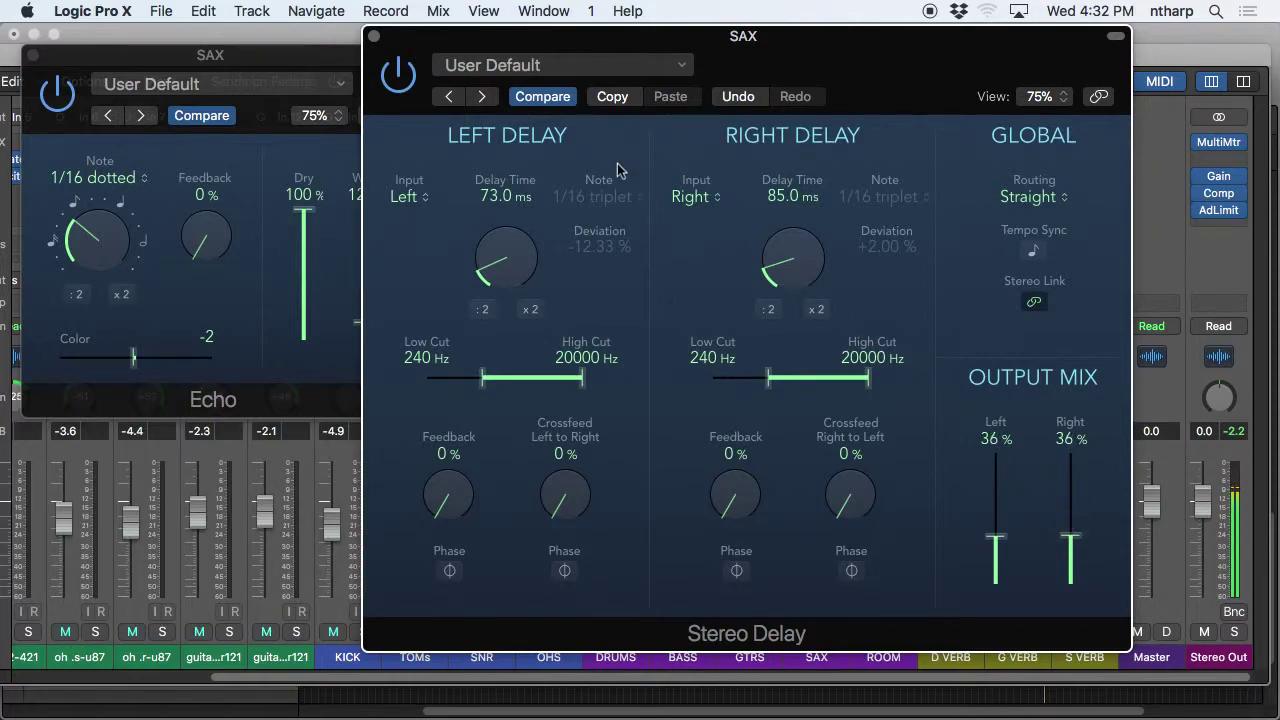
click(373, 36)
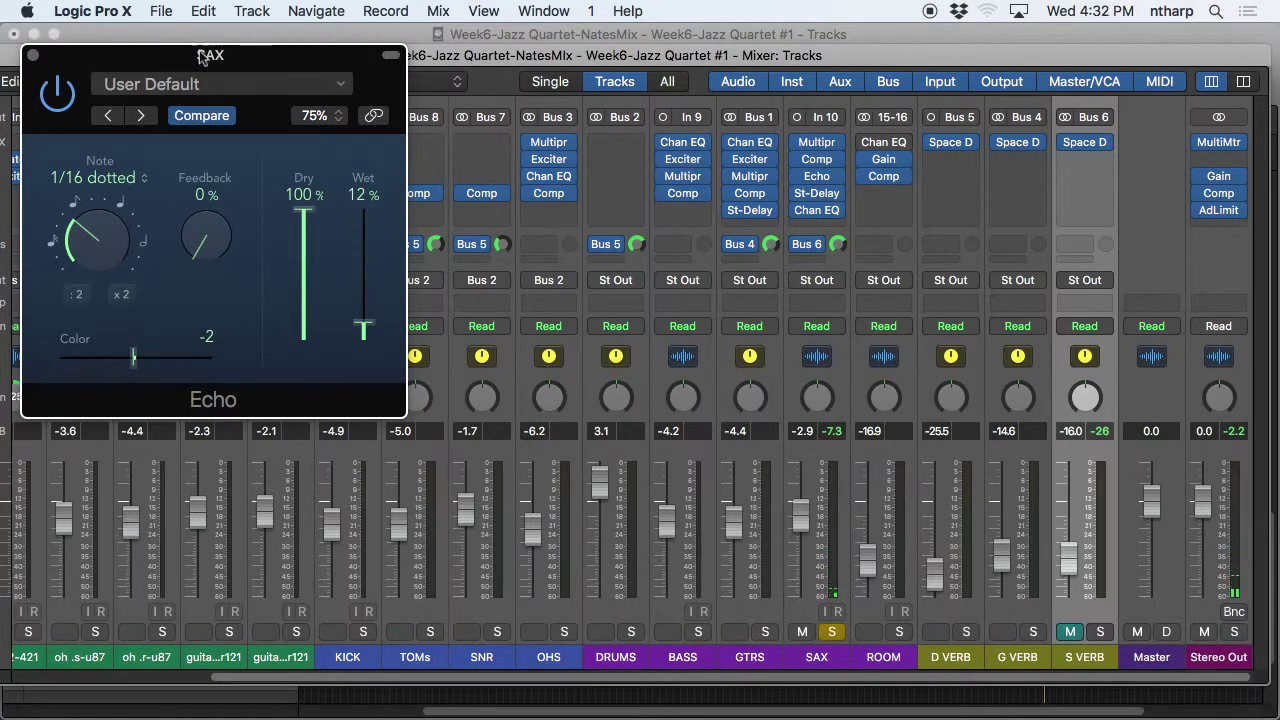
click(36, 56)
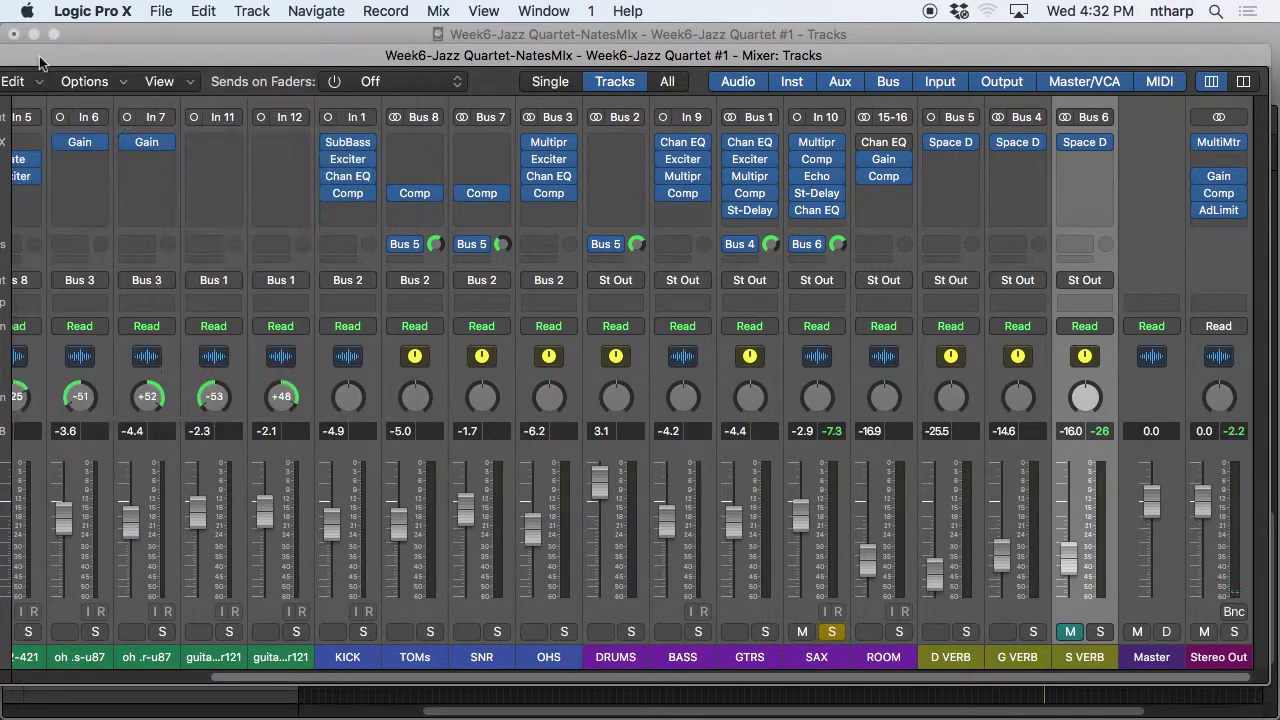
Unmute the S VERB channel and switch the solo from SAX to GTRS.
click(1068, 572)
click(833, 633)
click(752, 657)
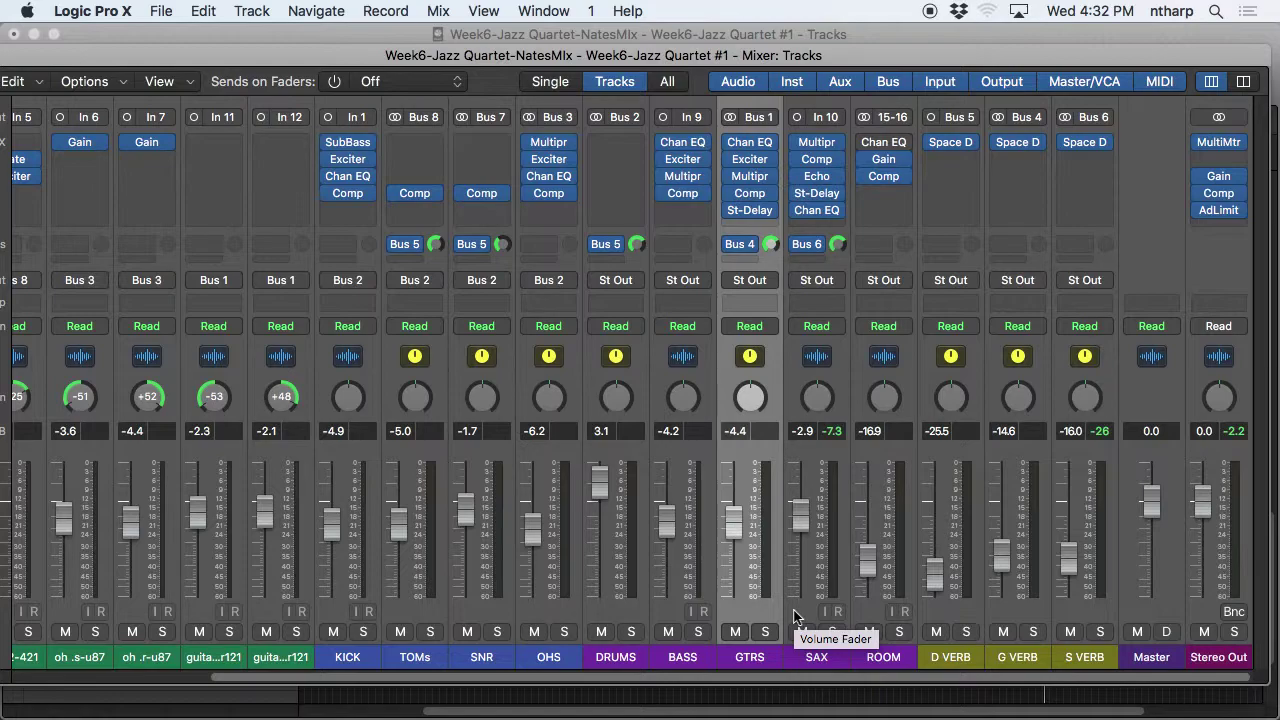
click(768, 633)
Select the two guitar channels that feed Bus 1 in the Mixer.
drag(348, 678, 147, 657)
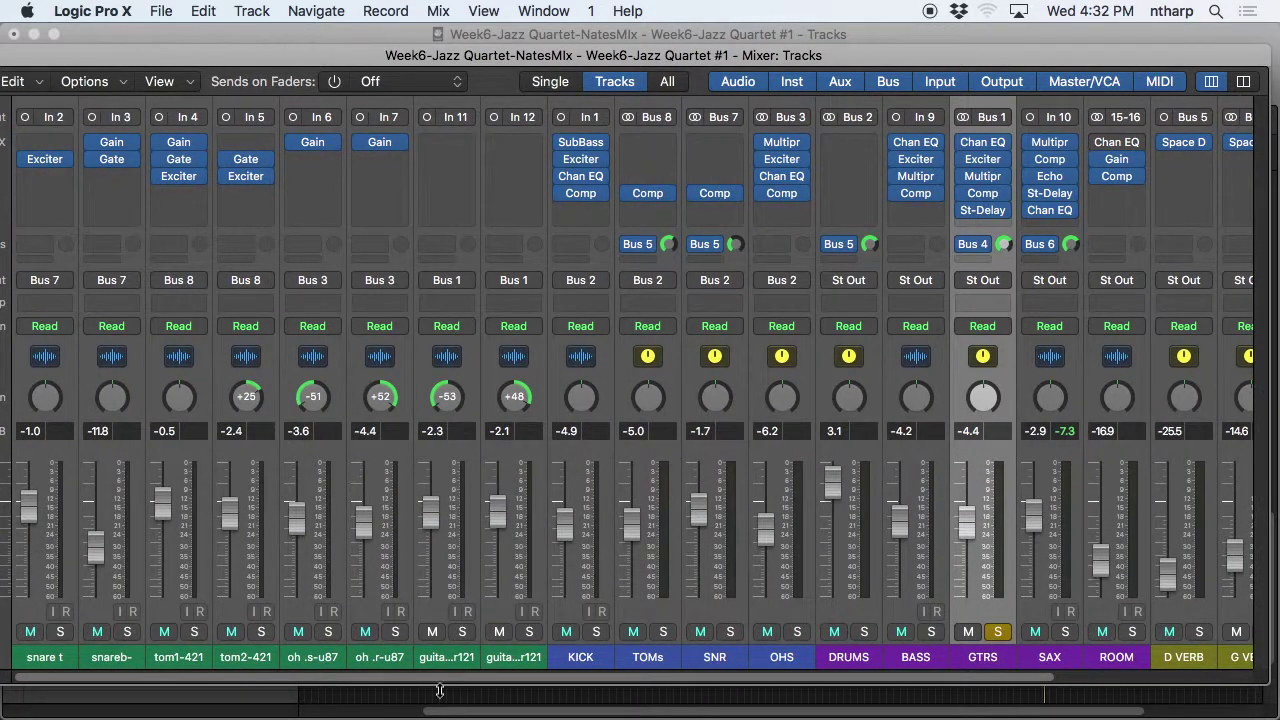
drag(470, 662, 521, 663)
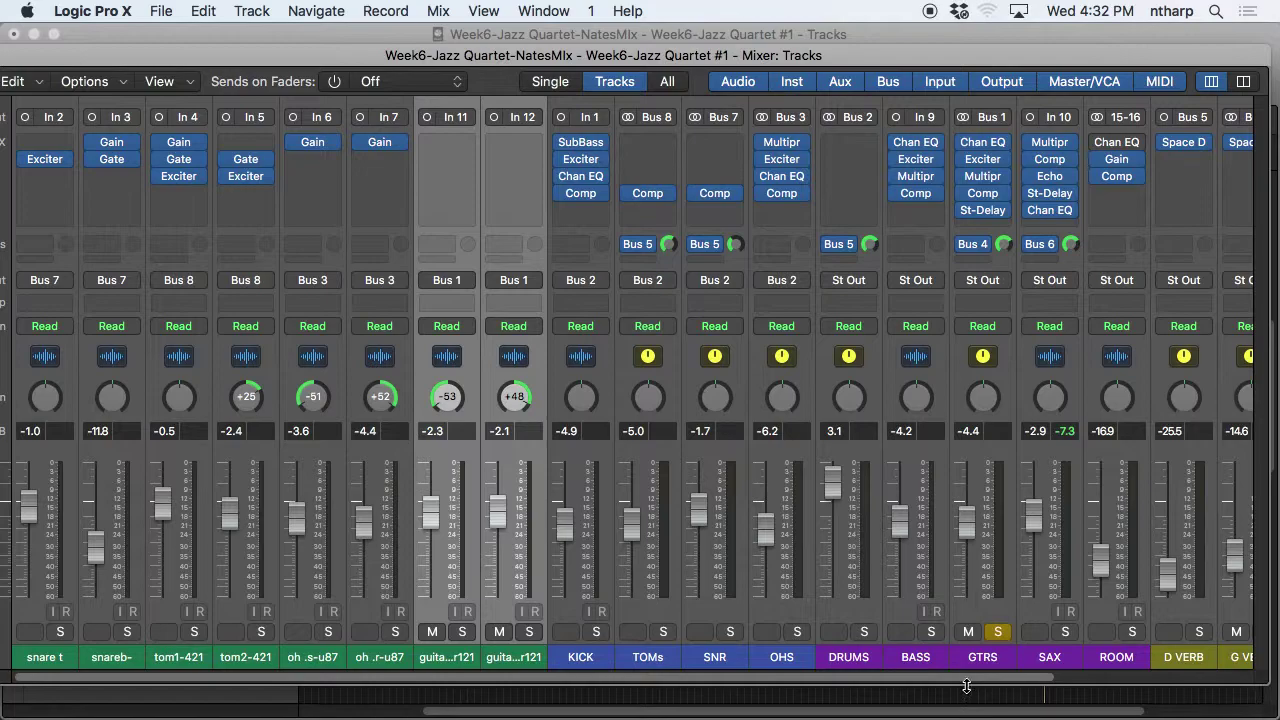
Open the GTRS channel's Exciter, examine its frequency and harmonics settings, and close it.
drag(966, 680, 991, 680)
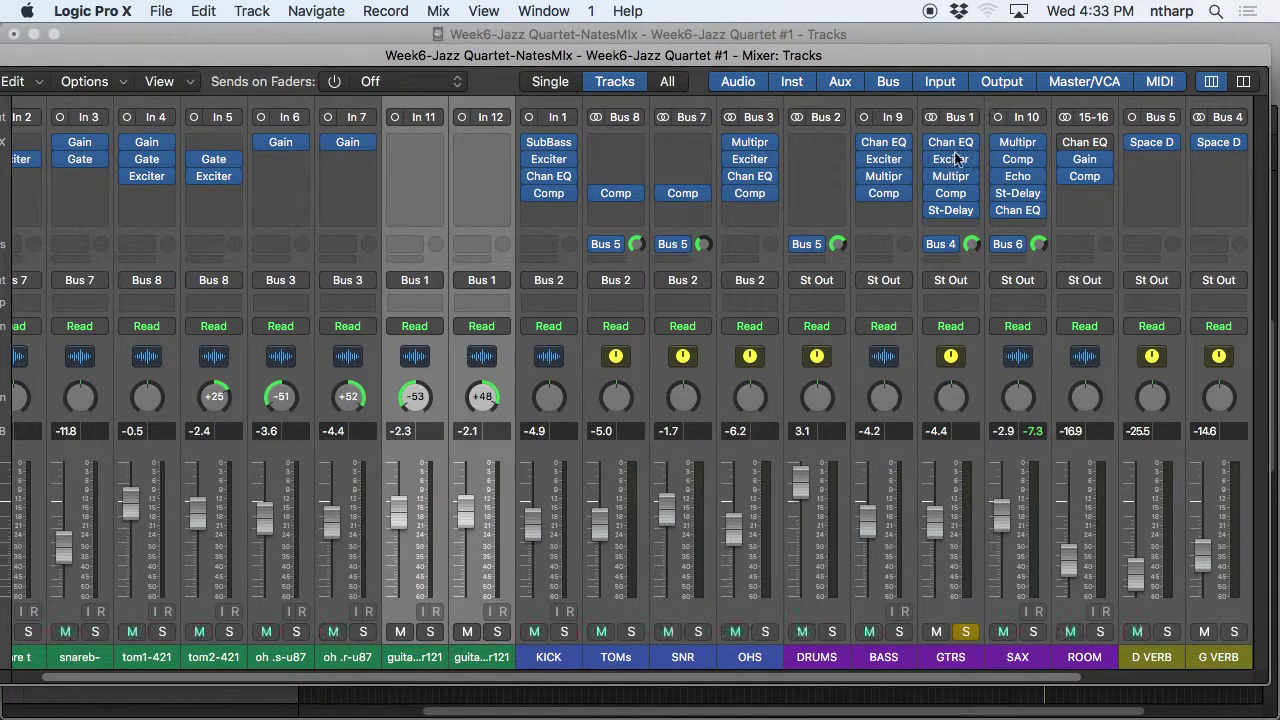
click(951, 159)
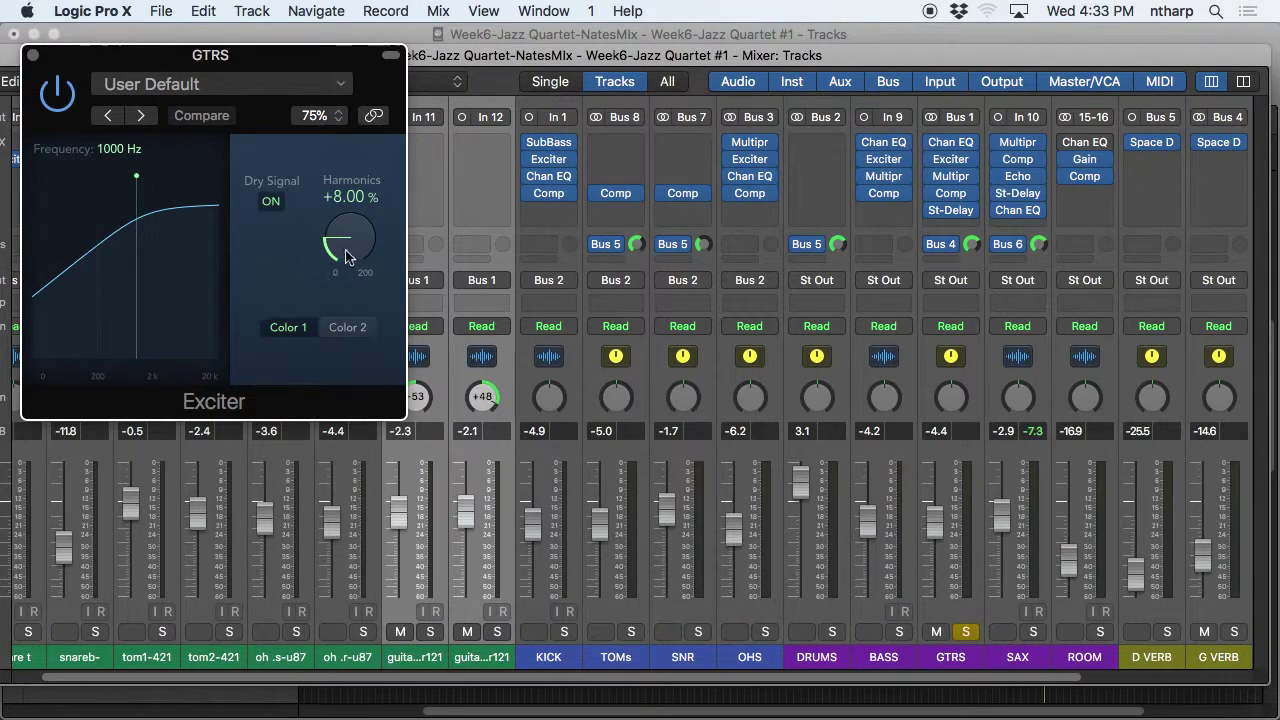
click(31, 57)
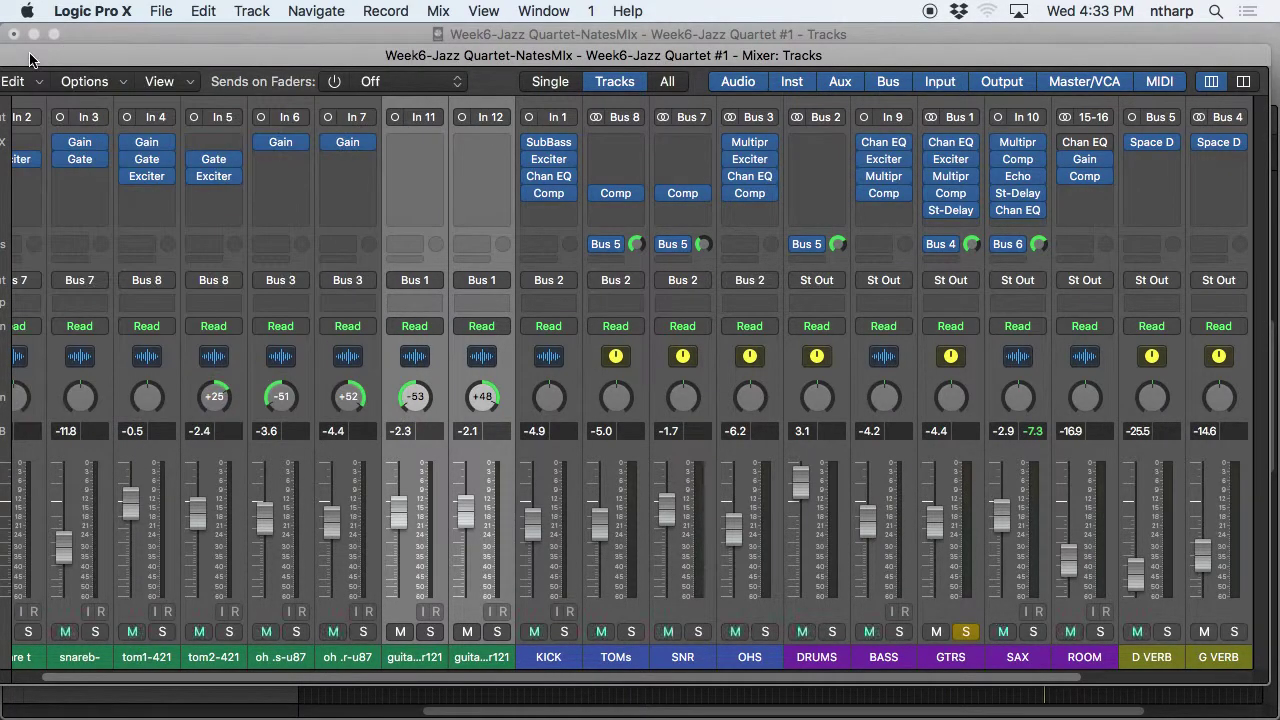
Bypass all of the insert plug-ins on the GTRS channel.
click(933, 210)
click(934, 193)
click(935, 177)
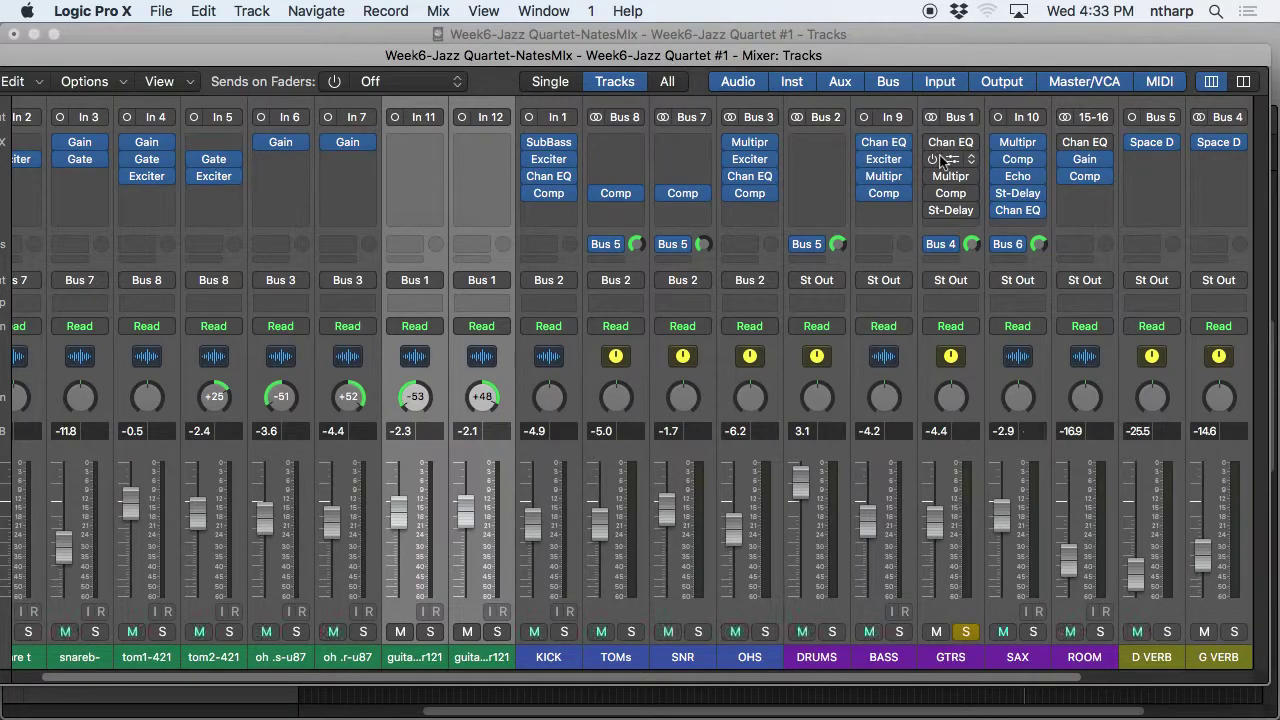
Move the cycle range to the blue house section around bar 349, play the guitars there, and raise the system volume.
click(968, 695)
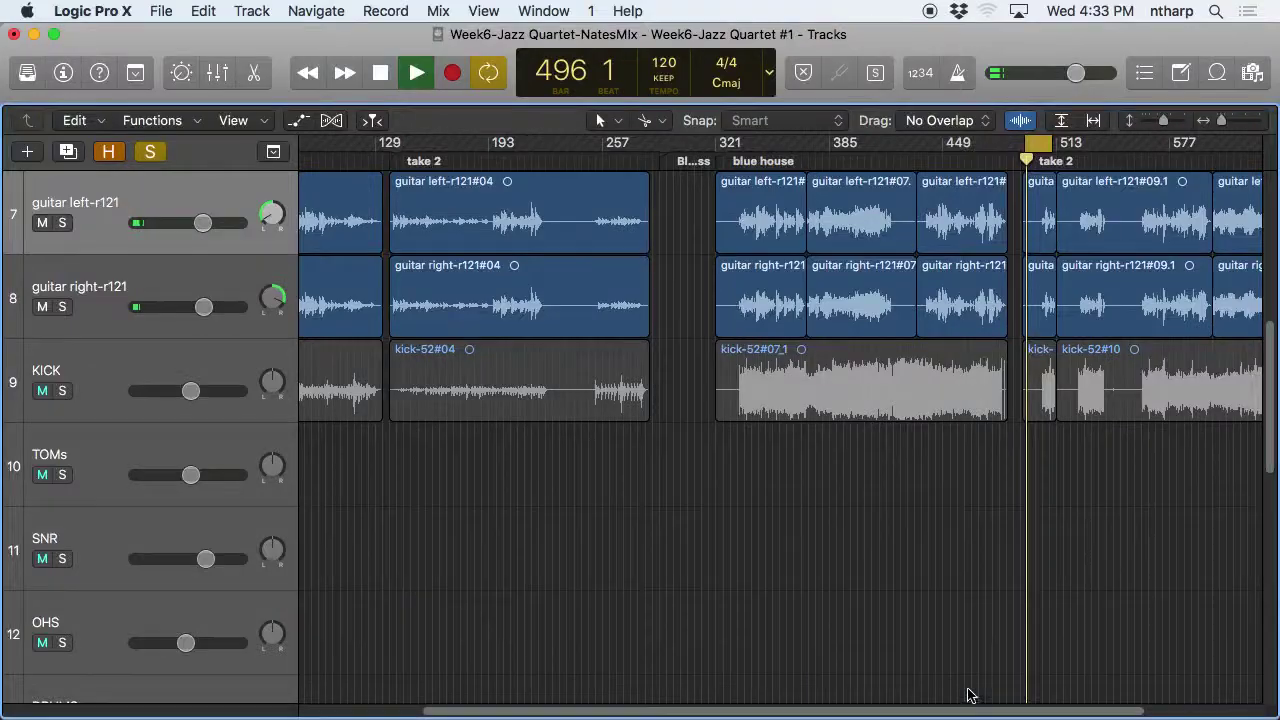
click(1022, 143)
drag(1022, 143, 768, 143)
key(space)
key(space)
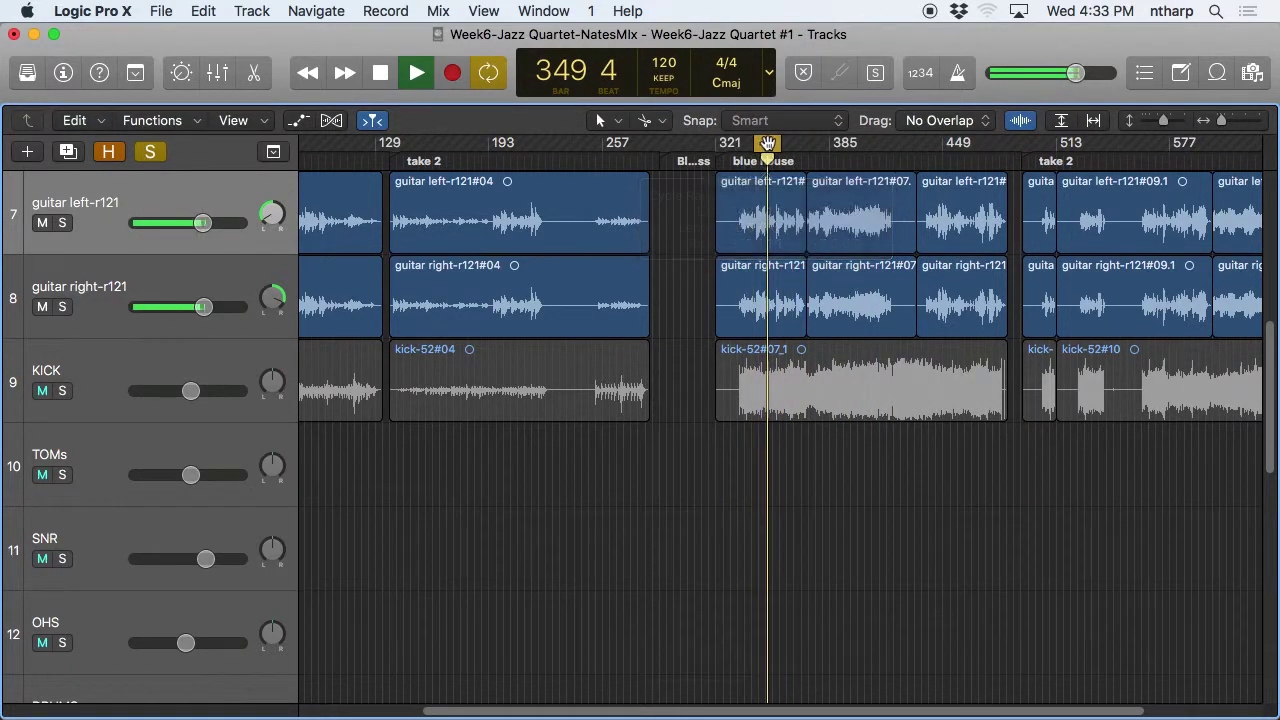
key(XF86AudioRaiseVolume)
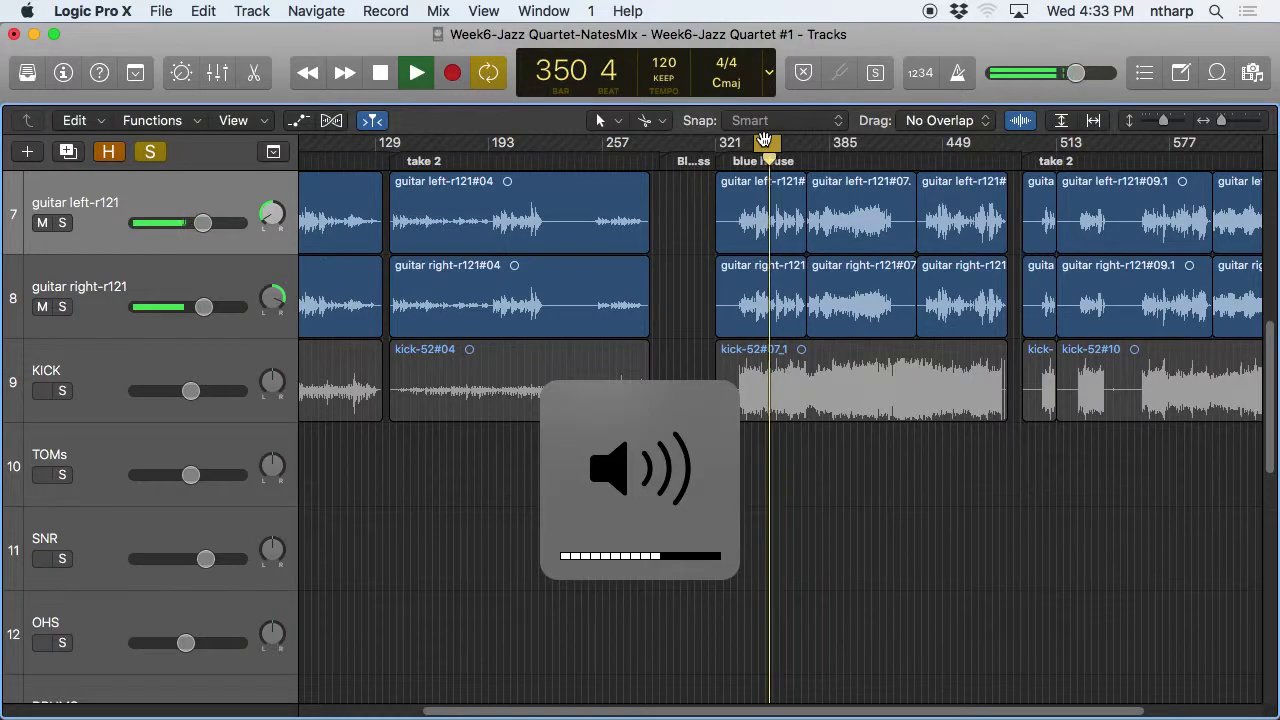
In the Mixer, enable and open the GTRS Channel EQ and switch off its low-cut and 180 Hz bands.
key(x)
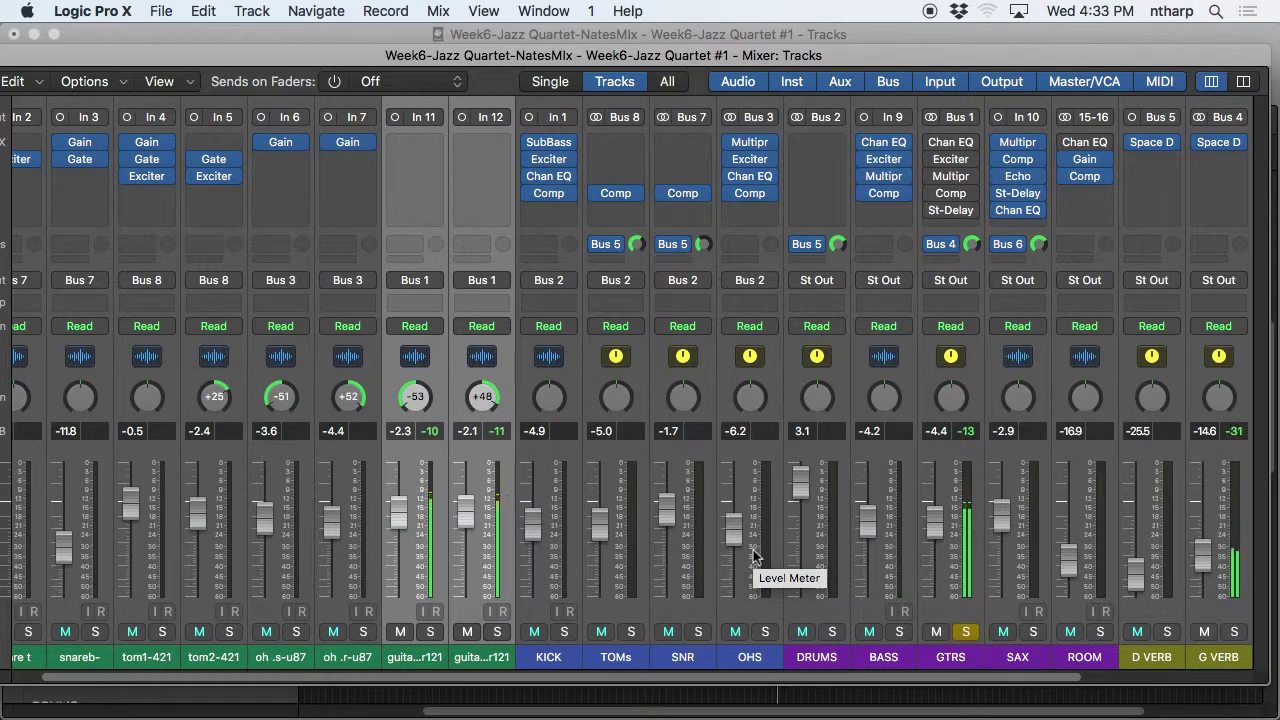
click(957, 150)
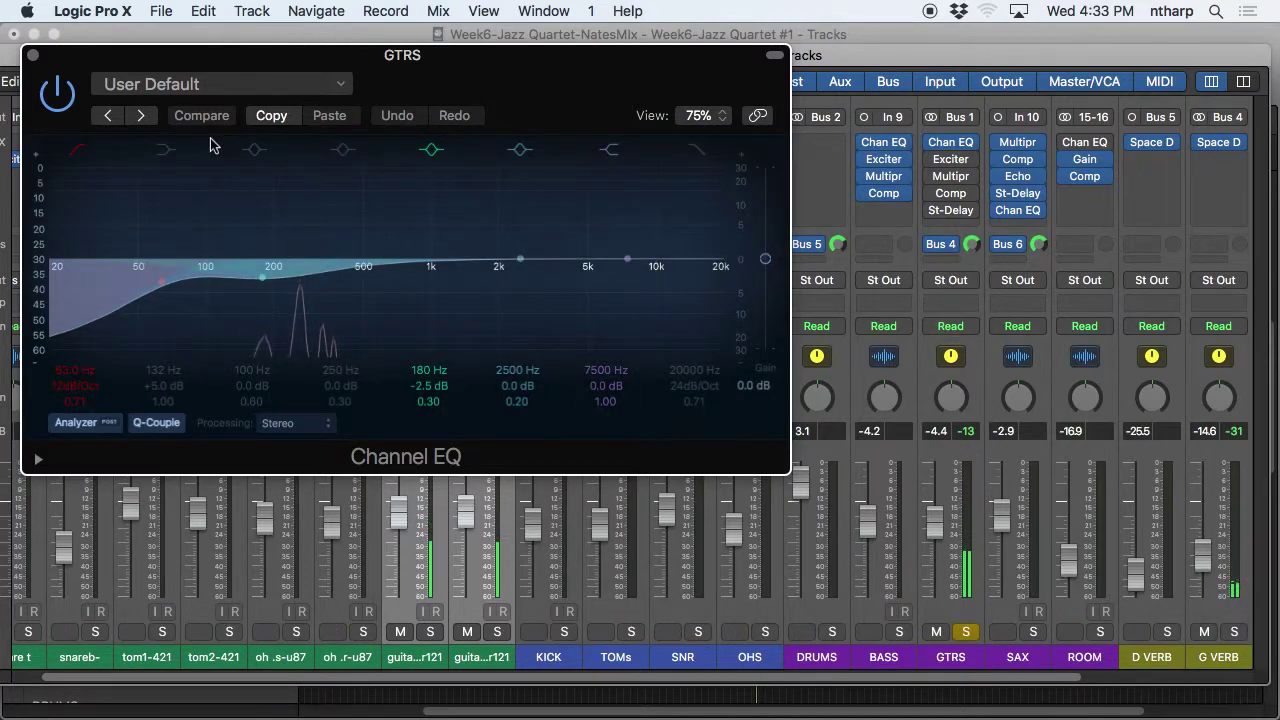
click(82, 152)
click(429, 160)
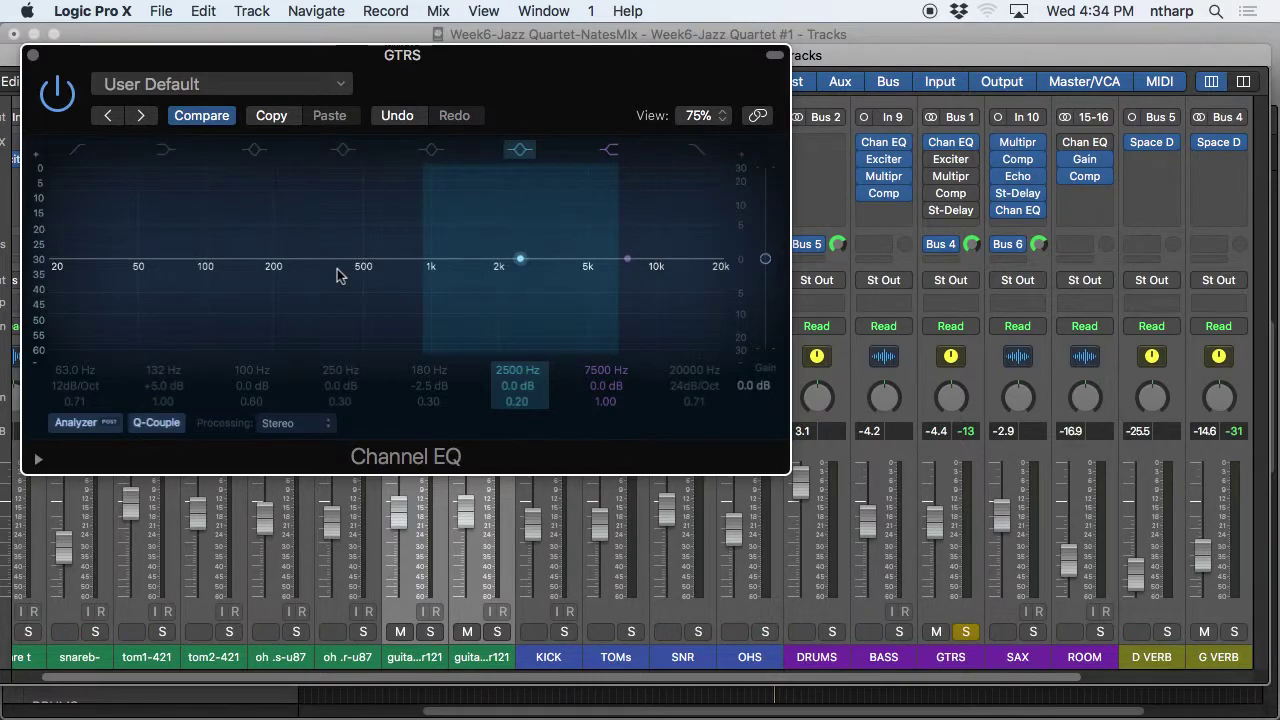
Re-enable the GTRS Exciter, and move the Channel EQ to the last insert slot with its analyzer open beside the Exciter.
mouse_move(945, 180)
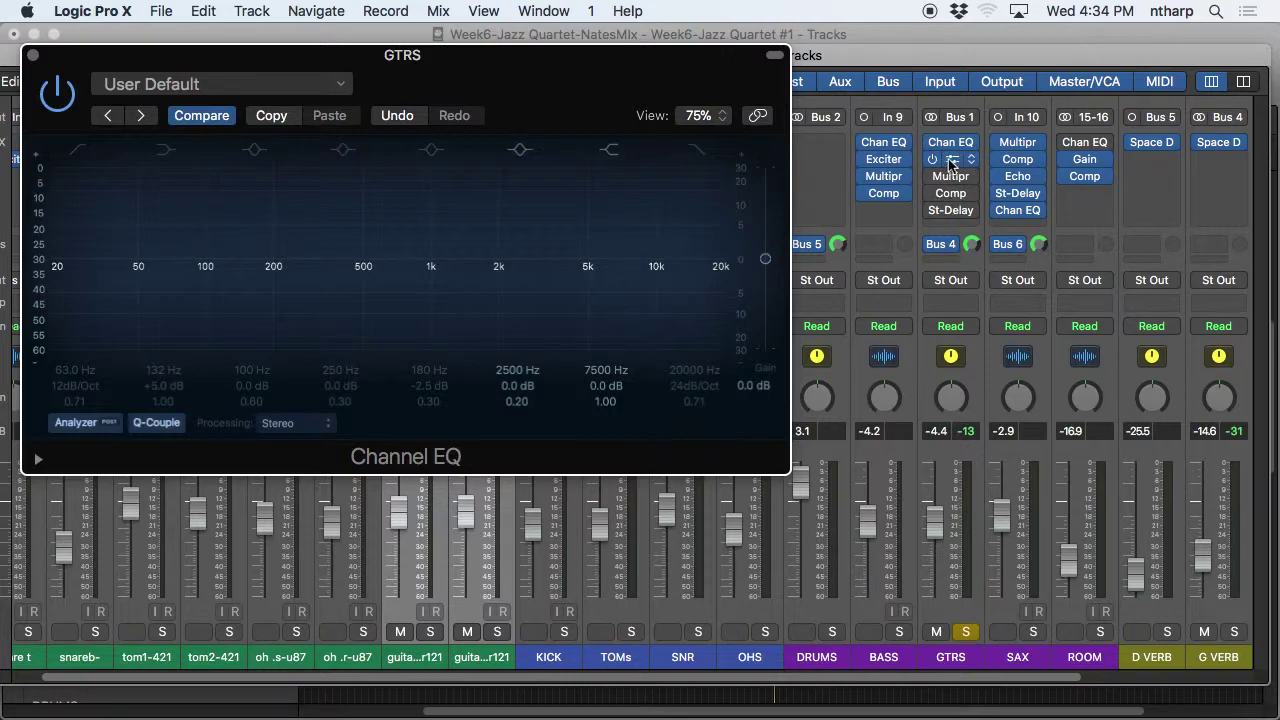
click(951, 162)
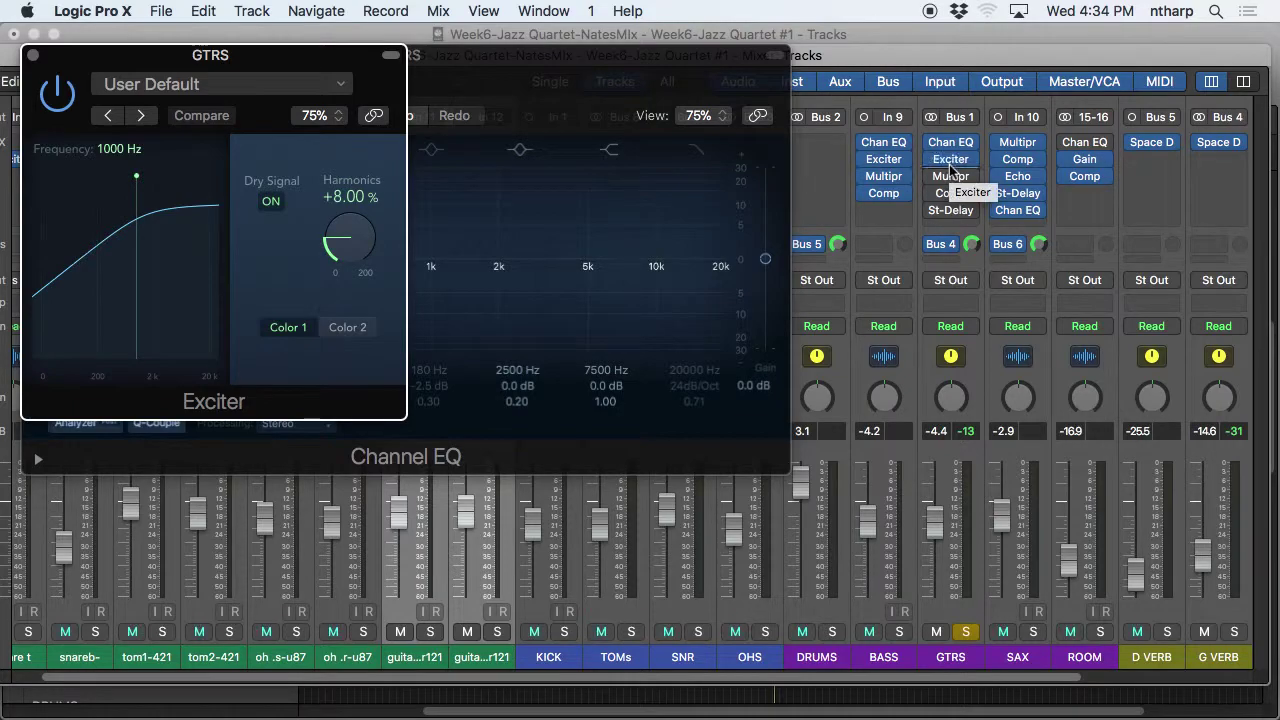
key(space)
drag(951, 143, 951, 213)
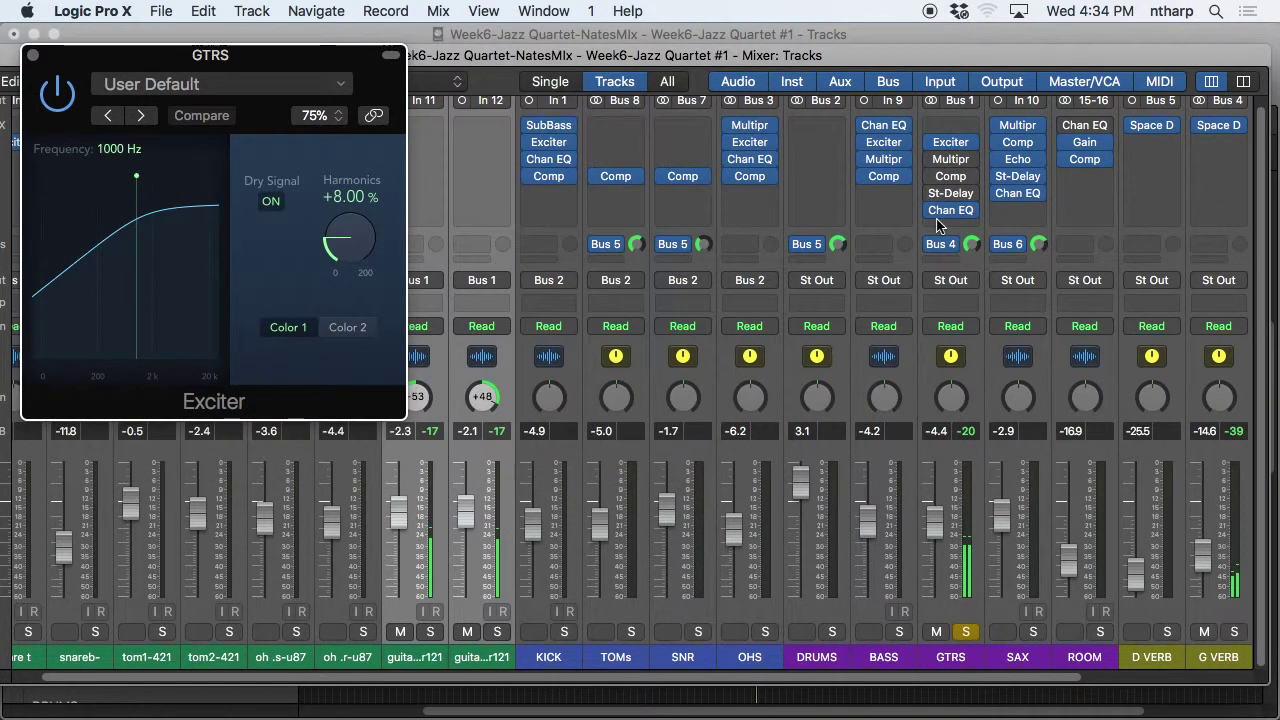
click(951, 211)
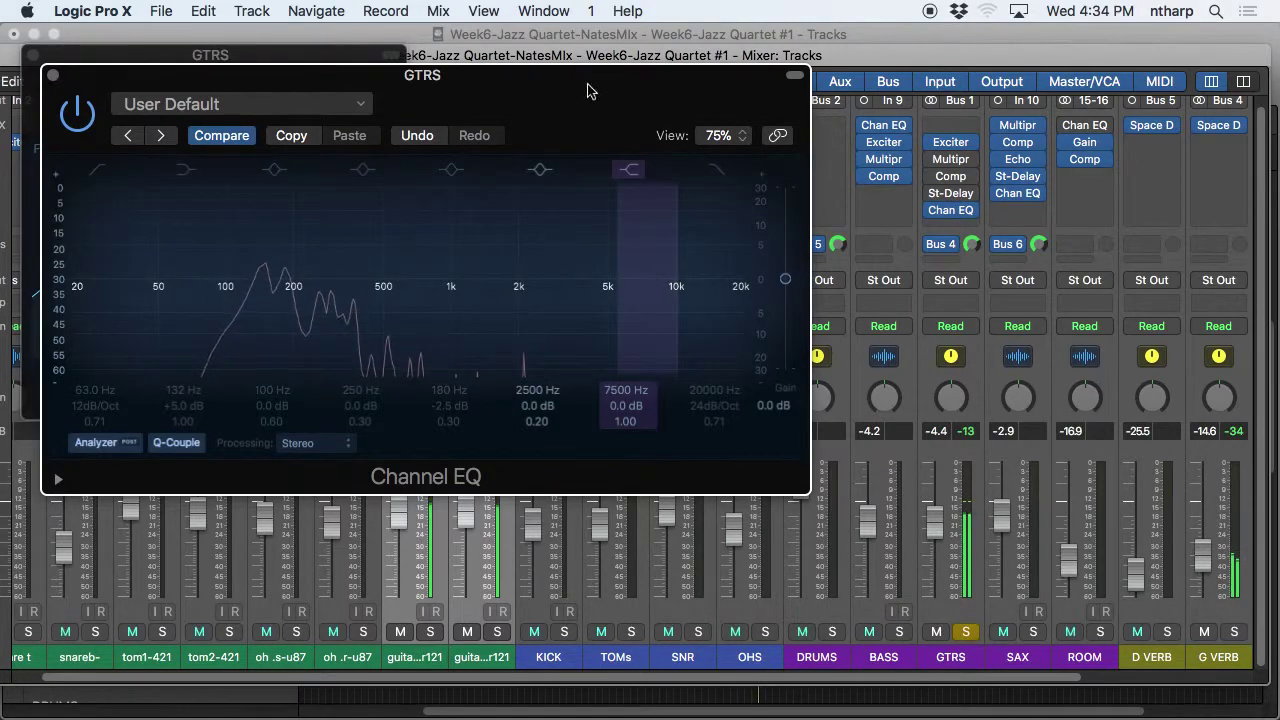
drag(556, 85, 791, 73)
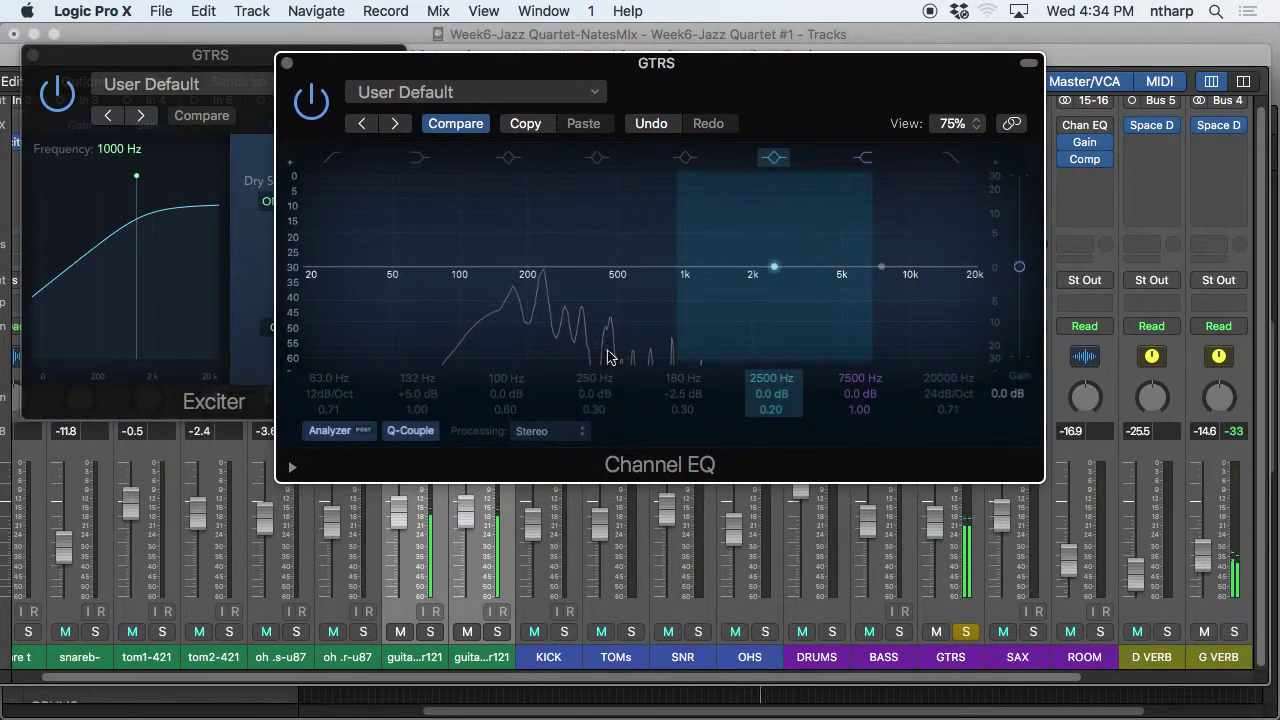
Compare the guitars with the Exciter bypassed and active while watching the Channel EQ analyzer.
click(62, 93)
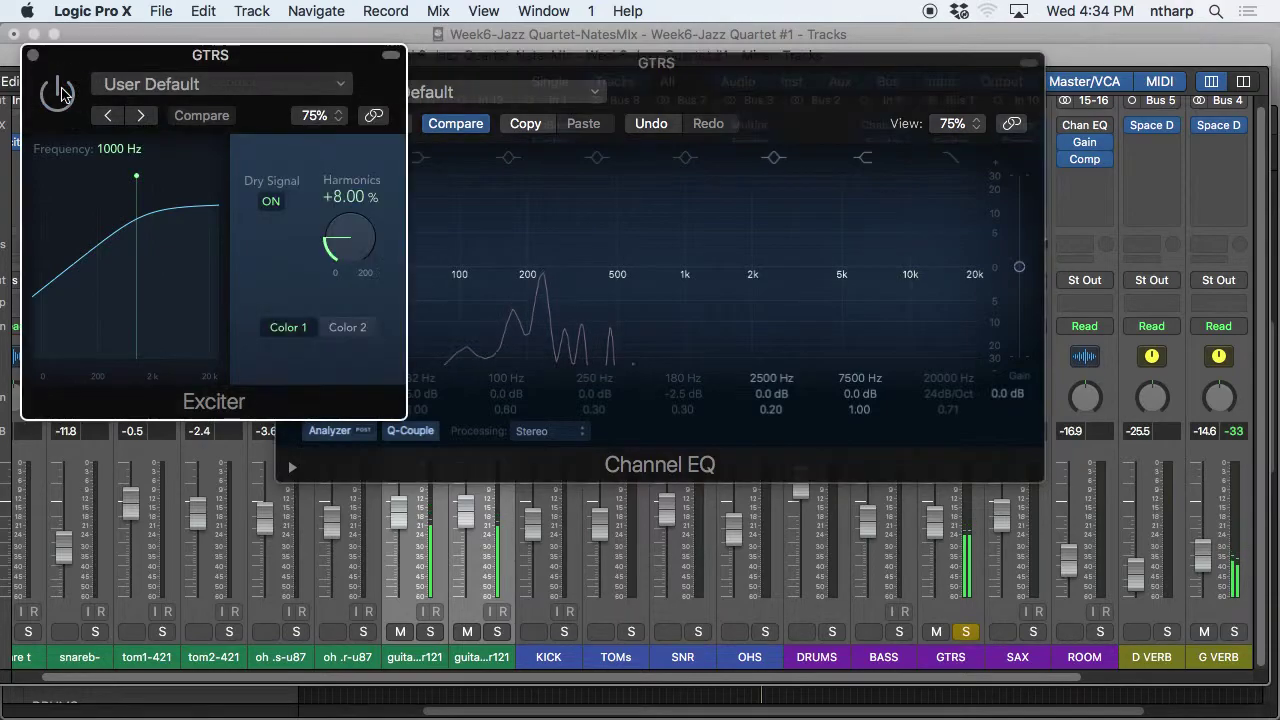
click(62, 93)
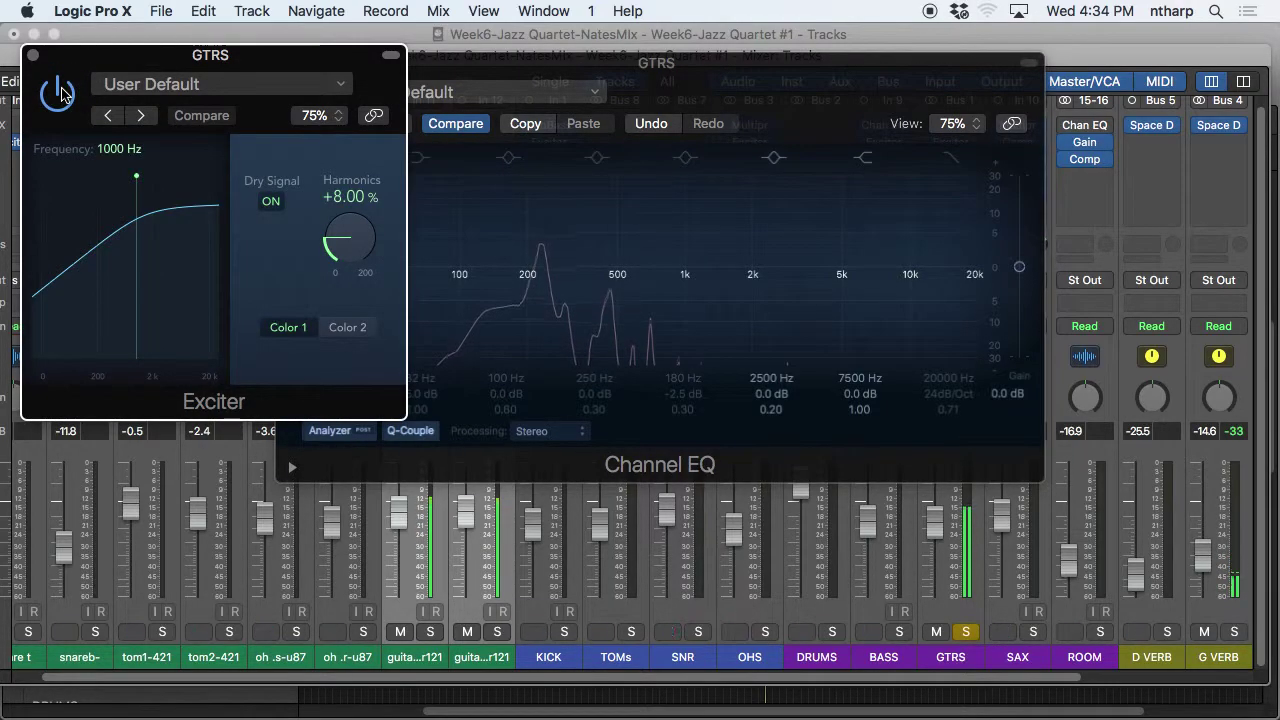
click(598, 85)
click(686, 68)
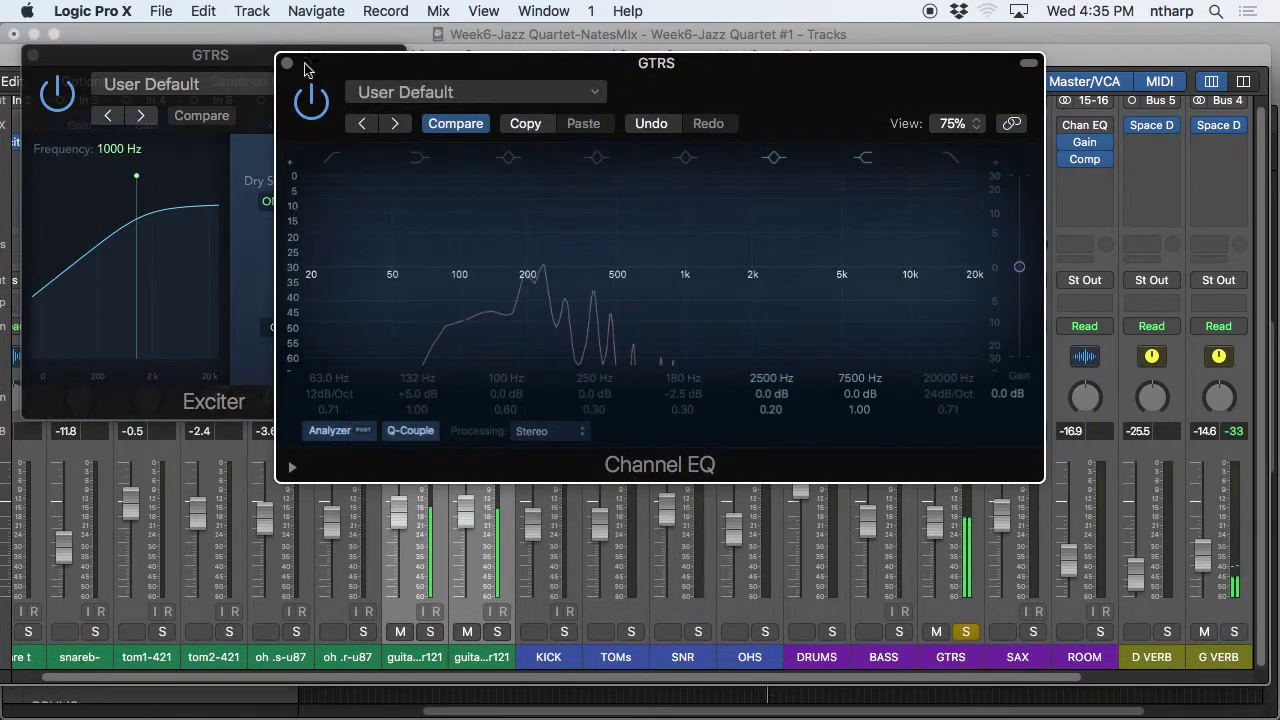
Set the GTRS Exciter's harmonics to 14.6% and close the Channel EQ.
click(253, 57)
drag(330, 152, 341, 209)
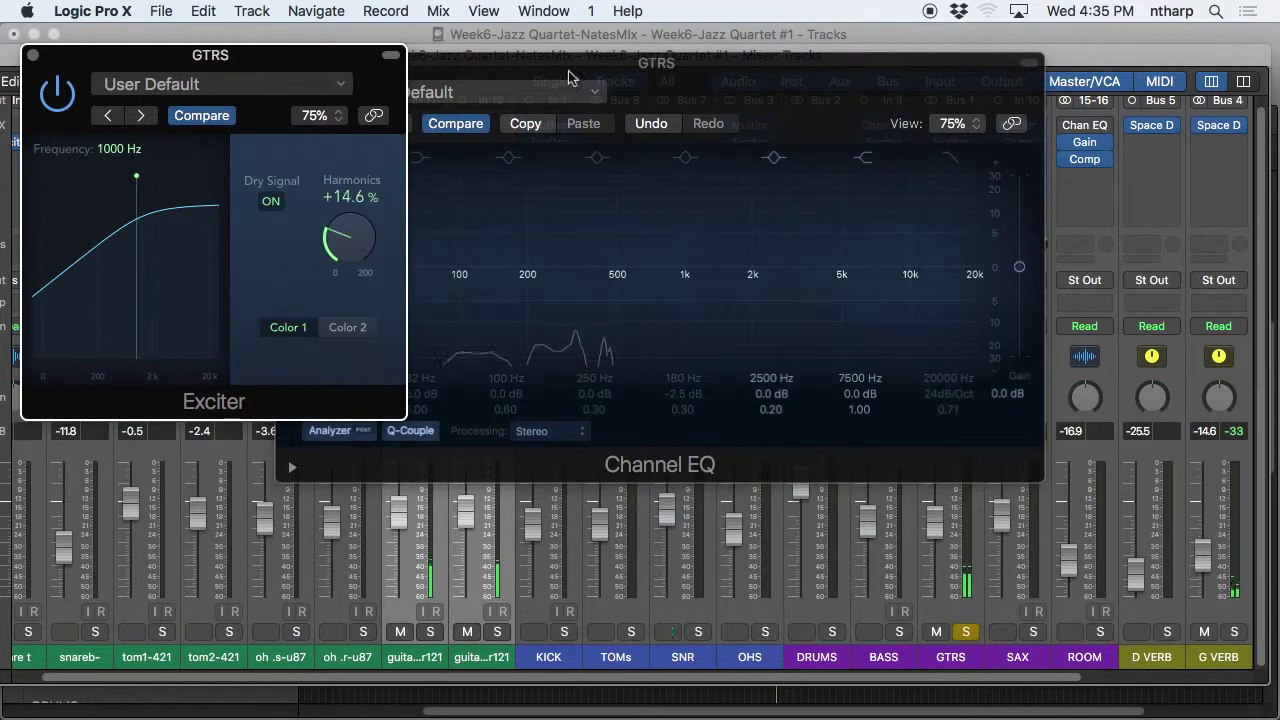
drag(568, 66, 780, 49)
click(501, 50)
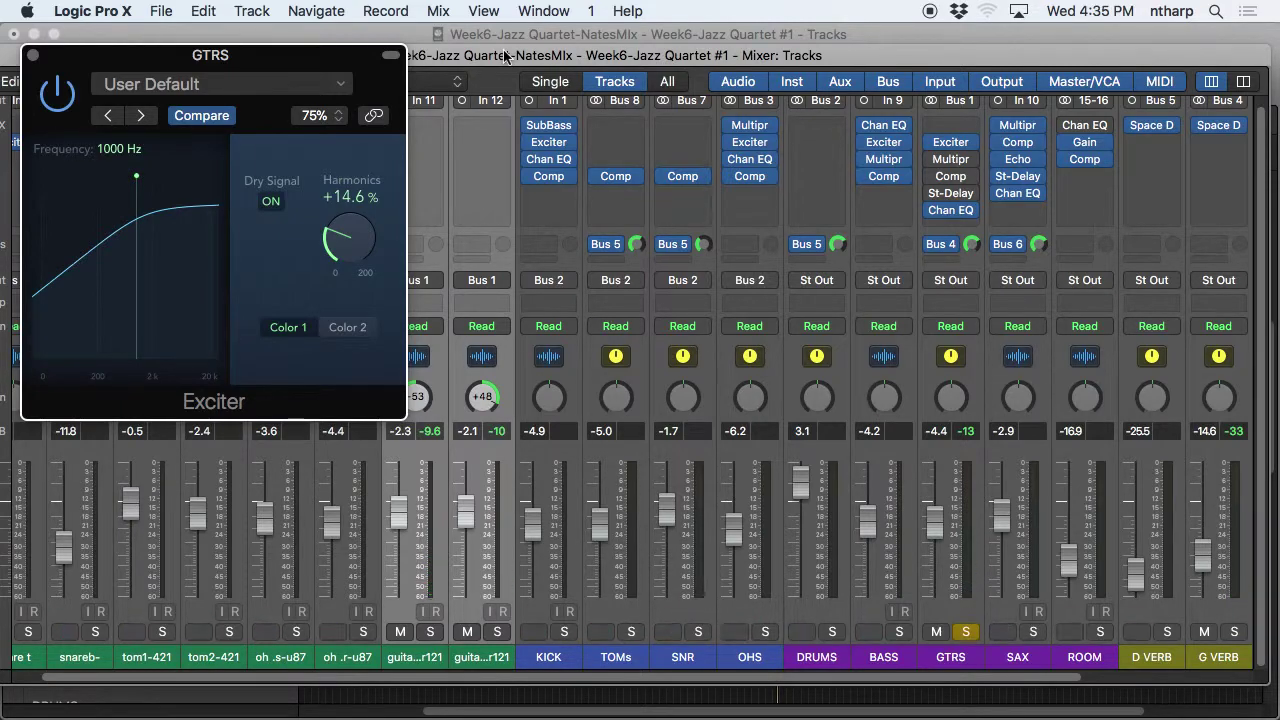
Open the GTRS Compressor and examine its attack and make-up settings.
mouse_move(946, 201)
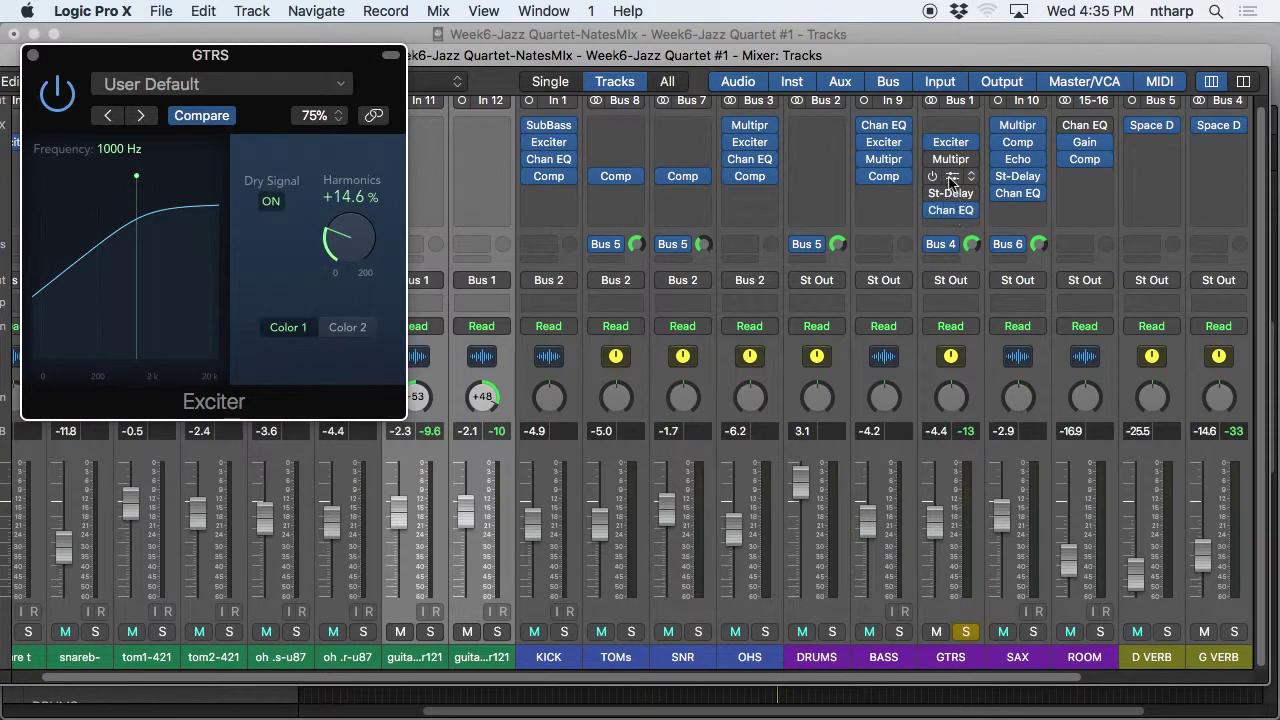
click(951, 177)
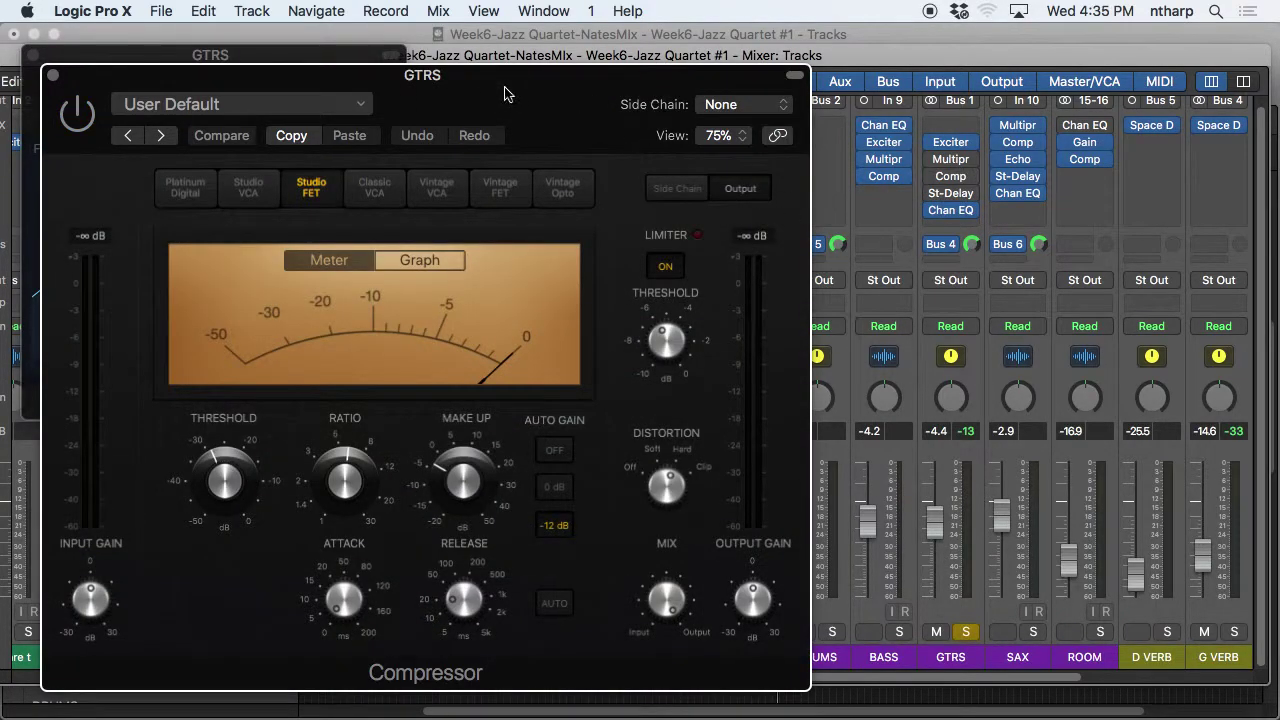
drag(505, 76, 846, 34)
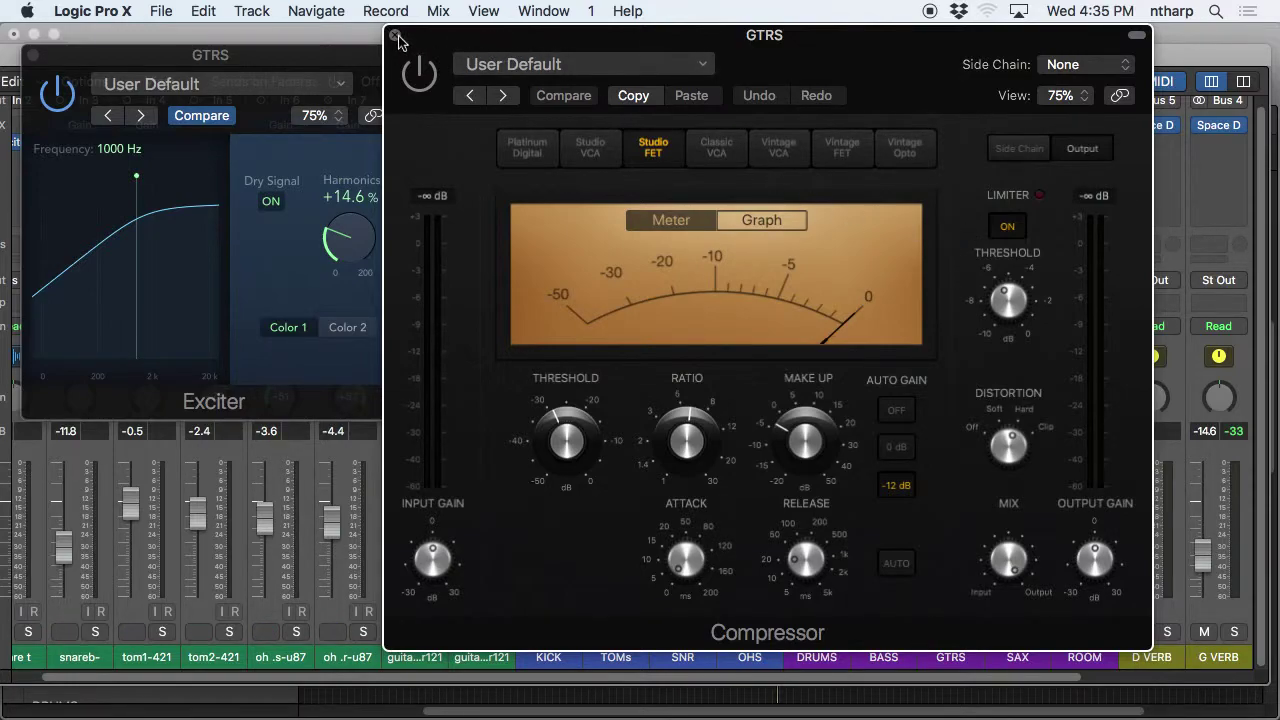
mouse_move(693, 568)
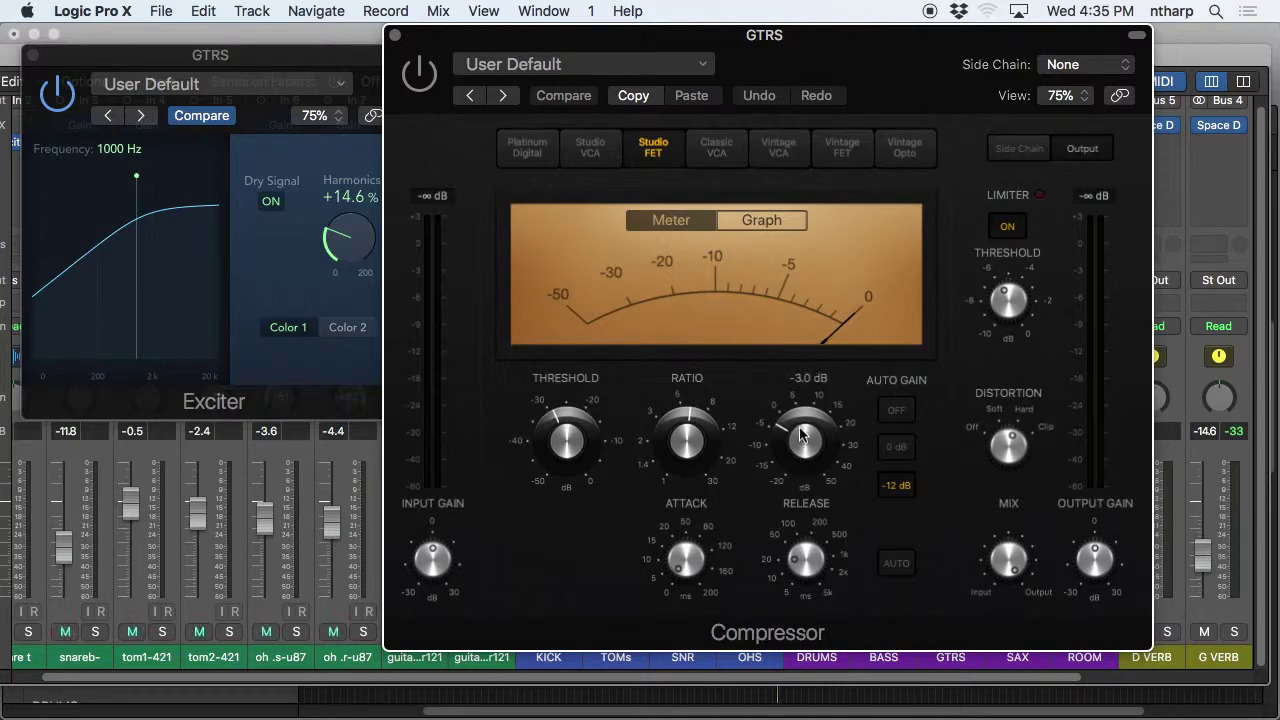
drag(803, 35, 831, 6)
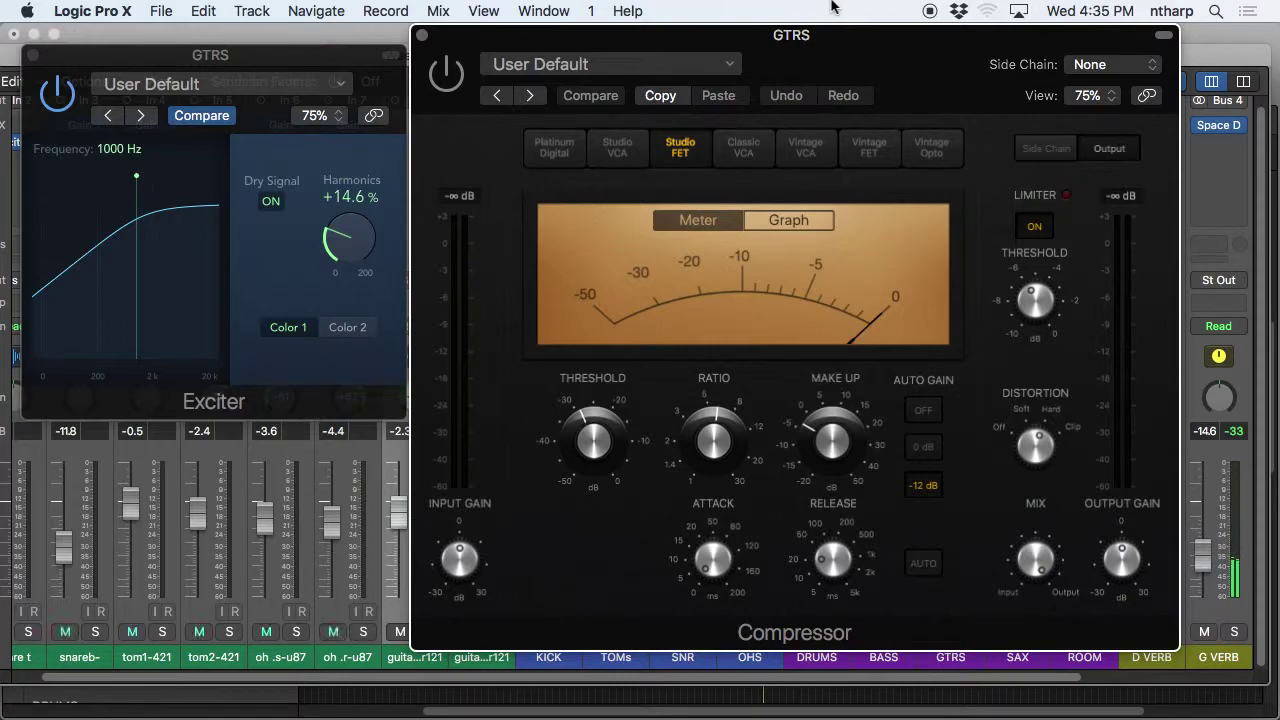
Close the Mixer, move the Compressor window aside, and shift the cycle range to around bar 374 for playback.
drag(802, 36, 902, 171)
key(super+w)
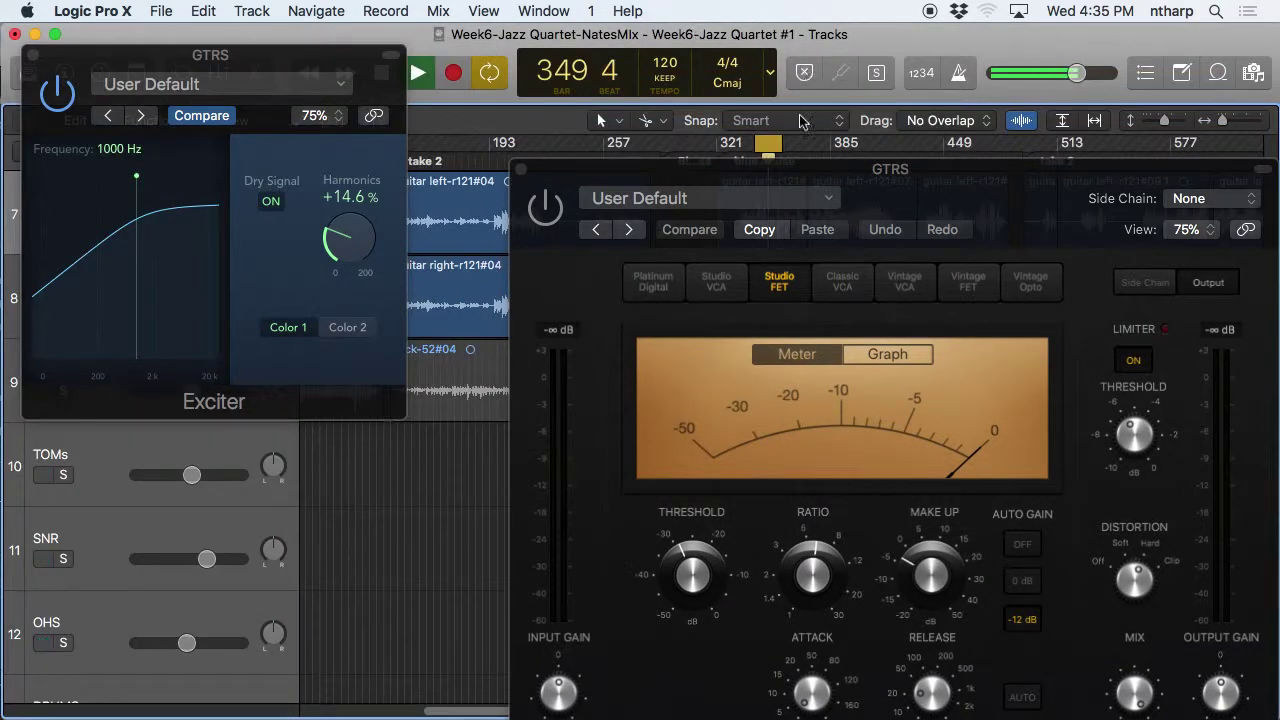
drag(706, 197, 752, 505)
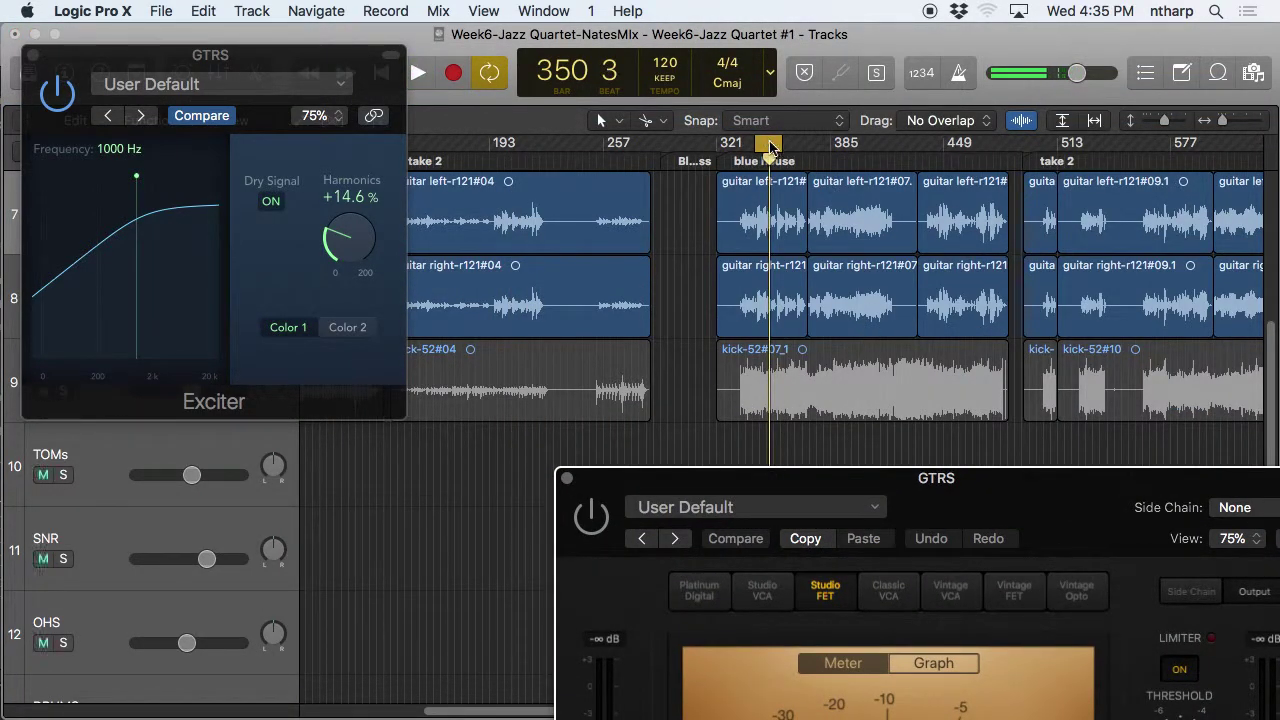
drag(775, 145, 825, 146)
key(space)
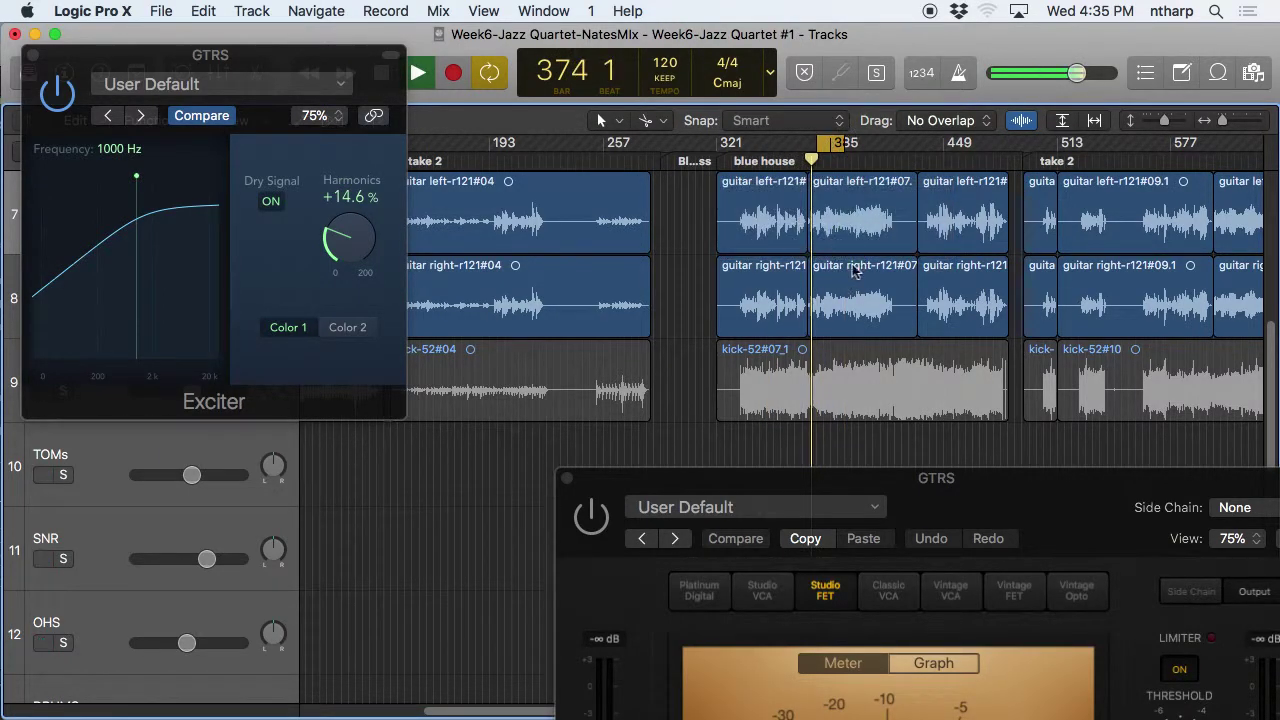
drag(826, 144, 826, 143)
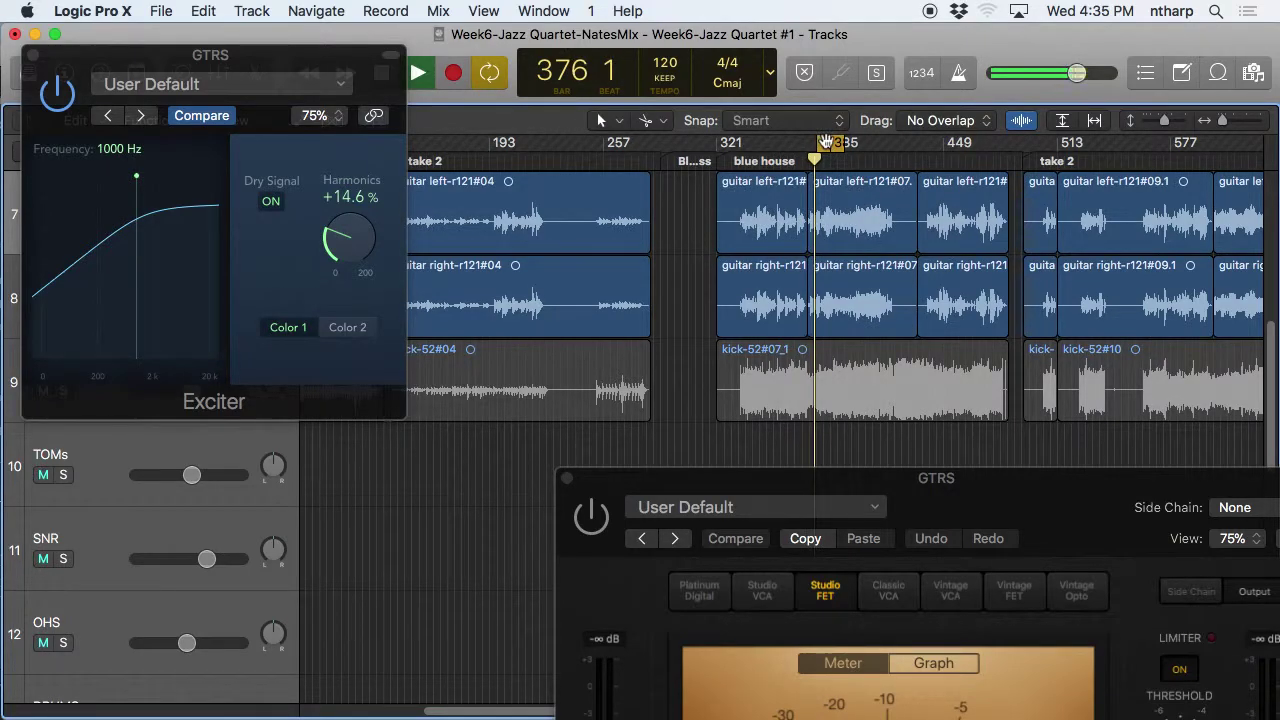
drag(826, 143, 818, 143)
Set the Exciter's harmonics to 6.48%, switch the Compressor on, and audition the guitars at a lower system volume.
drag(343, 251, 350, 255)
drag(857, 470, 556, 25)
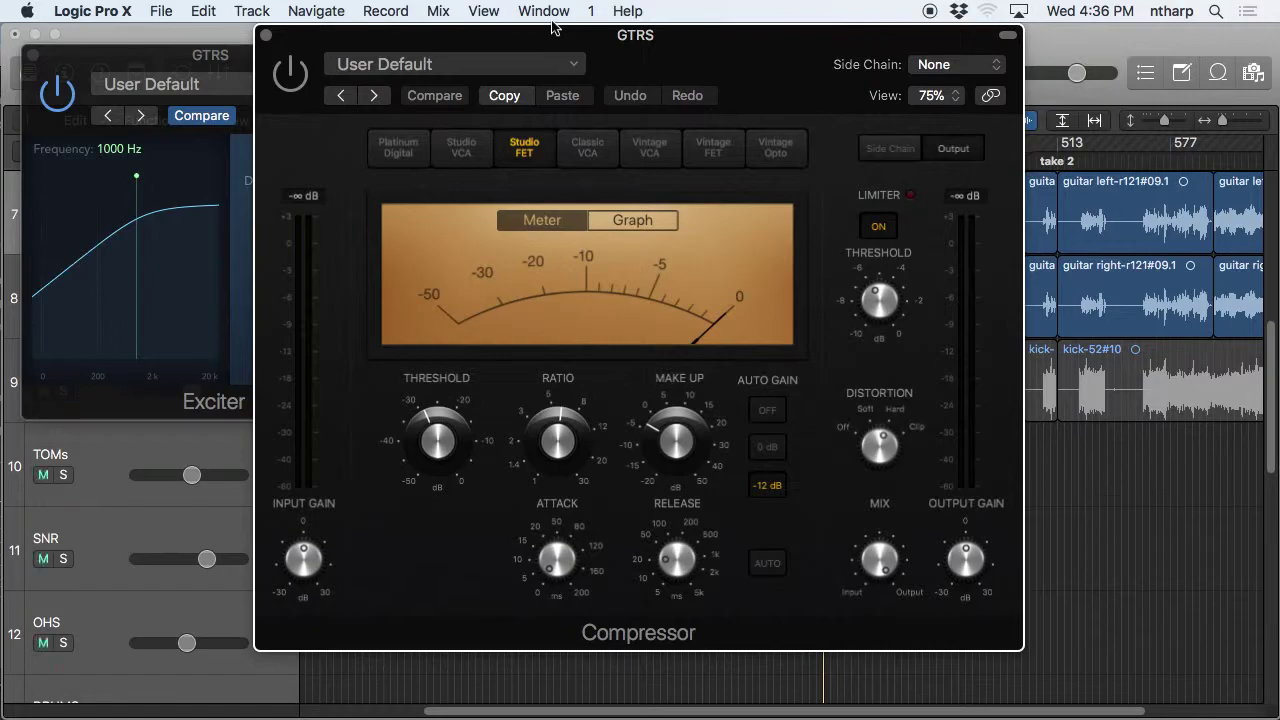
mouse_move(573, 460)
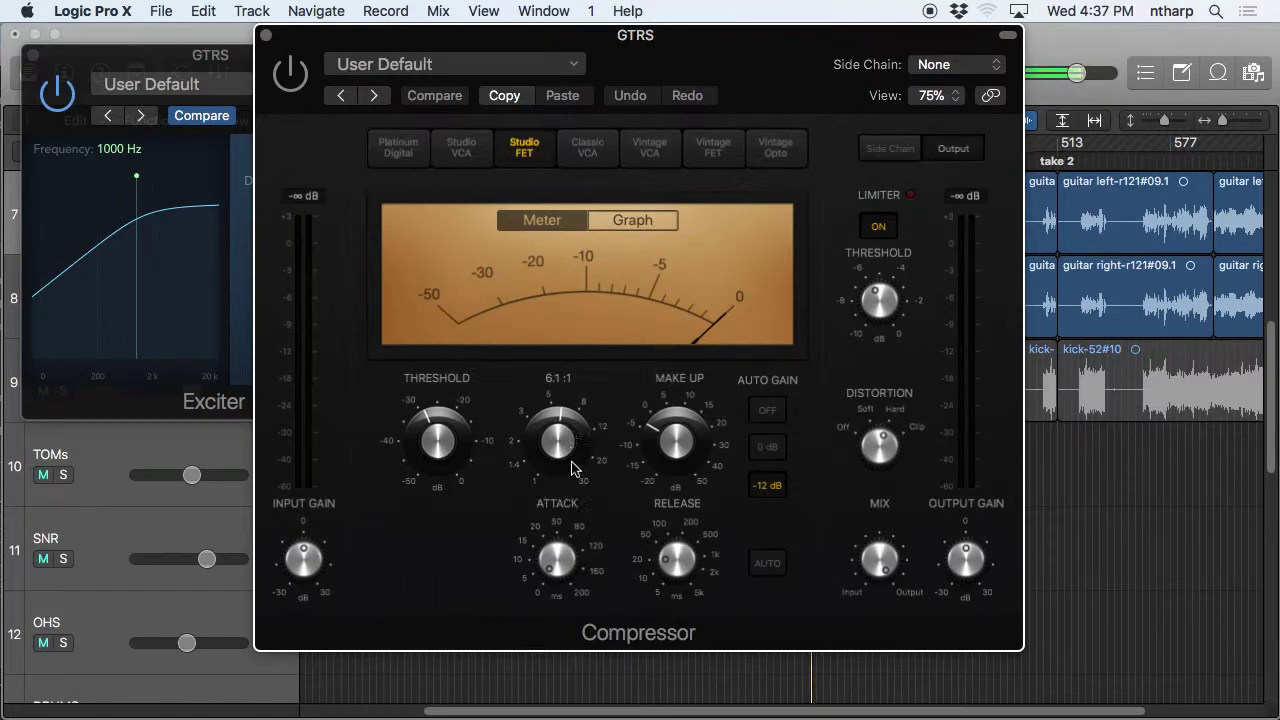
key(space)
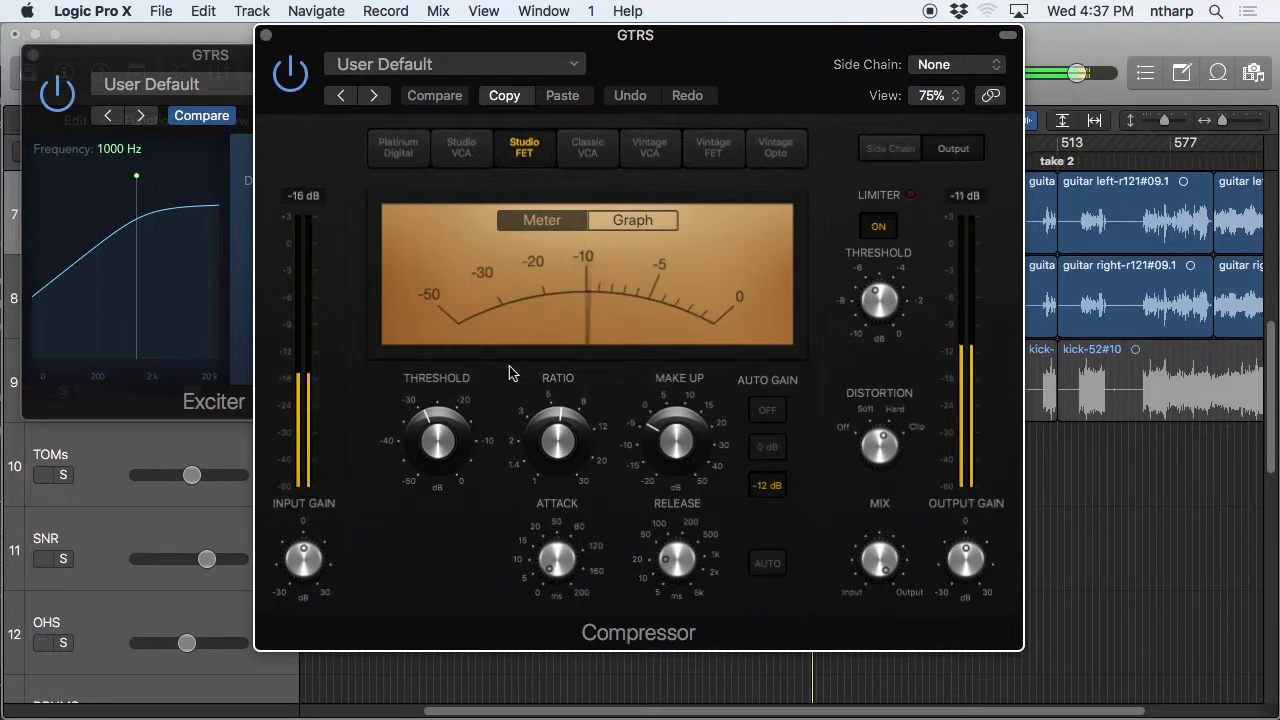
mouse_move(557, 567)
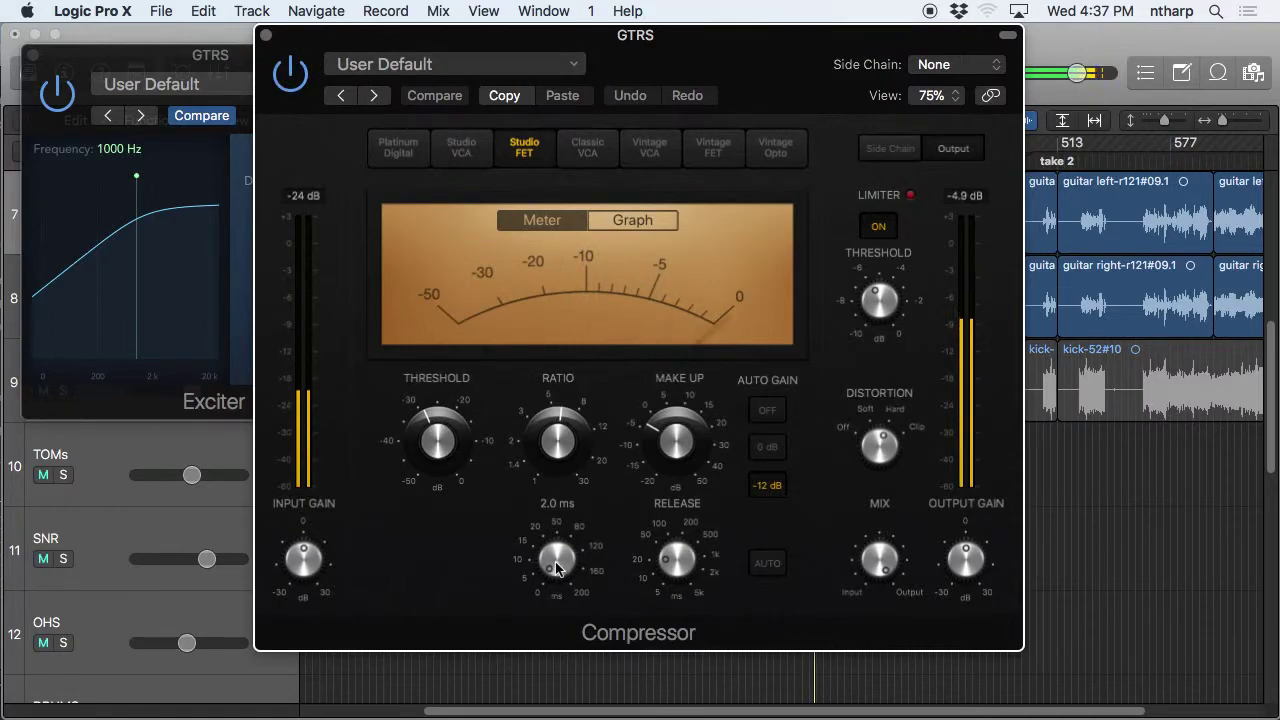
key(XF86AudioLowerVolume)
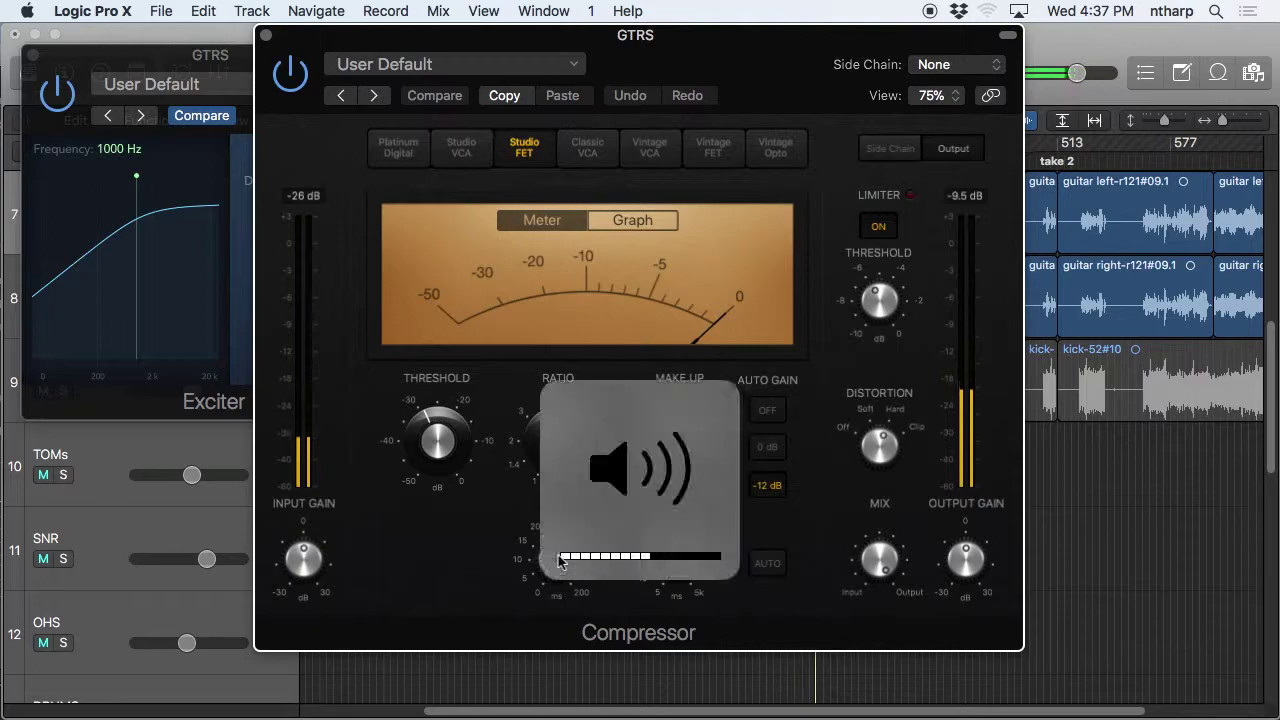
Reopen the Mixer and move the Compressor window clear of the GTRS channel's inserts.
drag(708, 42, 893, 91)
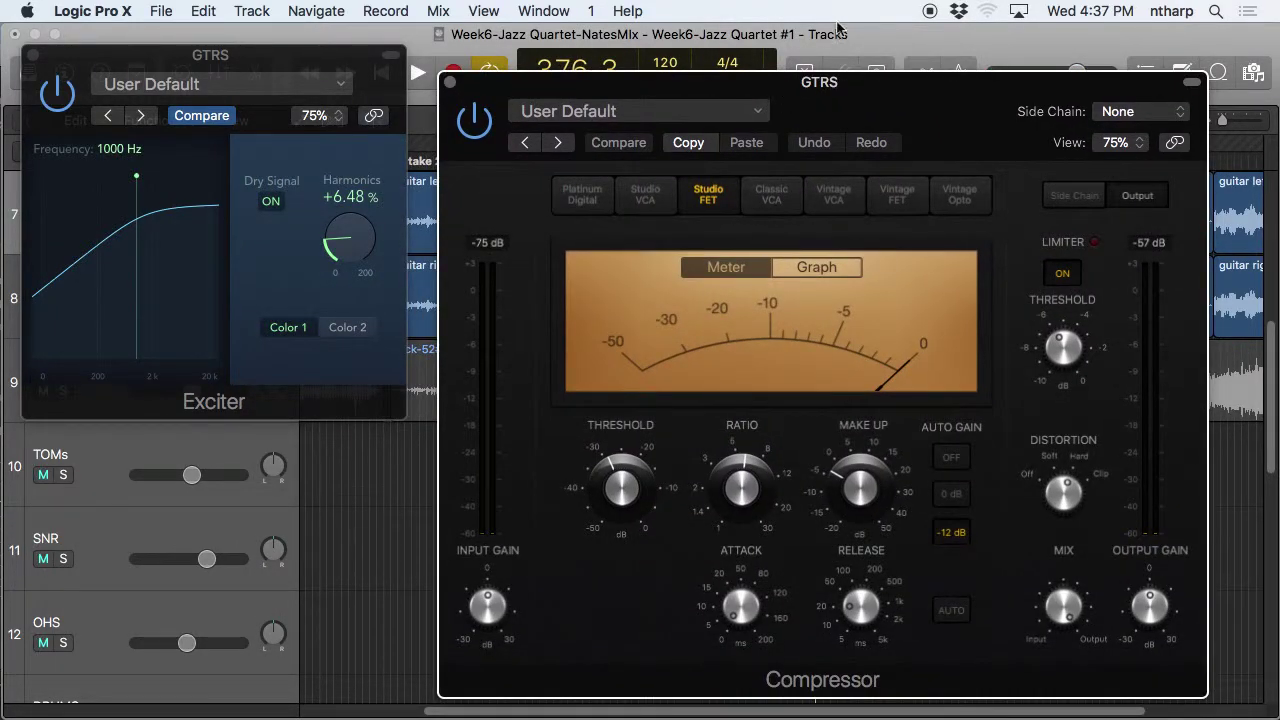
click(881, 45)
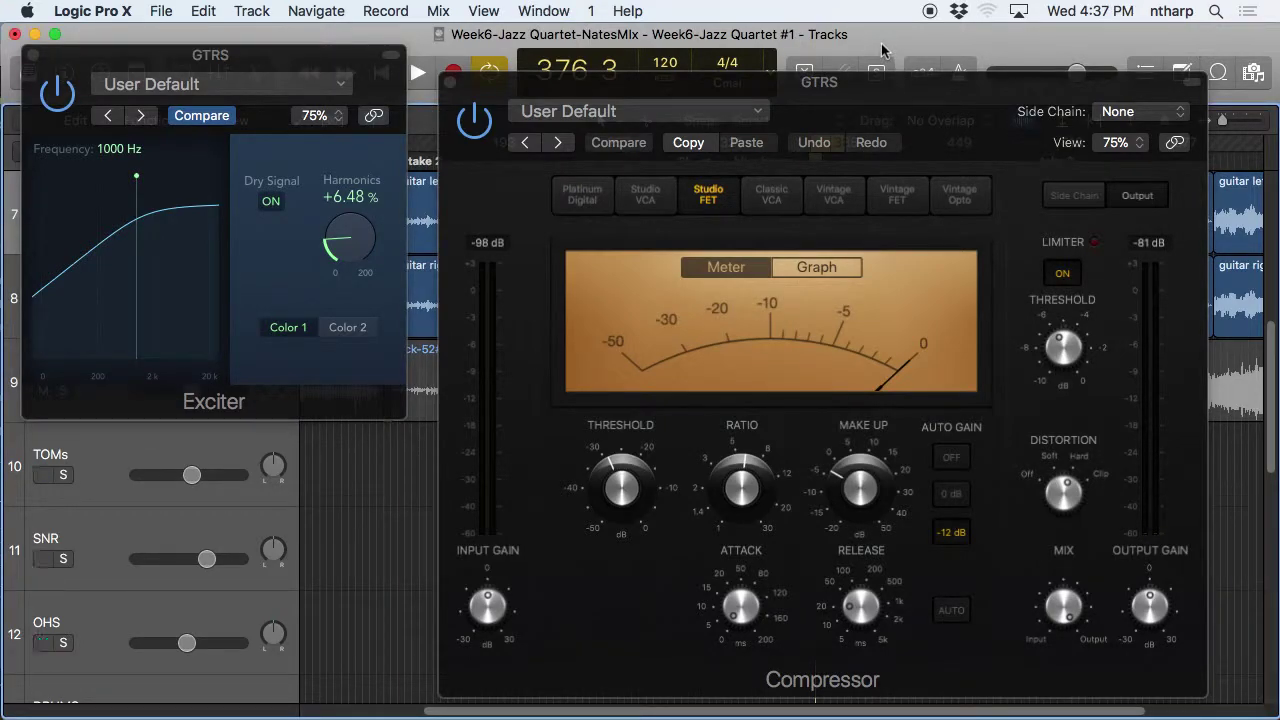
key(x)
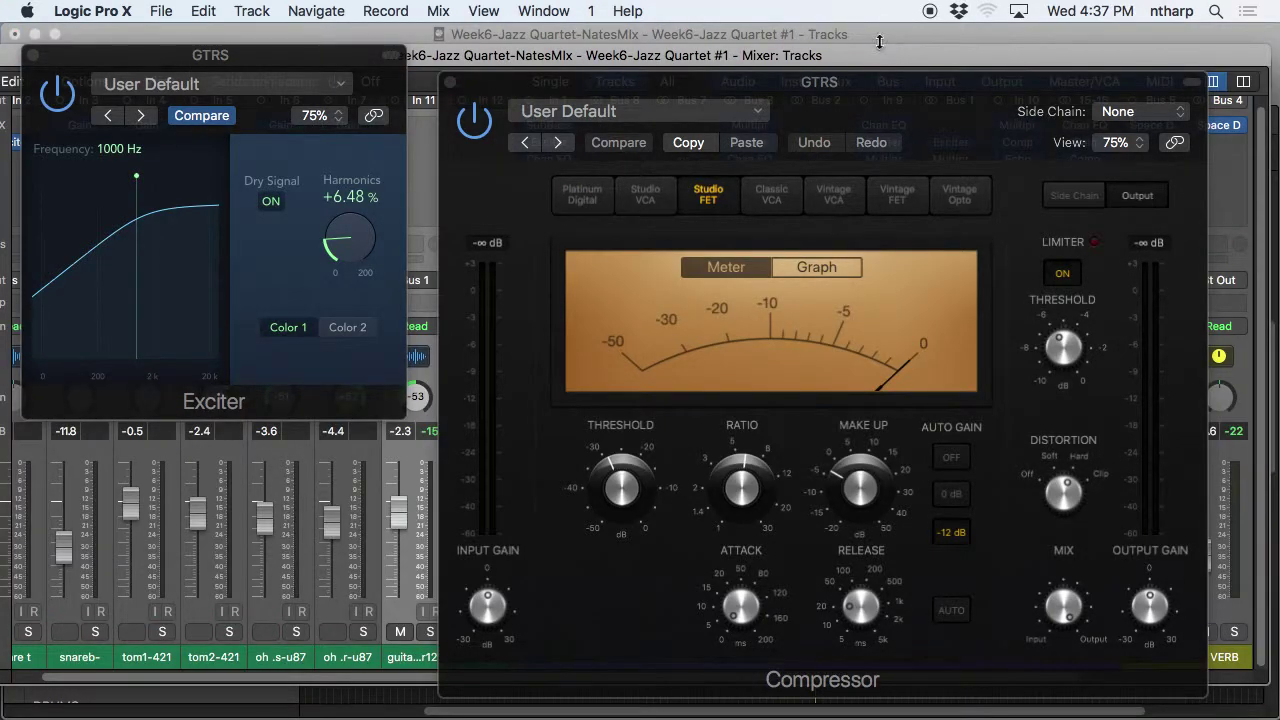
drag(820, 81, 294, 249)
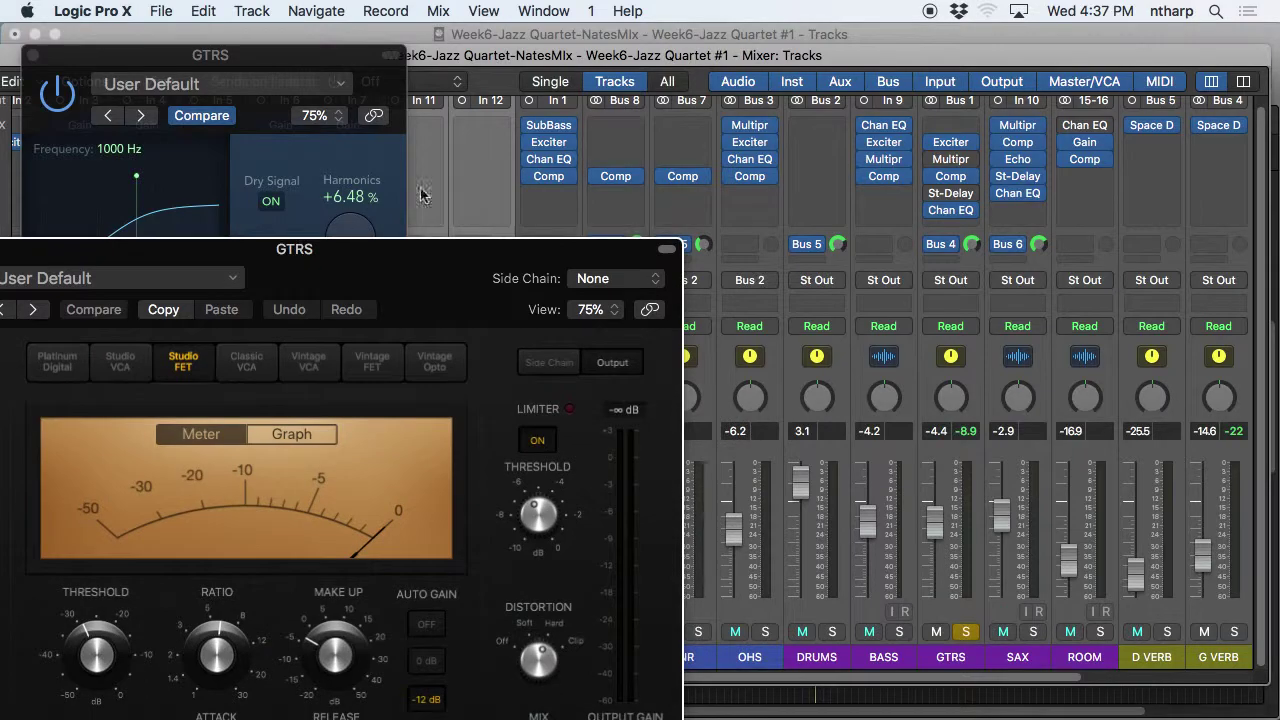
Switch on the GTRS Multipressor, compare the guitars with it bypassed and active during playback, and close its window.
click(953, 162)
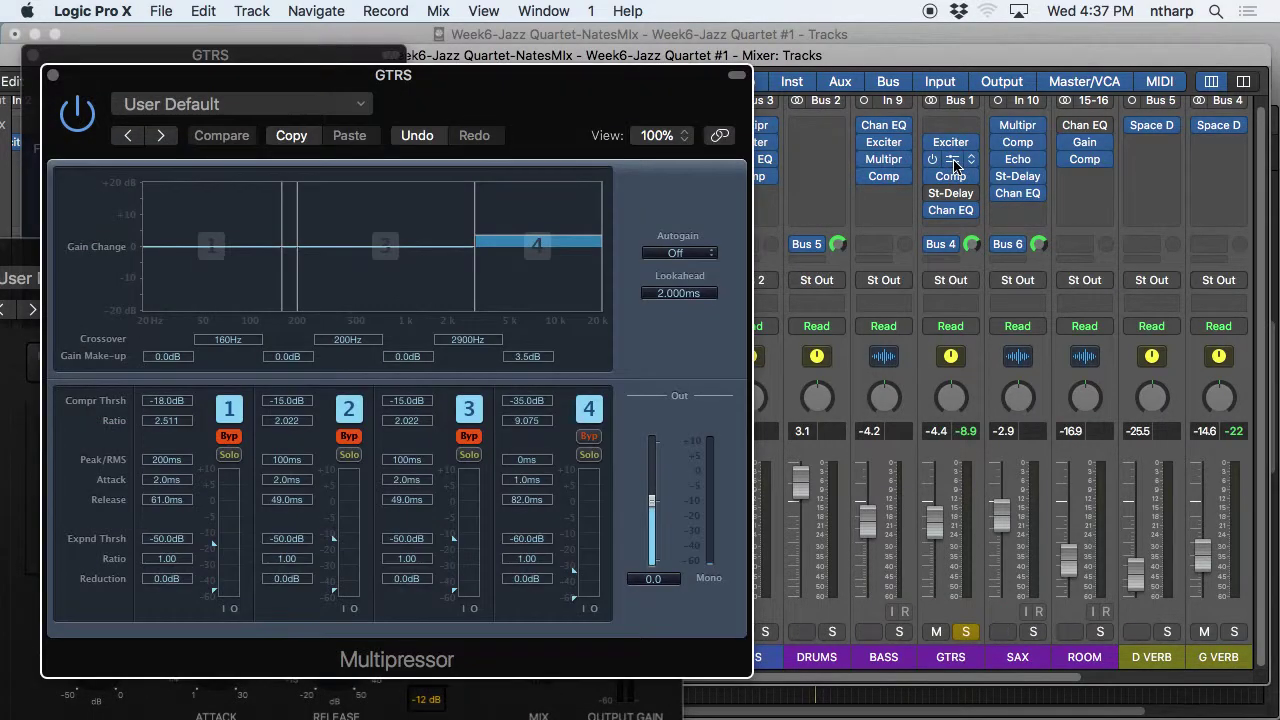
key(space)
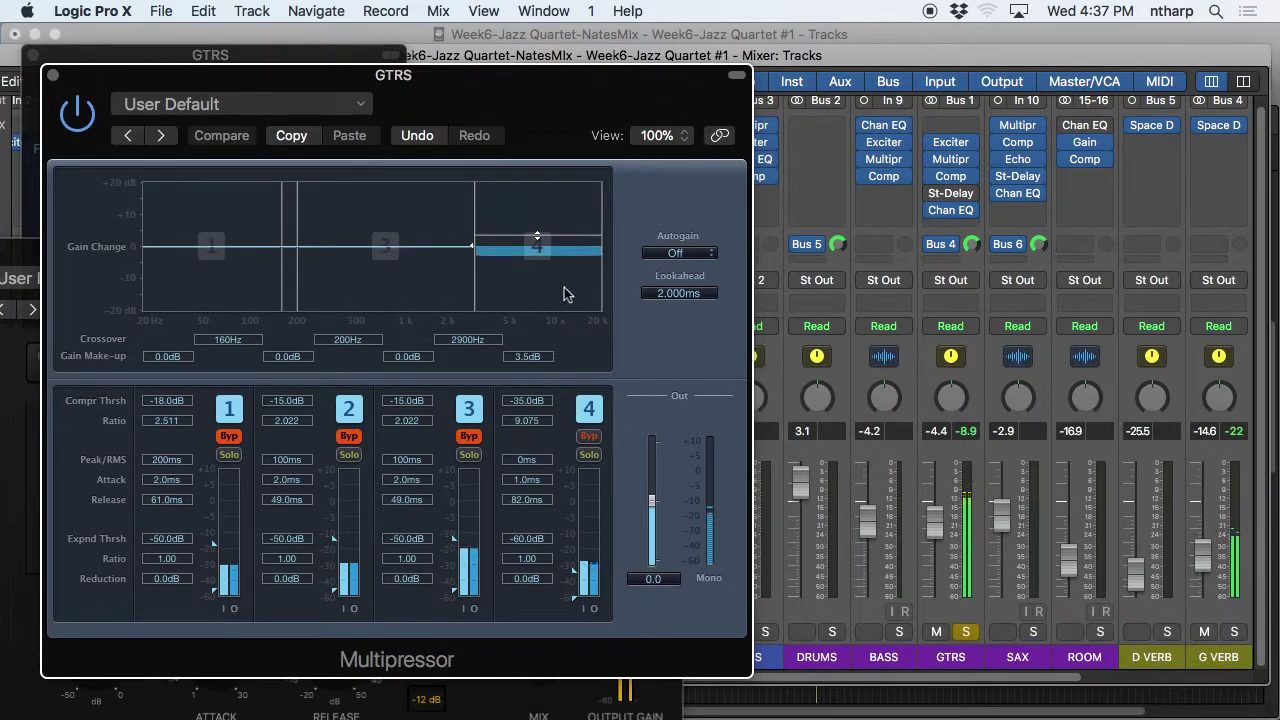
click(74, 114)
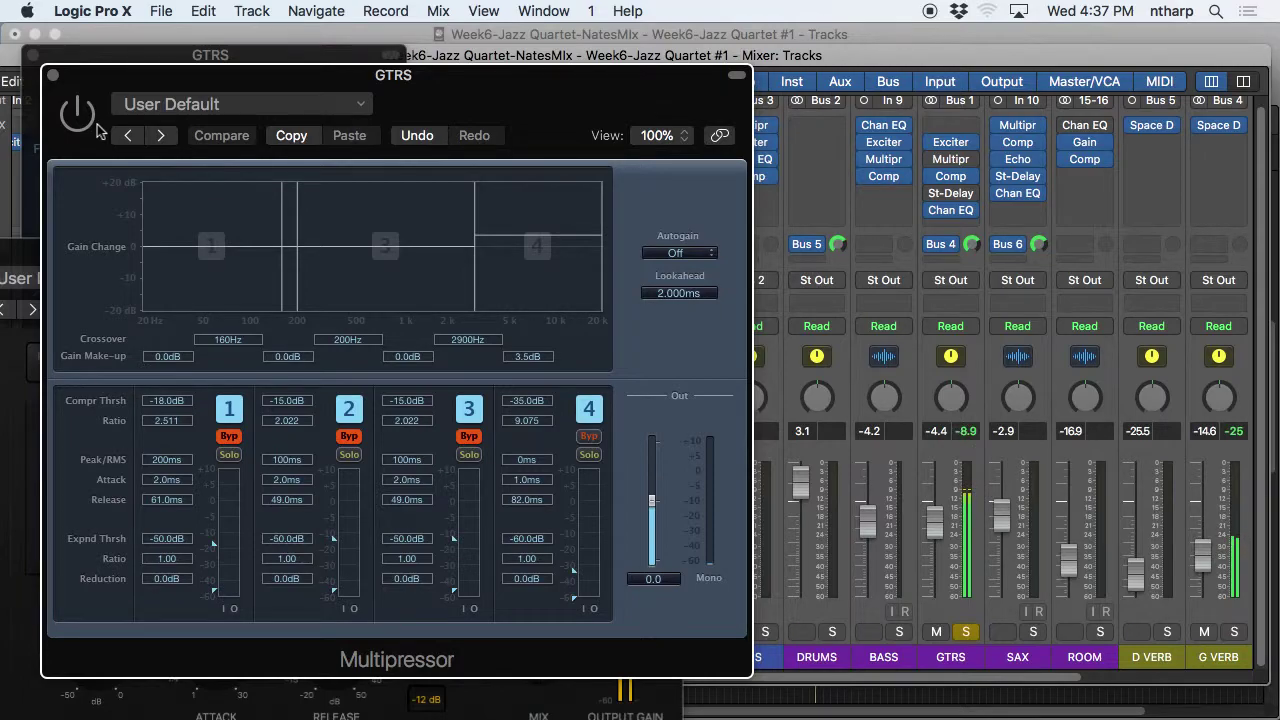
click(95, 124)
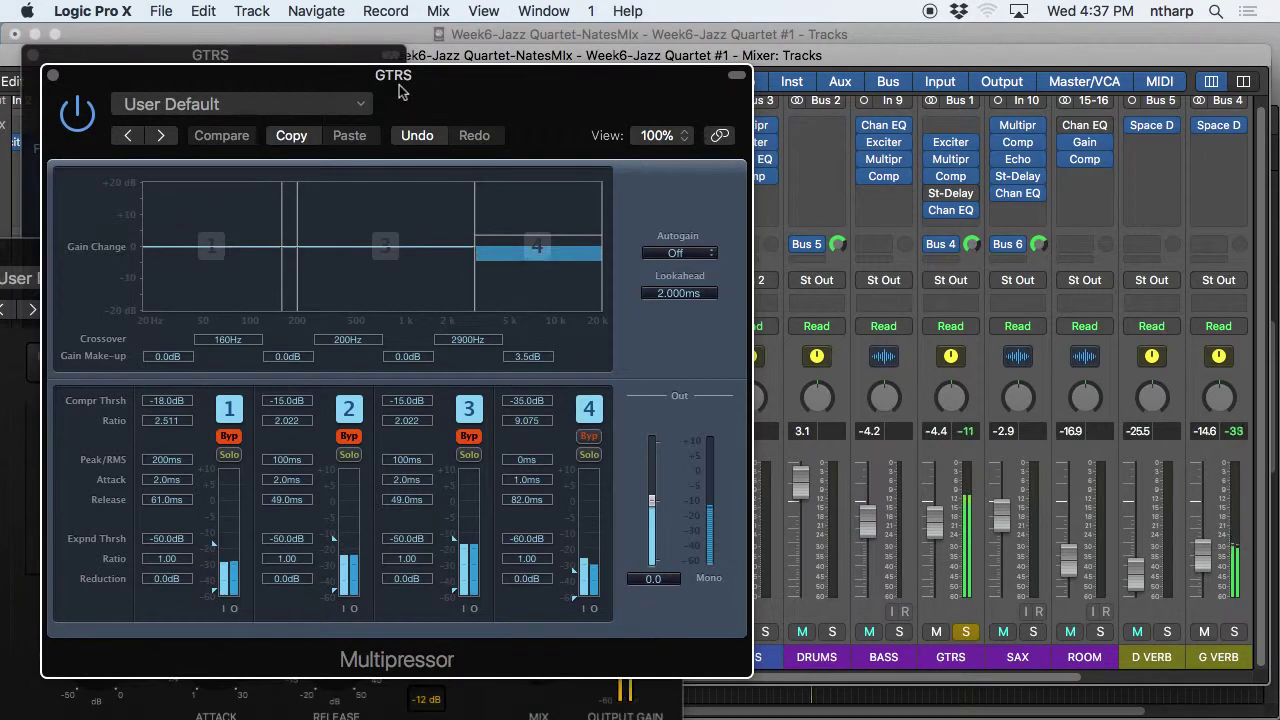
click(53, 77)
Play the guitars and set the GTRS Compressor's ratio to 4.6:1 and its release to 290 ms.
drag(391, 249, 890, 35)
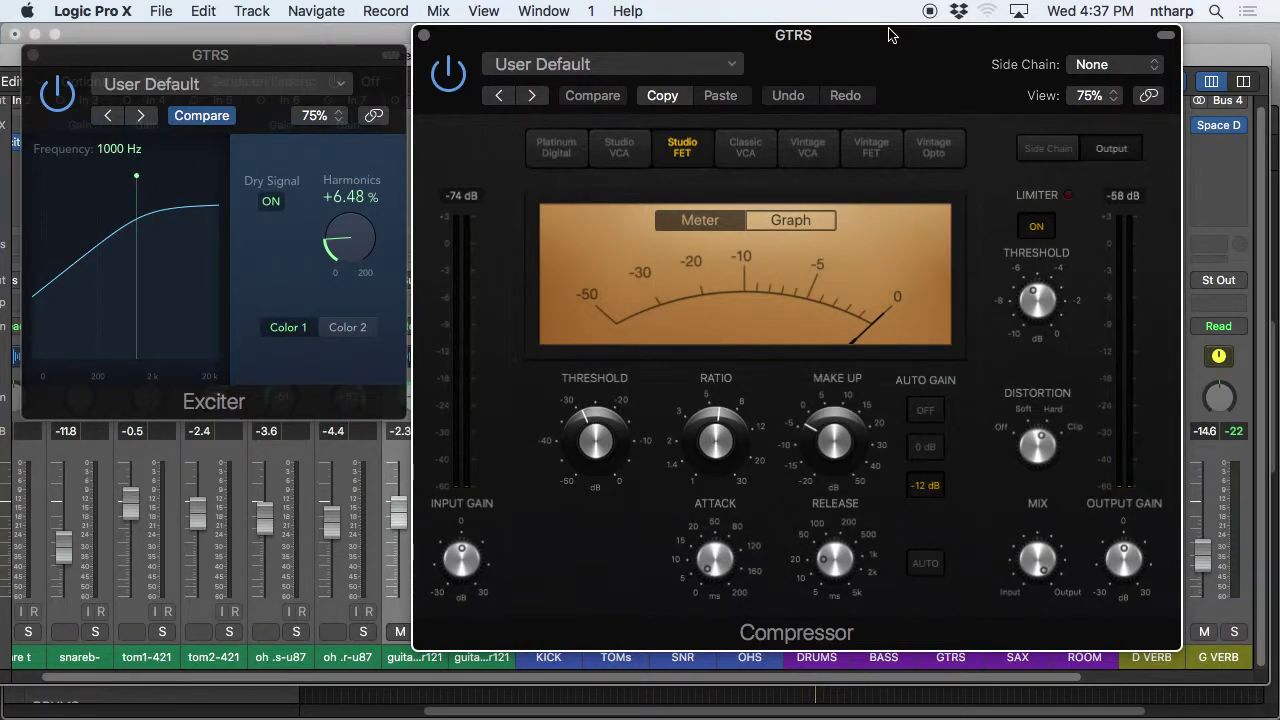
key(space)
mouse_move(708, 540)
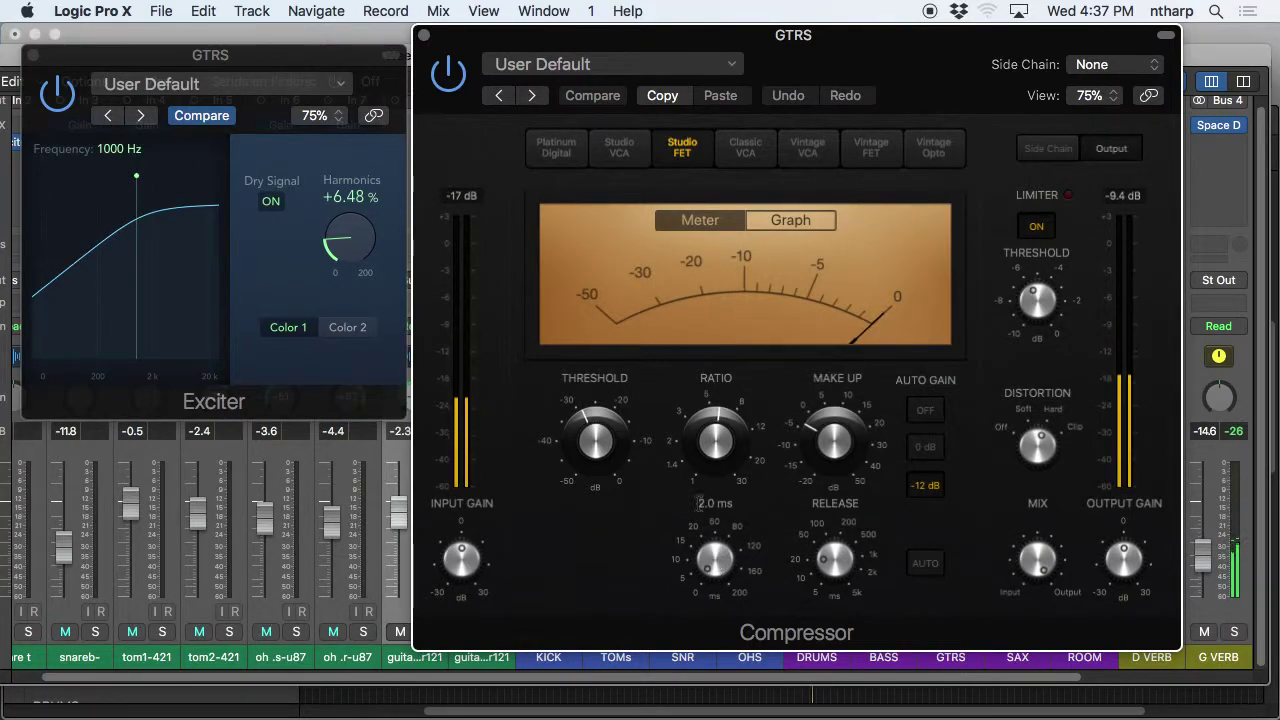
drag(716, 456, 712, 445)
drag(838, 550, 846, 500)
Sweep the Compressor's attack down to 0 ms and up to 29 ms, settling at 6 ms.
drag(714, 529, 745, 610)
mouse_move(737, 574)
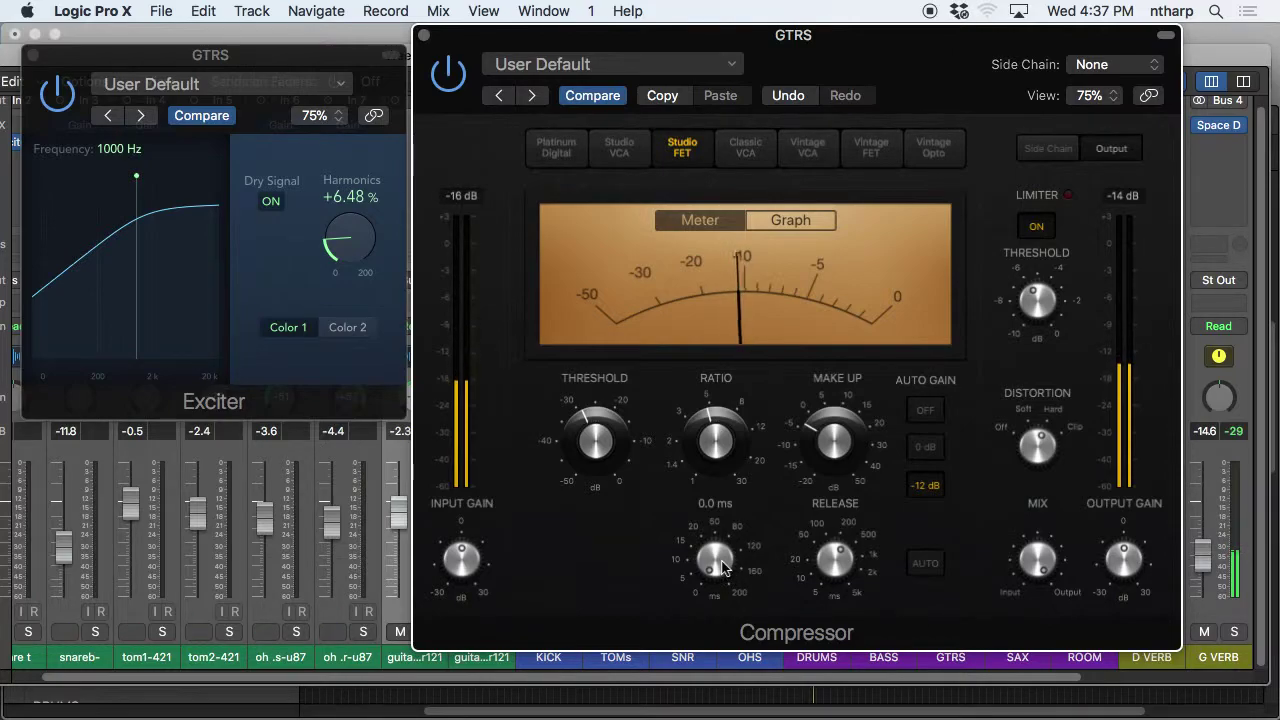
drag(724, 567, 707, 490)
drag(714, 556, 718, 575)
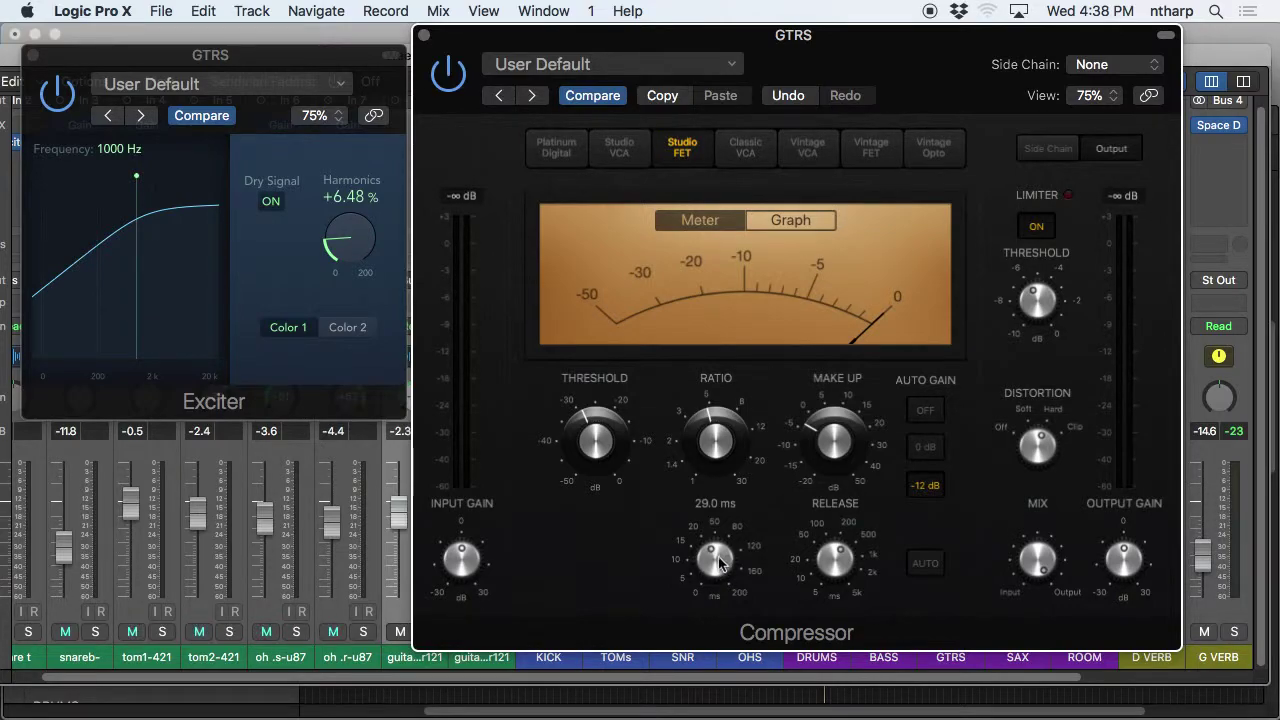
drag(717, 563, 708, 615)
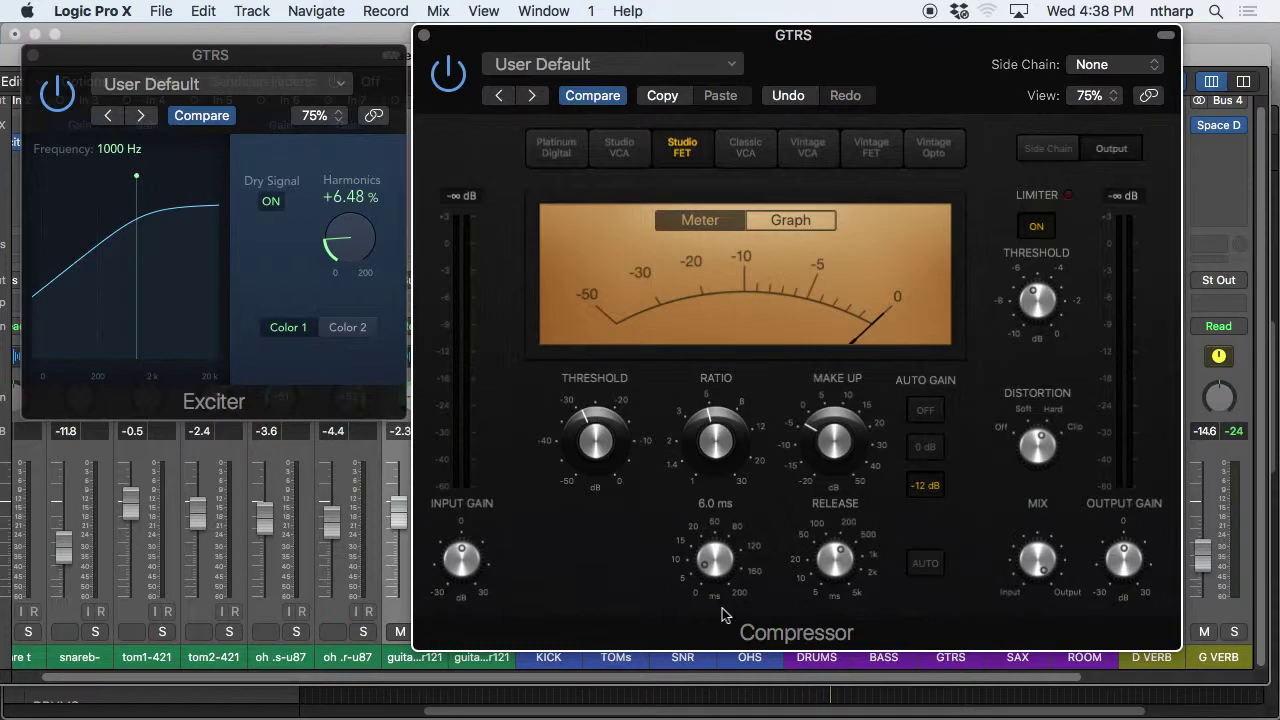
Shorten the Compressor's release during playback and unsolo the GTRS bus to hear it in the full mix.
key(space)
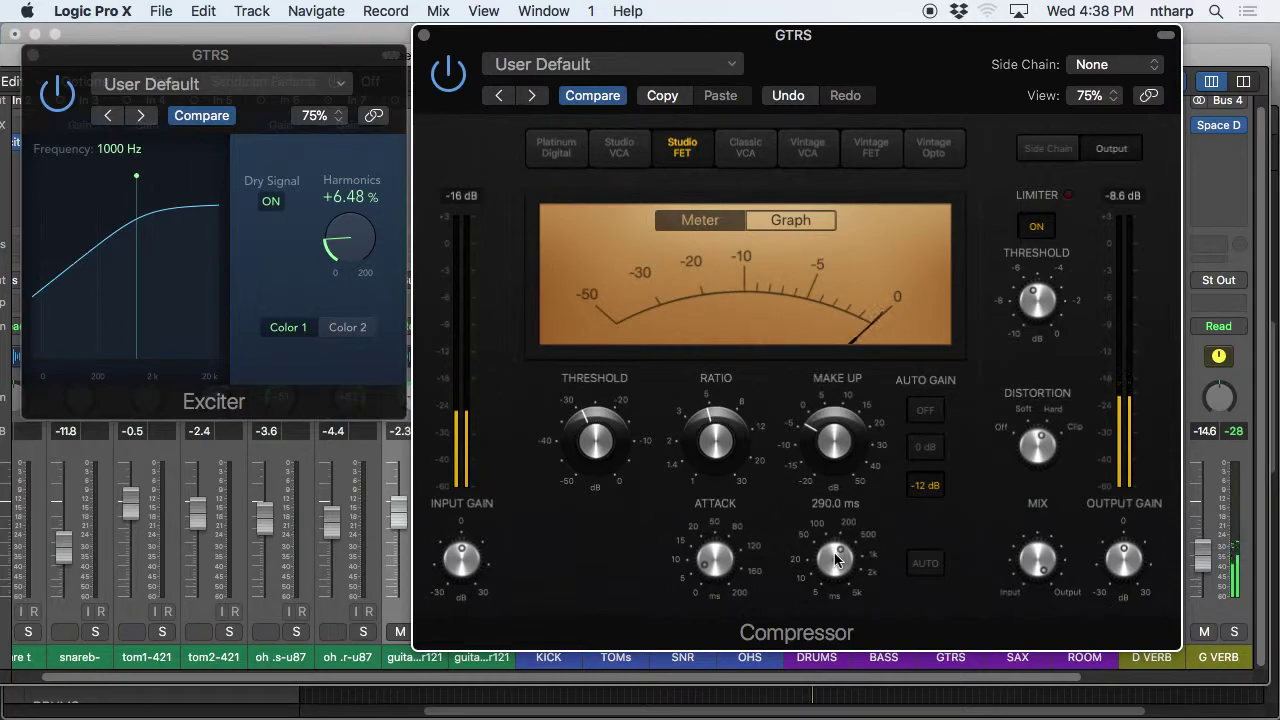
drag(836, 560, 831, 609)
drag(681, 35, 234, 20)
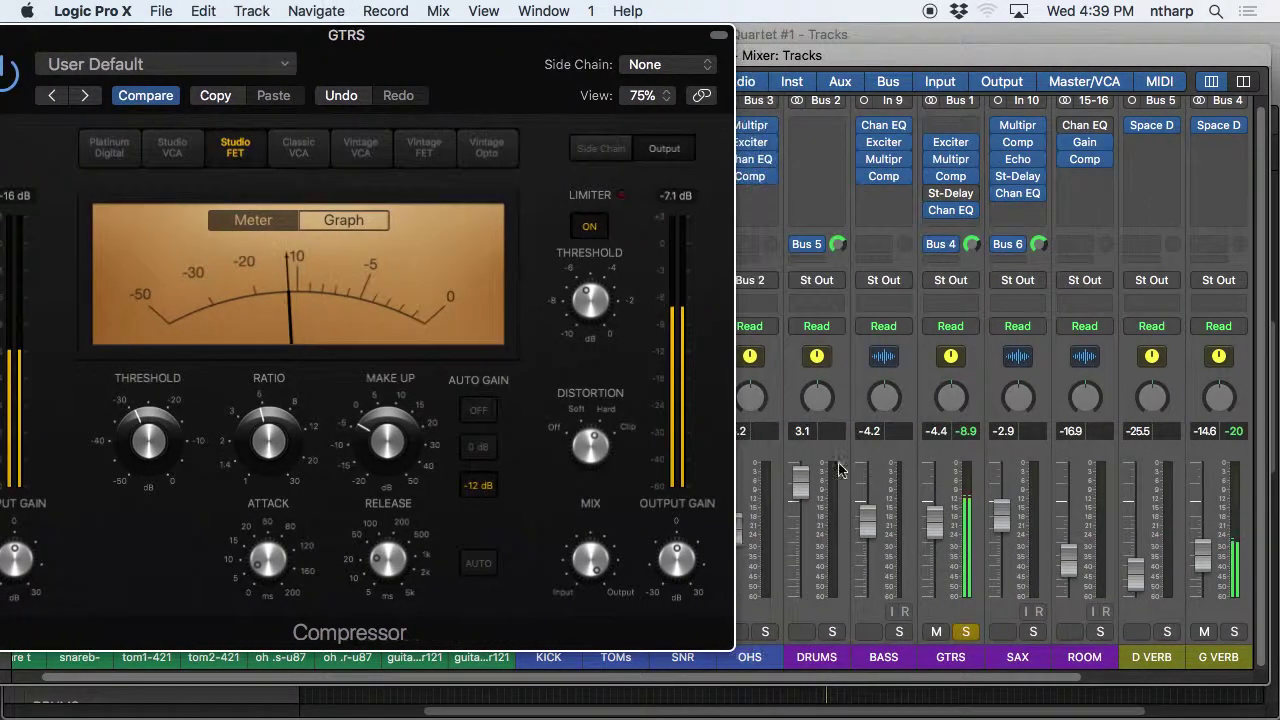
click(966, 632)
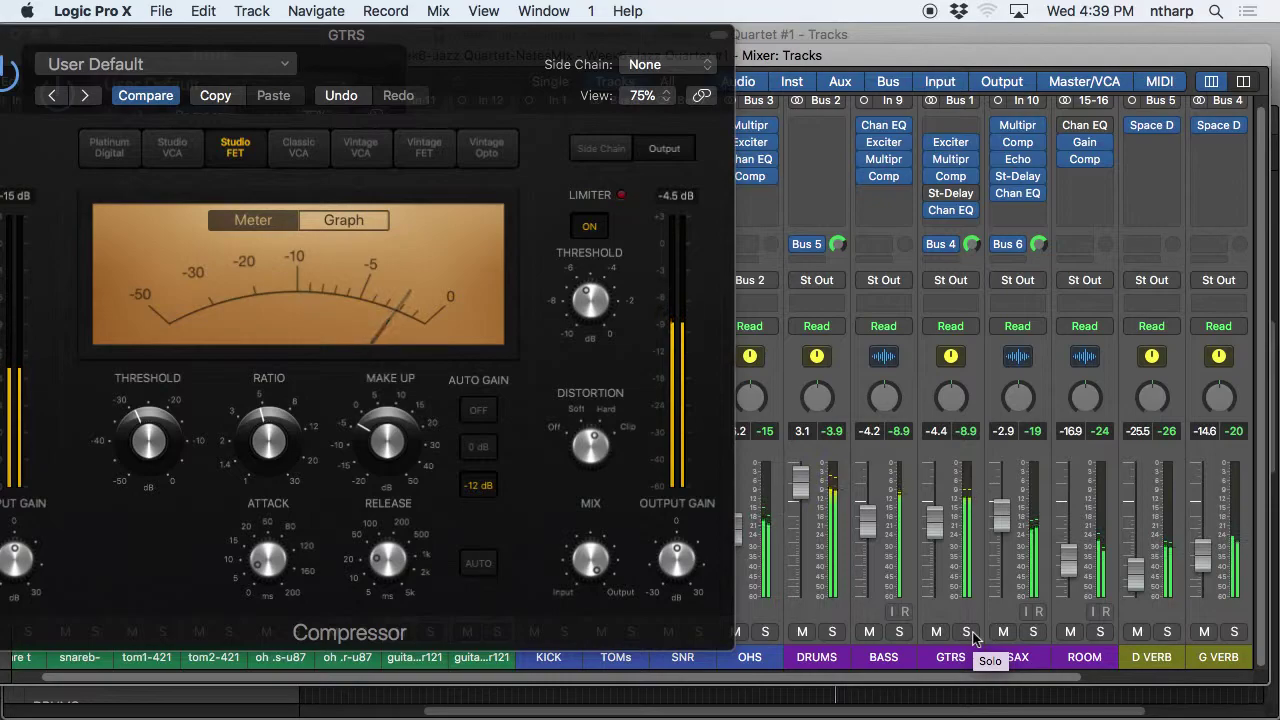
mouse_move(260, 557)
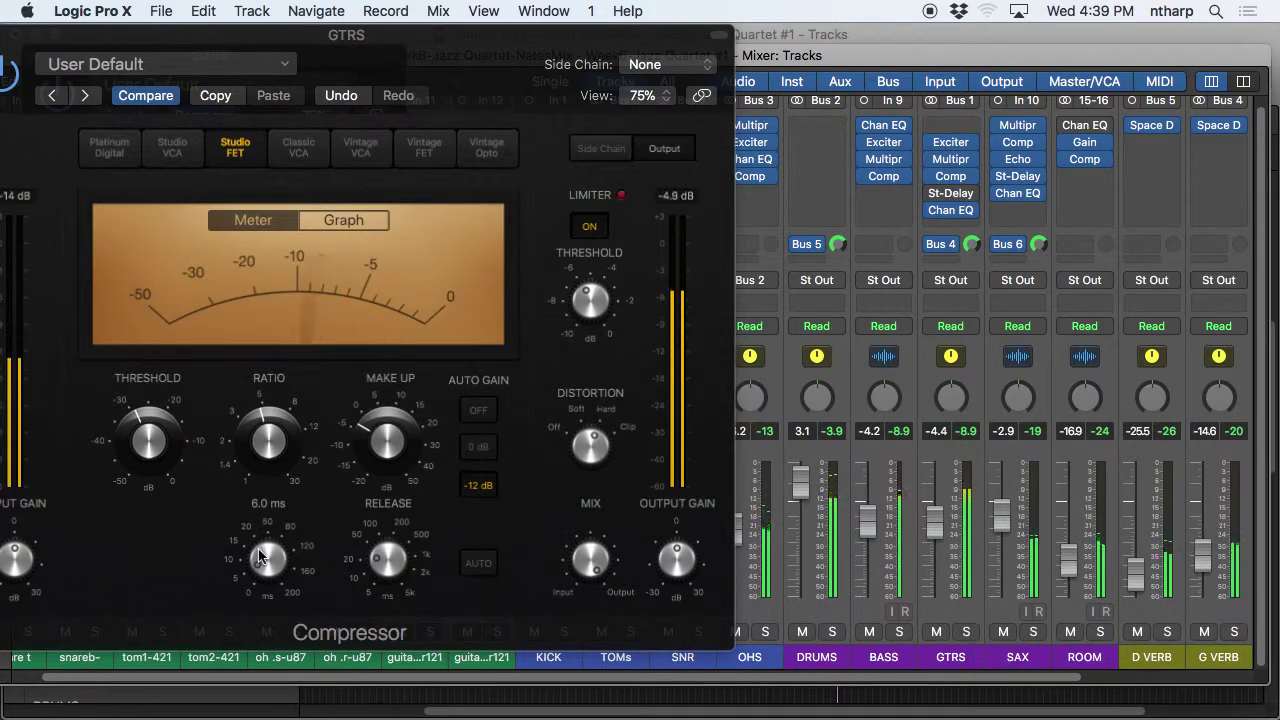
Sweep the Compressor's release between 13 ms and 780 ms while the full mix plays, ending on a short release.
drag(448, 35, 552, 30)
mouse_move(481, 515)
drag(481, 515, 488, 575)
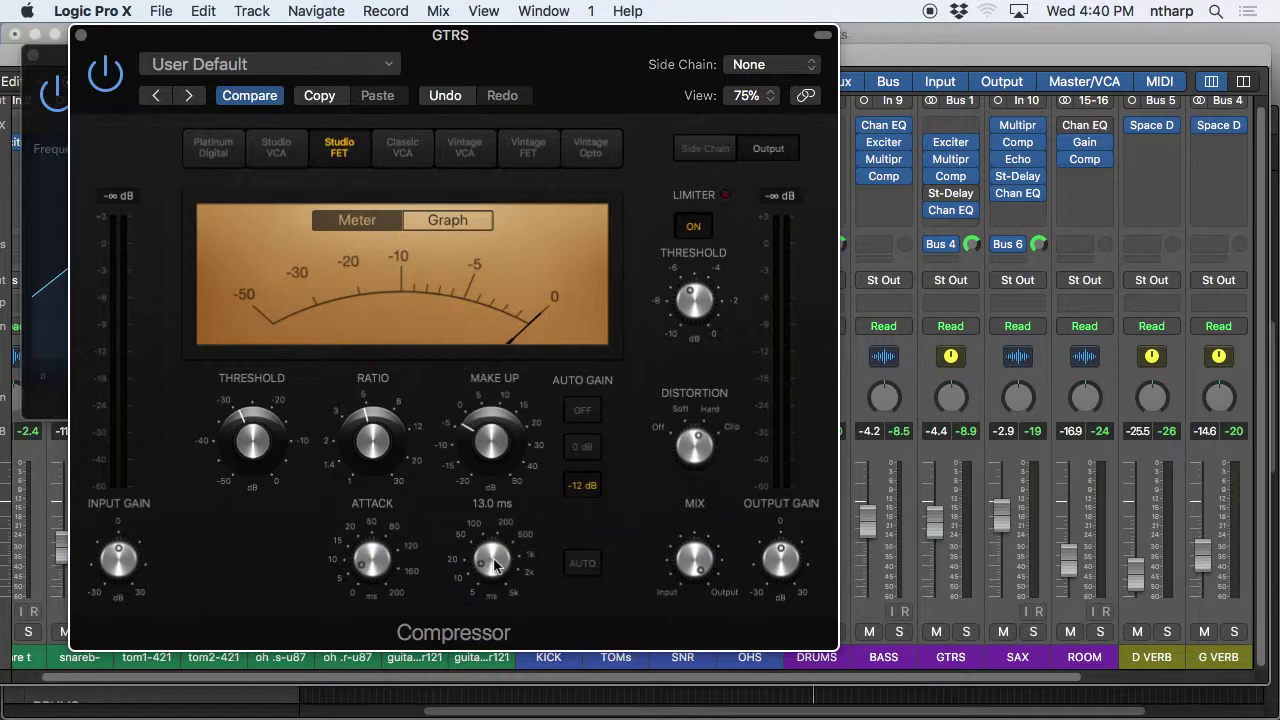
key(space)
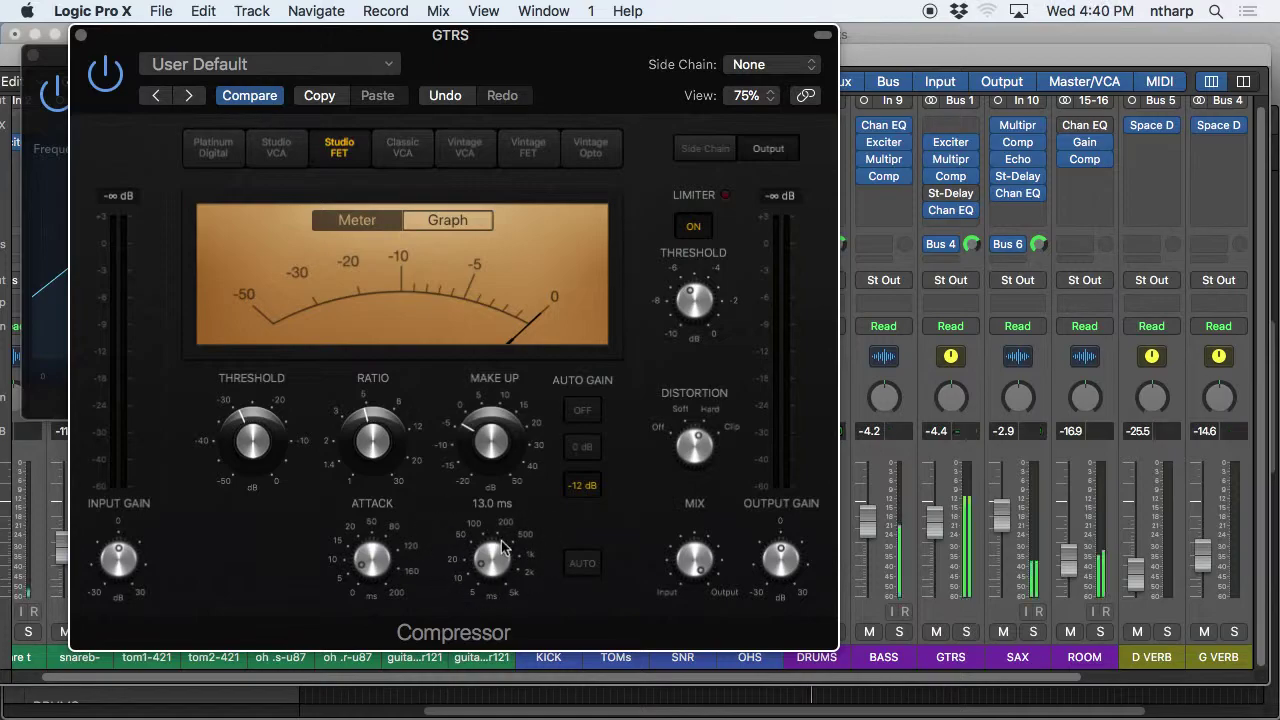
click(492, 566)
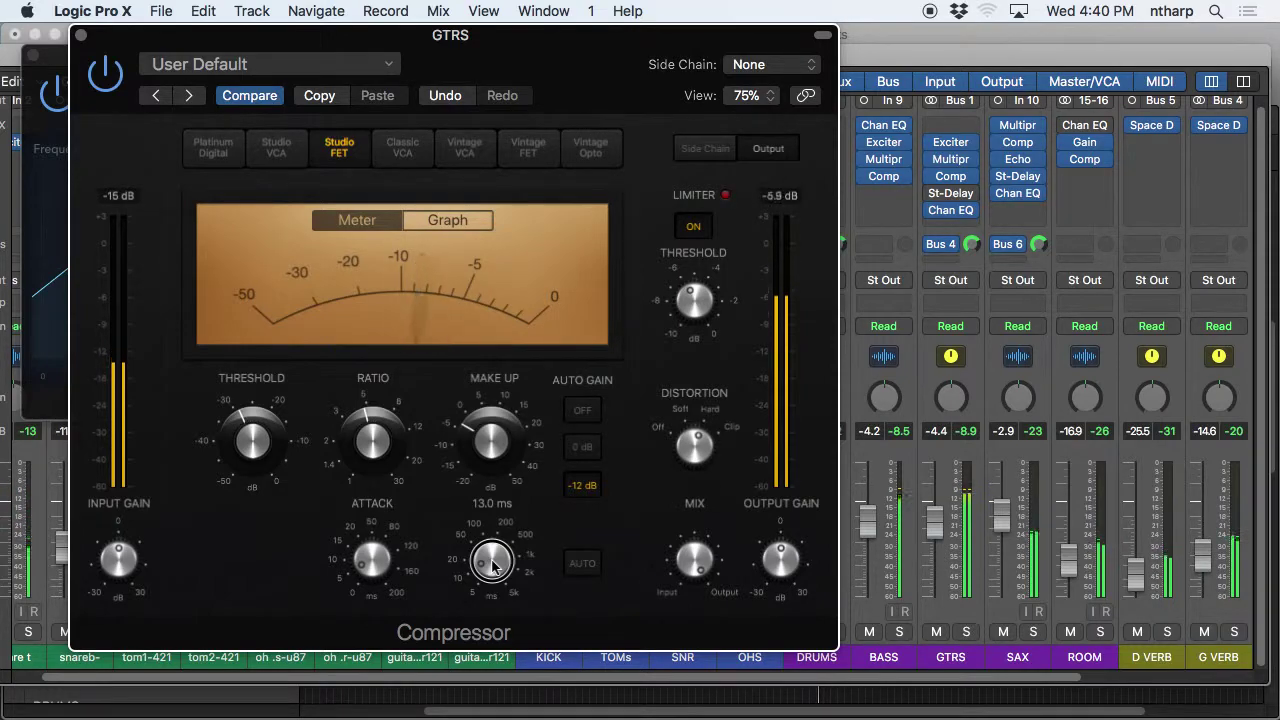
drag(492, 566, 489, 476)
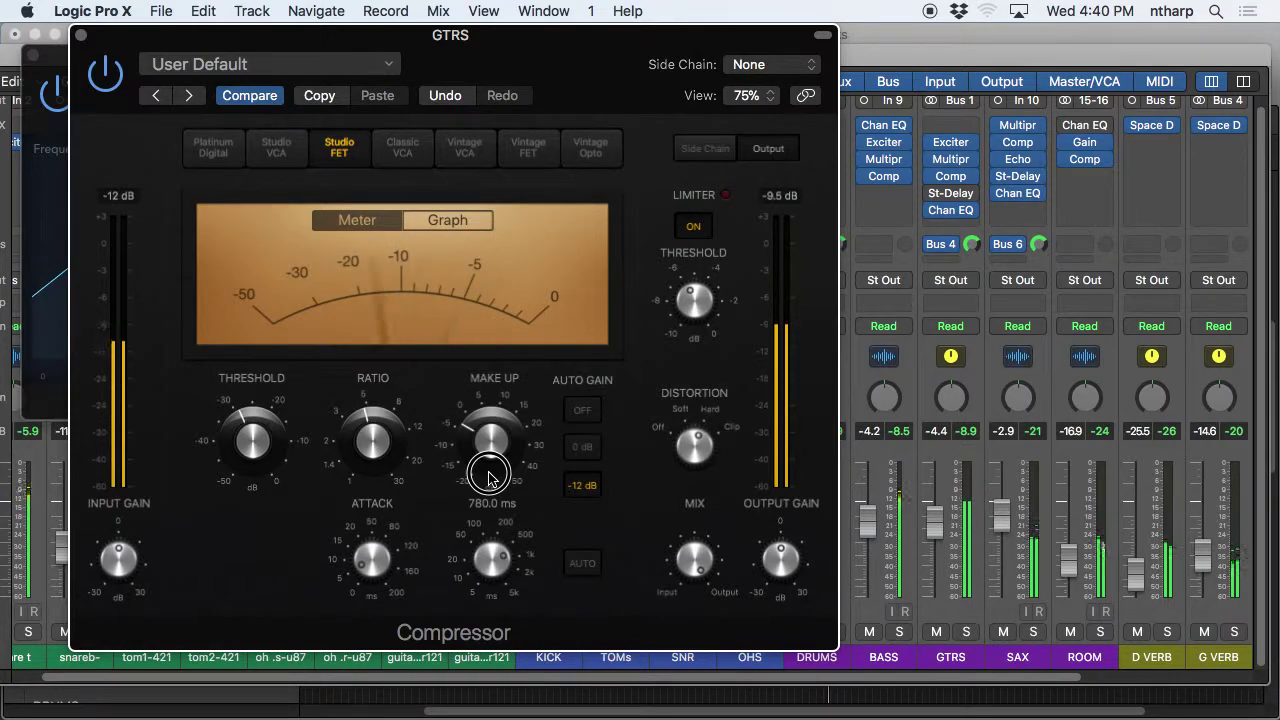
drag(489, 478, 491, 574)
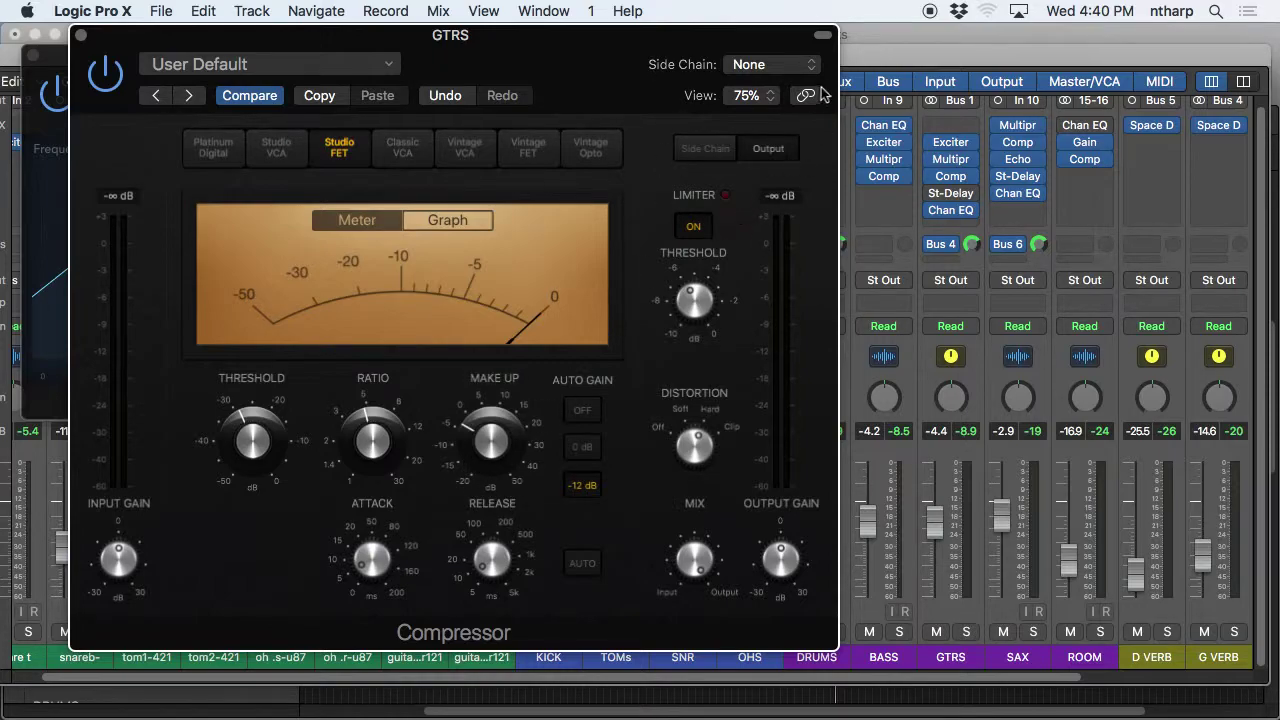
Close the Mixer and restart playback around bar 340, keeping the Compressor window in full view.
key(x)
drag(648, 45, 938, 352)
double_click(760, 167)
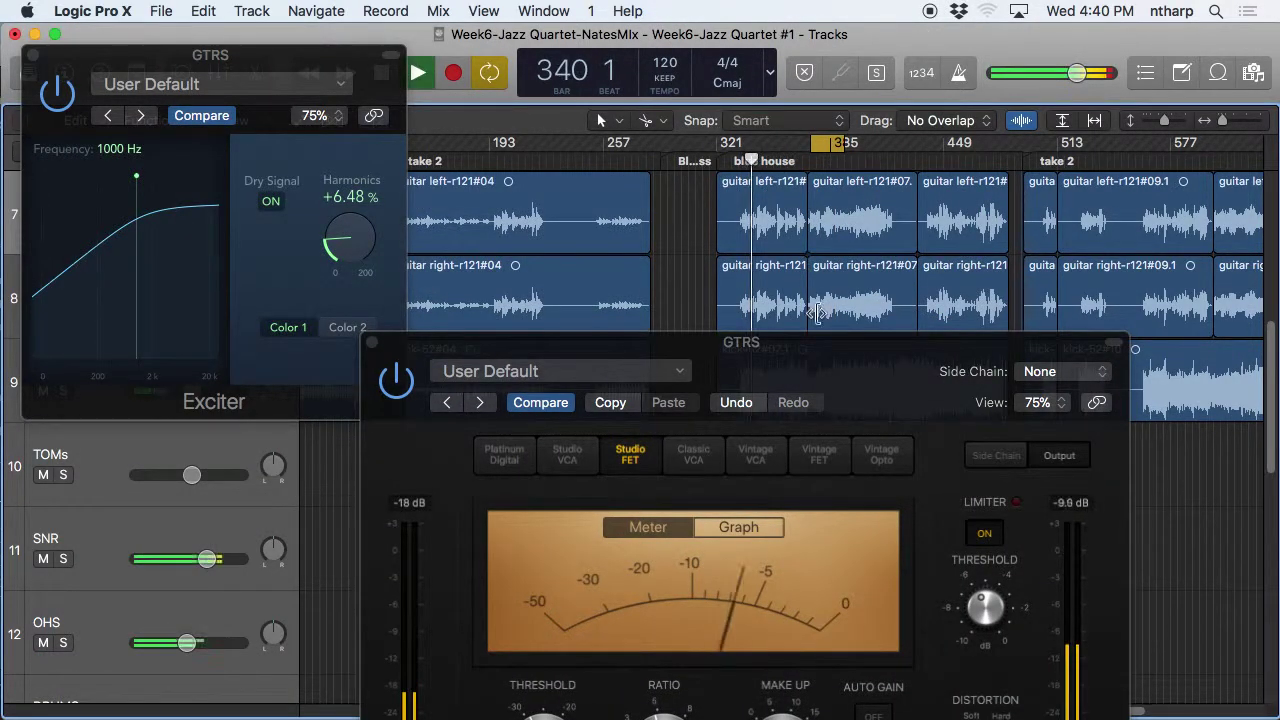
drag(834, 366, 835, 90)
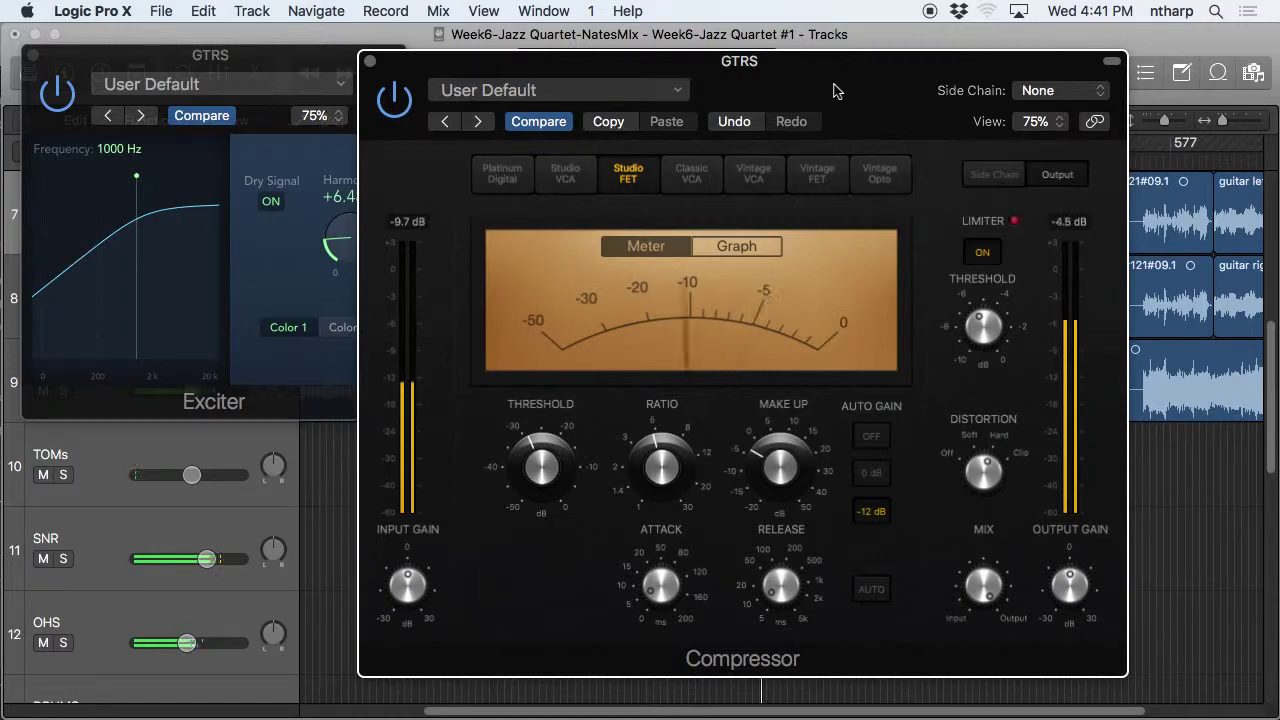
Revert the Compressor to its saved settings with Compare and play from about bar 346 with cycling off.
mouse_move(666, 468)
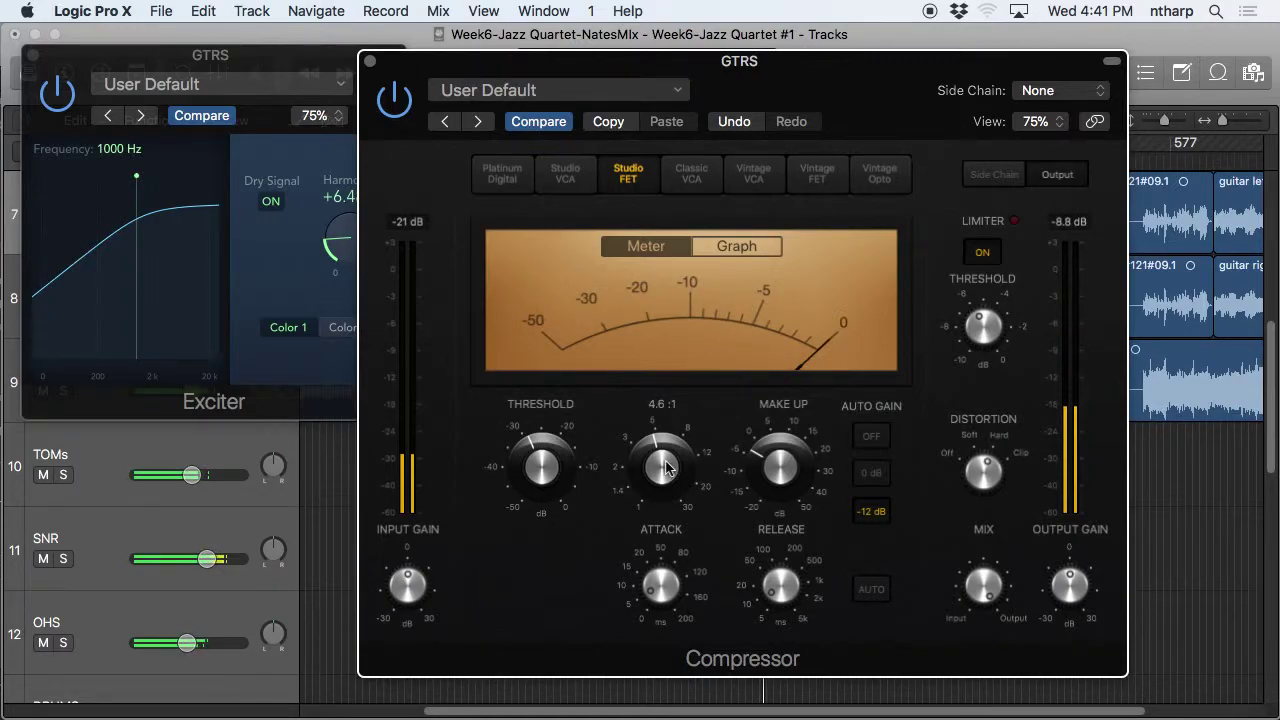
click(540, 121)
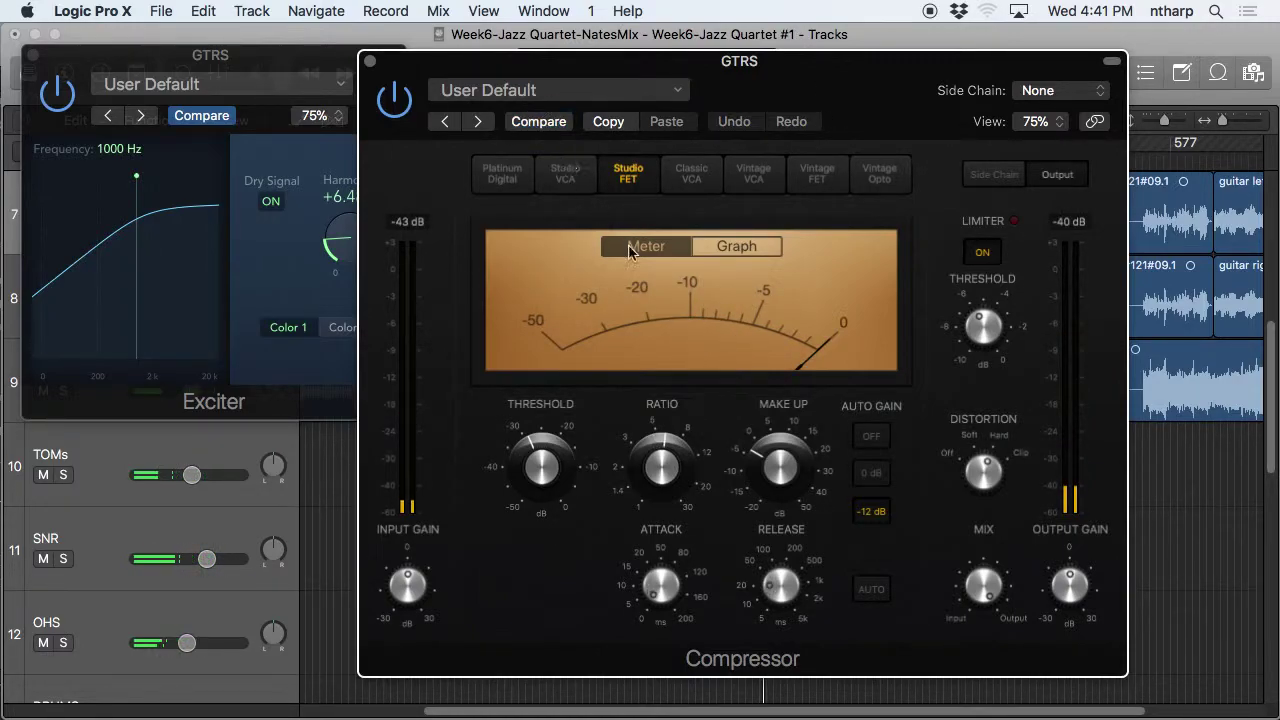
drag(745, 62, 789, 272)
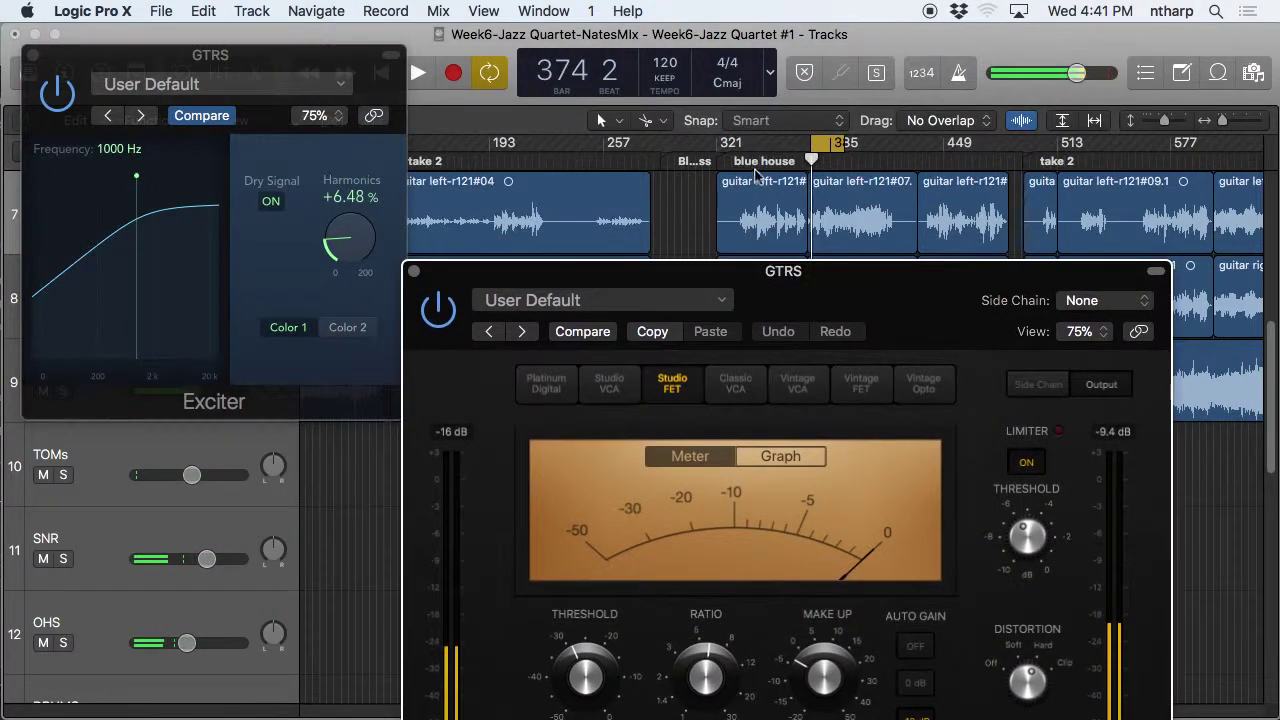
click(758, 145)
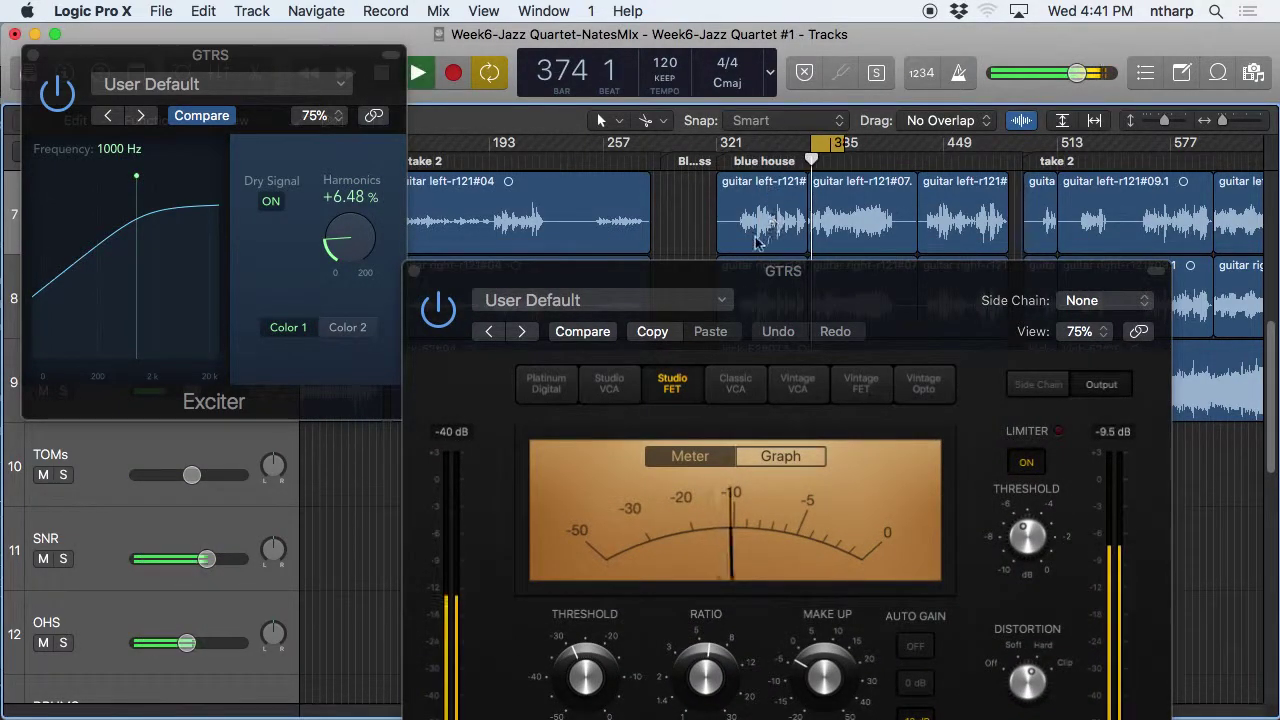
drag(749, 258, 640, 115)
drag(676, 163, 894, 361)
click(762, 150)
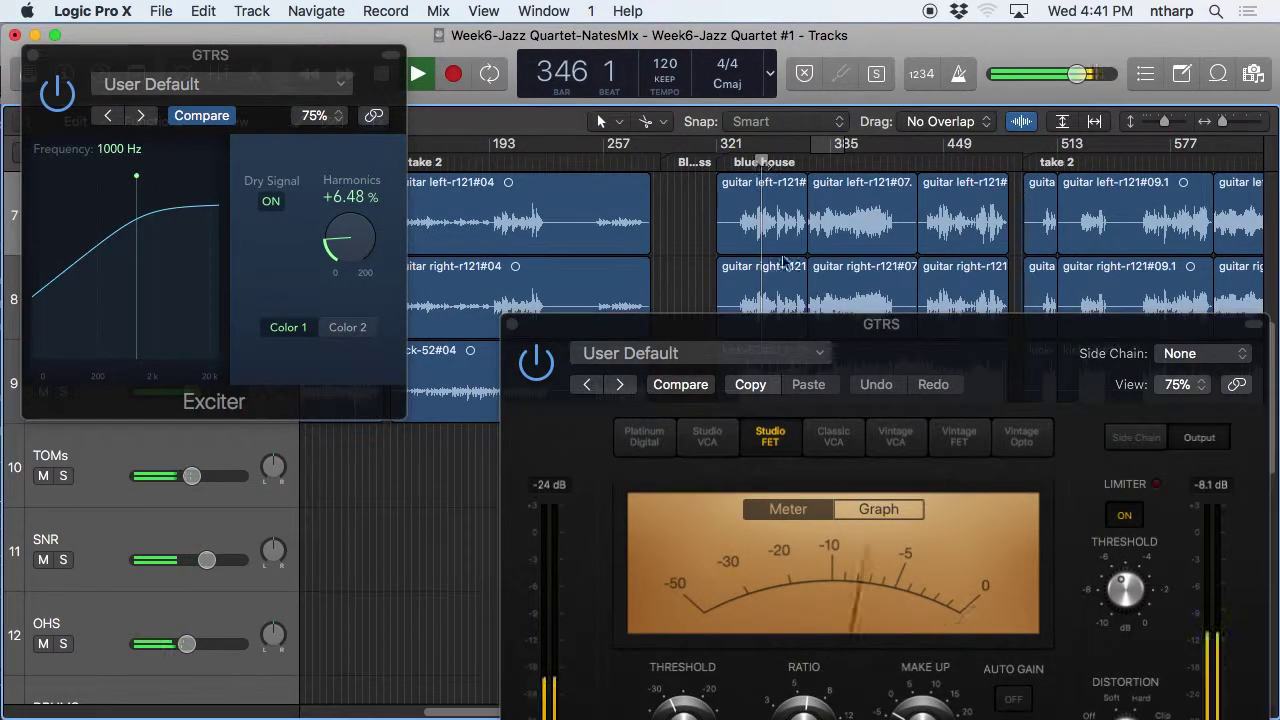
Lengthen the Compressor's attack during playback for comparison and bring it back to 3 ms.
drag(828, 326, 806, 176)
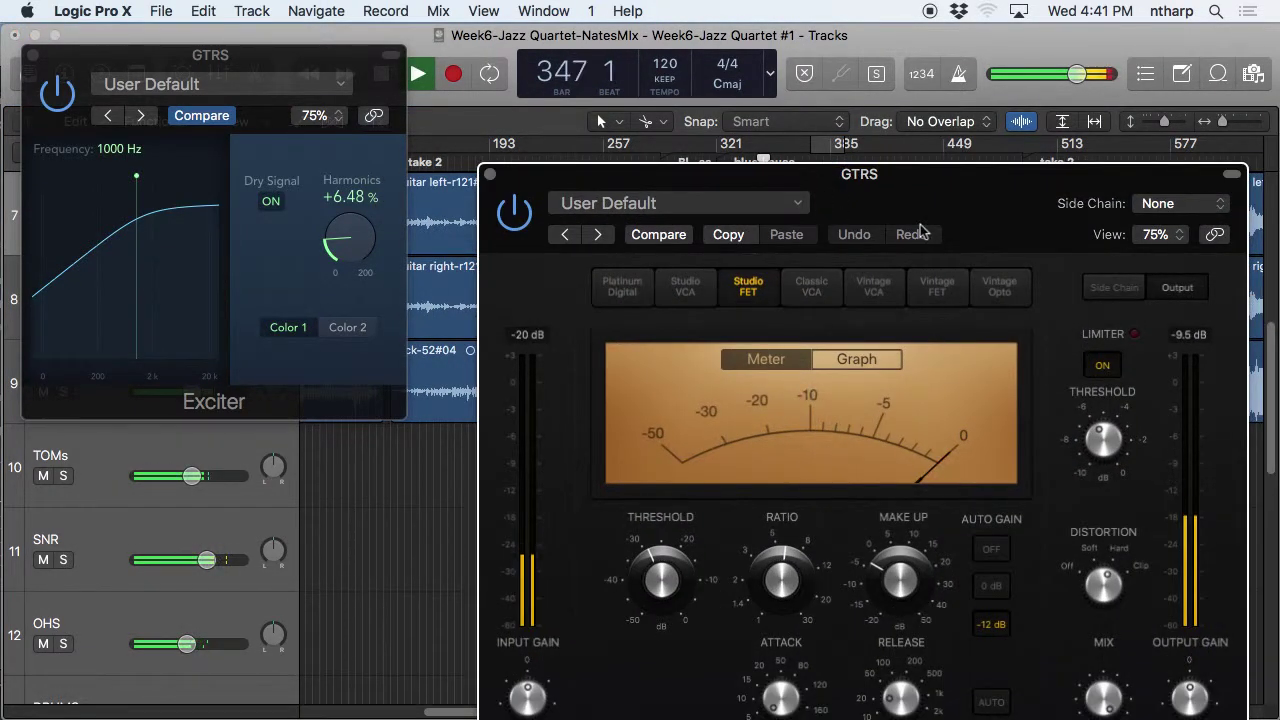
drag(918, 175, 909, 96)
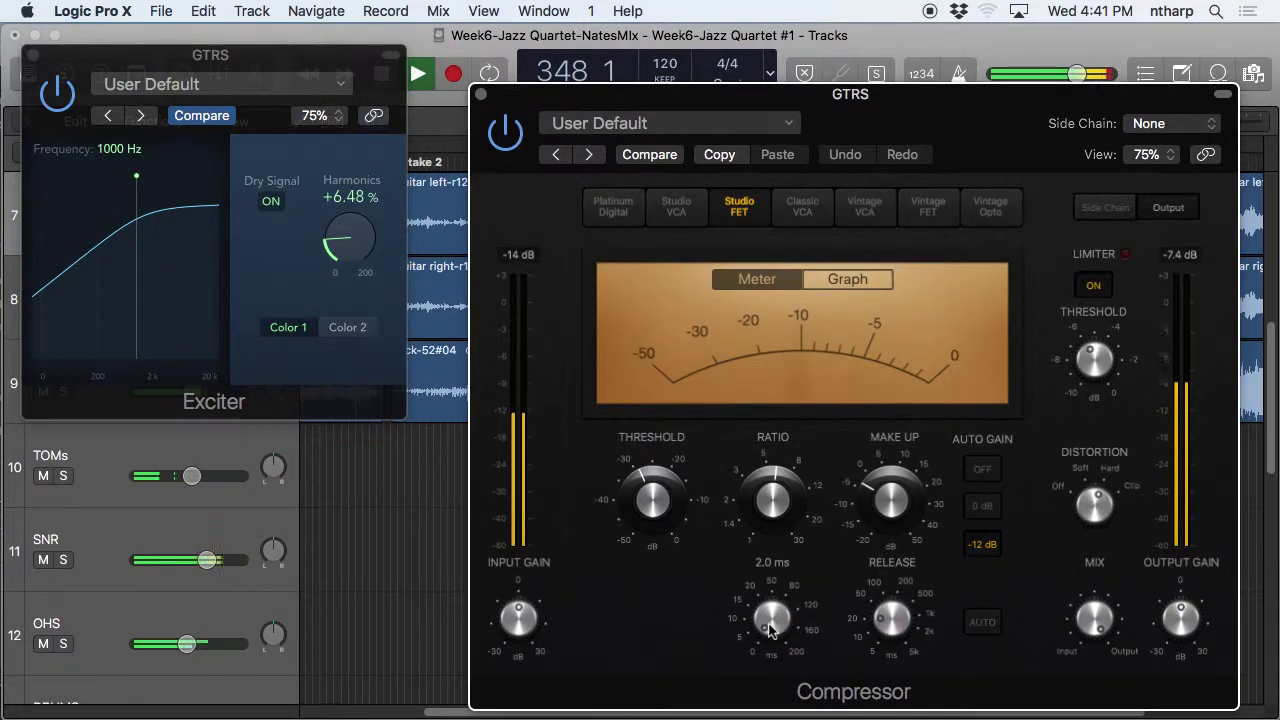
drag(770, 632, 770, 582)
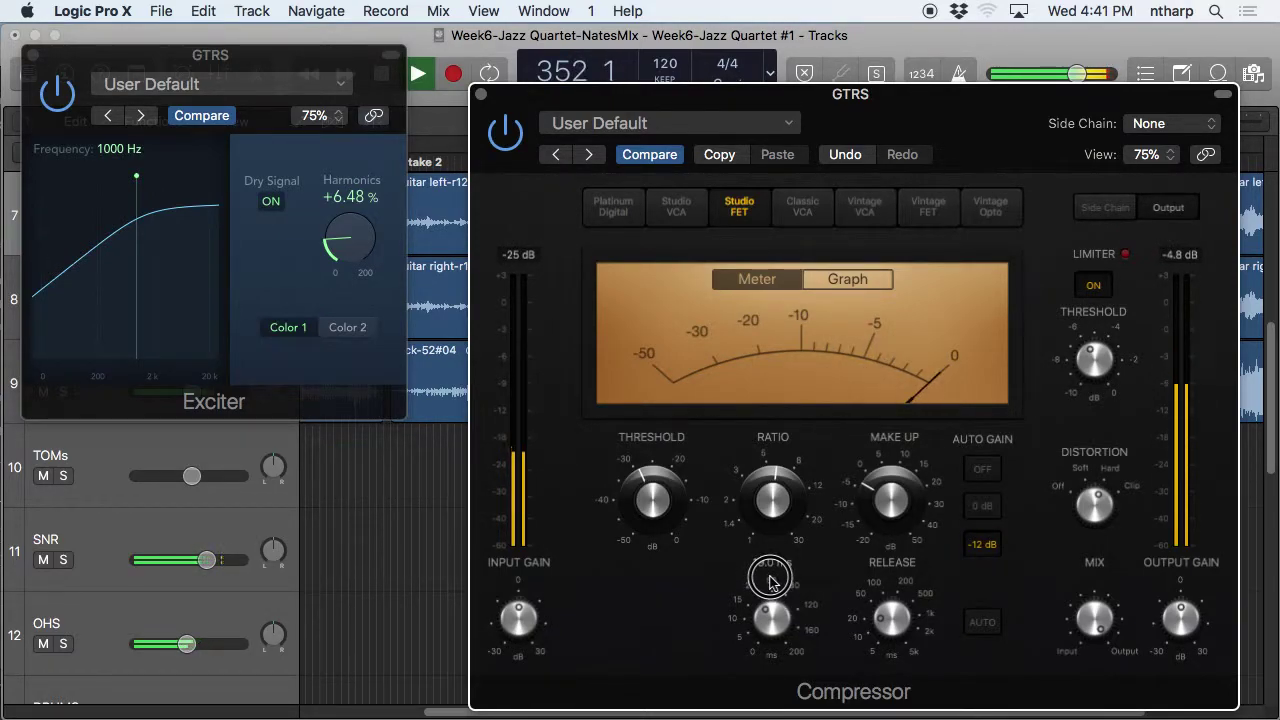
drag(770, 580, 773, 630)
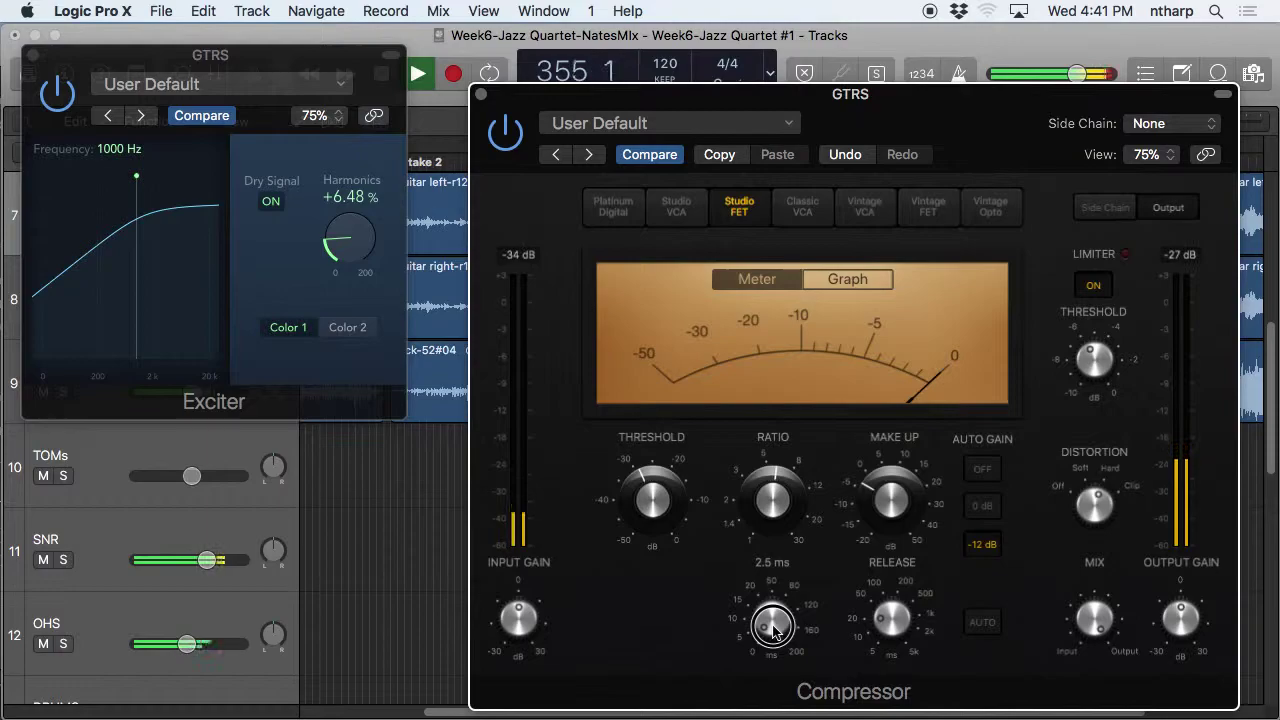
drag(772, 628, 772, 627)
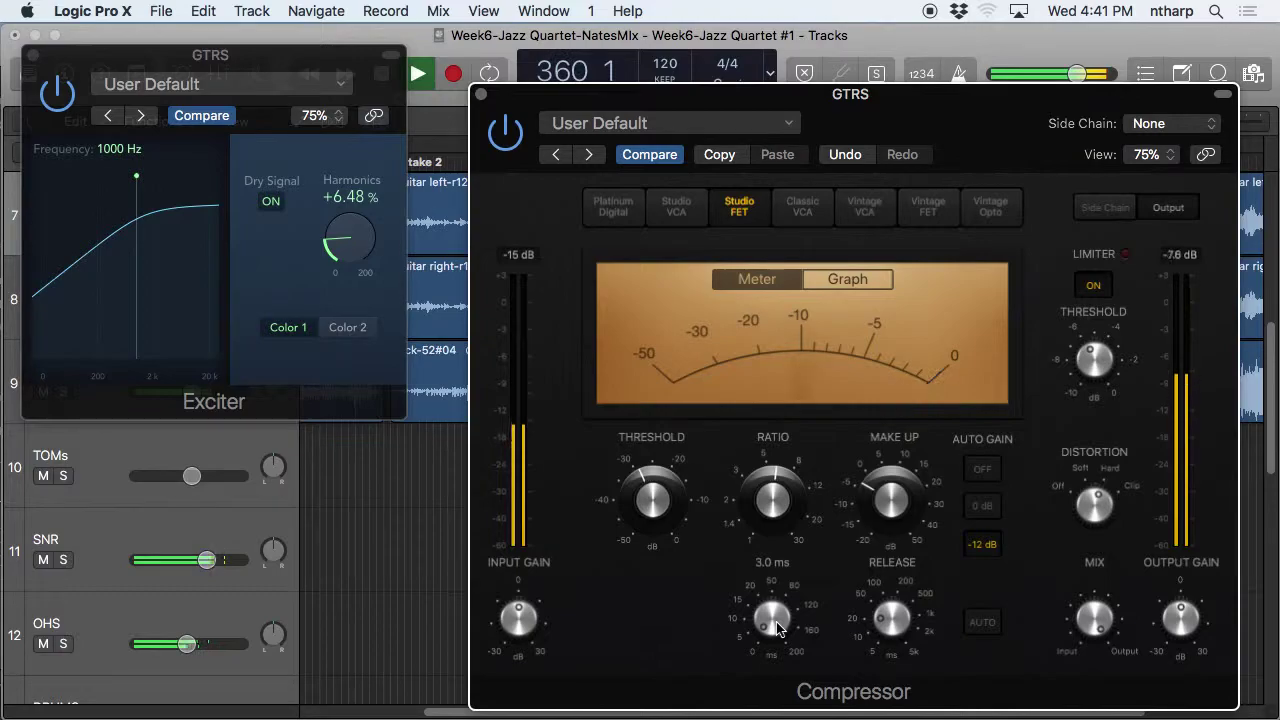
Lengthen the Compressor's release, stop playback, and switch to QuickTime Player.
mouse_move(906, 620)
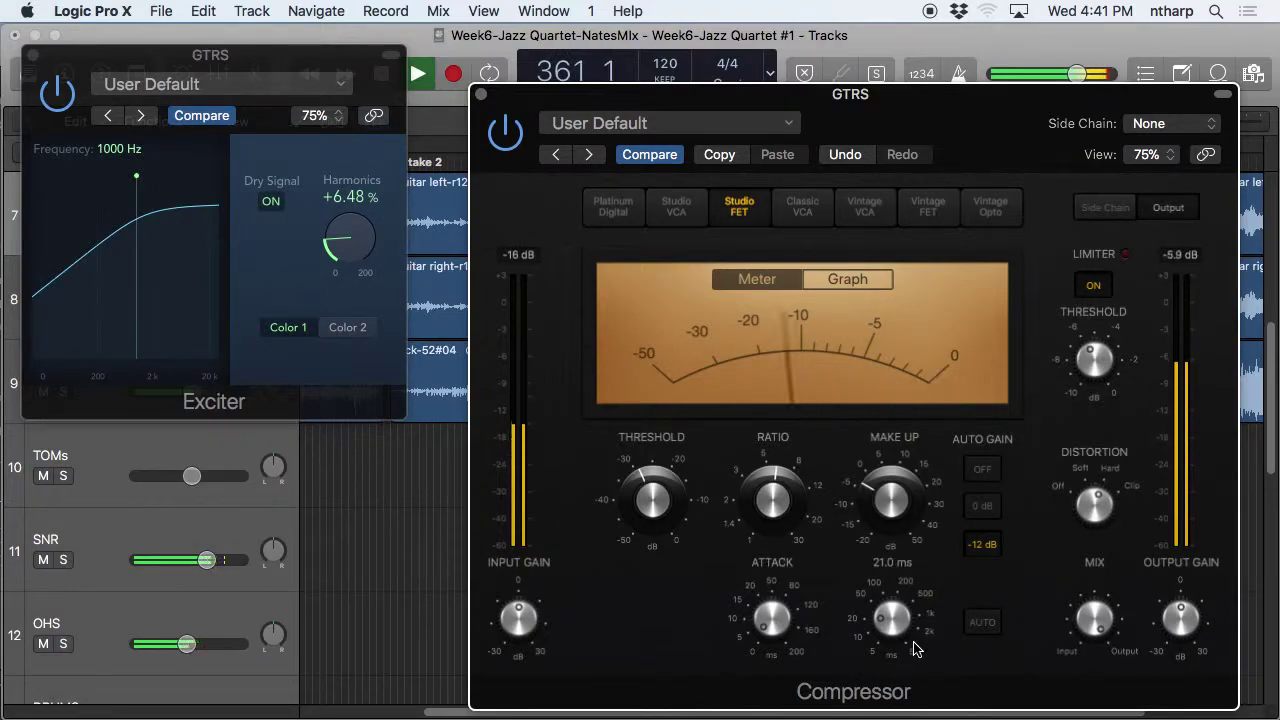
drag(906, 620, 895, 545)
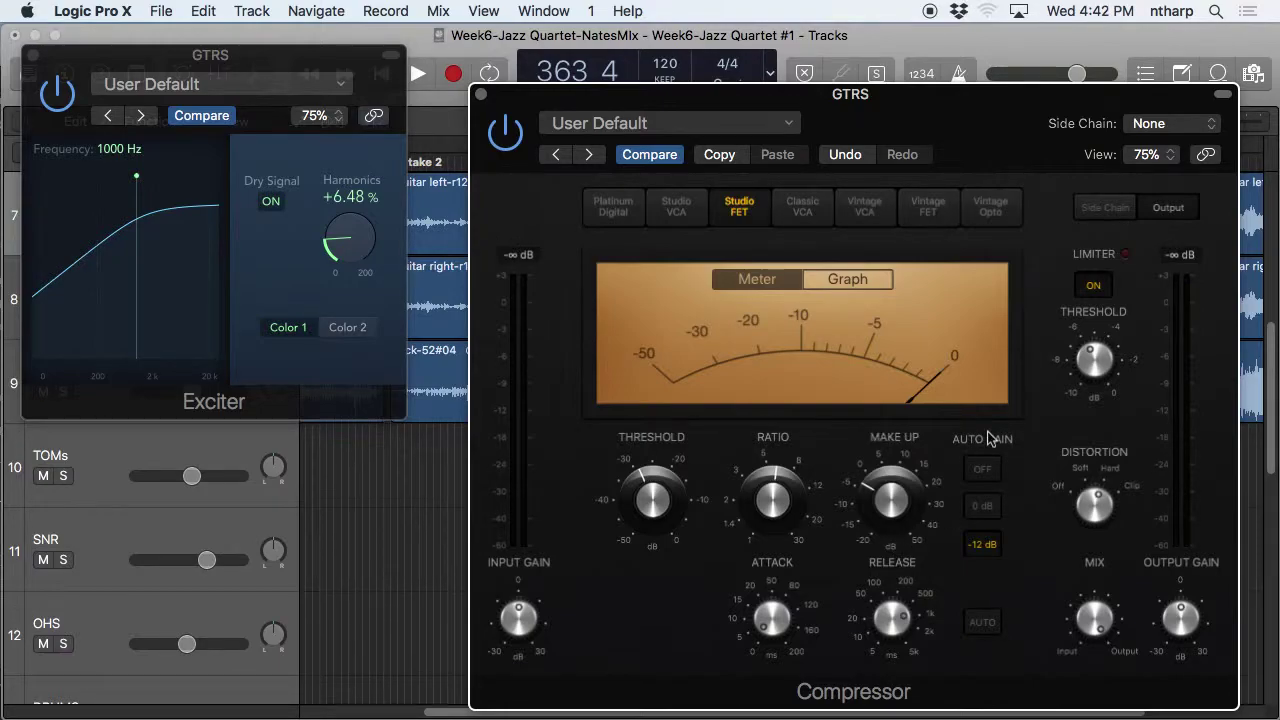
key(super+Tab)
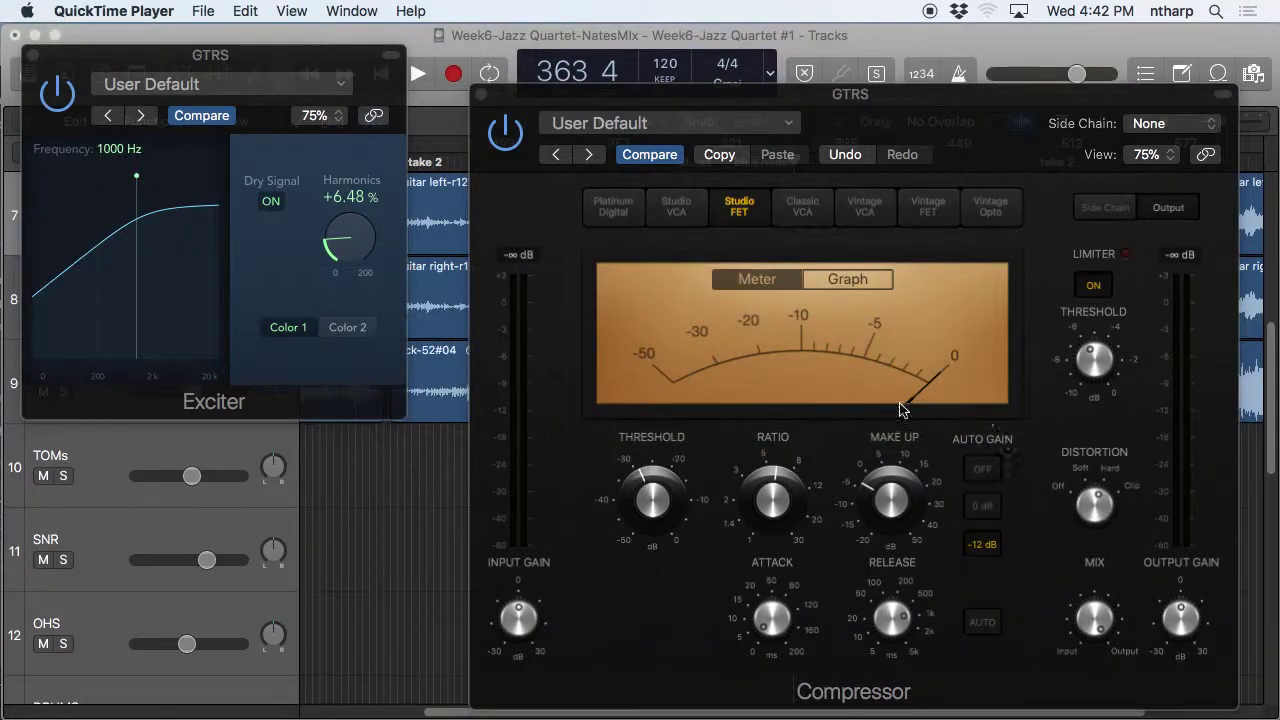